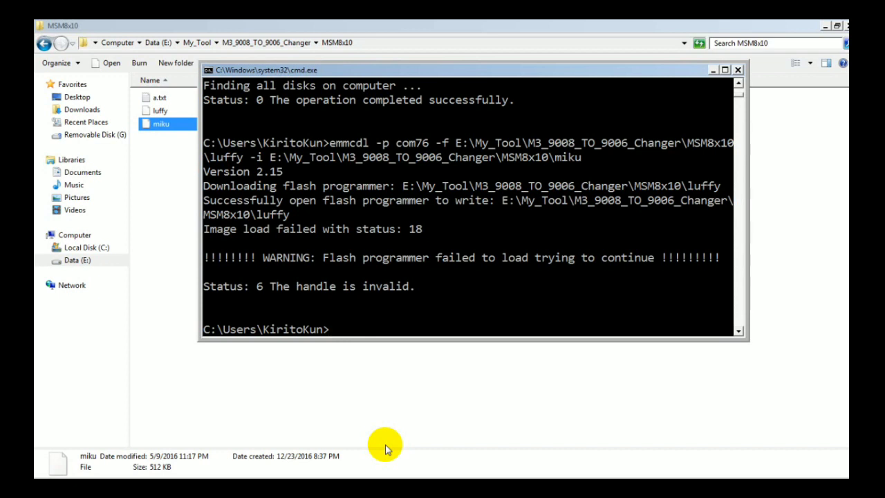
# - Rerun adb reboot edl and check the phone's connection in Device Manager
pyautogui.press('Up')
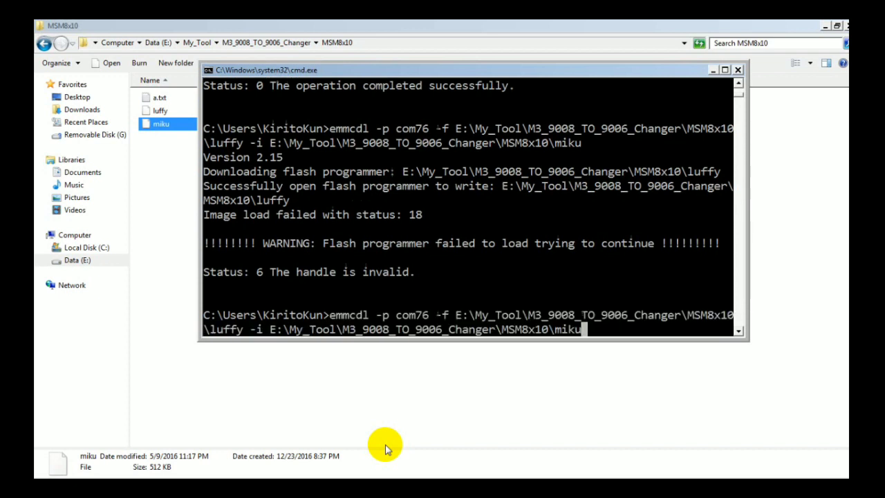
pyautogui.press('Up')
pyautogui.press('Up')
pyautogui.press('Return')
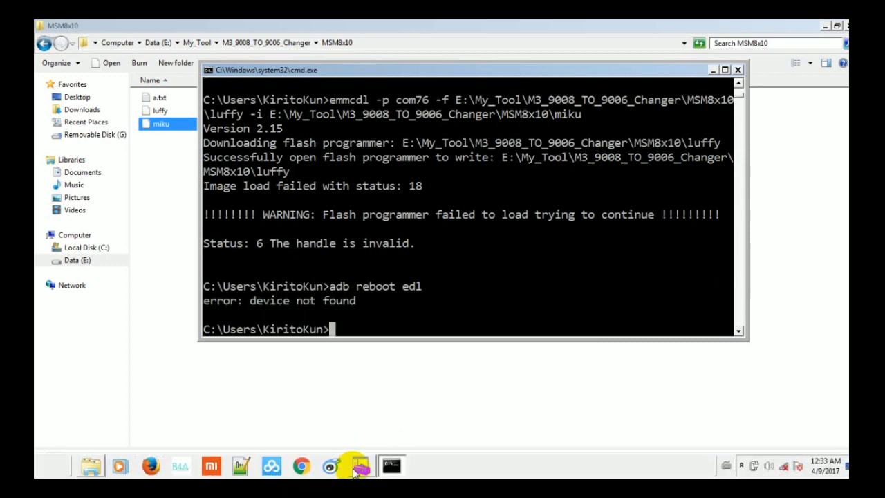
pyautogui.click(359, 468)
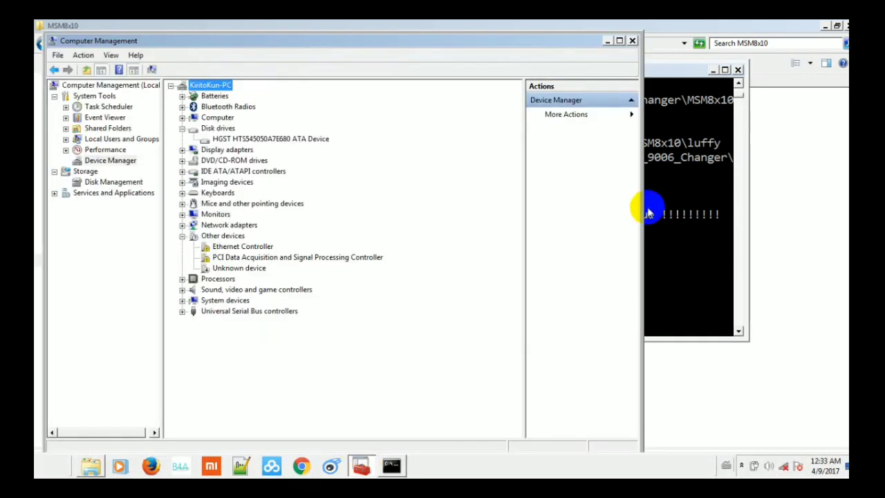
pyautogui.click(664, 213)
# - Reboot to EDL again and rerun emmcdl with the luffy programmer and miku image on COM76
pyautogui.press('Up')
pyautogui.press('Return')
pyautogui.press('Up')
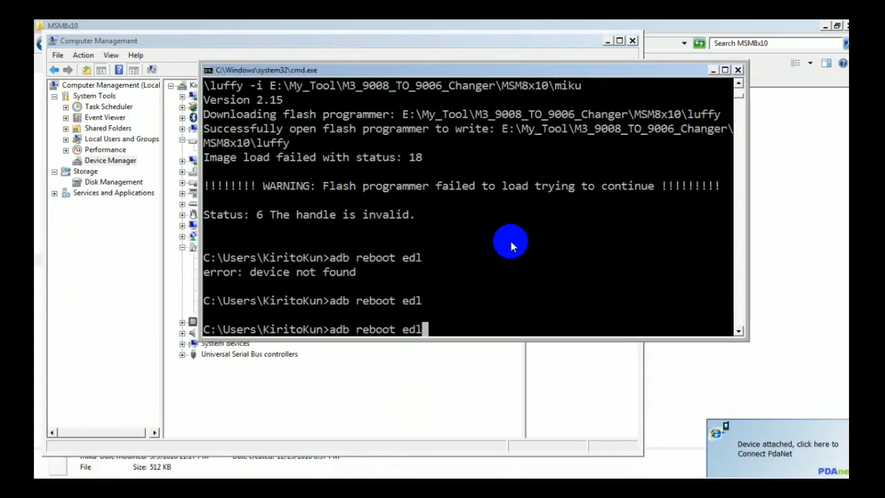
pyautogui.press('Up')
pyautogui.press('Up')
pyautogui.press('Return')
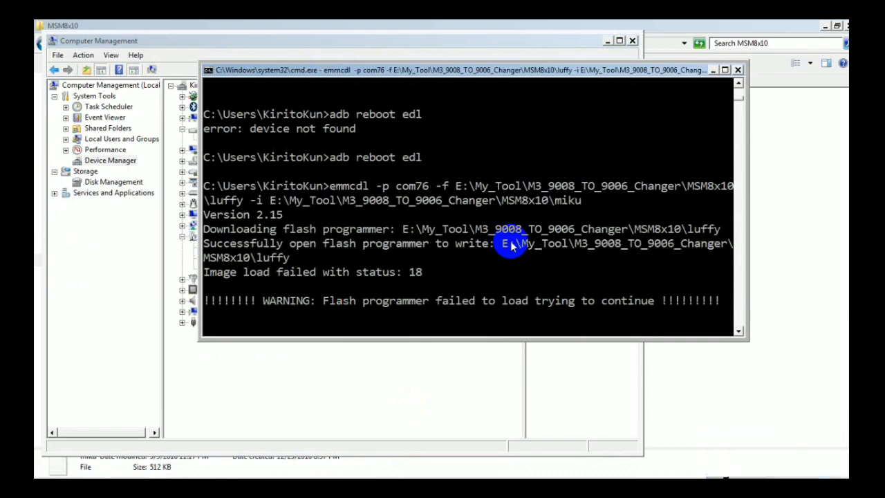
# - Confirm the phone shows as Qualcomm QDLoader 9008 (COM76) under Ports, then minimise Computer Management
pyautogui.click(475, 73)
pyautogui.moveTo(475, 73); pyautogui.dragTo(583, 72)
pyautogui.click(181, 280)
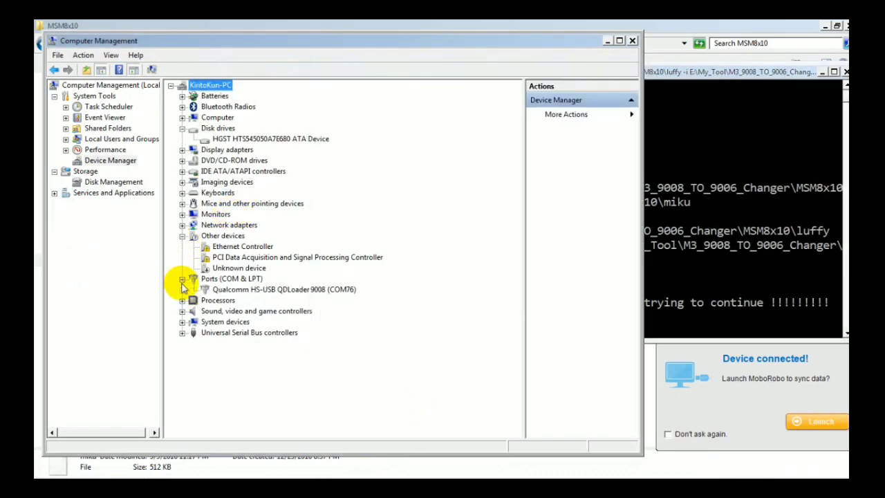
pyautogui.click(358, 289)
pyautogui.click(687, 246)
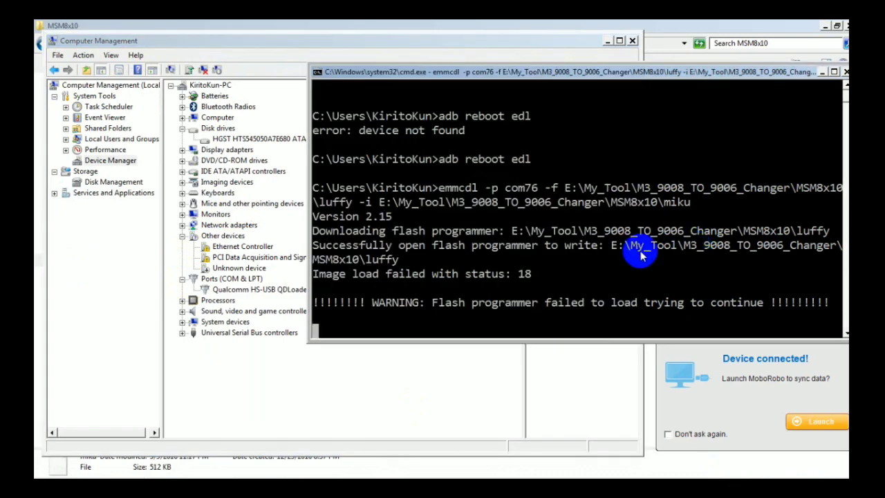
pyautogui.moveTo(597, 78); pyautogui.dragTo(516, 77)
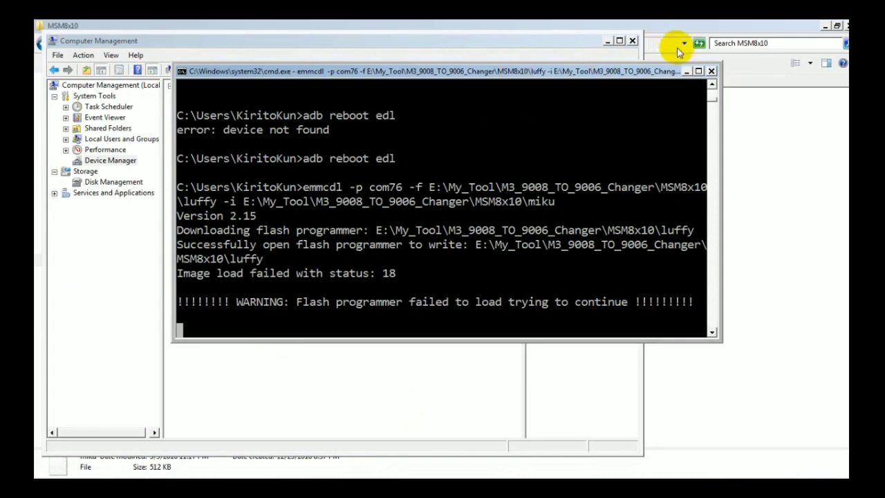
pyautogui.click(607, 40)
# - Go back up to the changer folder, then recall emmcdl and trim it to only the luffy programmer
pyautogui.click(155, 201)
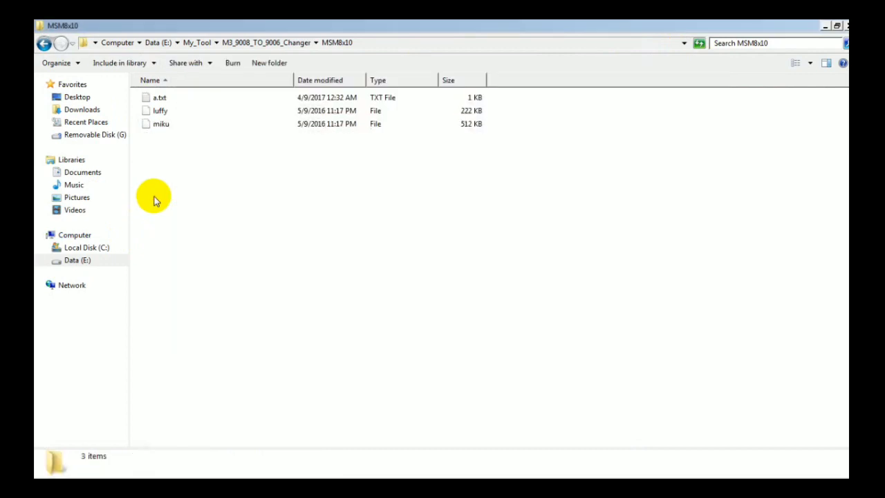
pyautogui.press('BackSpace')
pyautogui.press('Down')
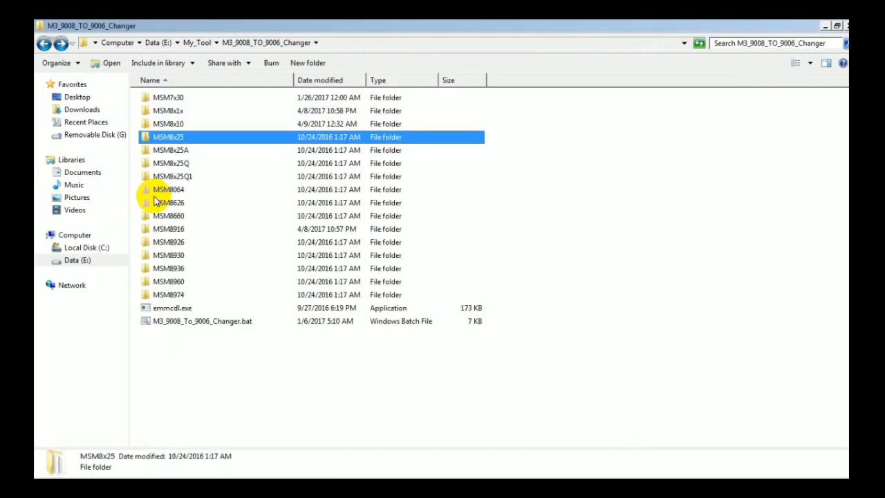
pyautogui.click(391, 466)
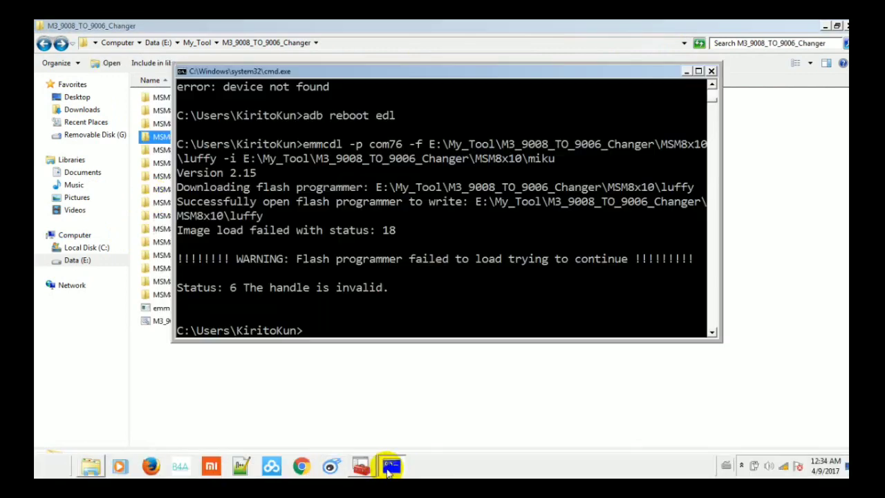
pyautogui.press('Up')
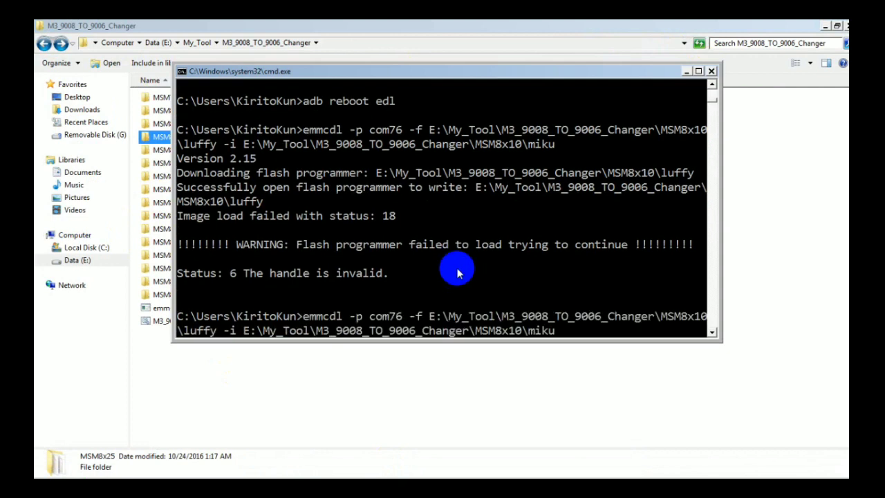
pyautogui.press('BackSpace')
pyautogui.press('BackSpace')
pyautogui.press('BackSpace')
pyautogui.press('BackSpace')
pyautogui.press('BackSpace')
pyautogui.press('BackSpace')
pyautogui.press('BackSpace')
pyautogui.press('BackSpace')
pyautogui.press('BackSpace')
pyautogui.press('BackSpace')
pyautogui.press('BackSpace')
pyautogui.press('BackSpace')
pyautogui.press('BackSpace')
pyautogui.press('BackSpace')
pyautogui.press('BackSpace')
pyautogui.press('BackSpace')
pyautogui.press('BackSpace')
pyautogui.press('BackSpace')
pyautogui.press('BackSpace')
pyautogui.press('BackSpace')
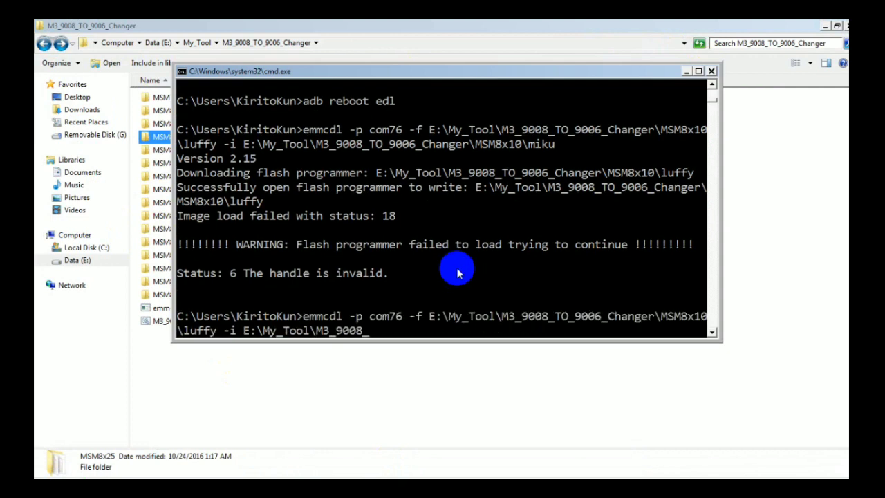
pyautogui.press('BackSpace')
pyautogui.press('BackSpace')
pyautogui.press('BackSpace')
pyautogui.press('BackSpace')
pyautogui.press('BackSpace')
pyautogui.press('BackSpace')
pyautogui.press('BackSpace')
pyautogui.press('BackSpace')
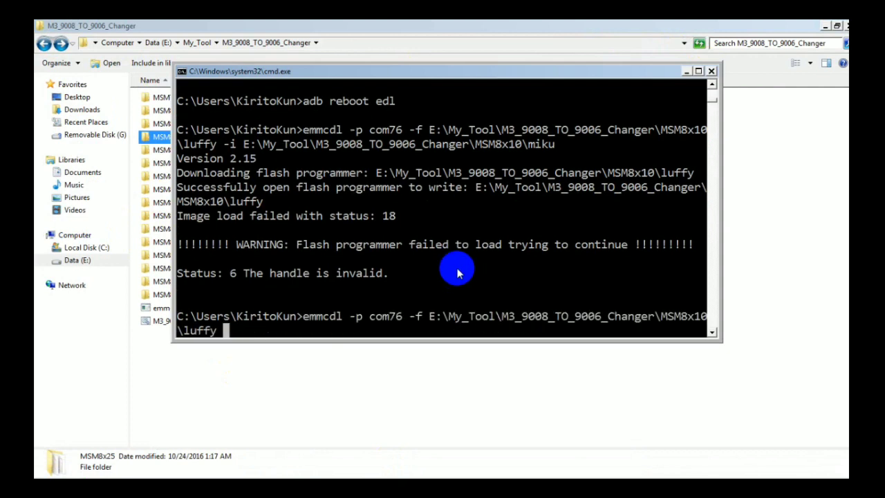
# - Reboot to EDL again and run emmcdl with only -f luffy
pyautogui.press('Up')
pyautogui.press('Up')
pyautogui.press('Return')
pyautogui.press('Down')
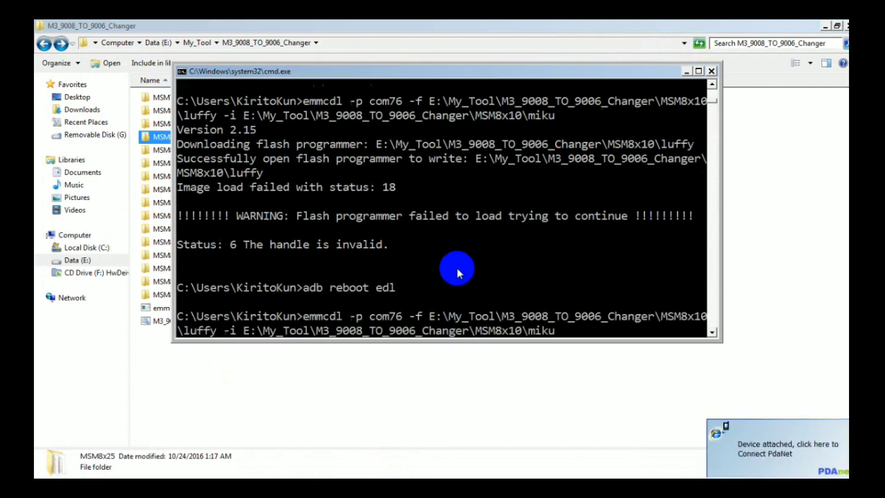
pyautogui.press('BackSpace')
pyautogui.press('BackSpace')
pyautogui.press('BackSpace')
pyautogui.press('BackSpace')
pyautogui.press('BackSpace')
pyautogui.press('BackSpace')
pyautogui.press('BackSpace')
pyautogui.press('BackSpace')
pyautogui.press('BackSpace')
pyautogui.press('BackSpace')
pyautogui.press('BackSpace')
pyautogui.press('BackSpace')
pyautogui.press('BackSpace')
pyautogui.press('BackSpace')
pyautogui.press('BackSpace')
pyautogui.press('BackSpace')
pyautogui.press('BackSpace')
pyautogui.press('BackSpace')
pyautogui.press('BackSpace')
pyautogui.press('BackSpace')
pyautogui.press('BackSpace')
pyautogui.press('BackSpace')
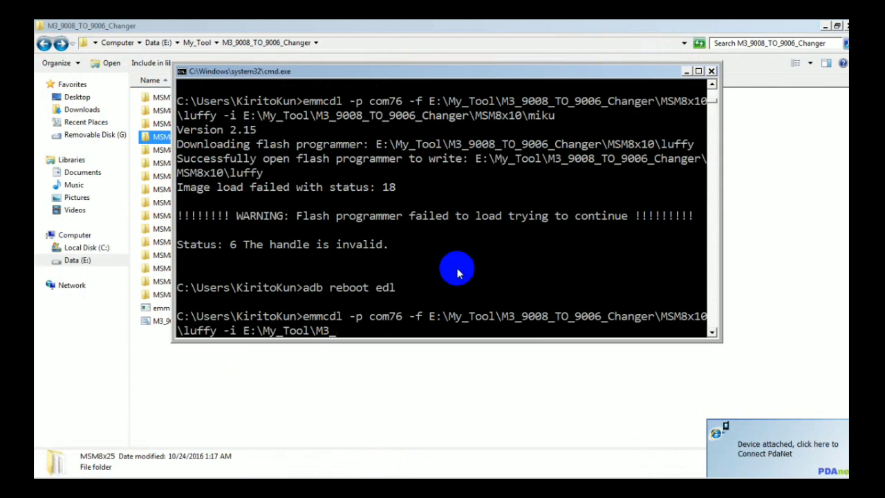
pyautogui.press('Return')
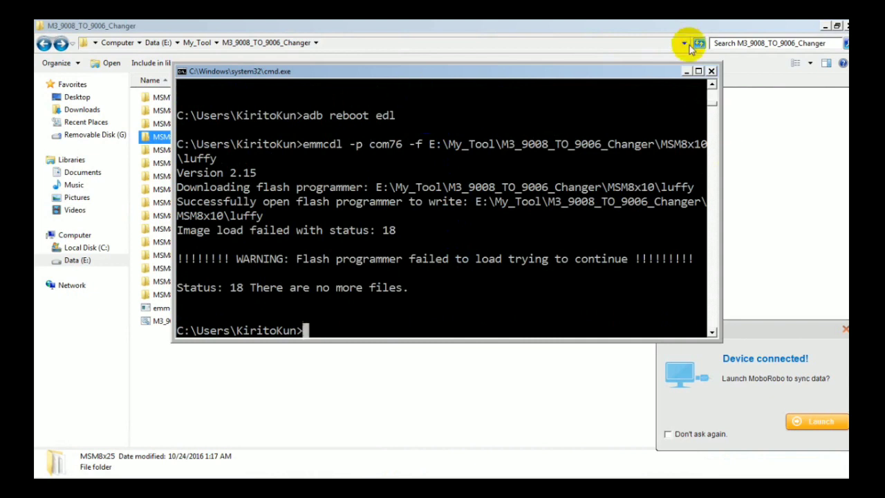
# - Close the console, copy luffy and miku from the MSM8x10 folder, and switch to the desktop
pyautogui.click(712, 72)
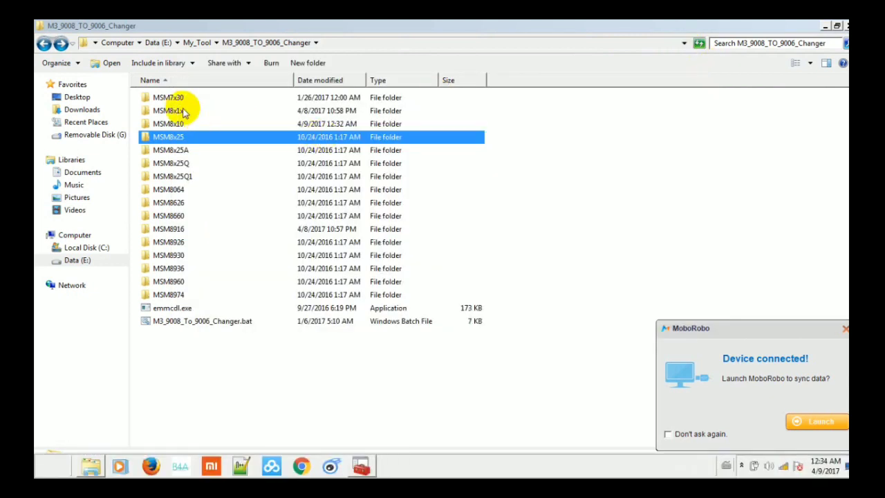
pyautogui.click(170, 126)
pyautogui.doubleClick(171, 126)
pyautogui.click(167, 123)
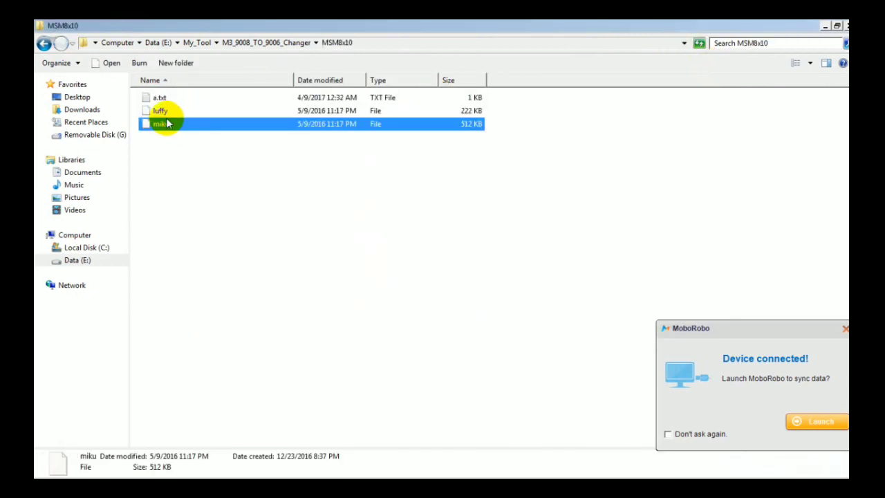
pyautogui.hotkey('shift', 'Up')
pyautogui.hotkey('alt', 'Tab')
pyautogui.press('Tab')
pyautogui.press('Tab')
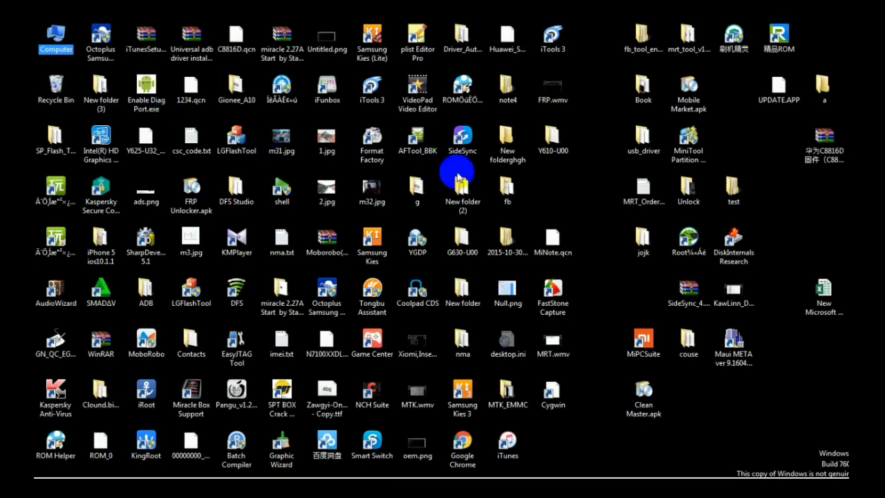
# - Paste luffy and miku into New folderghgh and open a command window there
pyautogui.doubleClick(507, 135)
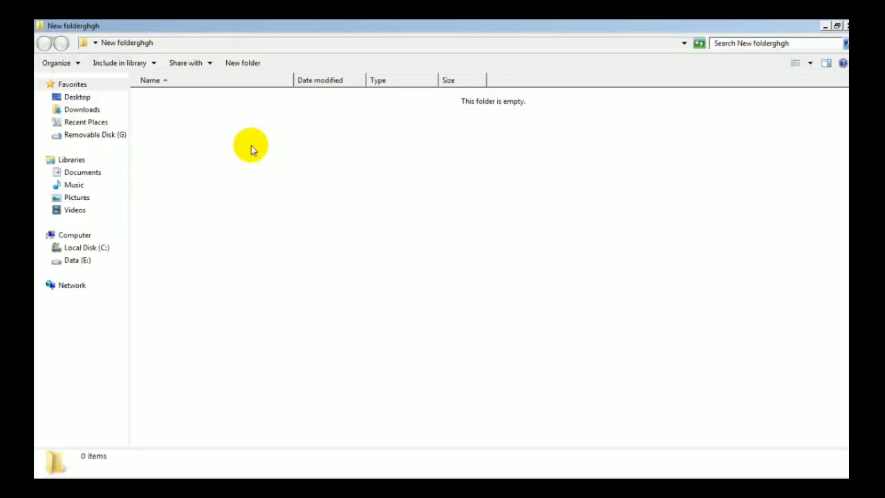
pyautogui.hotkey('ctrl', 'v')
pyautogui.click(218, 192)
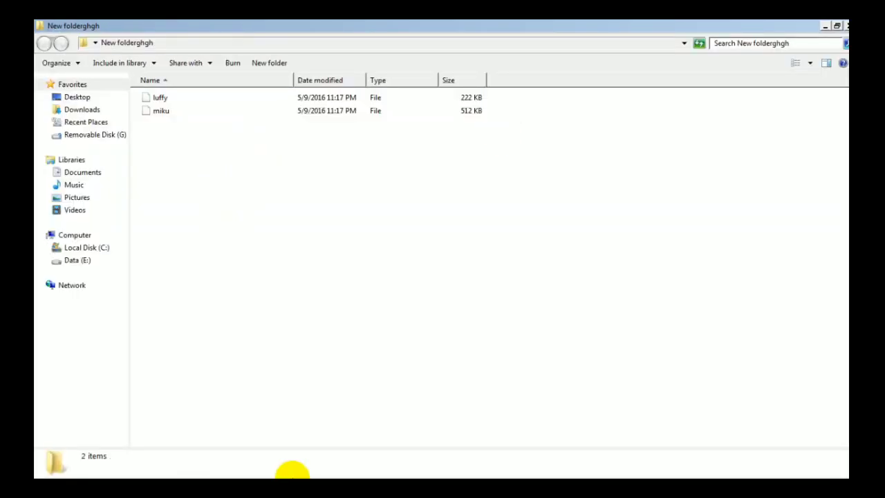
pyautogui.keyDown('shift'); pyautogui.rightClick(349, 395); pyautogui.keyUp('shift')
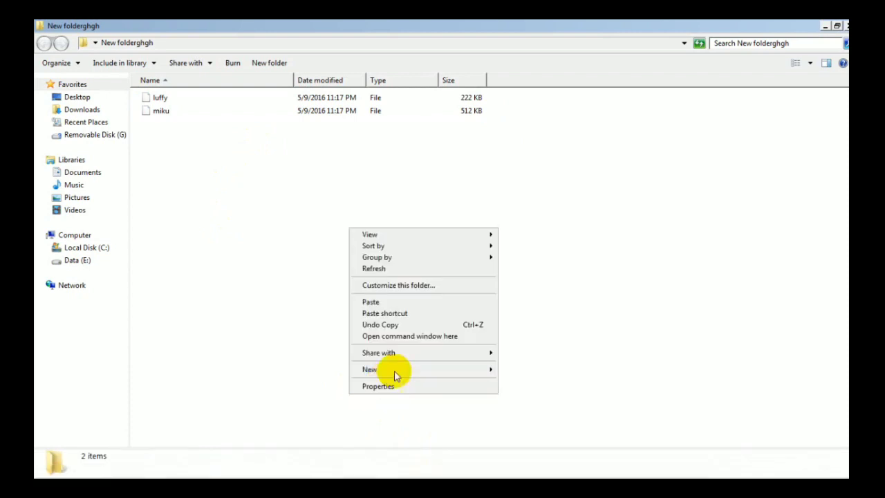
pyautogui.click(366, 336)
pyautogui.moveTo(344, 109); pyautogui.dragTo(374, 316)
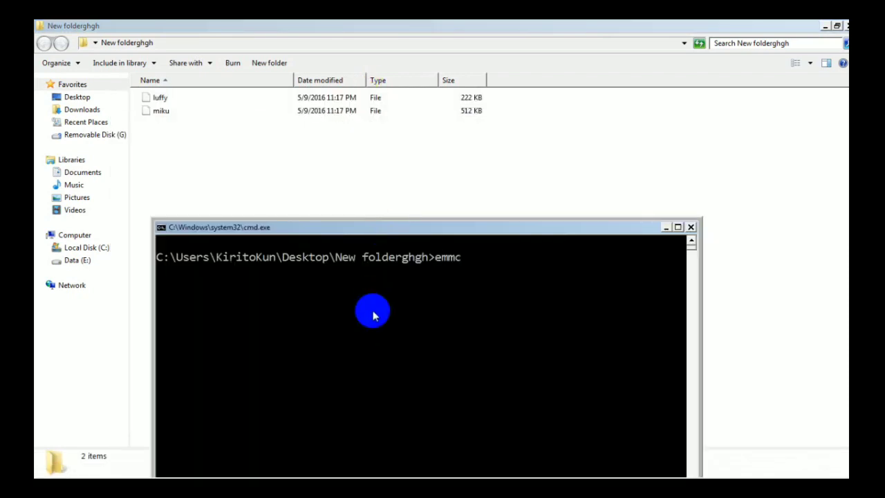
# - Type the command emmcdl -p com76 -f <luffy path> -i <miku path>, dragging in both file paths
pyautogui.write('emmcfl')
pyautogui.press('BackSpace')
pyautogui.press('BackSpace')
pyautogui.write('dl -p cp')
pyautogui.press('BackSpace')
pyautogui.write('om')
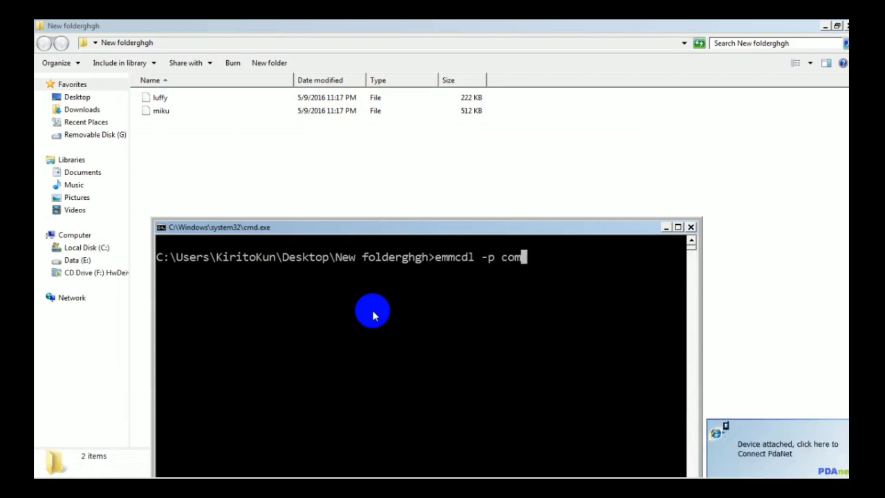
pyautogui.write('76 -f')
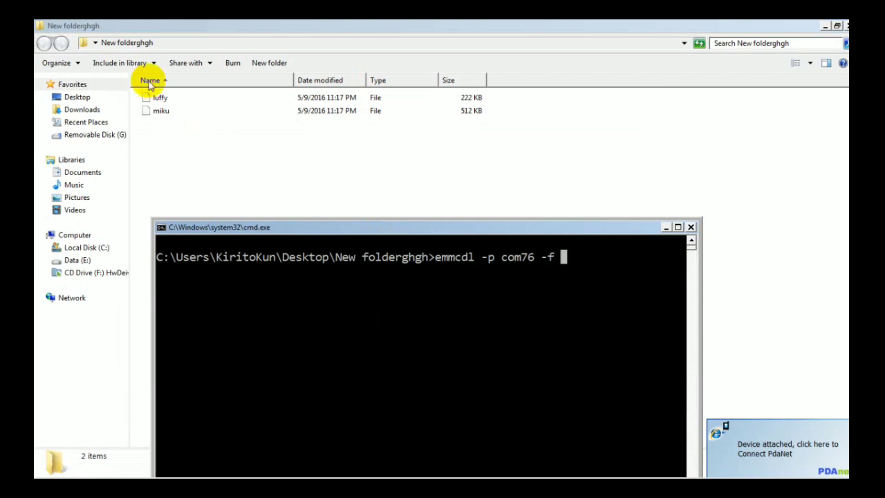
pyautogui.moveTo(155, 97); pyautogui.dragTo(259, 258)
pyautogui.write('-i')
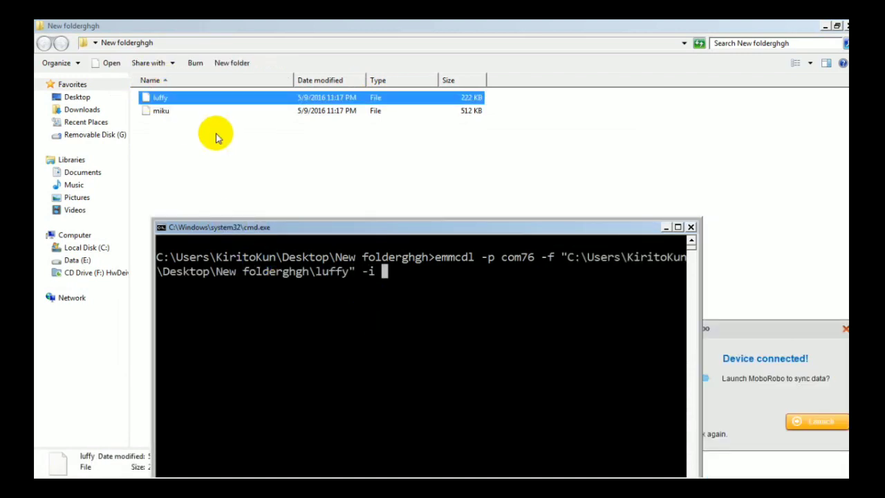
pyautogui.moveTo(163, 112); pyautogui.dragTo(303, 417)
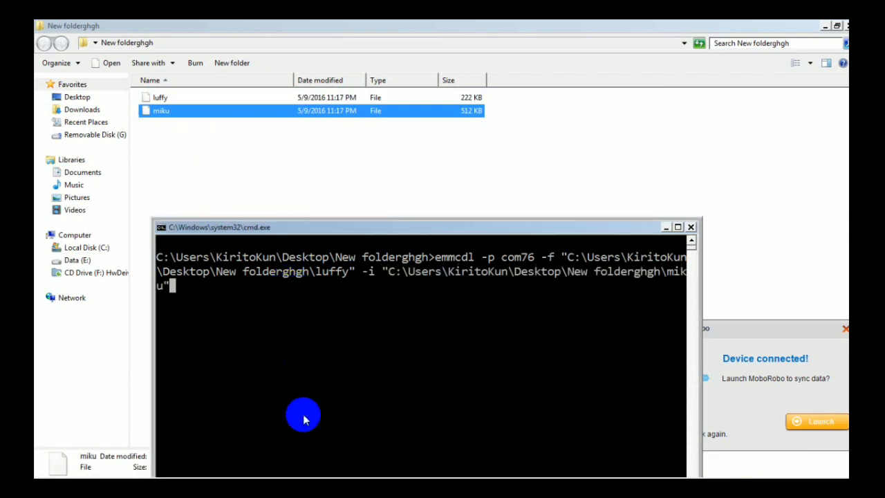
# - Open a second Command Prompt and run adb reboot edl
pyautogui.moveTo(352, 459)
pyautogui.press('super')
pyautogui.write('cmd')
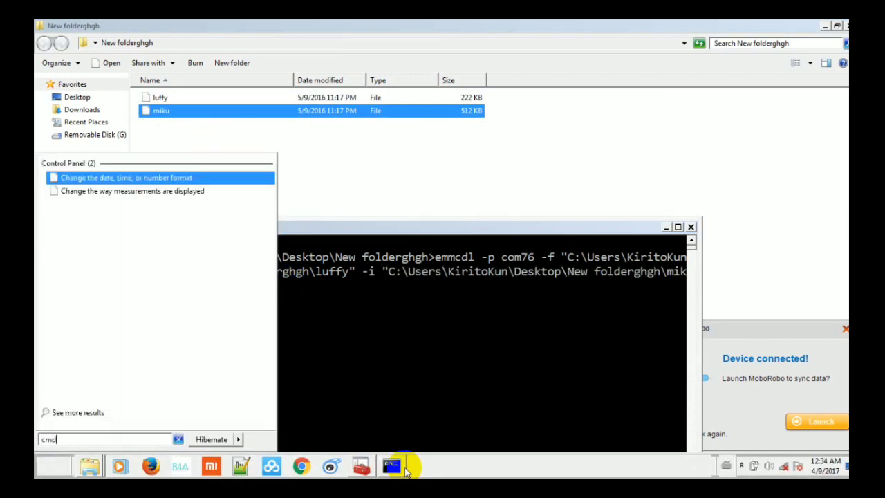
pyautogui.press('Return')
pyautogui.write('adb reboot edl')
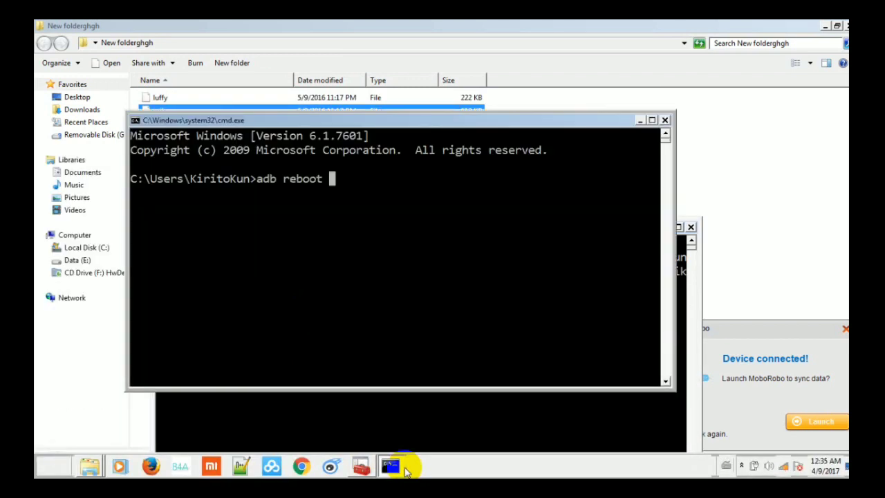
pyautogui.press('Return')
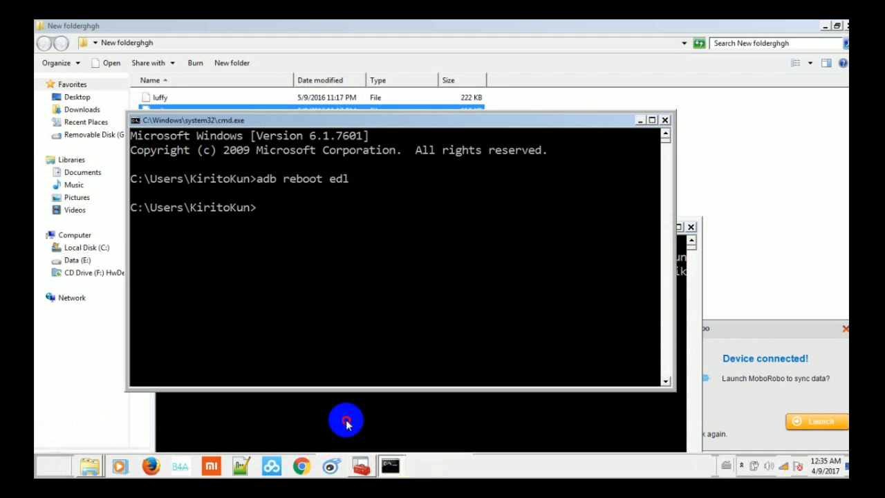
# - Run the prepared emmcdl command, then close both command windows
pyautogui.click(346, 419)
pyautogui.press('Return')
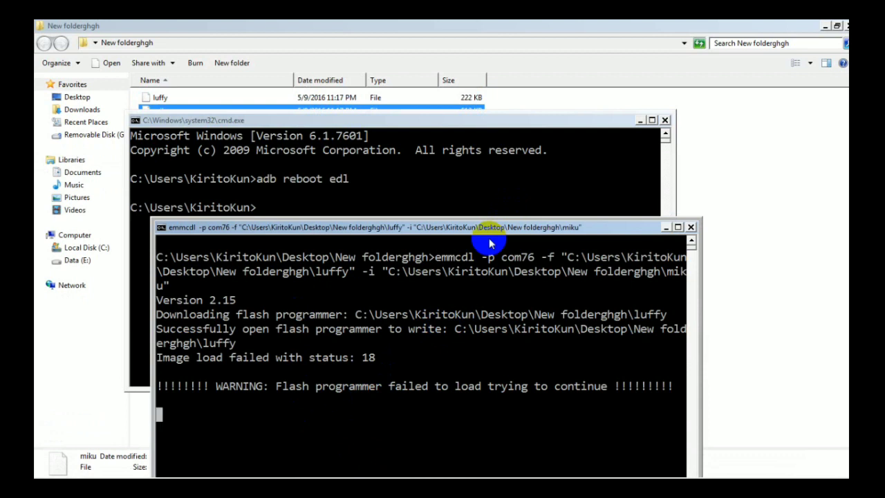
pyautogui.click(689, 226)
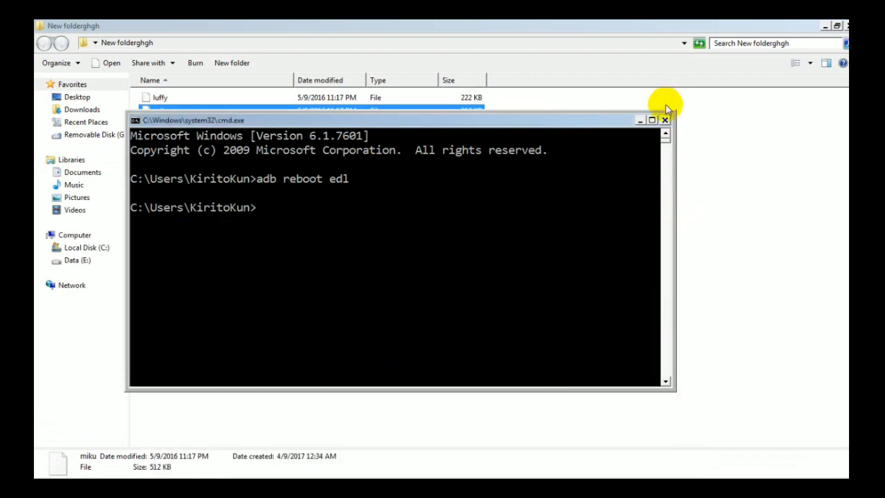
pyautogui.click(665, 120)
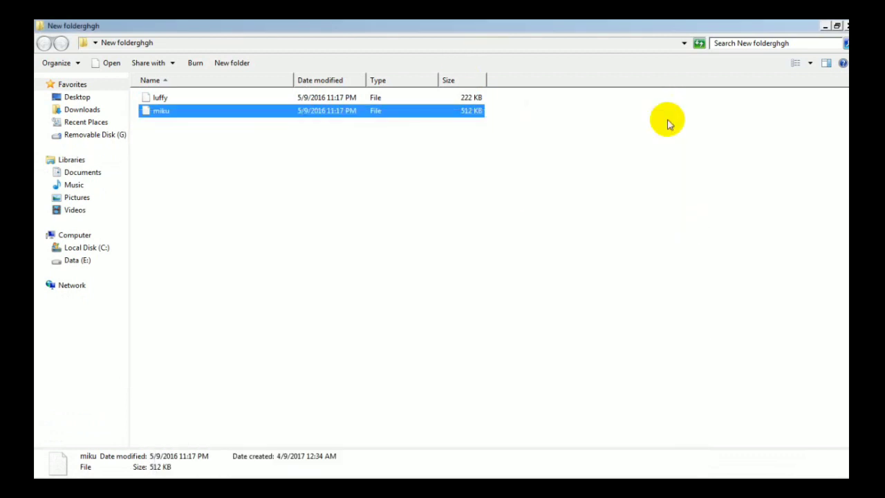
# - Show the Data (E:) drive, then confirm in Ports that the phone is Qualcomm HS-USB Diagnostics 9006 (COM74)
pyautogui.click(348, 305)
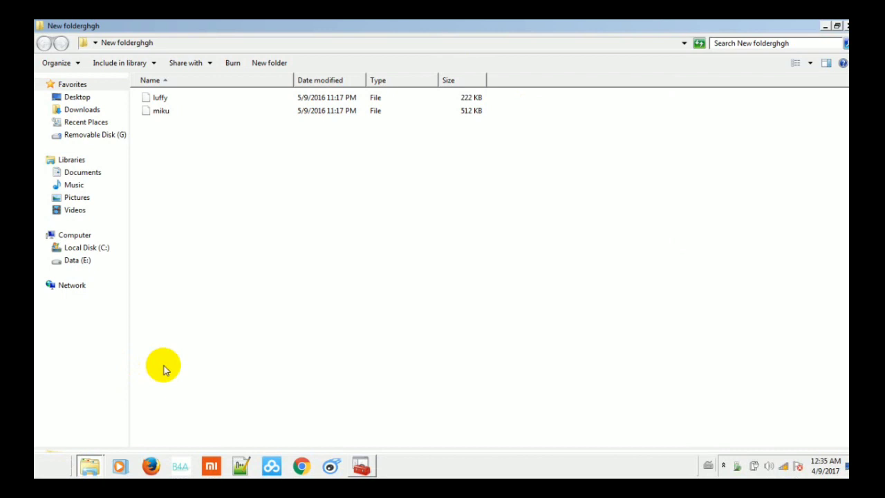
pyautogui.click(83, 262)
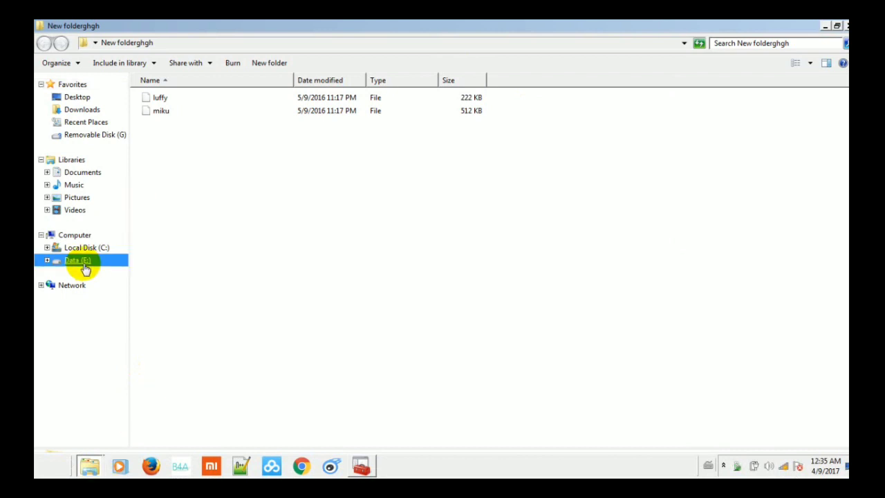
pyautogui.click(354, 466)
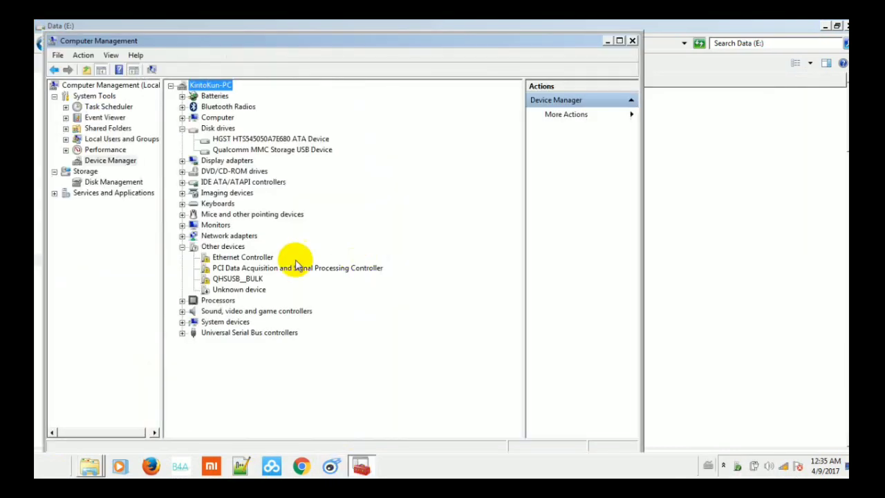
pyautogui.click(220, 150)
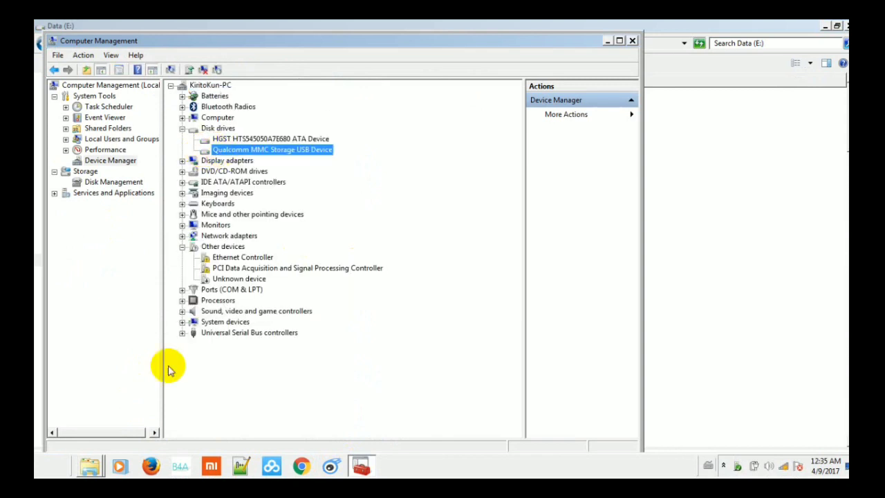
pyautogui.click(183, 289)
pyautogui.click(260, 300)
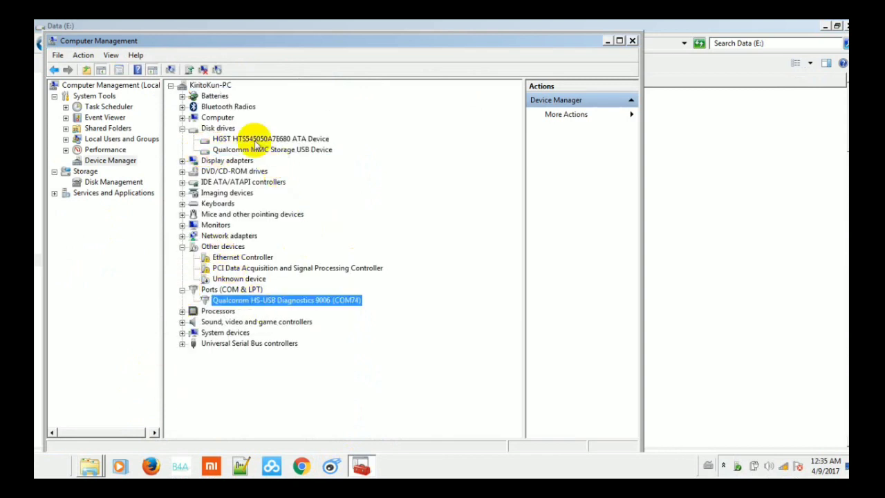
pyautogui.click(734, 197)
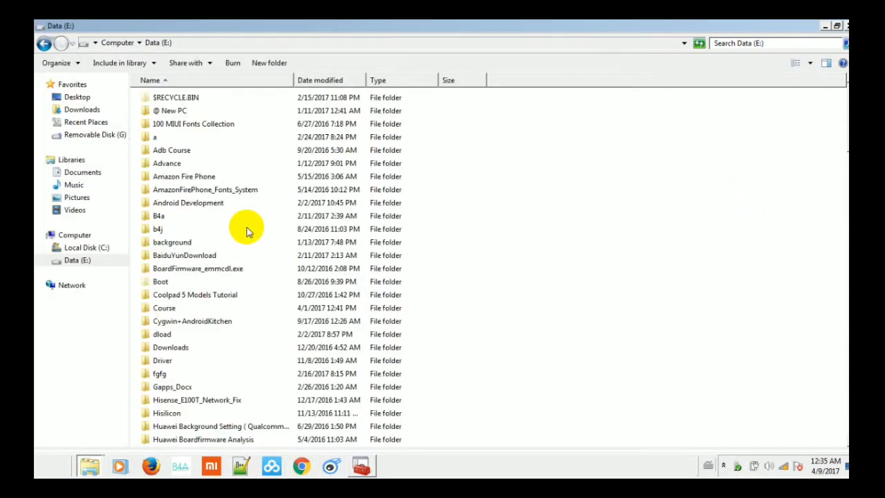
# - Browse Data (E:) into the Qualcomm folder, briefly entering EMMCRAW-1
pyautogui.click(222, 273)
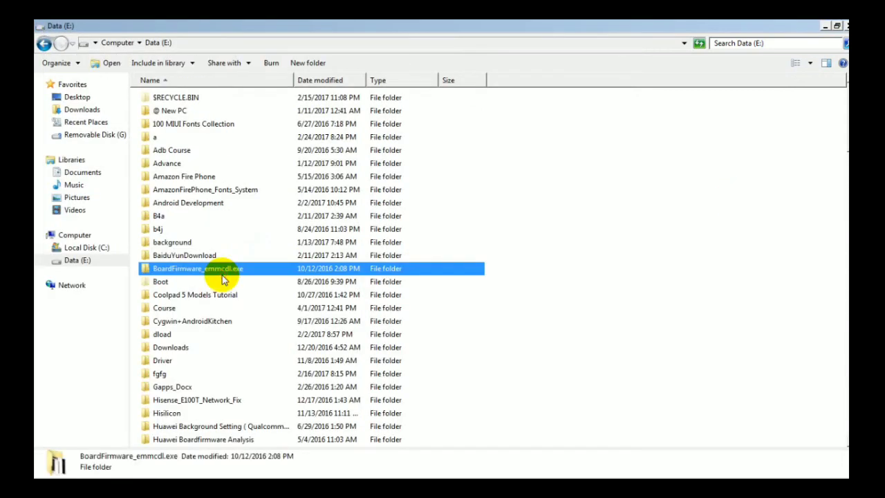
pyautogui.press('h')
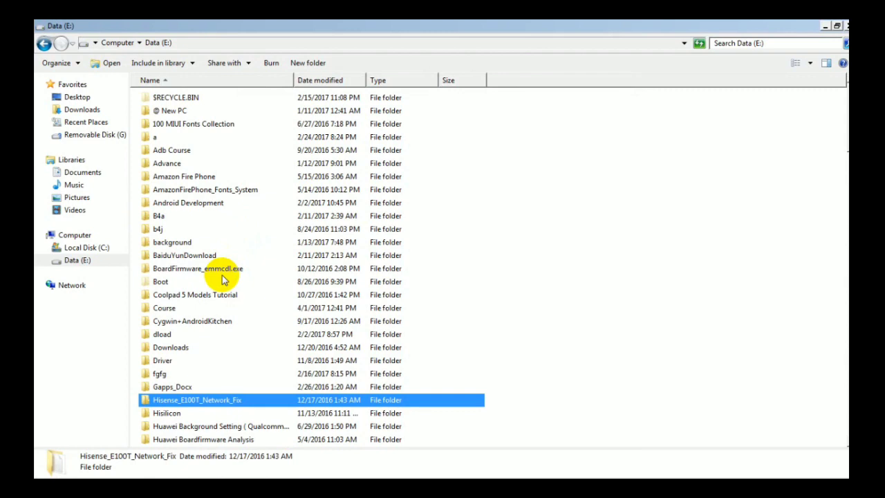
pyautogui.press('h')
pyautogui.press('h')
pyautogui.press('u')
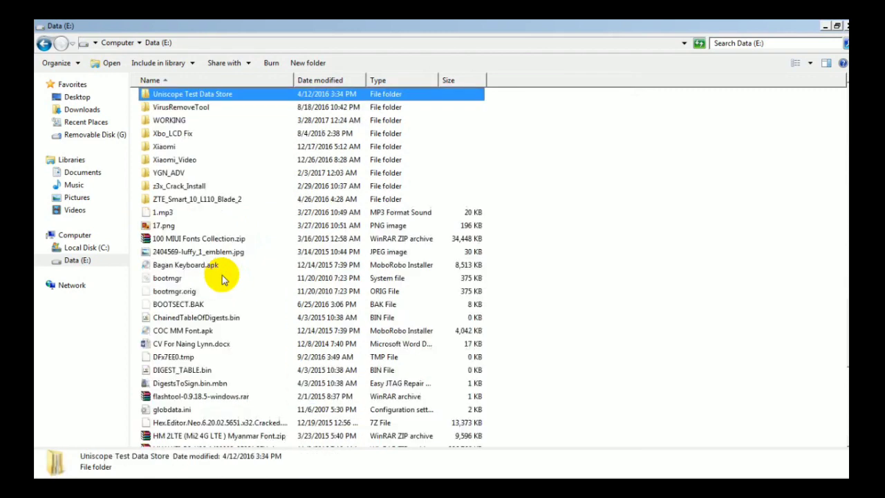
pyautogui.press('q')
pyautogui.press('u')
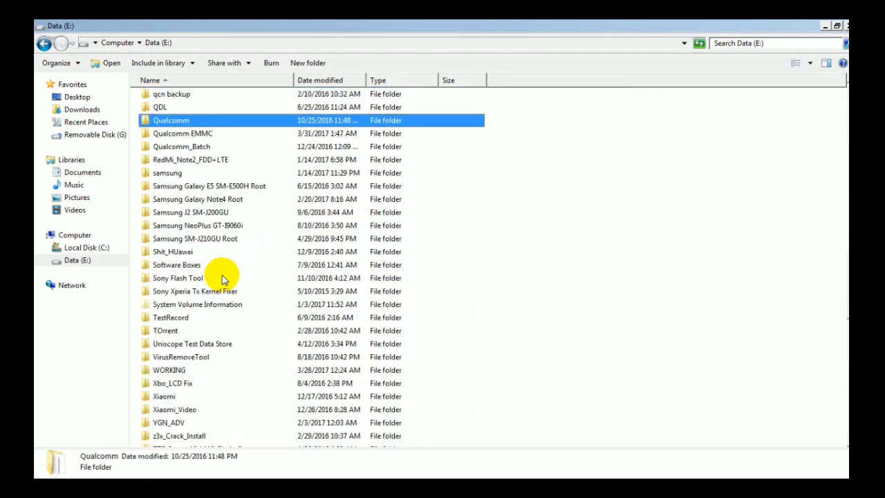
pyautogui.press('Return')
pyautogui.press('e')
pyautogui.press('e')
pyautogui.press('Return')
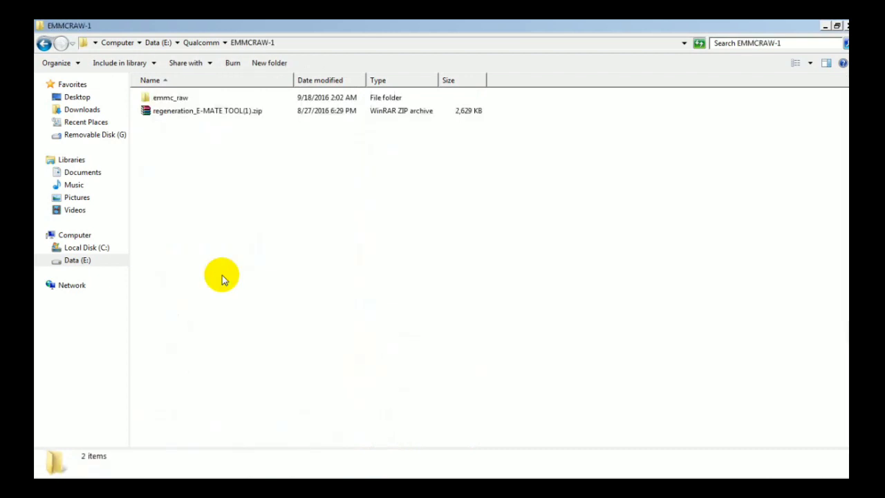
pyautogui.press('Down')
pyautogui.press('Up')
# - Open HDDRawCopy1.02Portable and launch HDDRawCopy1.02Portable.exe
pyautogui.press('BackSpace')
pyautogui.press('h')
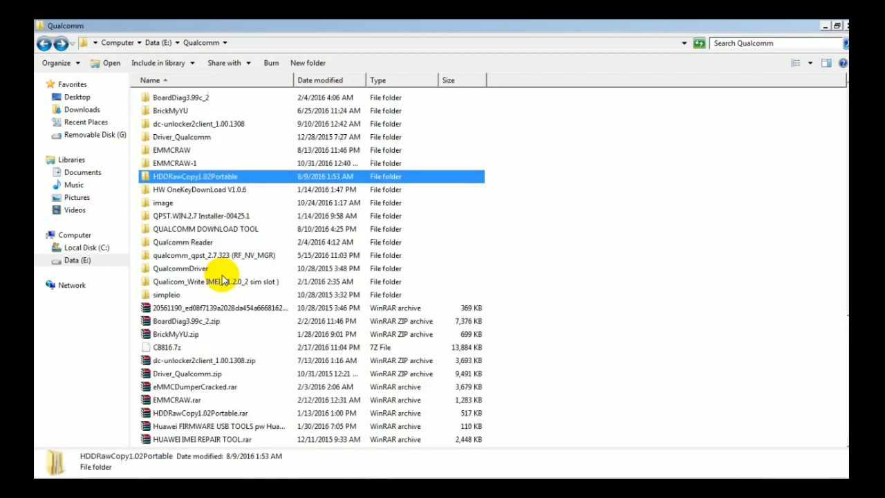
pyautogui.press('Return')
pyautogui.press('h')
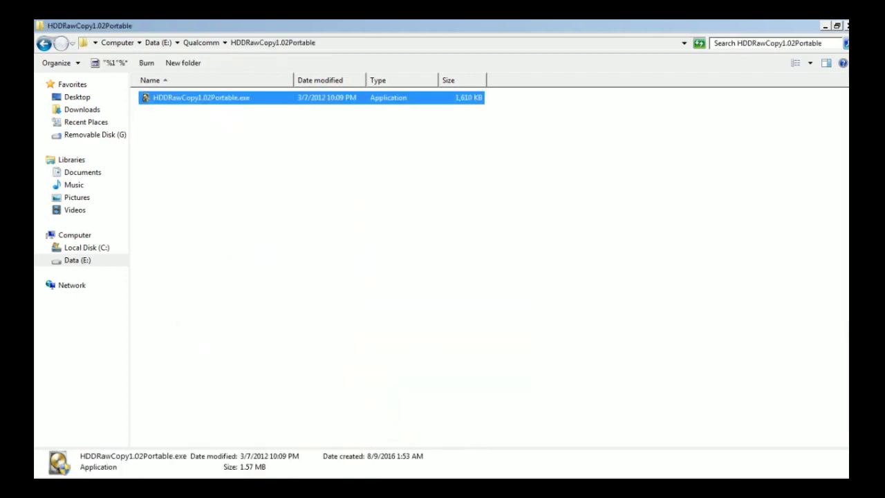
pyautogui.press('Return')
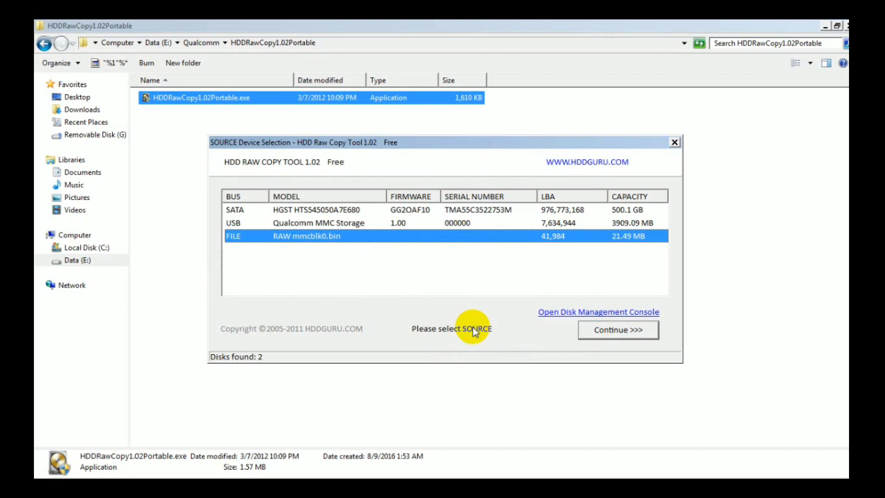
# - Advance to target selection, pick Qualcomm MMC Storage, then cancel back to source selection
pyautogui.click(611, 338)
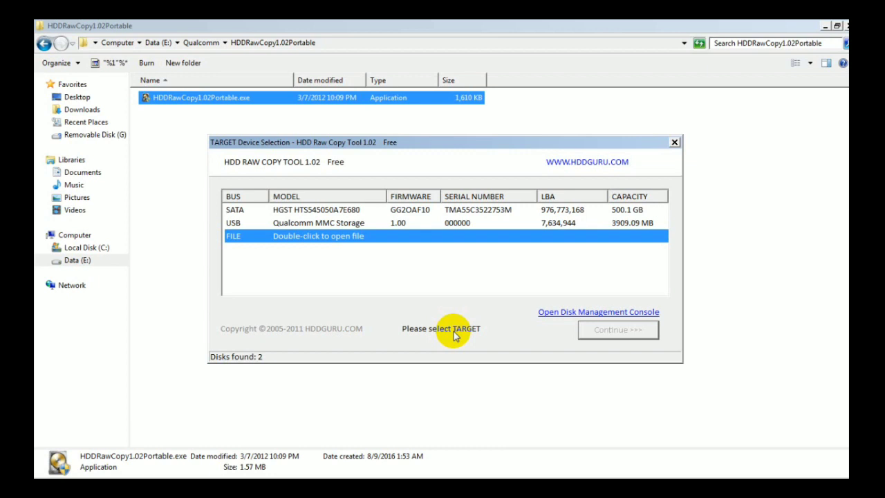
pyautogui.click(315, 222)
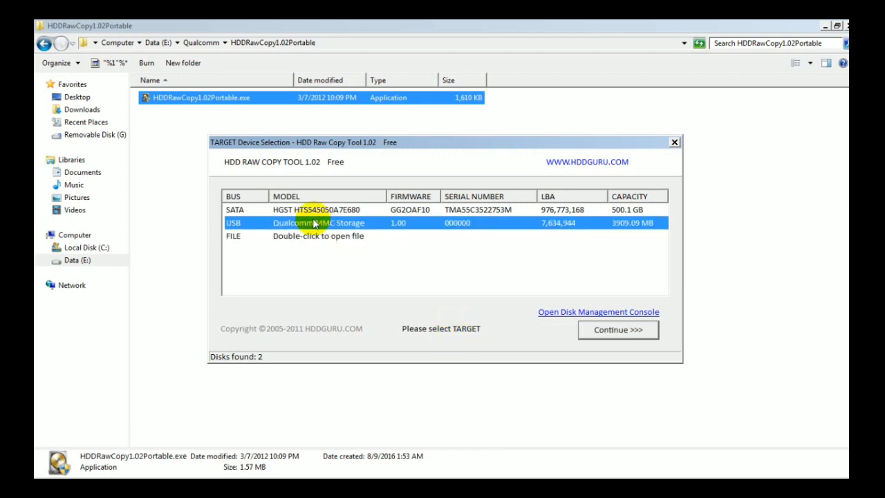
pyautogui.click(674, 142)
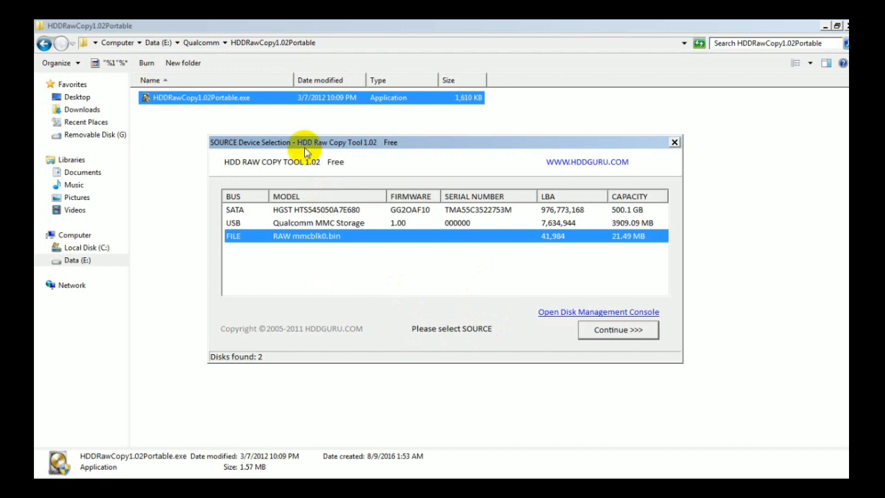
# - Compare the Qualcomm MMC Storage and SATA HGST rows, then open the FILE source picker
pyautogui.click(309, 225)
pyautogui.click(302, 214)
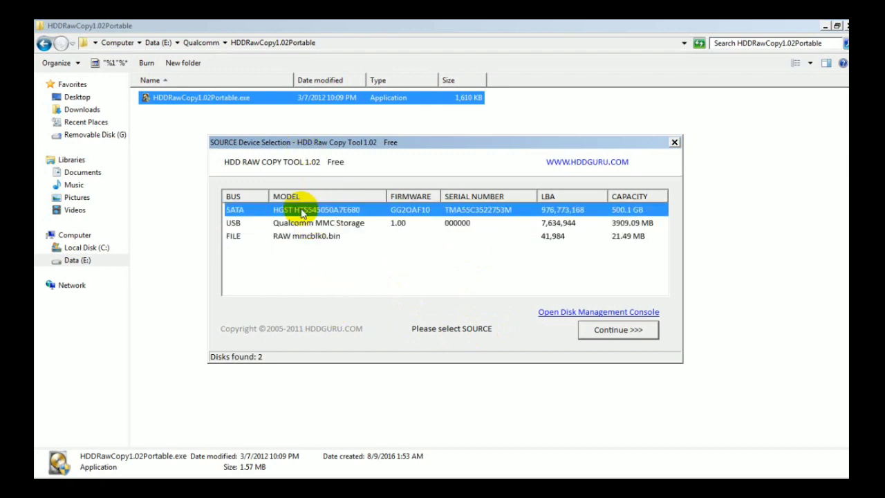
pyautogui.click(298, 222)
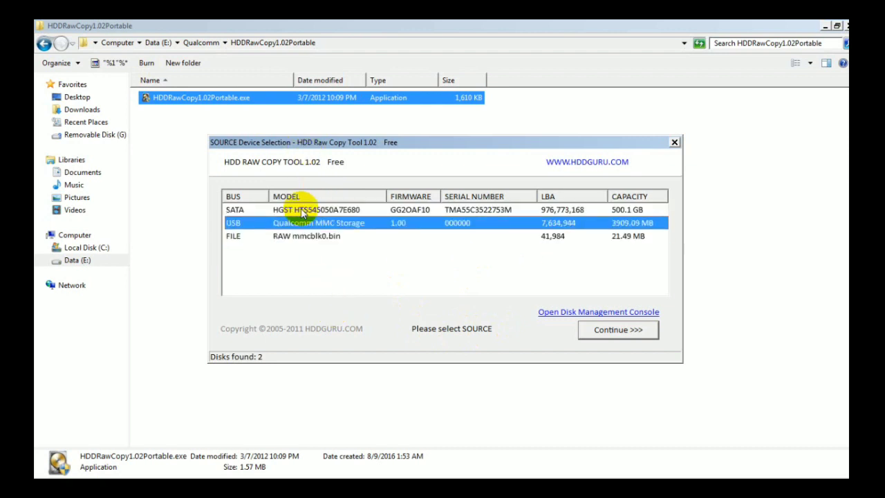
pyautogui.click(303, 213)
pyautogui.click(299, 222)
pyautogui.click(302, 214)
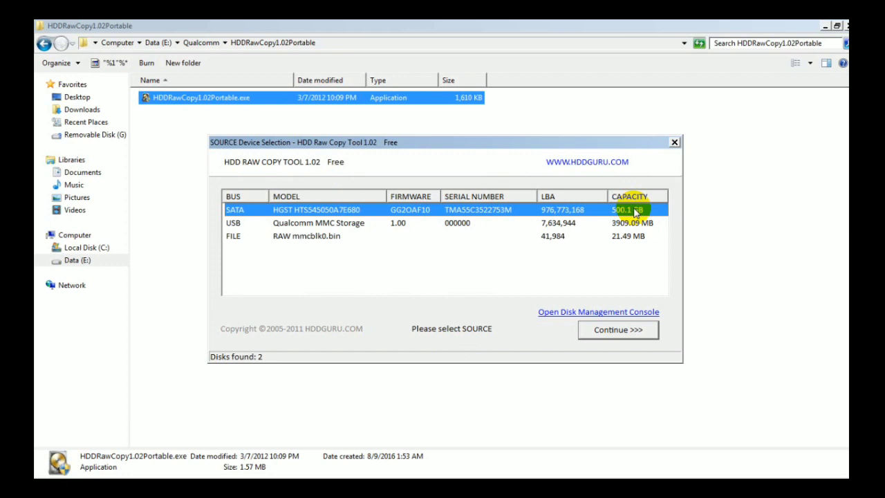
pyautogui.click(626, 224)
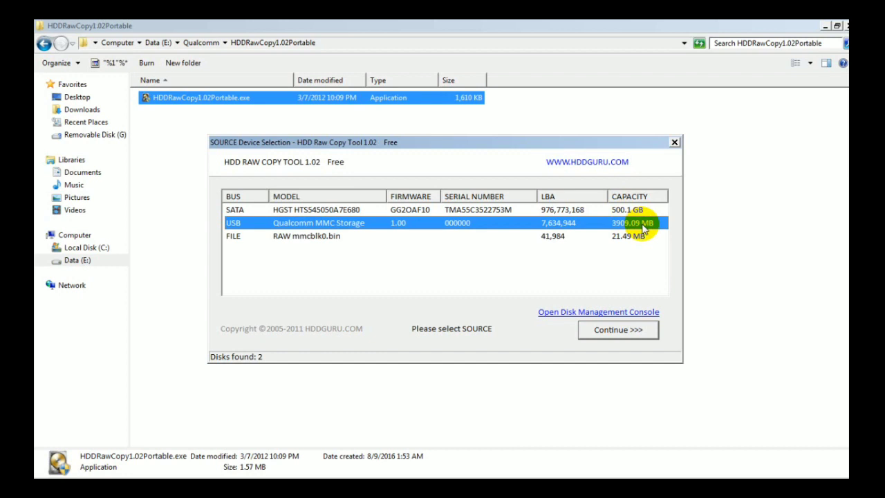
pyautogui.click(629, 235)
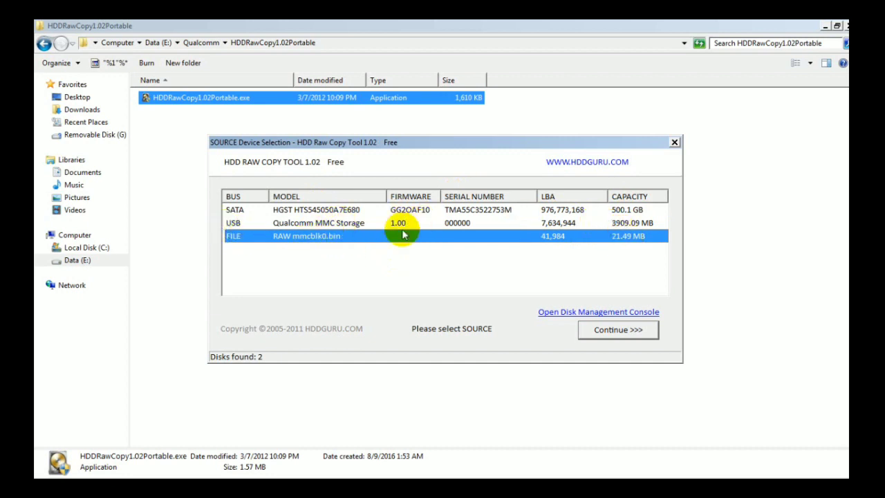
pyautogui.doubleClick(391, 236)
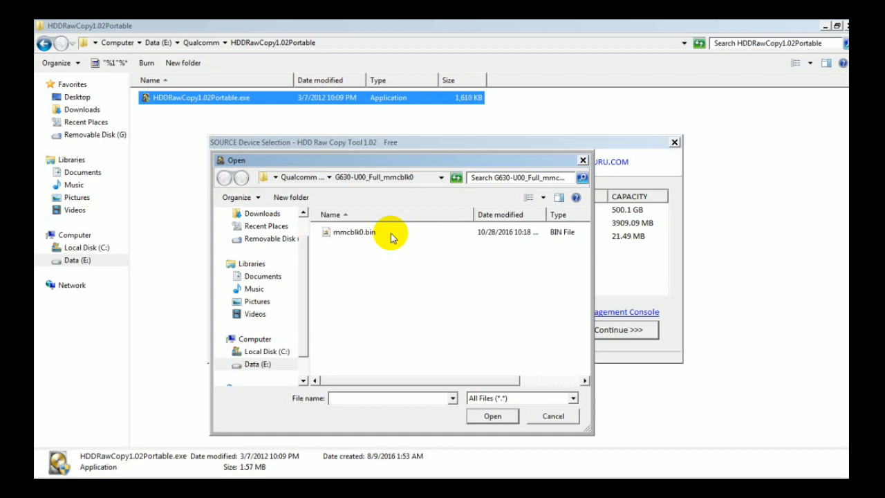
# - Load mmcblk0.bin from G630-U00_Full_mmcblk0 as source and pick USB Qualcomm MMC Storage as target
pyautogui.click(298, 177)
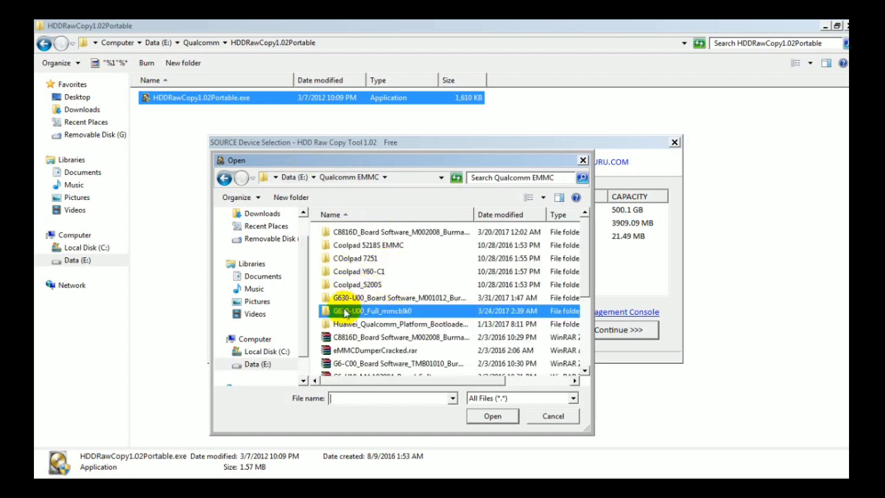
pyautogui.doubleClick(346, 312)
pyautogui.doubleClick(362, 232)
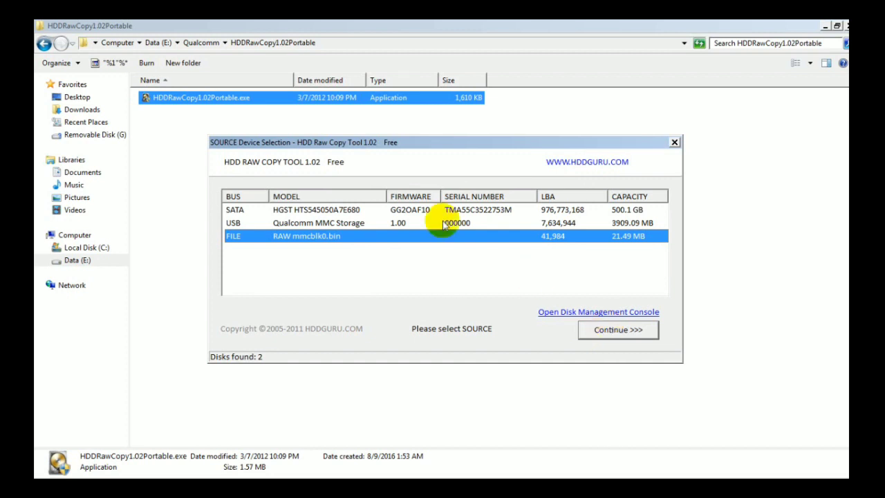
pyautogui.doubleClick(388, 237)
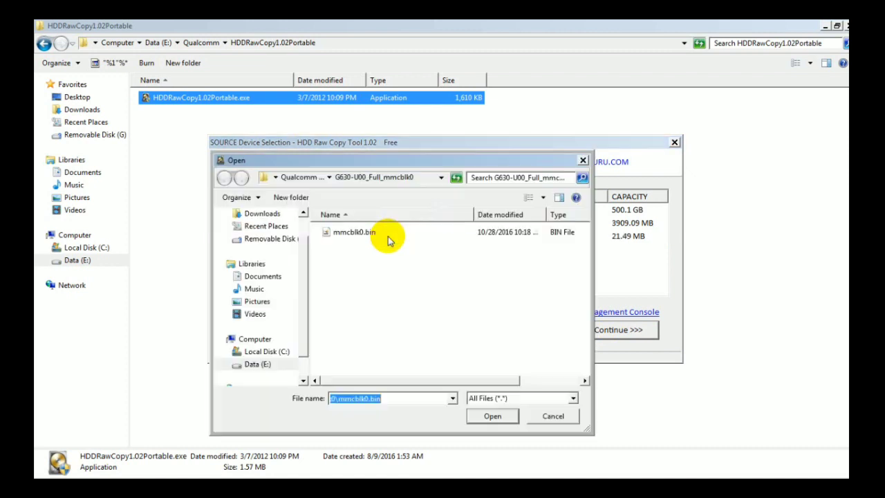
pyautogui.doubleClick(348, 235)
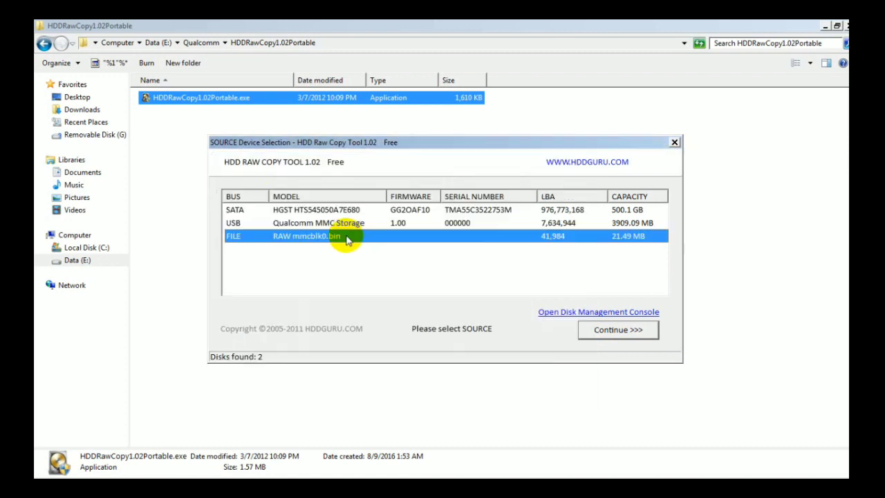
pyautogui.click(612, 338)
pyautogui.click(328, 224)
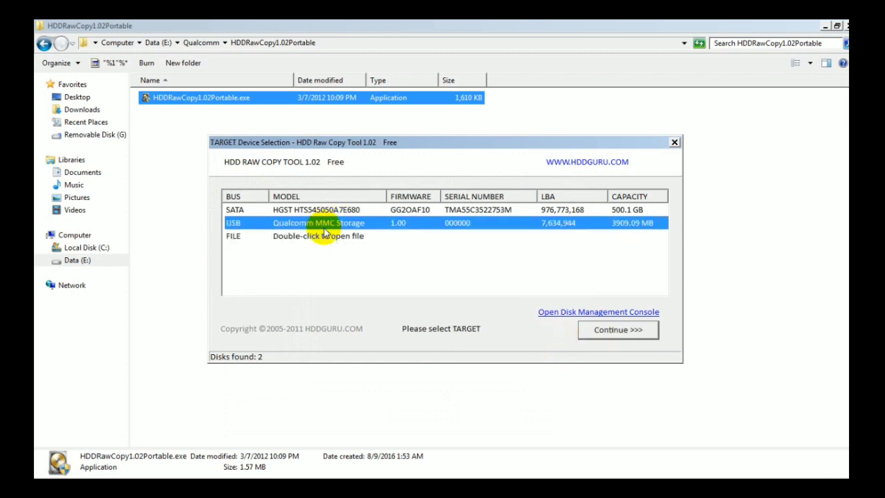
# - Confirm the Qualcomm MMC Storage target, start writing mmcblk0.bin, and accept the overwrite warning
pyautogui.click(594, 337)
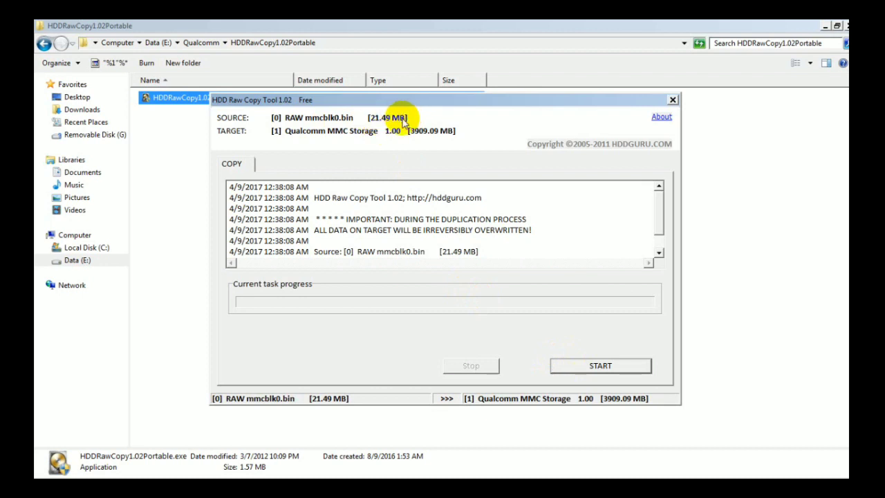
pyautogui.click(589, 368)
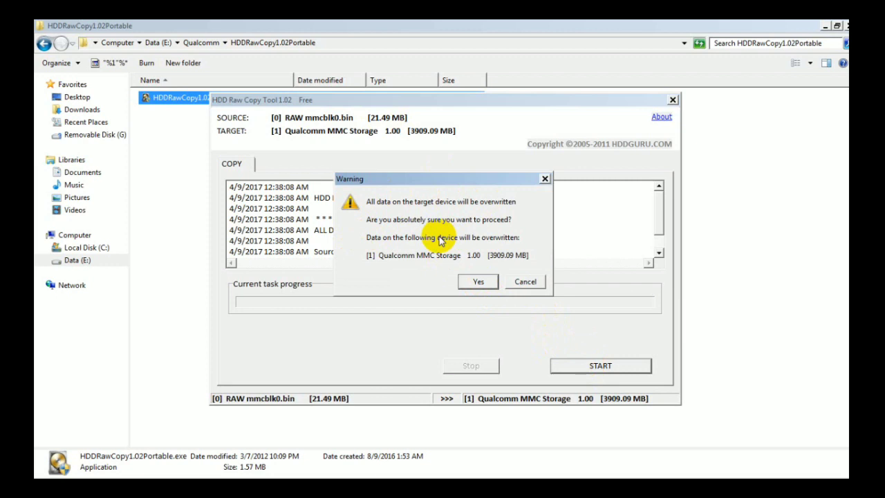
pyautogui.click(479, 280)
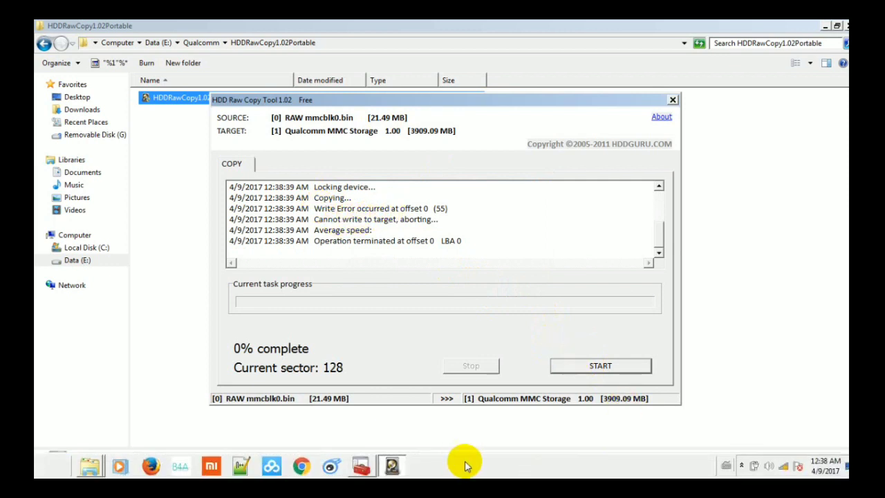
# - Uninstall the Qualcomm HS-USB Diagnostics 9006 port in Device Manager
pyautogui.click(361, 468)
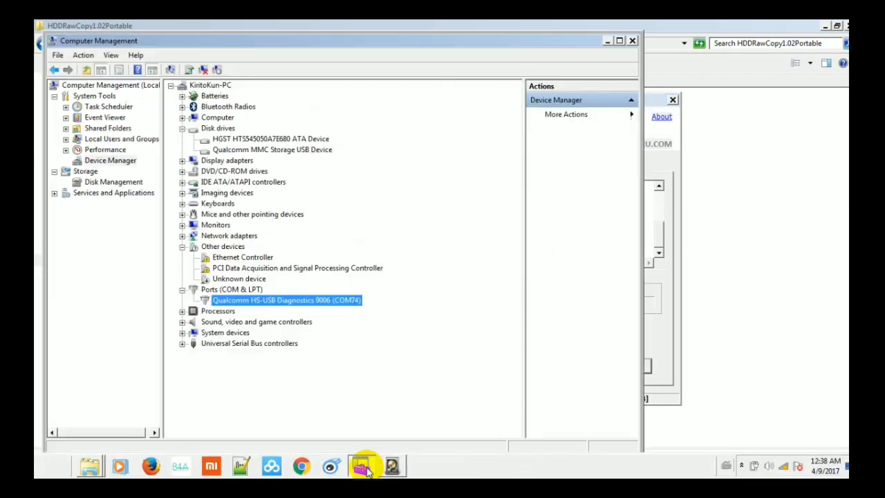
pyautogui.rightClick(238, 301)
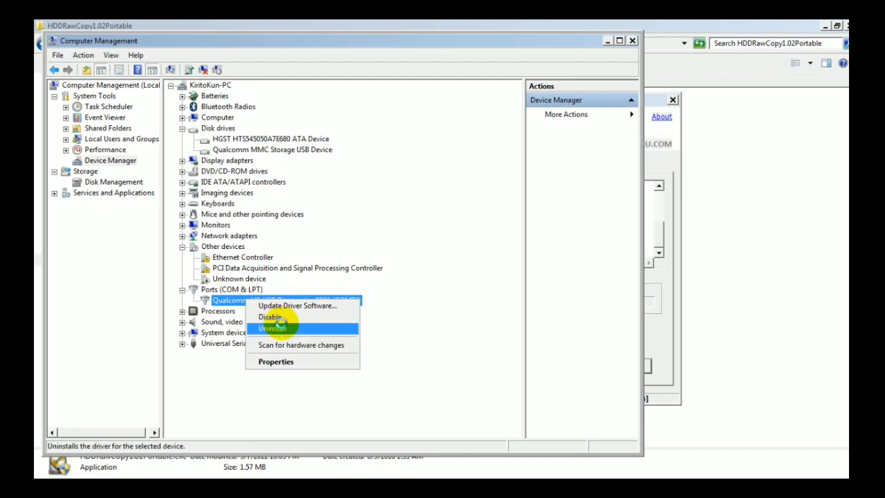
pyautogui.click(280, 329)
pyautogui.click(463, 299)
# - Retry the raw write, accepting the overwrite, then return to the Qualcomm folder in Explorer
pyautogui.click(660, 239)
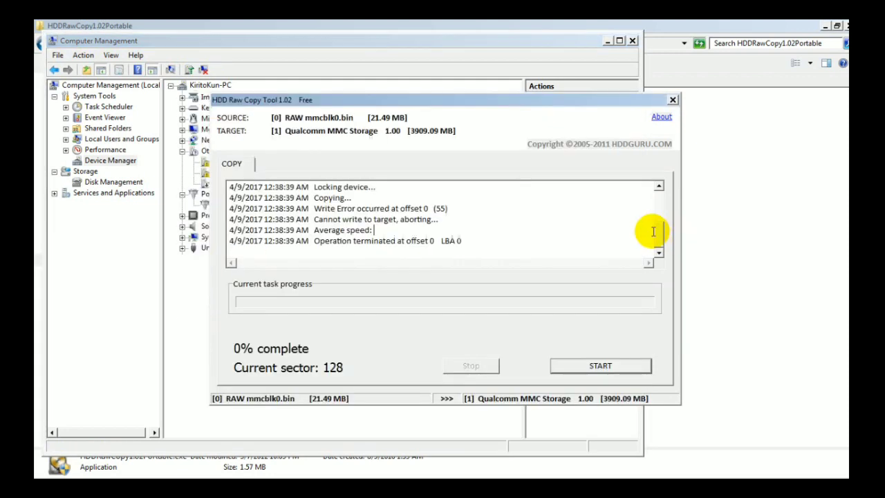
pyautogui.click(584, 367)
pyautogui.click(481, 283)
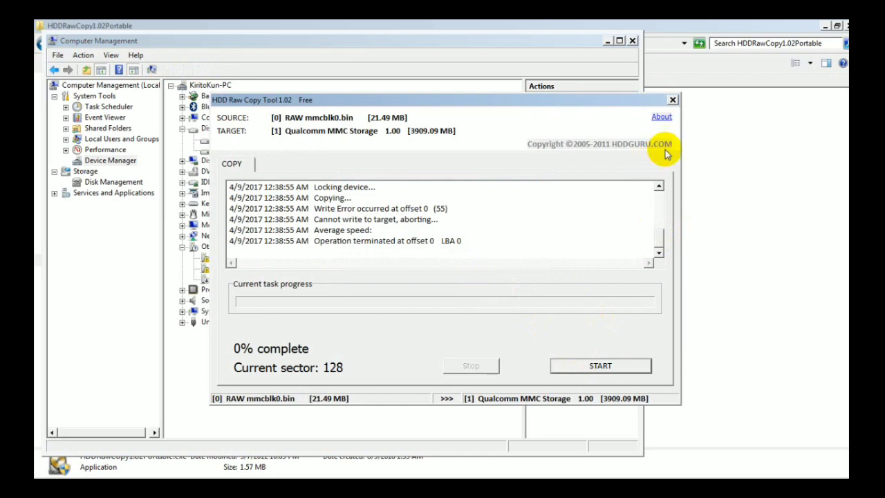
pyautogui.click(606, 42)
pyautogui.moveTo(537, 106); pyautogui.dragTo(539, 141)
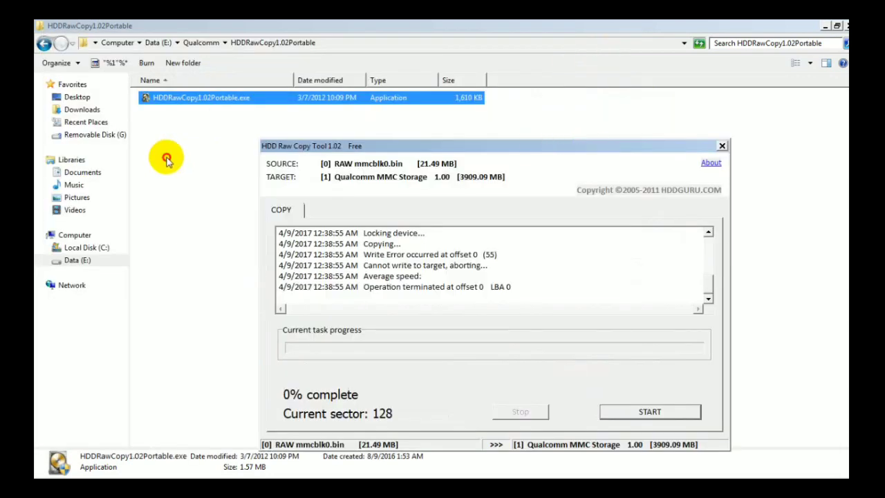
pyautogui.click(166, 158)
pyautogui.press('BackSpace')
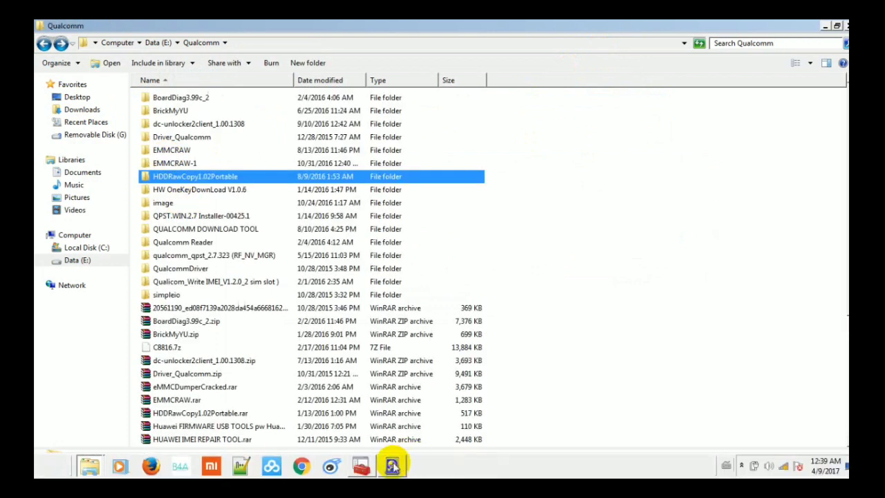
# - Close HDD Raw Copy Tool and browse Data (E:) into the Qualcomm EMMC folder
pyautogui.click(393, 466)
pyautogui.click(722, 146)
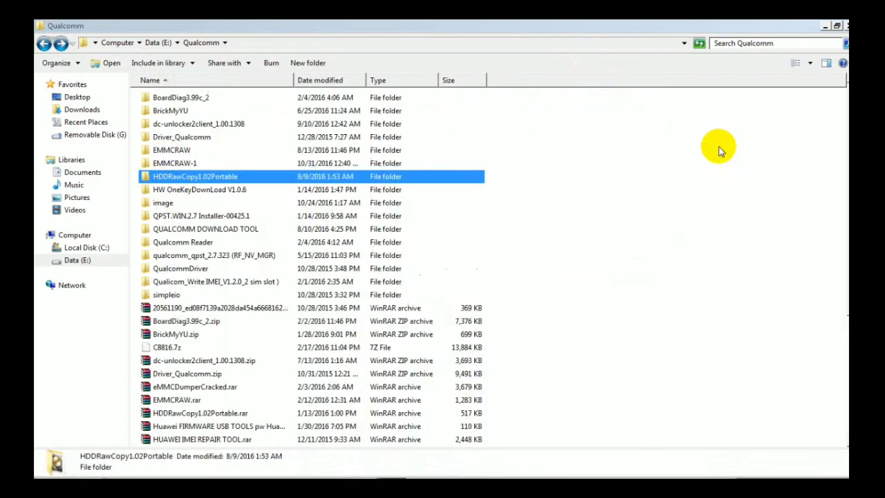
pyautogui.click(177, 347)
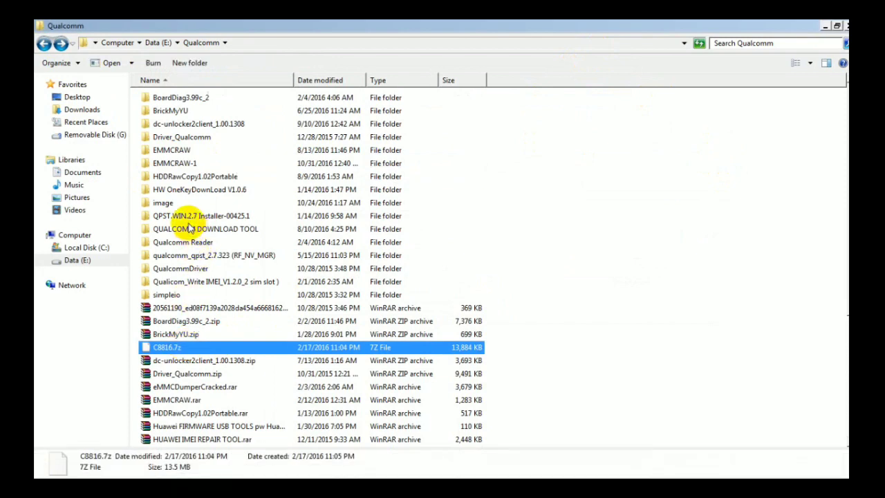
pyautogui.press('BackSpace')
pyautogui.press('Down')
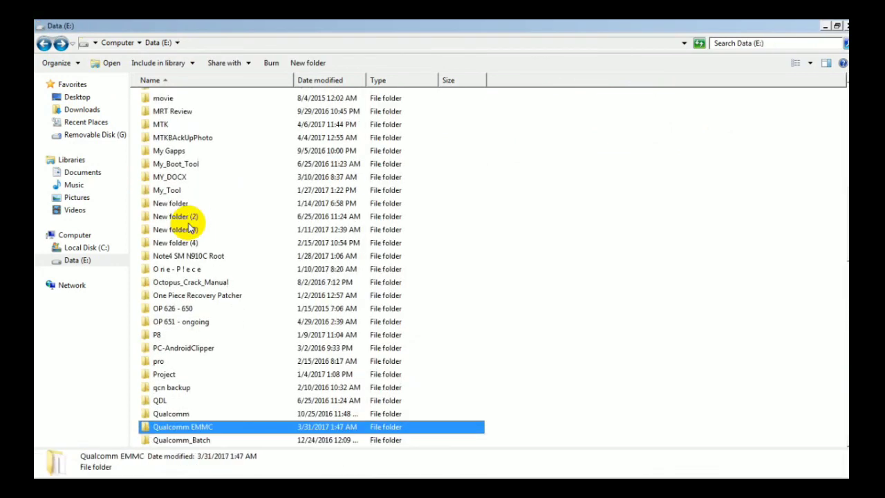
pyautogui.press('Return')
pyautogui.press('Down')
pyautogui.press('Down')
pyautogui.press('Down')
pyautogui.press('Down')
pyautogui.press('Down')
pyautogui.press('Down')
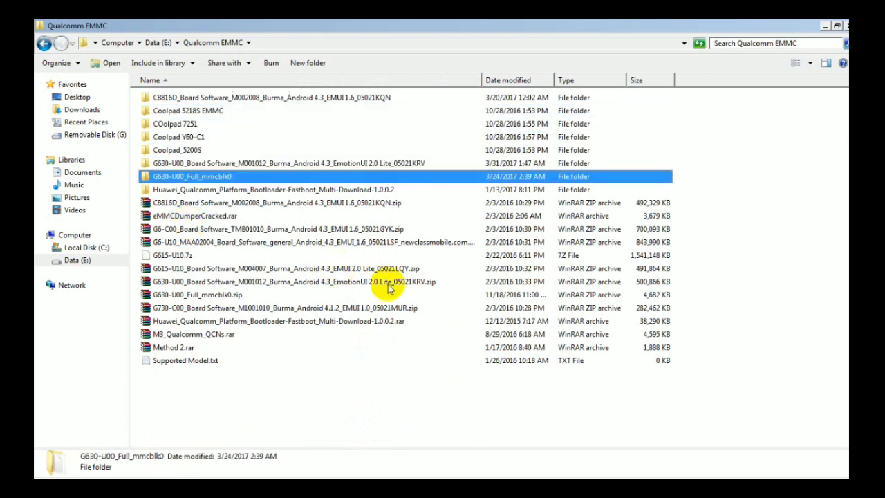
# - Search 'Y610' in Everything and open the Huawei_Y610-U00_Full_image folder with its .bin file
pyautogui.moveTo(649, 470)
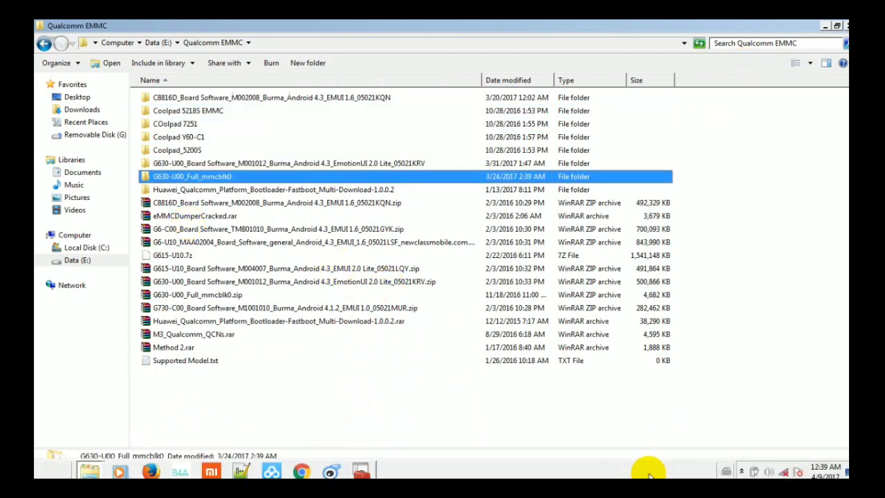
pyautogui.click(742, 471)
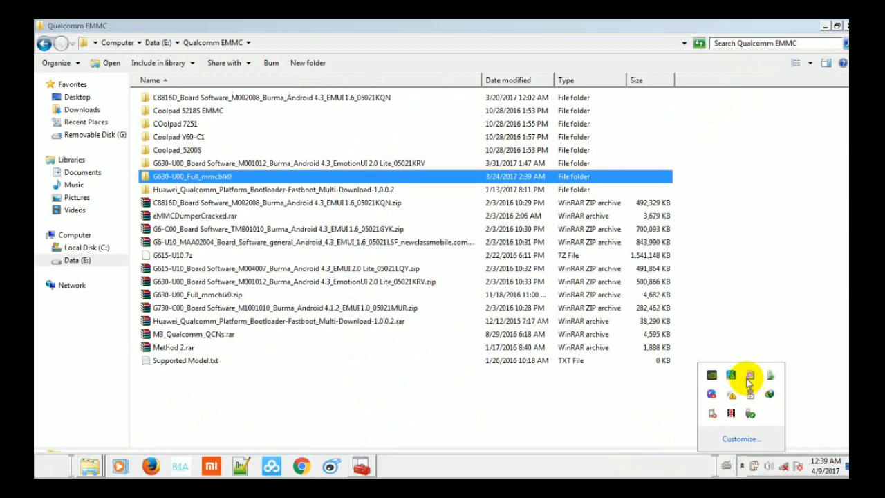
pyautogui.click(752, 376)
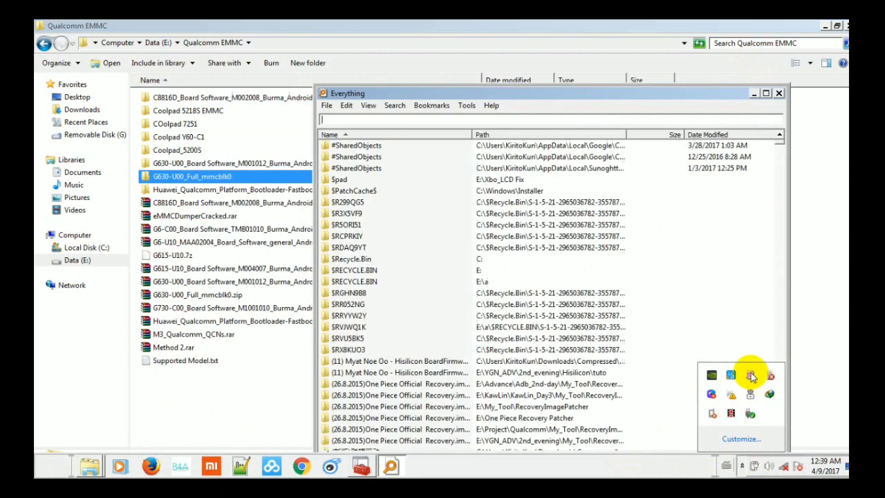
pyautogui.write('Y610')
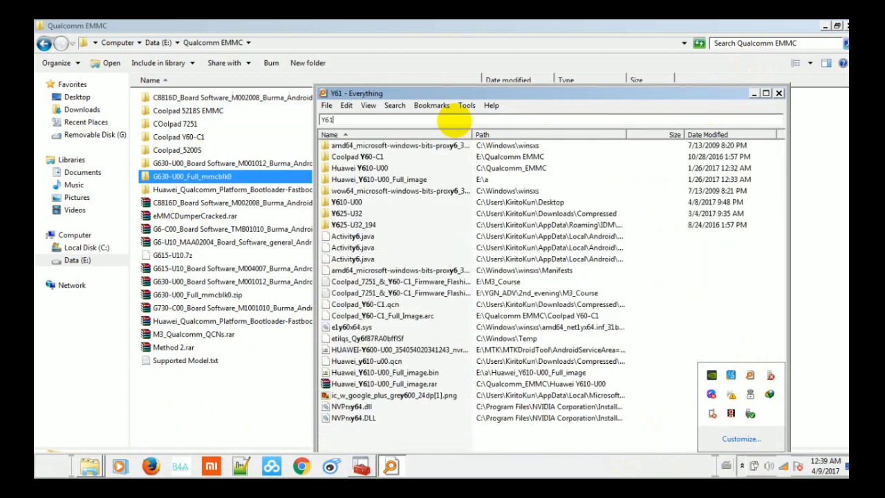
pyautogui.doubleClick(353, 157)
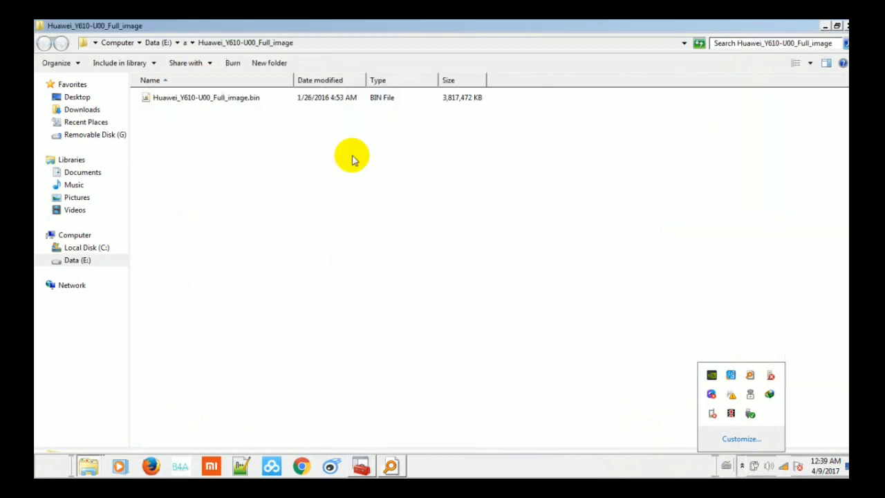
pyautogui.click(204, 99)
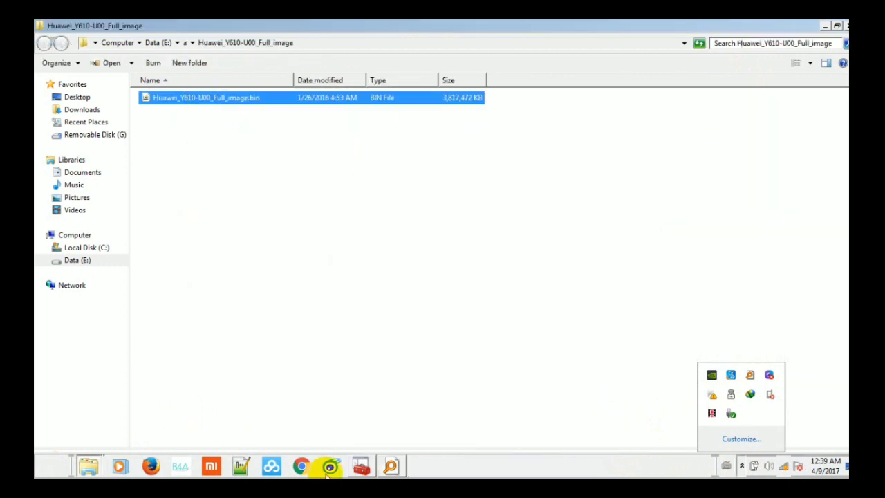
pyautogui.hotkey('alt', 'Up')
pyautogui.press('BackSpace')
pyautogui.hotkey('alt', 'Up')
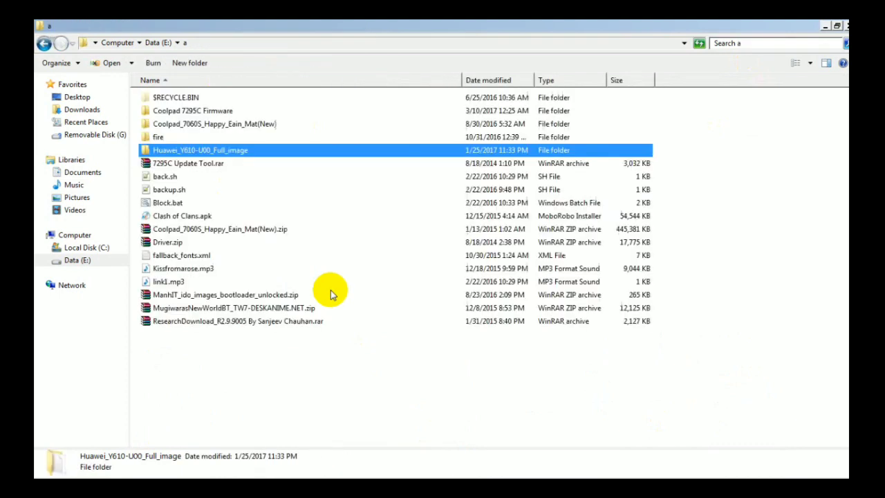
pyautogui.press('BackSpace')
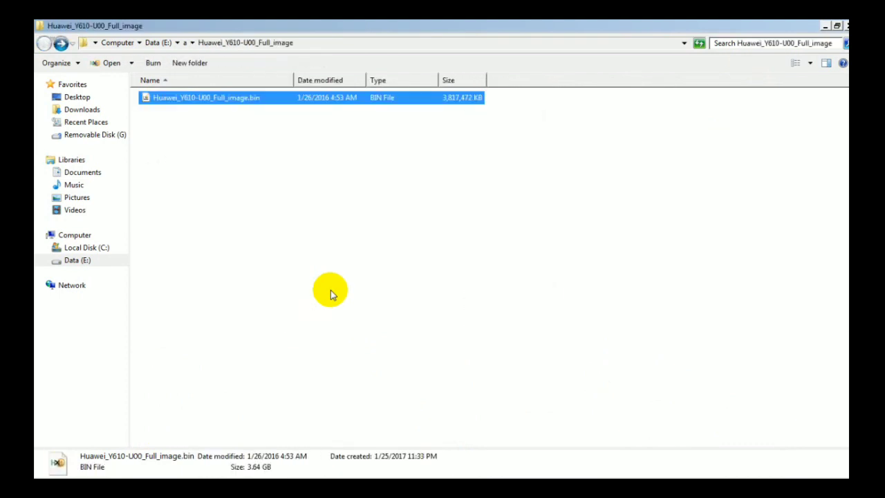
# - Return to Data (E:) and look through the Qualcomm EMMC phone folders
pyautogui.click(160, 43)
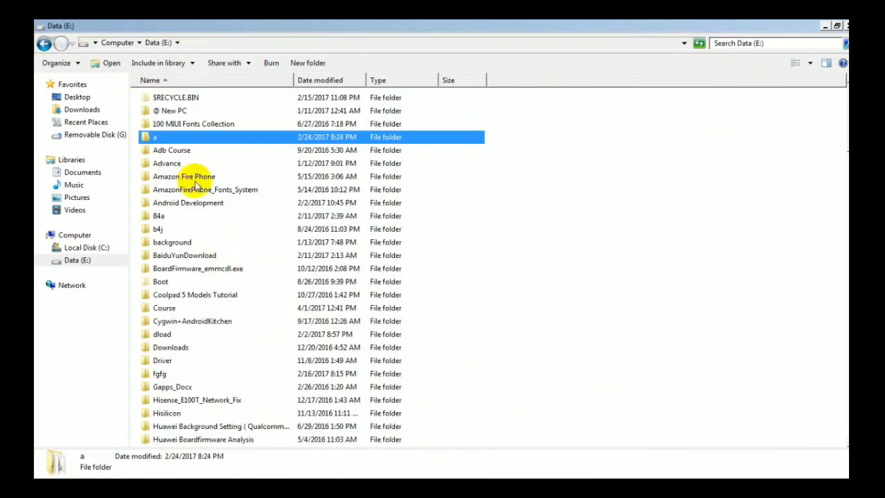
pyautogui.click(177, 150)
pyautogui.write('qua')
pyautogui.press('Down')
pyautogui.press('Return')
pyautogui.press('Down')
pyautogui.press('Down')
pyautogui.press('Down')
pyautogui.press('Down')
pyautogui.press('Up')
pyautogui.press('Up')
pyautogui.press('Up')
pyautogui.press('Down')
pyautogui.press('Down')
pyautogui.press('Down')
pyautogui.press('Down')
pyautogui.press('Down')
pyautogui.press('Down')
pyautogui.press('Down')
pyautogui.press('Up')
pyautogui.press('Up')
pyautogui.press('Up')
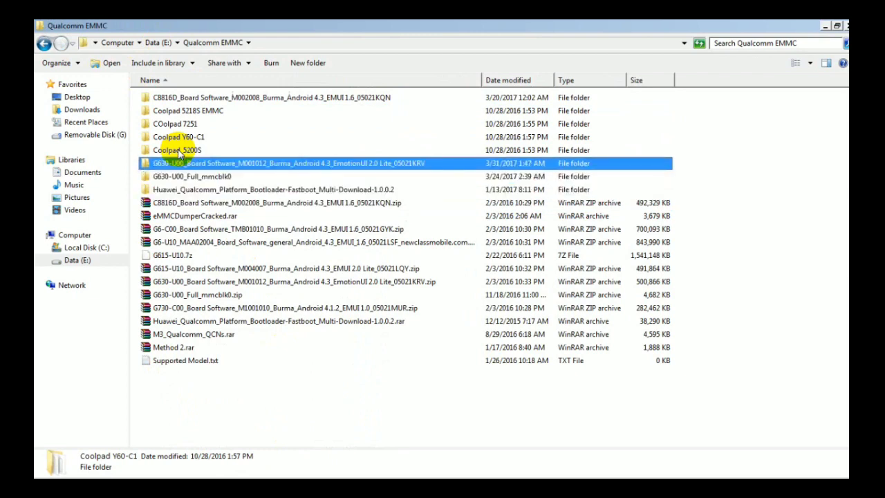
pyautogui.press('Down')
# - Open the Qualcomm folder's HDDRawCopy1.02Portable subfolder and launch HDDRawCopy1.02Portable.exe
pyautogui.press('Up')
pyautogui.press('BackSpace')
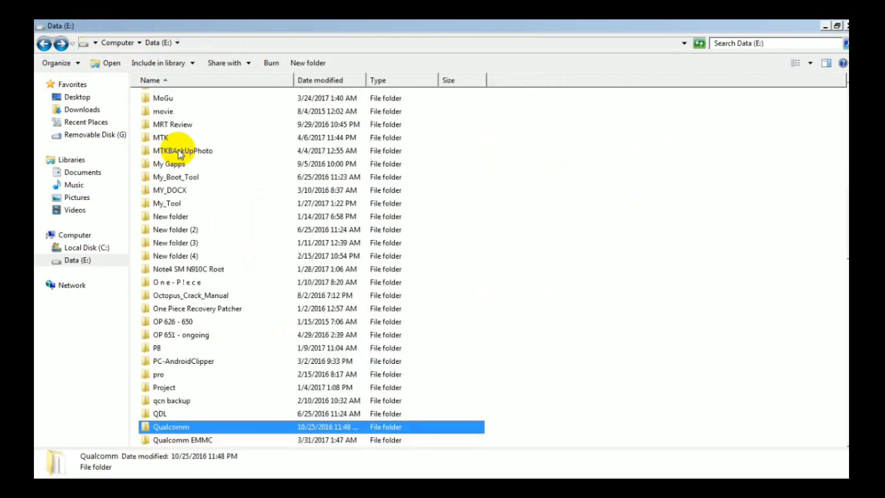
pyautogui.press('Up')
pyautogui.press('Return')
pyautogui.press('Down')
pyautogui.press('Down')
pyautogui.press('Down')
pyautogui.press('Down')
pyautogui.press('Down')
pyautogui.press('Down')
pyautogui.press('Down')
pyautogui.press('Down')
pyautogui.press('Up')
pyautogui.press('Up')
pyautogui.press('Up')
pyautogui.press('Down')
pyautogui.press('Return')
pyautogui.press('Down')
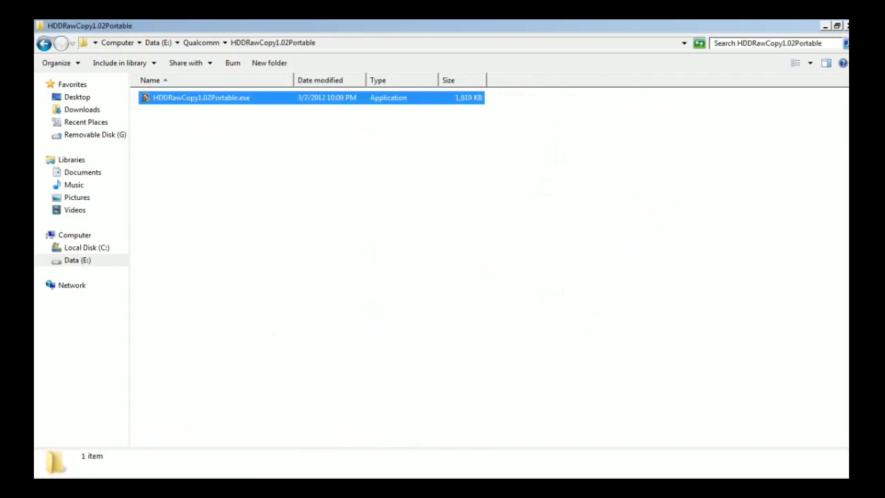
pyautogui.press('Return')
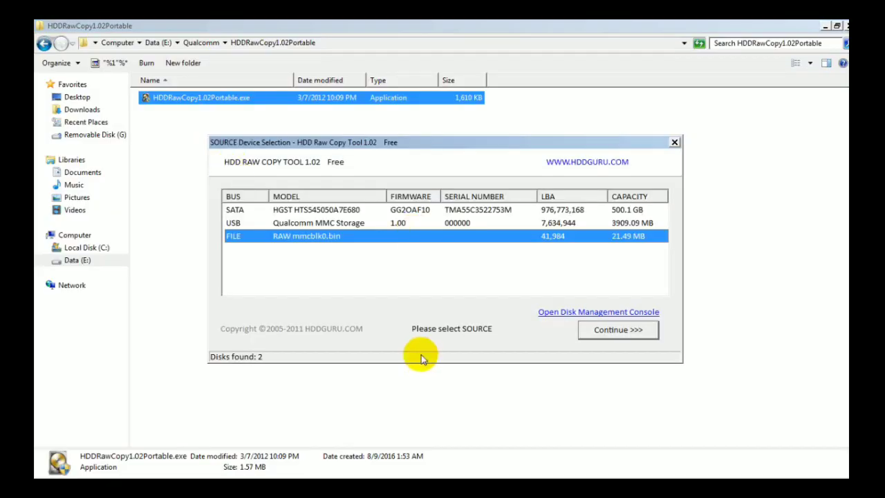
# - Pick Huawei_Y610-U00_Full_image.bin from folder a as the FILE source and continue
pyautogui.doubleClick(322, 237)
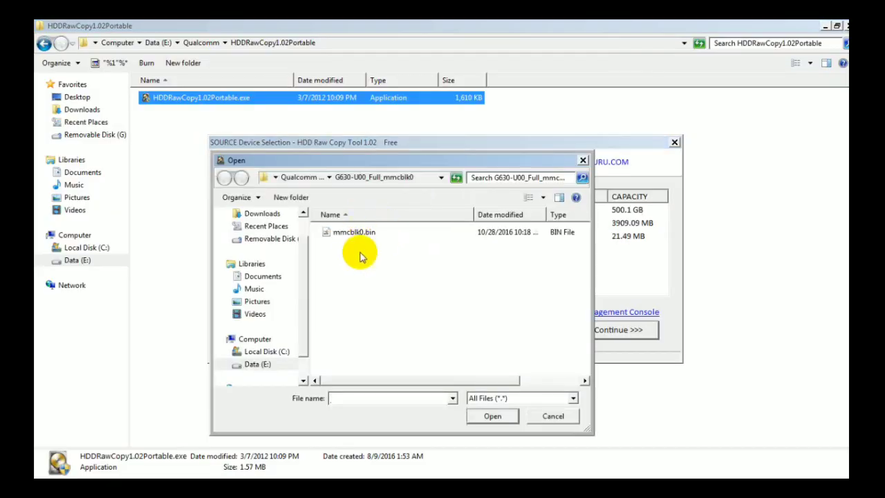
pyautogui.press('BackSpace')
pyautogui.press('BackSpace')
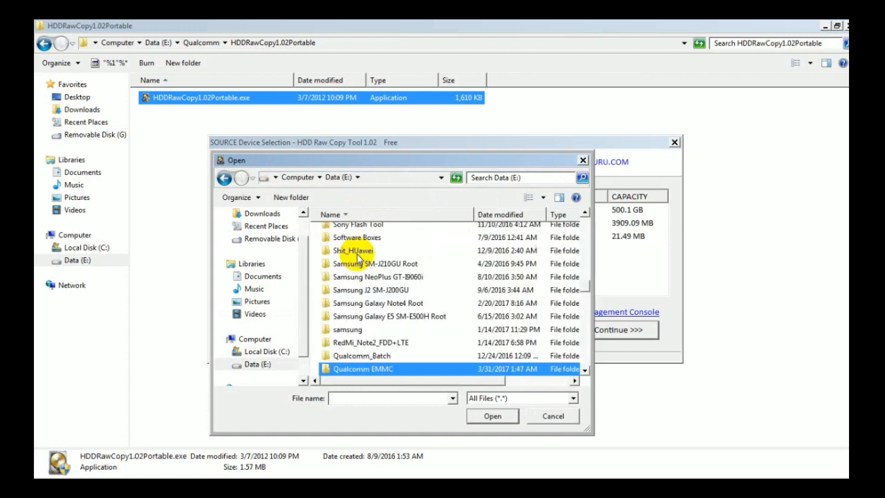
pyautogui.press('BackSpace')
pyautogui.press('Down')
pyautogui.press('Down')
pyautogui.press('Down')
pyautogui.press('Down')
pyautogui.press('Down')
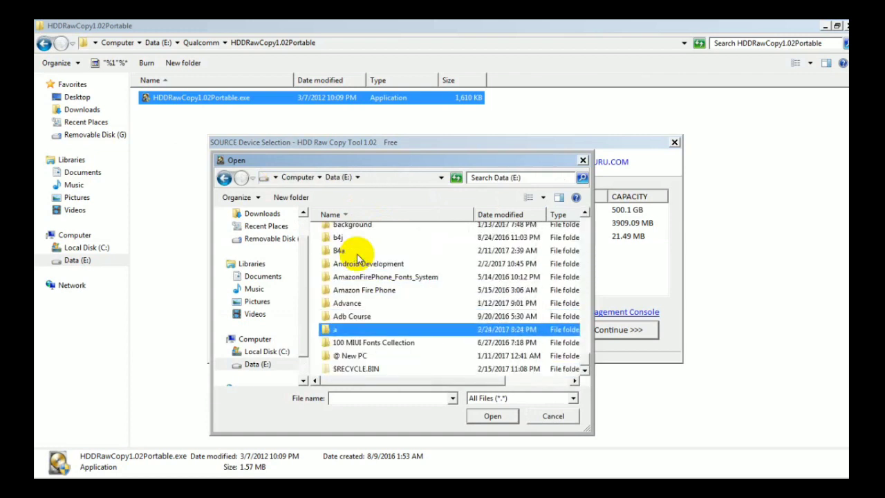
pyautogui.press('Return')
pyautogui.click(358, 258)
pyautogui.press('Down')
pyautogui.press('Down')
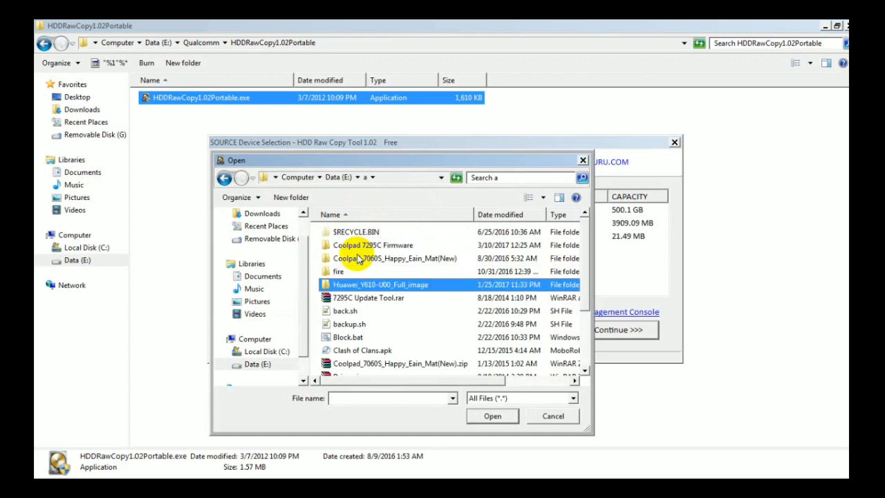
pyautogui.press('Return')
pyautogui.doubleClick(350, 235)
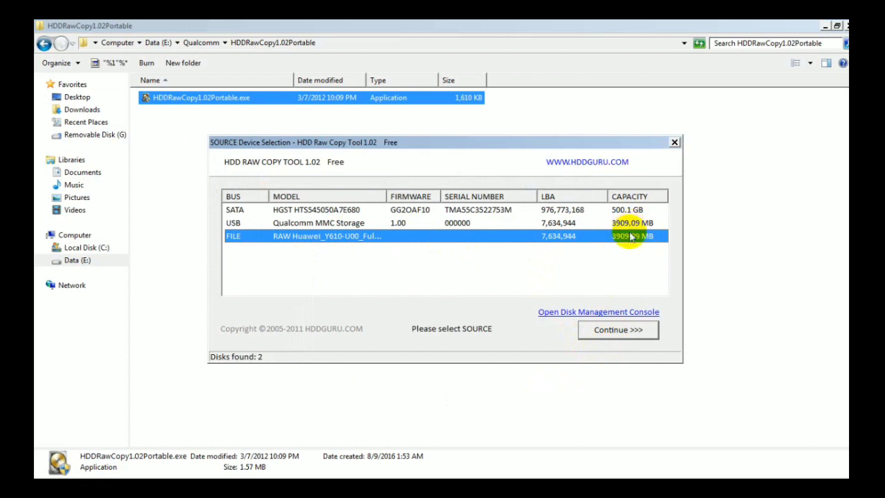
pyautogui.click(608, 330)
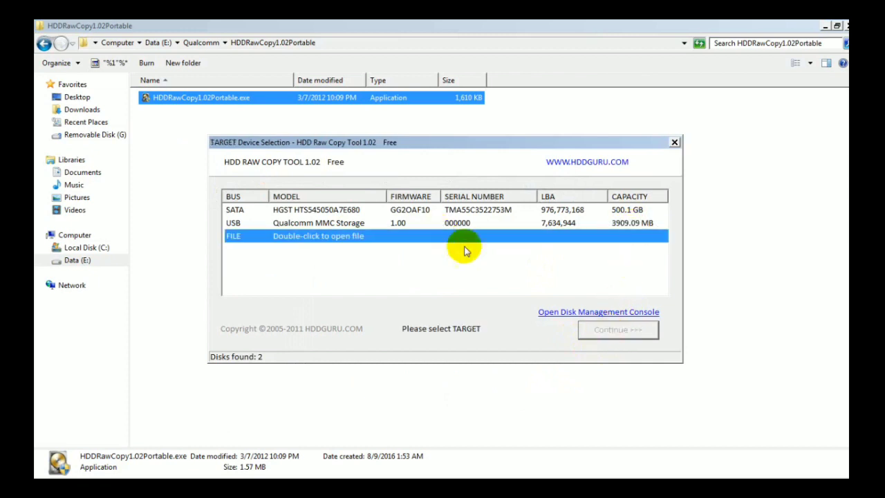
# - Write the image to the Qualcomm MMC Storage target, confirming the overwrite; it aborts at 2%
pyautogui.click(370, 225)
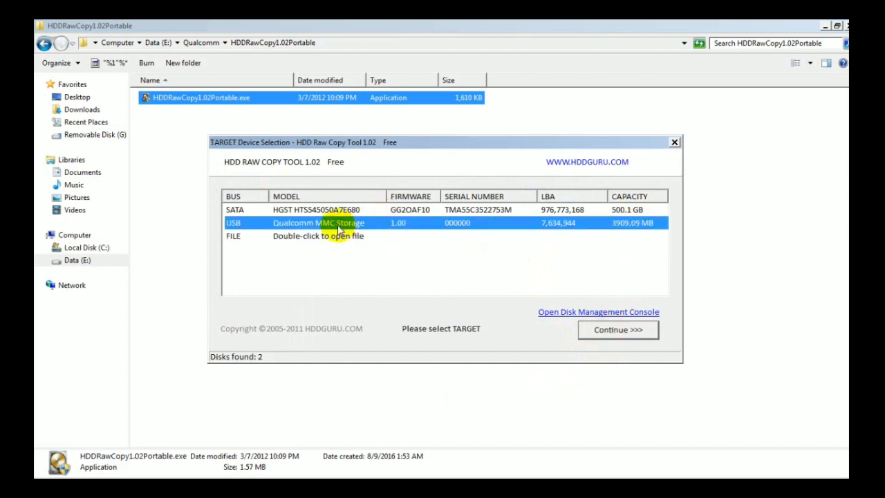
pyautogui.click(617, 332)
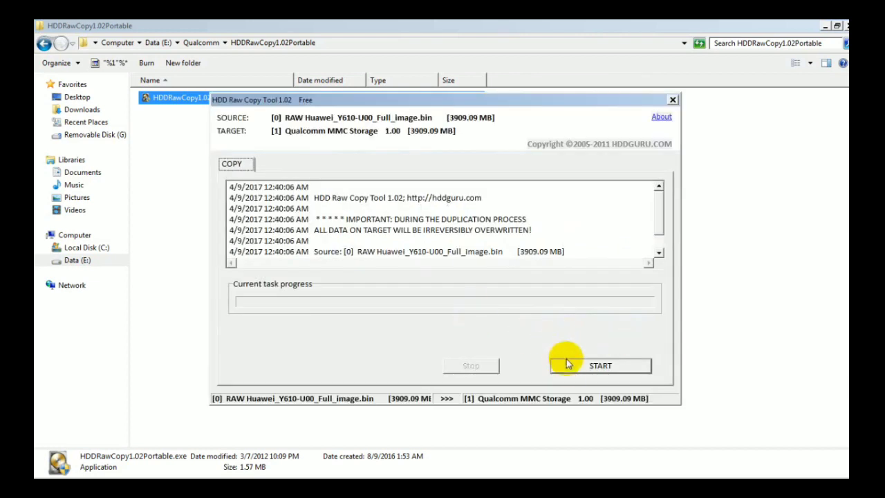
pyautogui.click(568, 369)
pyautogui.click(472, 280)
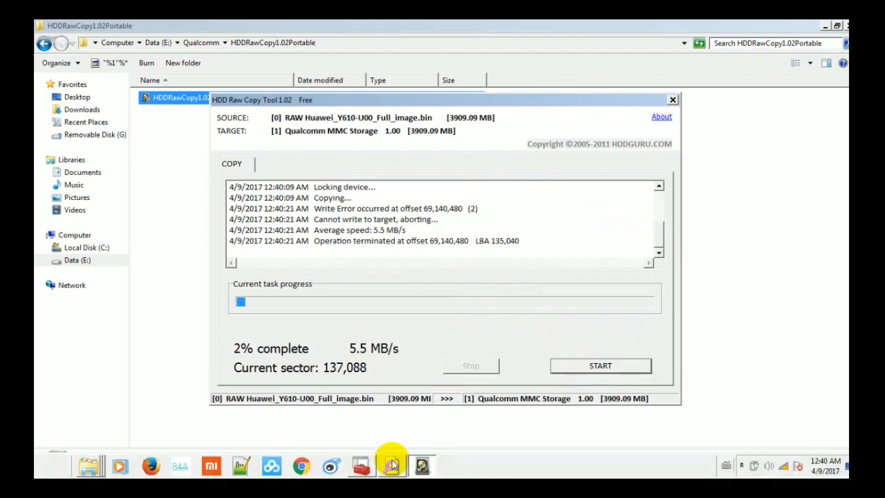
pyautogui.click(363, 466)
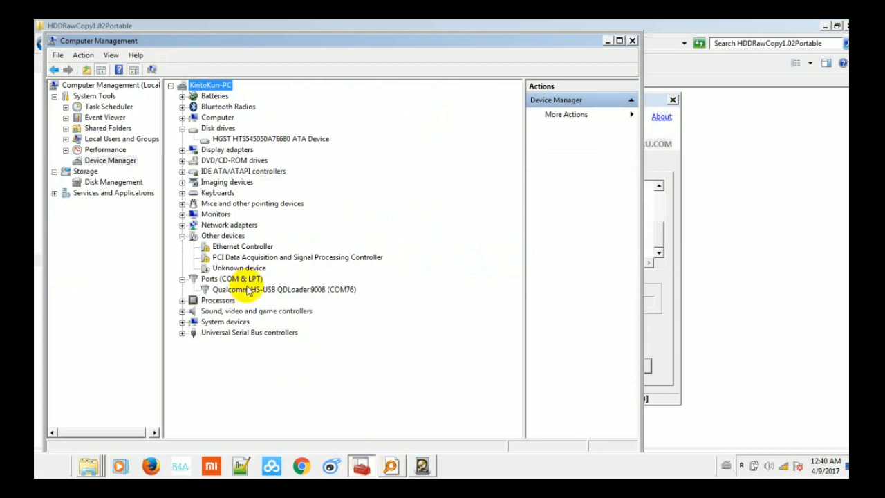
# - Check the Qualcomm HS-USB QDLoader 9008 (COM76) port in Device Manager, then minimize Computer Management
pyautogui.click(279, 289)
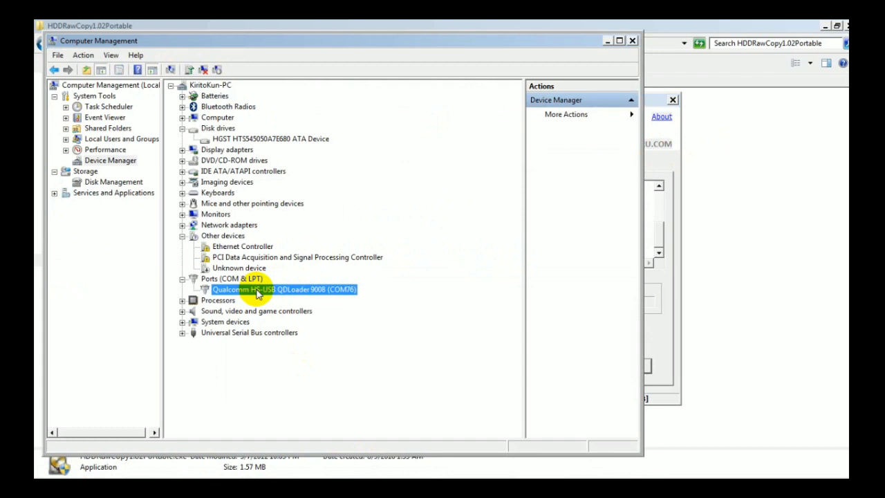
pyautogui.rightClick(257, 294)
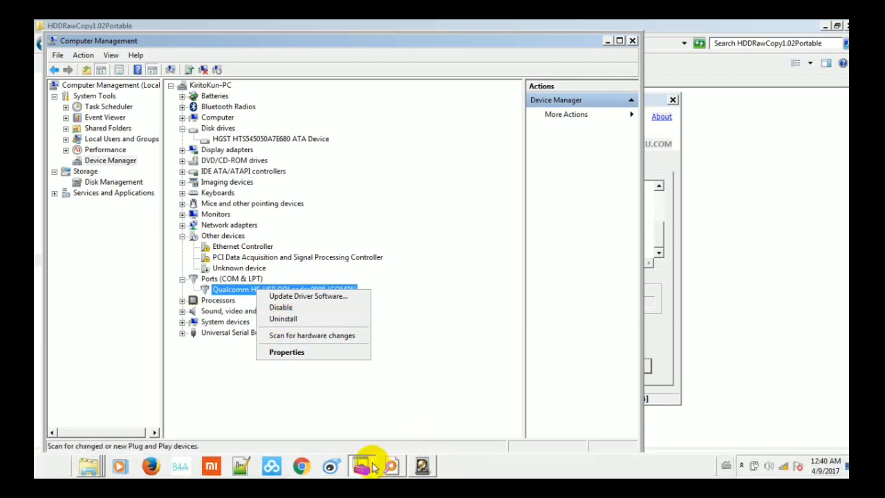
pyautogui.click(608, 43)
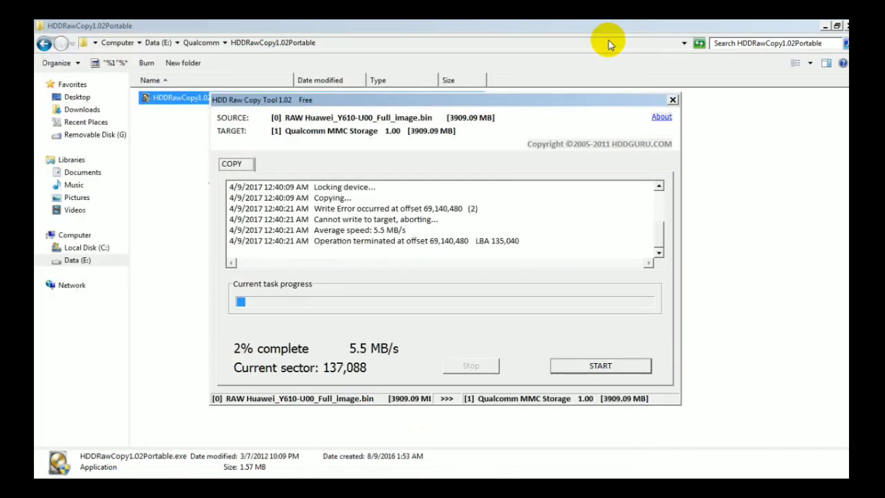
# - Nudge the HDD Raw Copy Tool window right and close it
pyautogui.moveTo(534, 101); pyautogui.dragTo(549, 99)
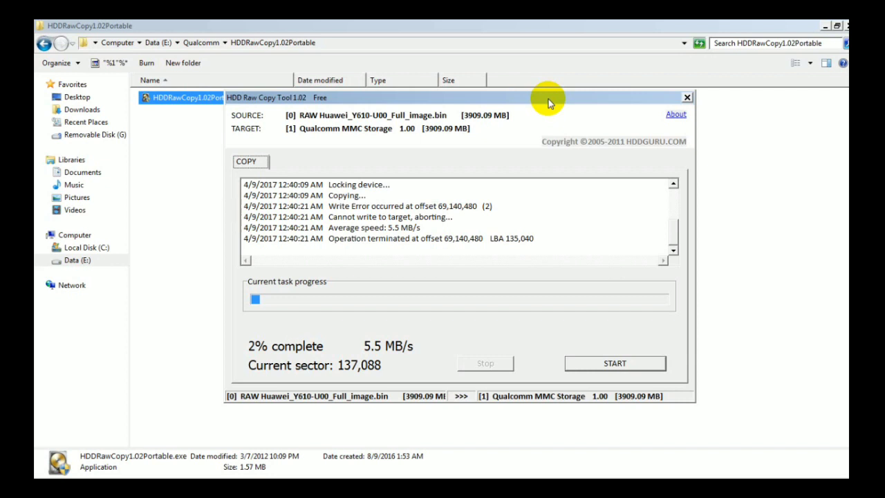
pyautogui.click(687, 97)
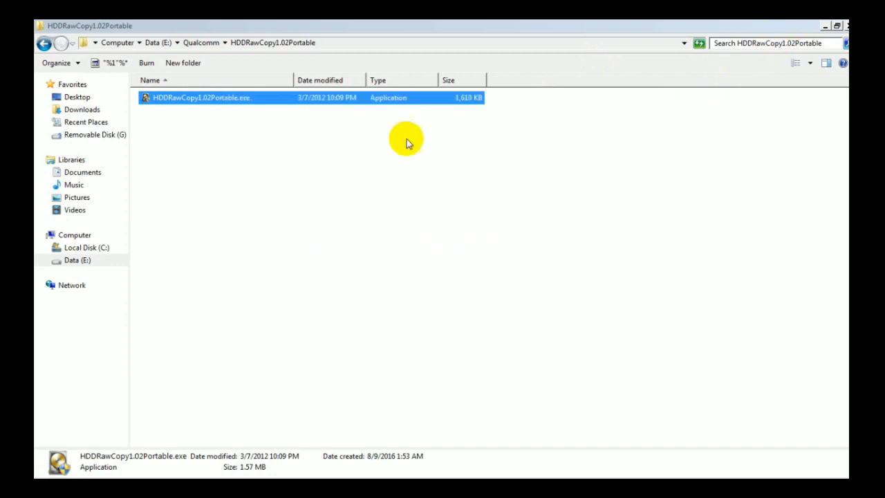
# - Open the My_Tool folder on Data (E:)
pyautogui.click(86, 261)
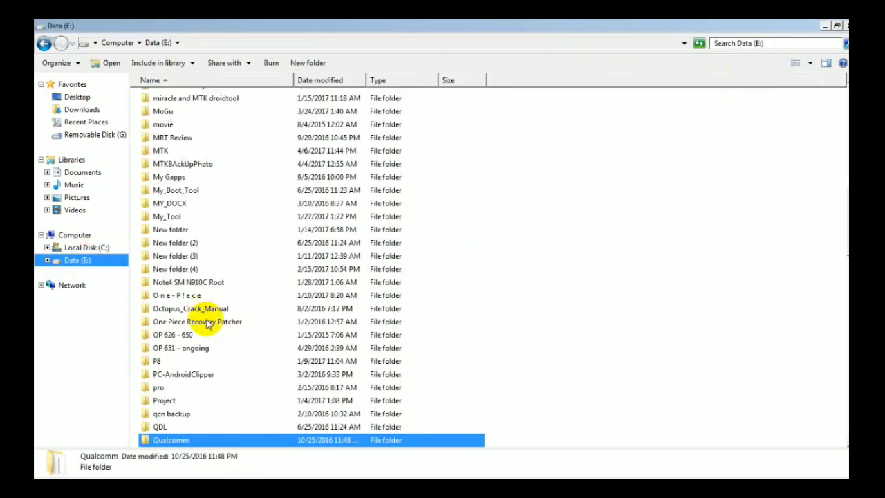
pyautogui.press('Down')
pyautogui.click(212, 401)
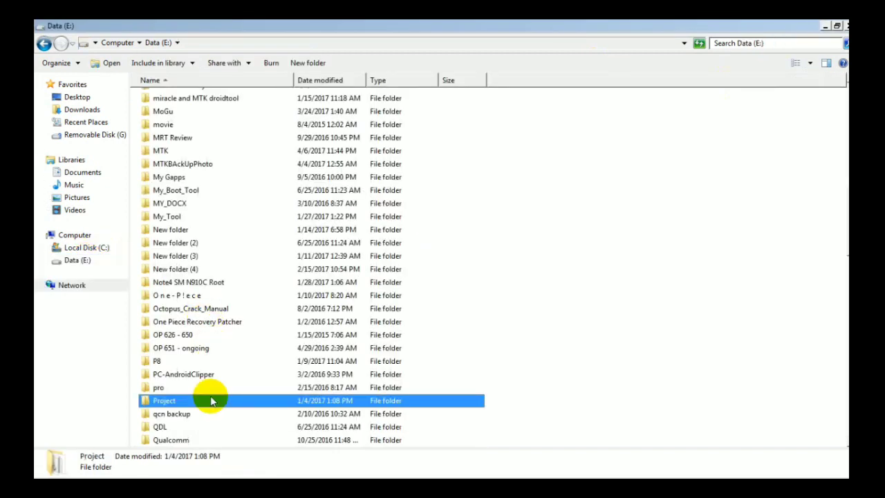
pyautogui.press('Down')
pyautogui.press('Down')
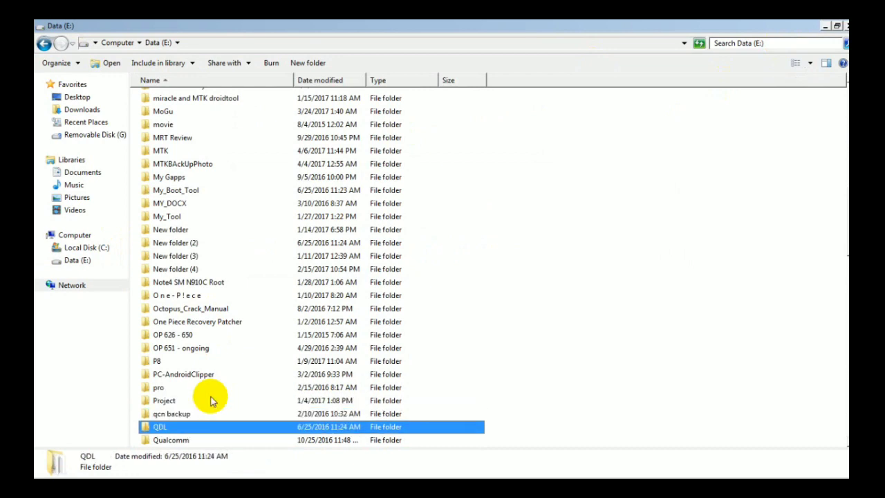
pyautogui.write('my_t')
pyautogui.press('Return')
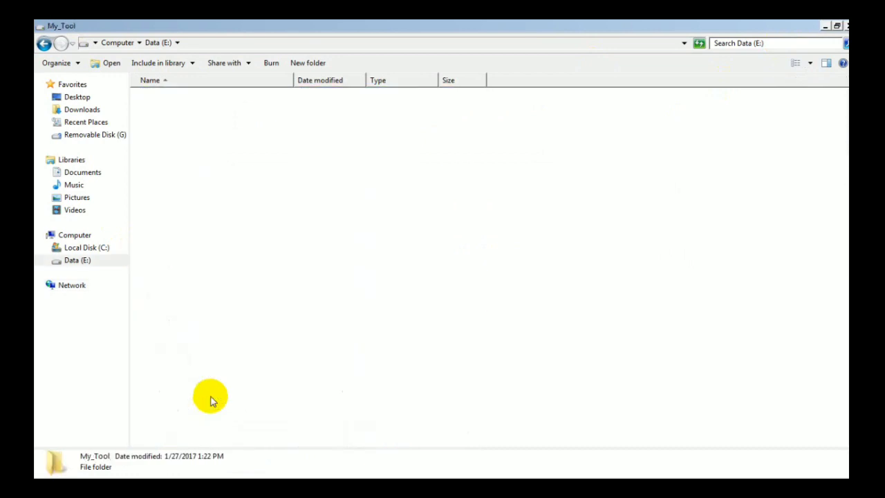
# - Open M3_9008_TO_9006_Changer and run M3_9008_To_9006_Changer.bat as administrator
pyautogui.press('Down')
pyautogui.press('Down')
pyautogui.press('Down')
pyautogui.press('Down')
pyautogui.press('Up')
pyautogui.press('Up')
pyautogui.press('Return')
pyautogui.write('msm896')
pyautogui.press('Down')
pyautogui.press('Down')
pyautogui.press('Down')
pyautogui.hotkey('shift', 'F10')
pyautogui.press('Down')
pyautogui.press('Down')
pyautogui.press('Down')
pyautogui.press('Down')
pyautogui.press('Down')
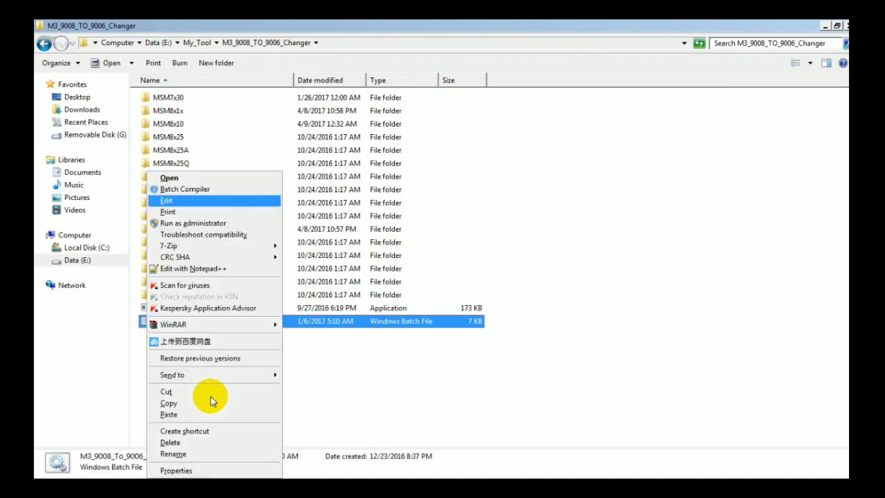
pyautogui.press('Return')
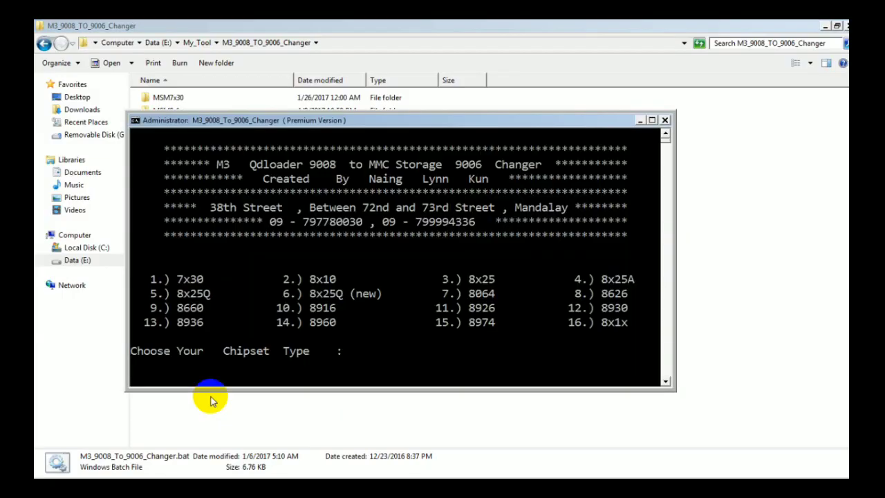
# - Choose chipset option 16 (8x1x), run the switch on COM76 until done, then minimize the console
pyautogui.write('10')
pyautogui.press('BackSpace')
pyautogui.write('6')
pyautogui.press('Return')
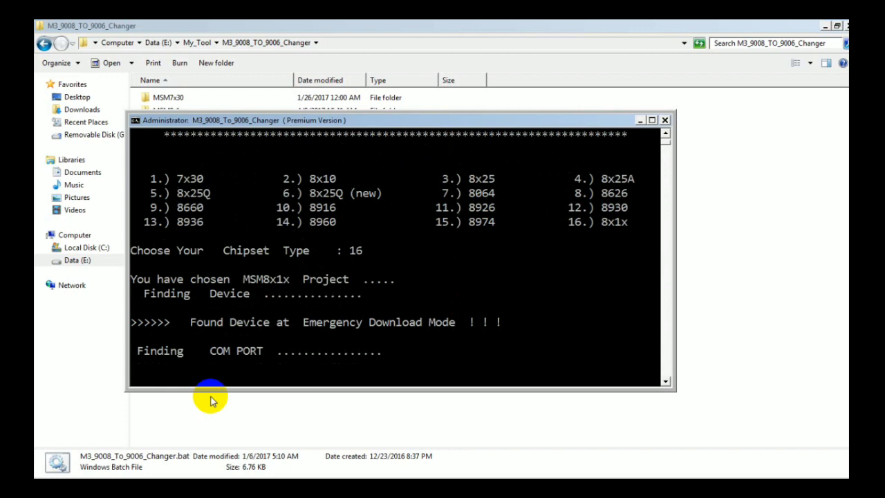
pyautogui.press('Return')
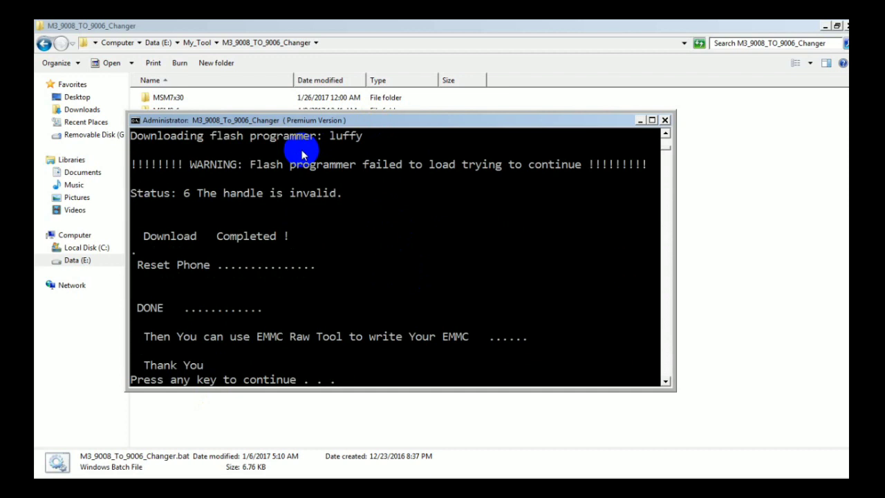
pyautogui.press('Return')
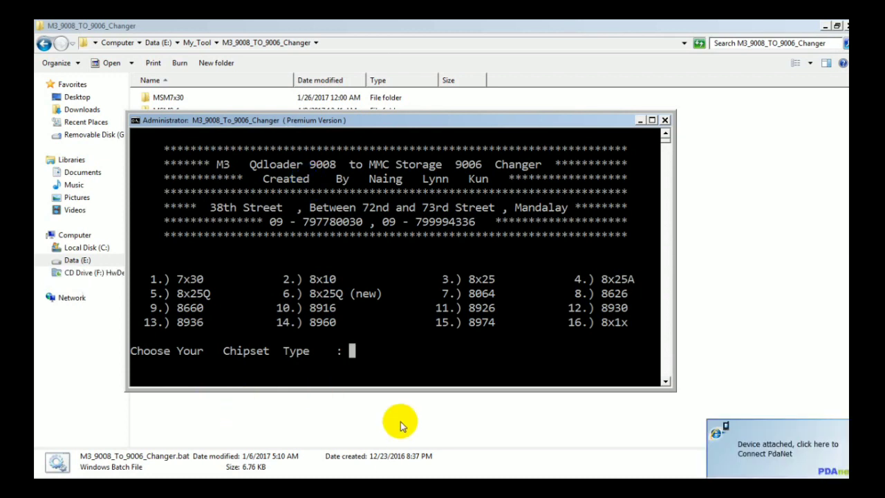
pyautogui.click(420, 467)
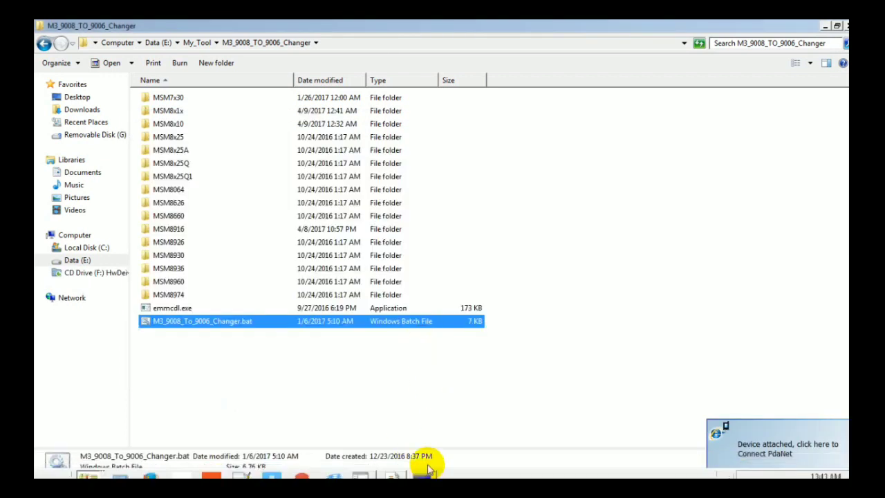
# - Run 'adb reboot edl' in a new Command Prompt
pyautogui.click(422, 468)
pyautogui.press('super')
pyautogui.write('cmd')
pyautogui.press('Return')
pyautogui.write('adb reboot edl')
pyautogui.press('Return')
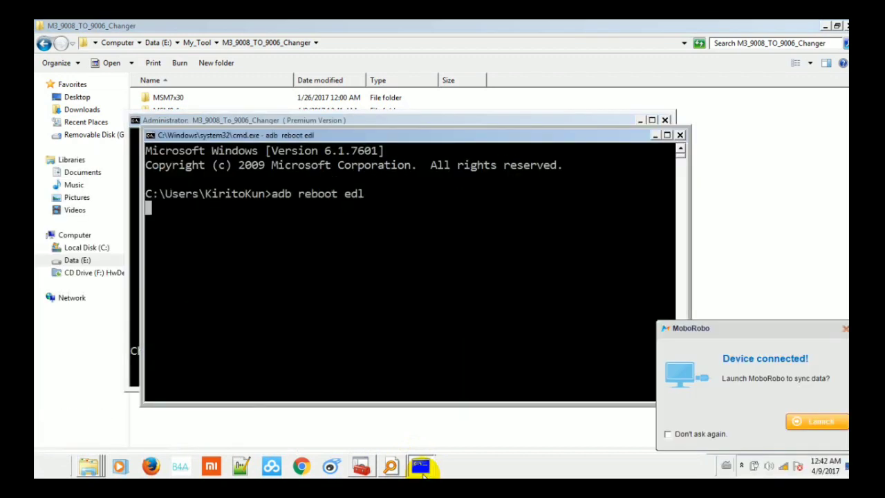
# - Rerun the changer with chipset option 2 (8x10) on COM76 through to completion
pyautogui.click(395, 119)
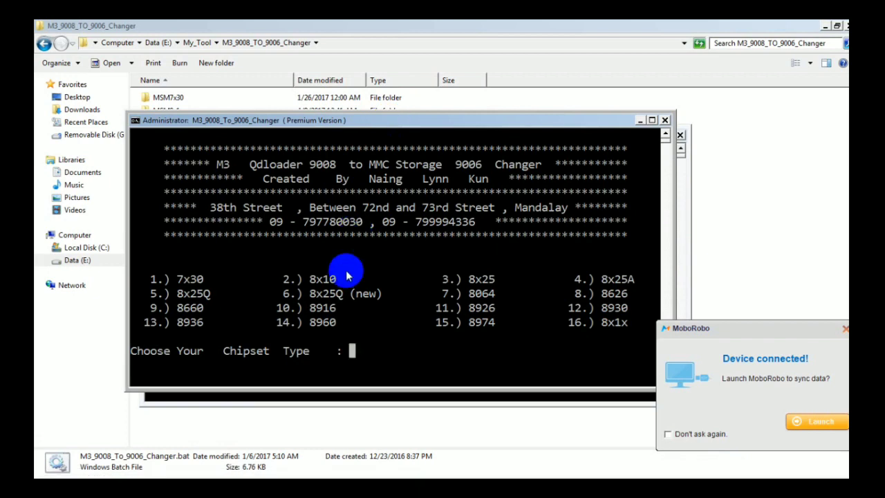
pyautogui.write('2')
pyautogui.press('Return')
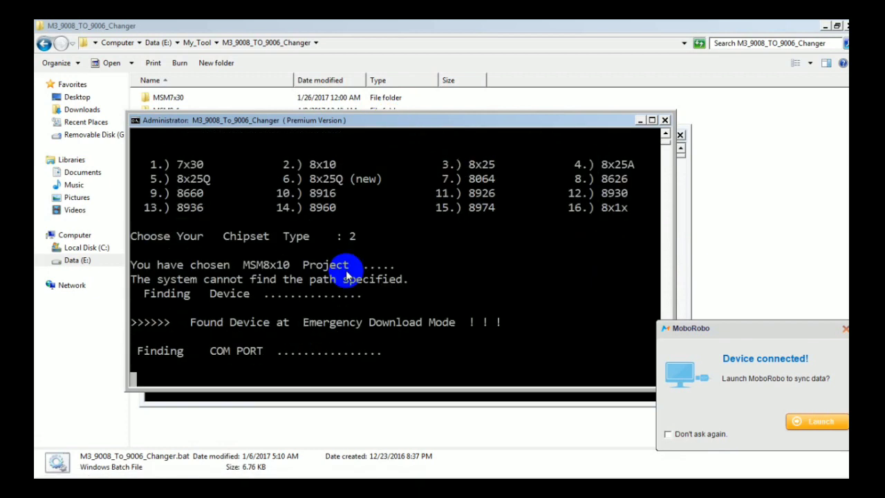
pyautogui.press('Return')
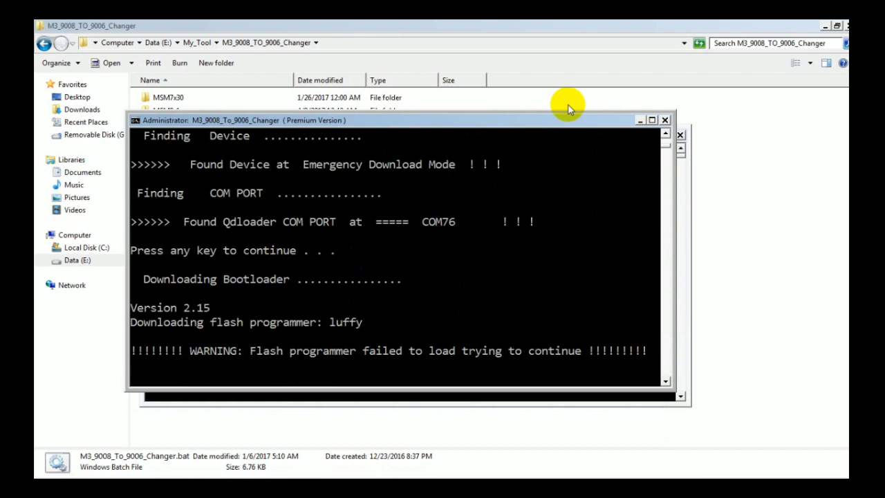
pyautogui.click(584, 123)
pyautogui.moveTo(585, 123); pyautogui.dragTo(624, 117)
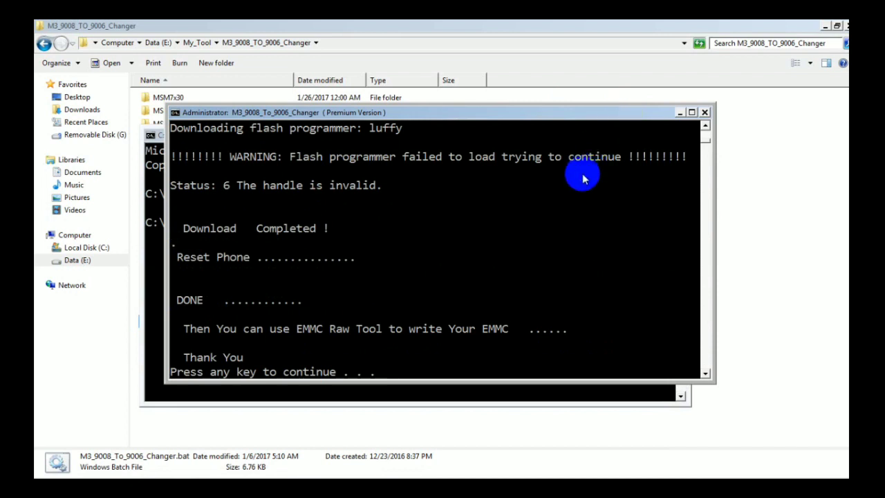
pyautogui.press('Return')
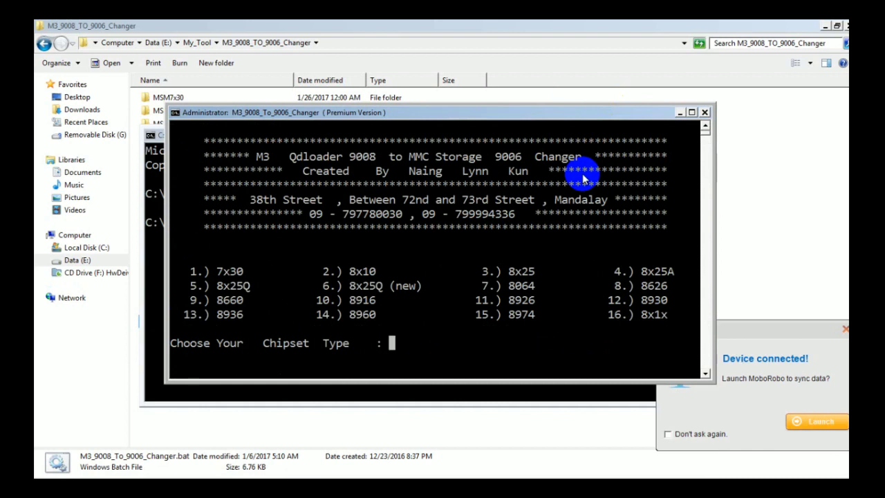
# - Close the changer and Command Prompt consoles and bring the Qualcomm.txt notes forward
pyautogui.click(705, 112)
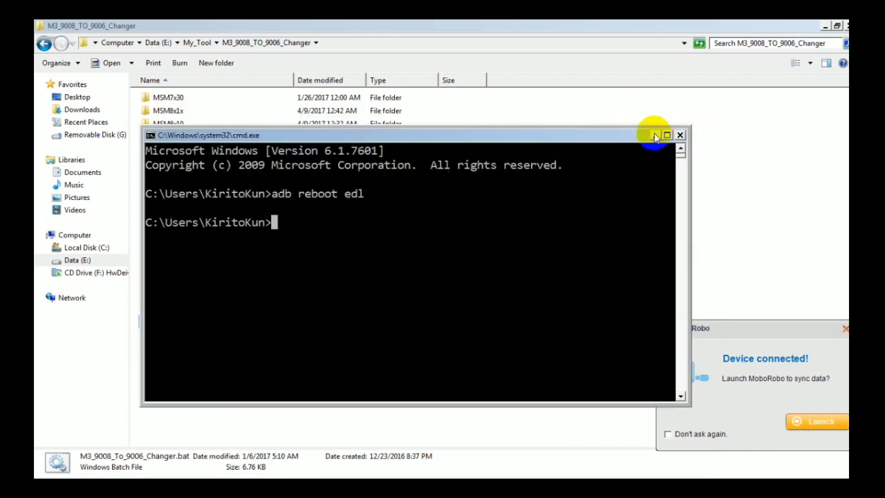
pyautogui.click(681, 135)
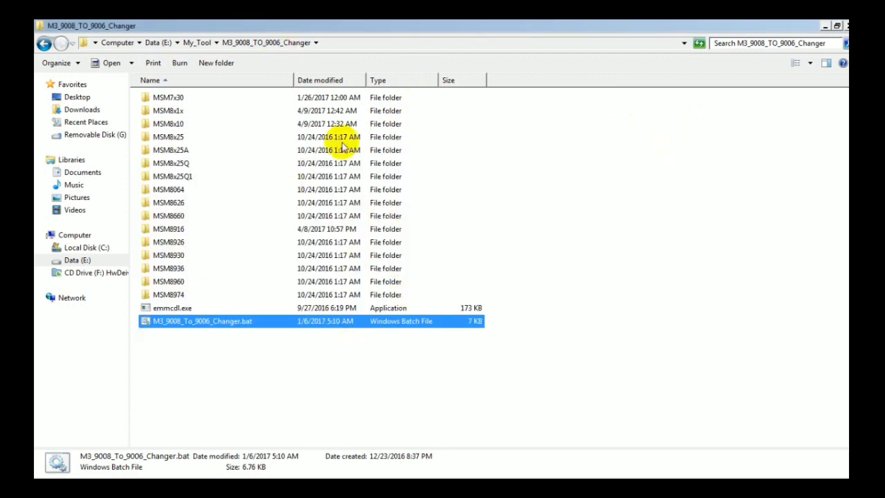
pyautogui.moveTo(395, 471)
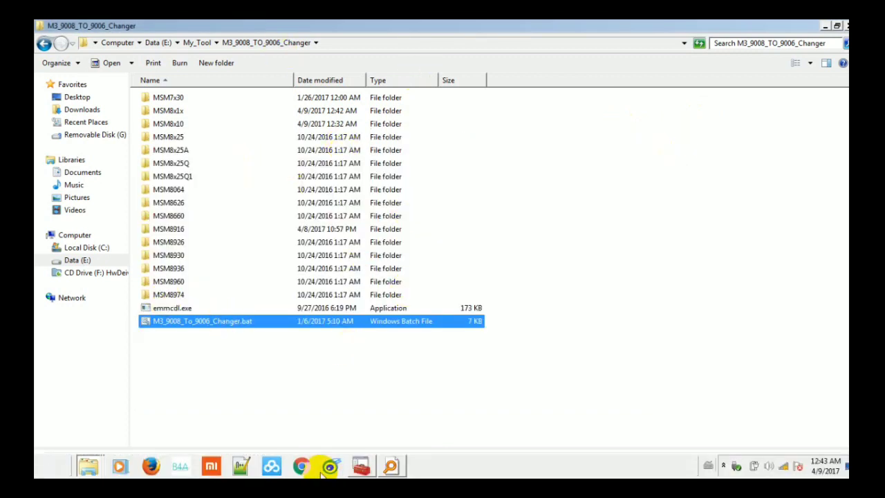
pyautogui.click(244, 468)
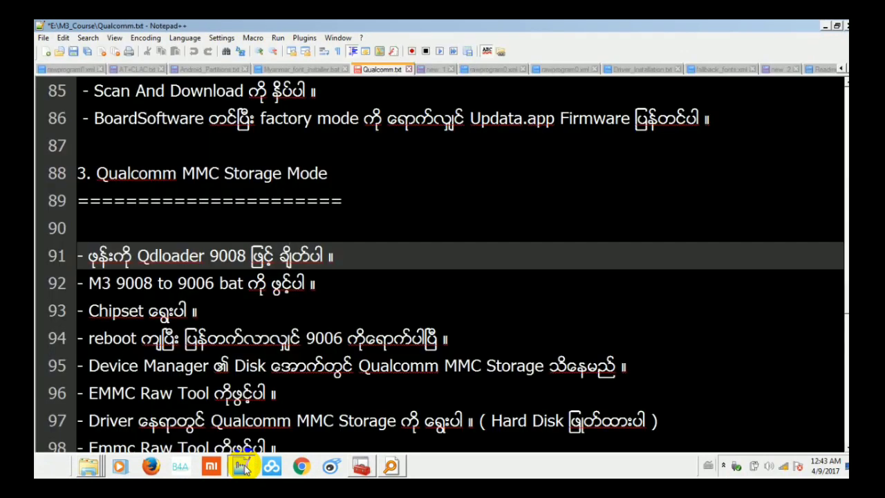
# - Read through the Qualcomm MMC Storage Mode, QCN backup and DFS IMEI notes in Qualcomm.txt
pyautogui.click(346, 234)
pyautogui.press('Up')
pyautogui.press('Up')
pyautogui.press('Down')
pyautogui.press('Down')
pyautogui.press('Down')
pyautogui.press('Down')
pyautogui.press('Down')
pyautogui.press('Down')
pyautogui.press('Down')
pyautogui.press('Down')
pyautogui.press('Down')
pyautogui.press('Down')
pyautogui.press('Down')
pyautogui.press('Down')
pyautogui.press('Down')
pyautogui.press('Down')
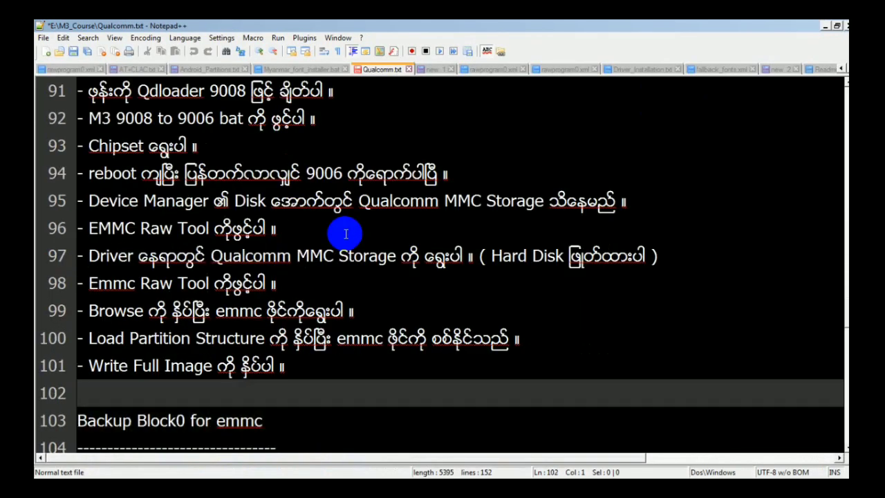
pyautogui.press('Up')
pyautogui.press('Up')
pyautogui.press('Up')
pyautogui.press('Up')
pyautogui.press('Up')
pyautogui.press('Up')
pyautogui.press('Up')
pyautogui.press('Up')
pyautogui.press('Up')
pyautogui.press('Up')
pyautogui.press('Down')
pyautogui.press('Down')
pyautogui.press('Down')
pyautogui.press('Down')
pyautogui.press('Down')
pyautogui.press('Down')
pyautogui.press('Down')
pyautogui.press('Down')
pyautogui.press('Down')
pyautogui.press('Down')
pyautogui.press('Down')
pyautogui.press('Down')
pyautogui.press('Down')
pyautogui.press('Down')
pyautogui.press('Down')
pyautogui.press('Down')
pyautogui.press('Down')
pyautogui.press('Down')
pyautogui.press('Down')
pyautogui.press('Down')
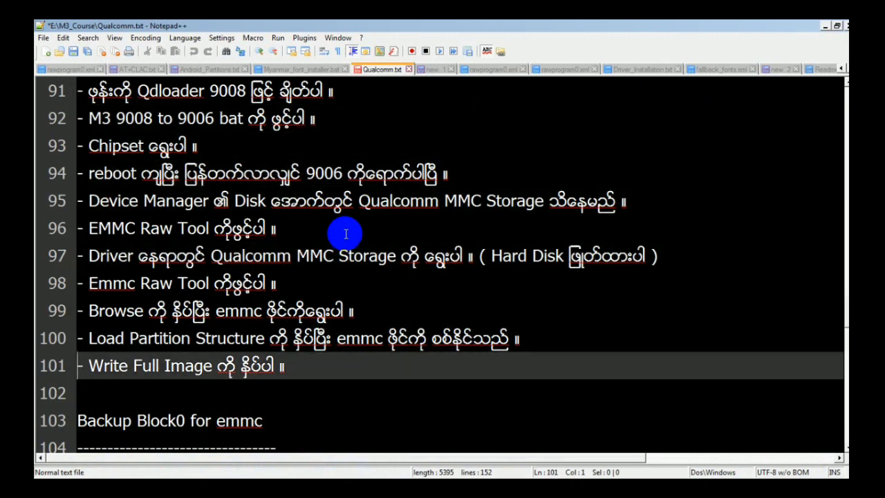
pyautogui.press('Up')
pyautogui.press('Up')
pyautogui.press('Up')
pyautogui.press('Up')
pyautogui.press('Up')
pyautogui.press('Up')
pyautogui.press('Up')
pyautogui.press('Up')
pyautogui.press('Down')
pyautogui.press('Down')
pyautogui.press('Down')
pyautogui.press('Up')
pyautogui.press('Up')
pyautogui.press('Up')
pyautogui.press('Up')
pyautogui.press('Up')
pyautogui.press('Up')
pyautogui.press('Up')
pyautogui.press('Up')
pyautogui.press('Up')
pyautogui.press('Up')
pyautogui.press('Up')
pyautogui.press('Up')
pyautogui.press('Up')
pyautogui.press('Up')
pyautogui.press('Up')
pyautogui.press('Up')
pyautogui.press('Up')
pyautogui.press('Up')
pyautogui.press('Up')
pyautogui.press('Up')
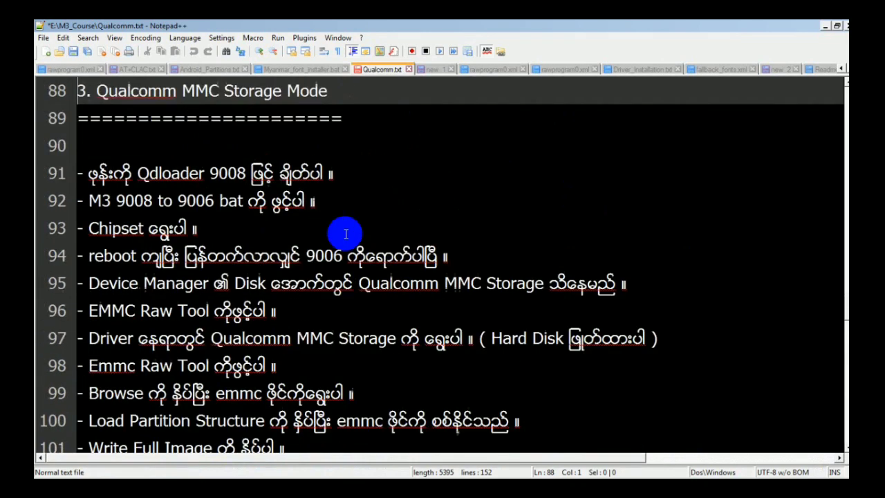
pyautogui.press('Up')
pyautogui.press('Up')
pyautogui.press('Up')
pyautogui.press('Up')
pyautogui.press('Up')
pyautogui.press('Up')
pyautogui.press('Up')
pyautogui.press('Up')
pyautogui.press('Up')
pyautogui.press('Up')
pyautogui.press('Up')
pyautogui.press('Up')
pyautogui.press('Up')
pyautogui.press('Up')
pyautogui.press('Up')
pyautogui.press('Up')
pyautogui.press('Up')
pyautogui.press('Up')
pyautogui.press('Up')
pyautogui.press('Up')
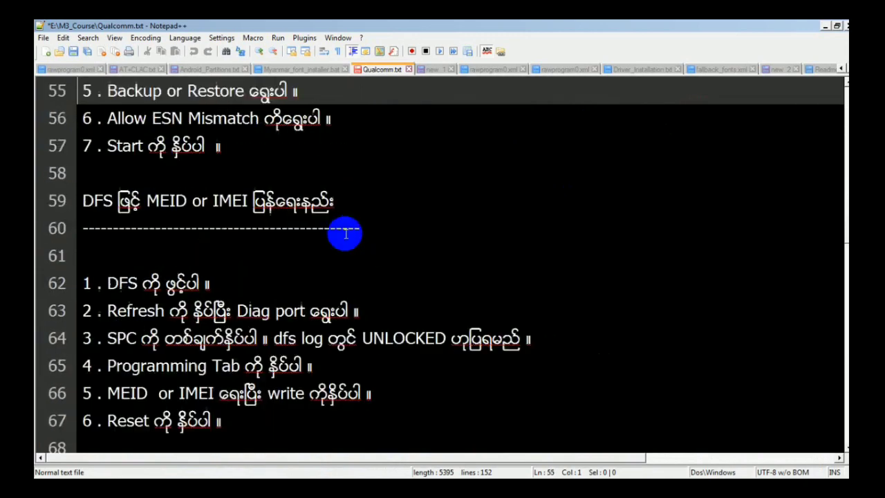
pyautogui.press('Down')
pyautogui.press('Down')
pyautogui.press('Down')
pyautogui.press('Down')
pyautogui.press('Down')
pyautogui.press('Down')
pyautogui.press('Down')
pyautogui.press('Down')
pyautogui.press('Down')
pyautogui.press('Down')
pyautogui.press('Down')
pyautogui.press('Down')
pyautogui.press('Down')
pyautogui.press('Down')
pyautogui.press('Down')
pyautogui.press('Down')
pyautogui.press('Down')
pyautogui.press('Down')
pyautogui.press('Down')
pyautogui.press('Down')
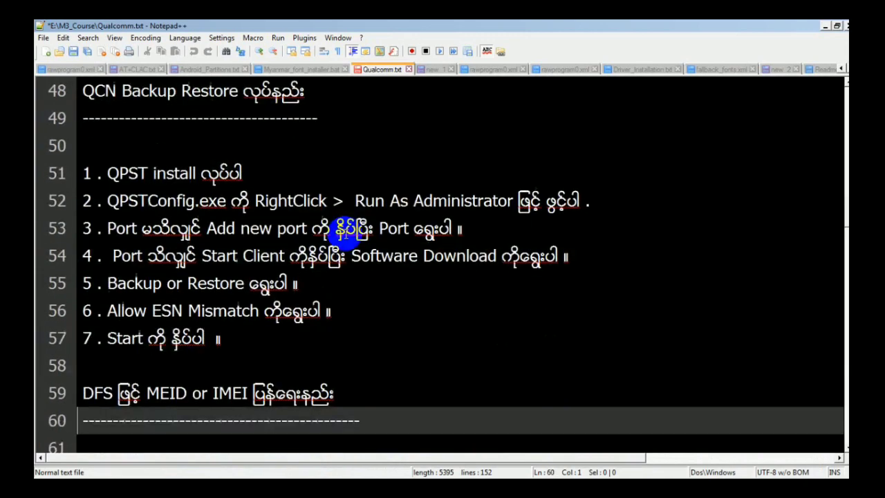
pyautogui.press('Up')
pyautogui.press('Up')
pyautogui.press('Up')
pyautogui.press('Up')
pyautogui.press('Up')
pyautogui.press('Up')
pyautogui.press('Up')
pyautogui.press('Up')
pyautogui.press('Up')
pyautogui.press('Up')
pyautogui.press('Up')
pyautogui.press('Up')
pyautogui.press('Up')
pyautogui.press('Up')
pyautogui.press('Up')
pyautogui.press('Down')
pyautogui.press('Down')
pyautogui.press('Down')
pyautogui.press('Down')
pyautogui.press('Down')
pyautogui.press('Down')
pyautogui.press('Down')
pyautogui.press('Down')
pyautogui.press('Down')
pyautogui.press('Down')
pyautogui.press('Down')
pyautogui.press('Down')
pyautogui.press('Down')
pyautogui.press('Down')
pyautogui.press('Down')
pyautogui.press('Down')
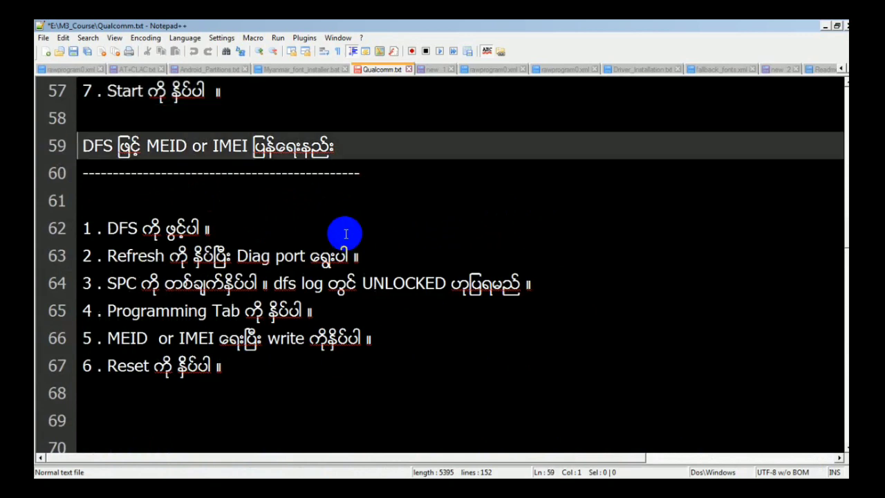
pyautogui.press('Down')
pyautogui.press('Down')
pyautogui.press('Down')
pyautogui.press('Down')
pyautogui.press('Down')
pyautogui.press('Down')
pyautogui.press('Down')
pyautogui.press('Down')
pyautogui.press('Down')
pyautogui.press('Down')
pyautogui.press('Down')
pyautogui.press('Down')
pyautogui.press('Down')
pyautogui.press('Down')
pyautogui.press('Down')
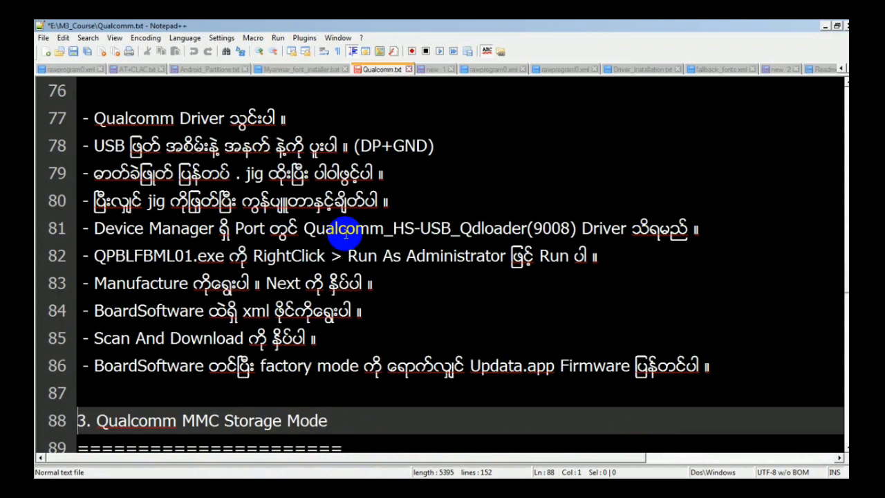
# - Bring the Explorer window showing the MSM8x10 folder to the front
pyautogui.moveTo(335, 473)
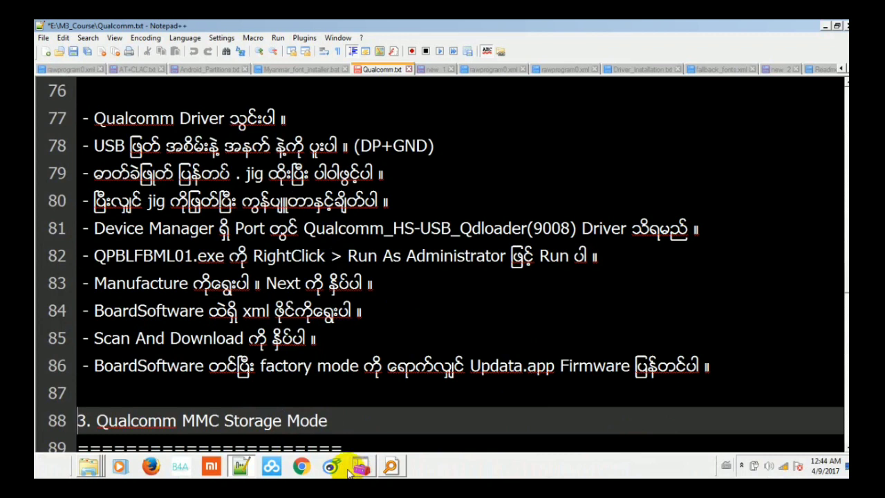
pyautogui.click(90, 467)
pyautogui.click(99, 421)
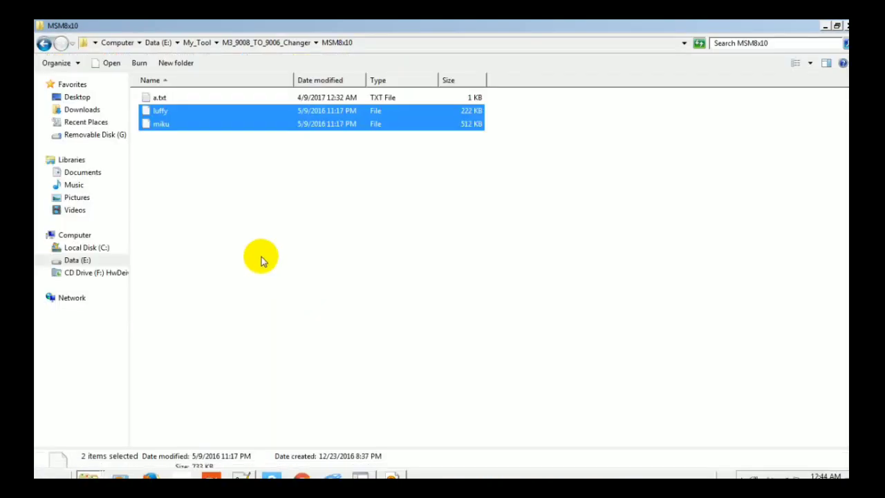
pyautogui.click(256, 261)
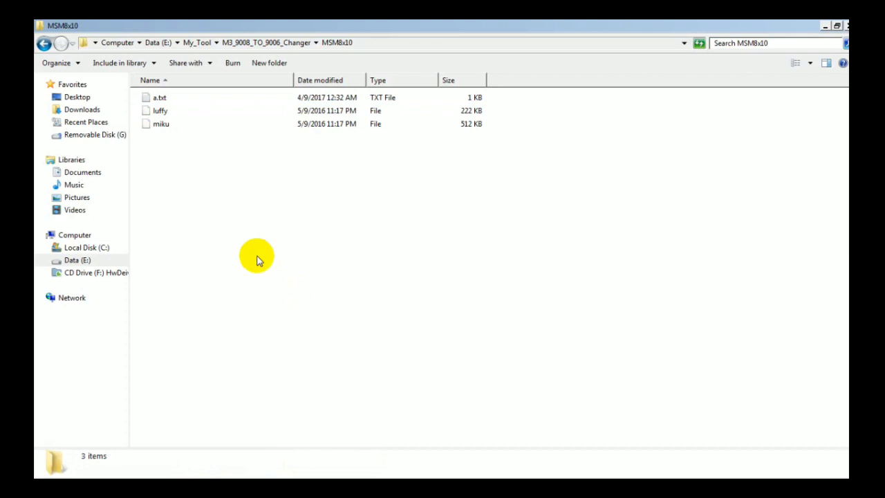
# - Go up to M3_9008_TO_9006_Changer and run emmcdl.exe twice to see its usage
pyautogui.press('BackSpace')
pyautogui.press('Down')
pyautogui.press('Down')
pyautogui.press('Down')
pyautogui.press('Down')
pyautogui.press('Down')
pyautogui.press('Down')
pyautogui.press('Down')
pyautogui.press('Down')
pyautogui.press('Down')
pyautogui.press('Down')
pyautogui.press('Down')
pyautogui.press('Down')
pyautogui.press('Down')
pyautogui.press('Down')
pyautogui.press('Down')
pyautogui.press('Up')
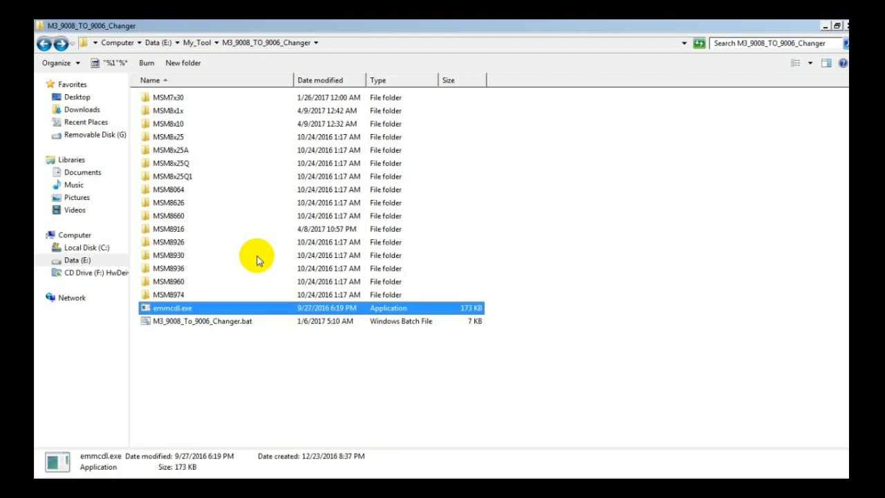
pyautogui.click(251, 355)
pyautogui.rightClick(251, 356)
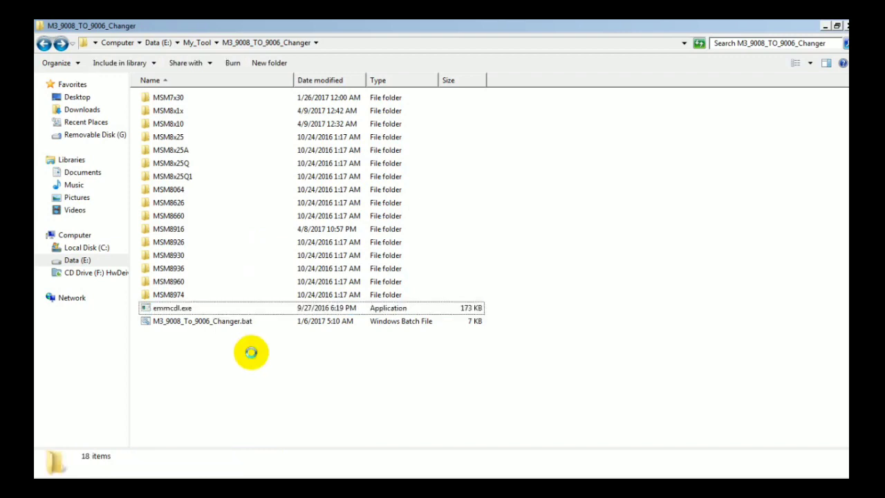
pyautogui.click(186, 308)
pyautogui.doubleClick(190, 309)
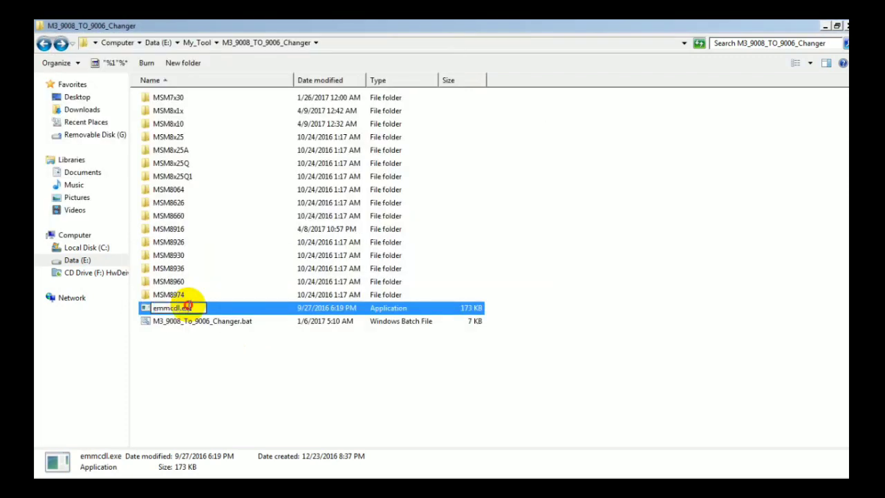
pyautogui.doubleClick(208, 307)
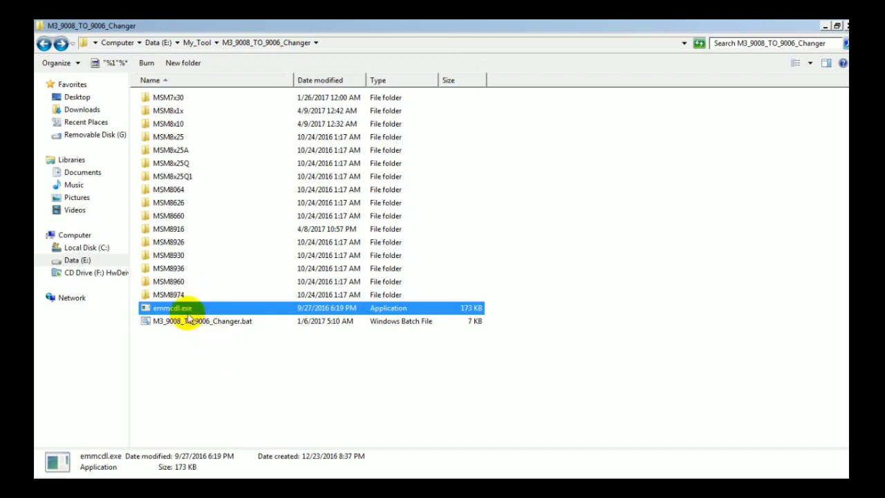
# - Open a Command Prompt in the changer folder and run emmcdl to print its usage
pyautogui.click(224, 340)
pyautogui.rightClick(223, 340)
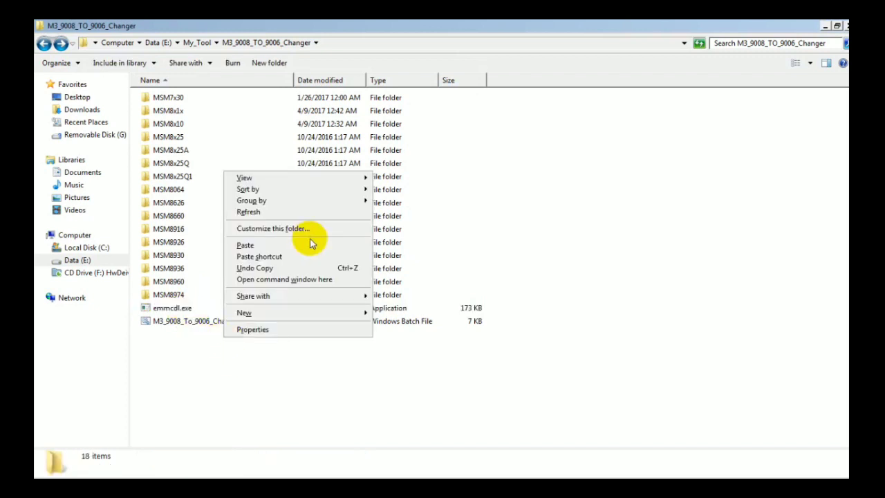
pyautogui.click(269, 280)
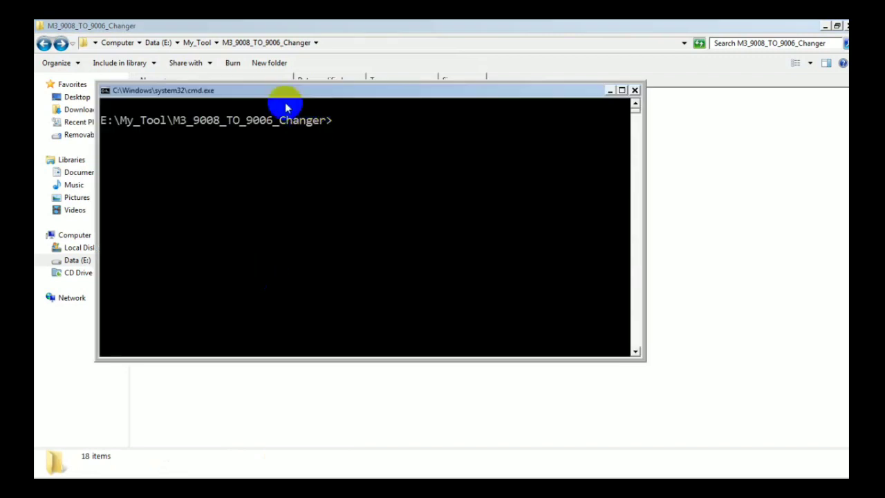
pyautogui.moveTo(281, 93); pyautogui.dragTo(453, 186)
pyautogui.write('emmcdl')
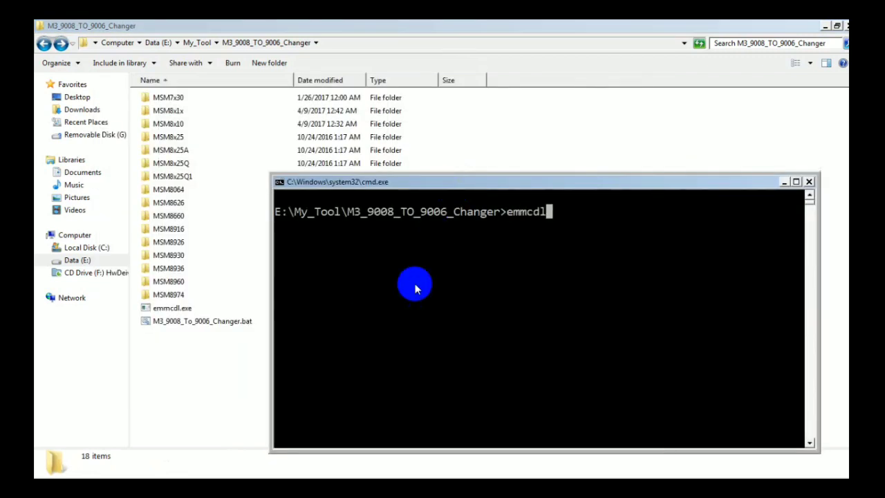
pyautogui.press('Return')
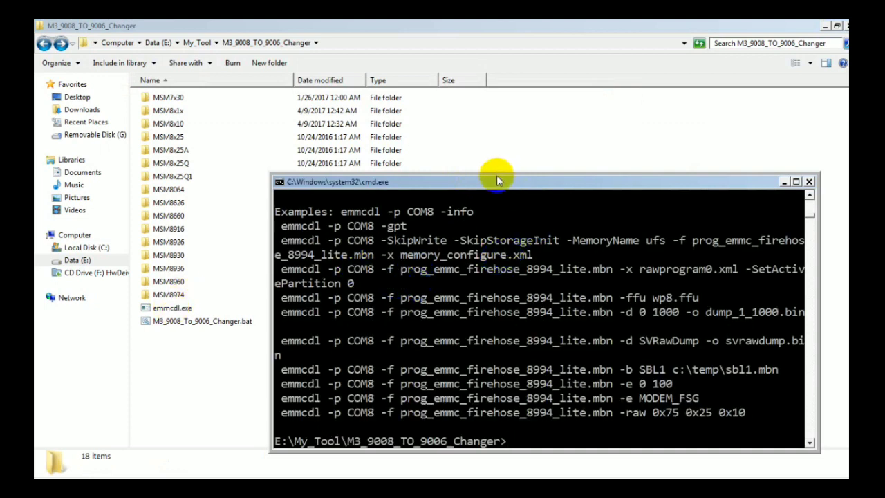
# - Scroll up through emmcdl's Version 2.15 option list, then enter emmcdl -l at the prompt
pyautogui.moveTo(497, 181); pyautogui.dragTo(447, 112)
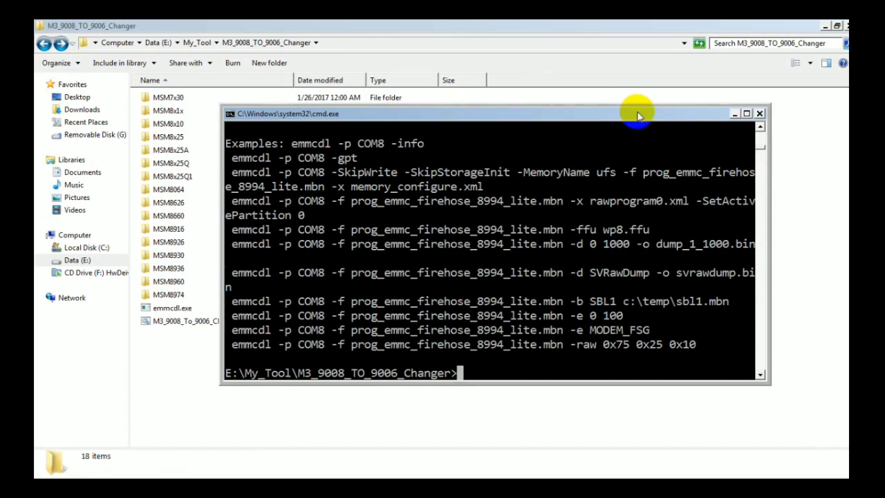
pyautogui.click(762, 128)
pyautogui.click(762, 128)
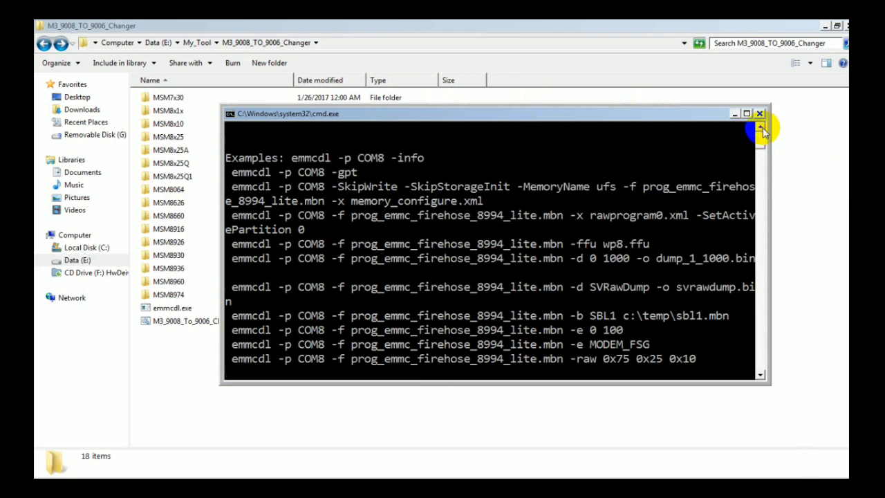
pyautogui.click(761, 128)
pyautogui.click(762, 130)
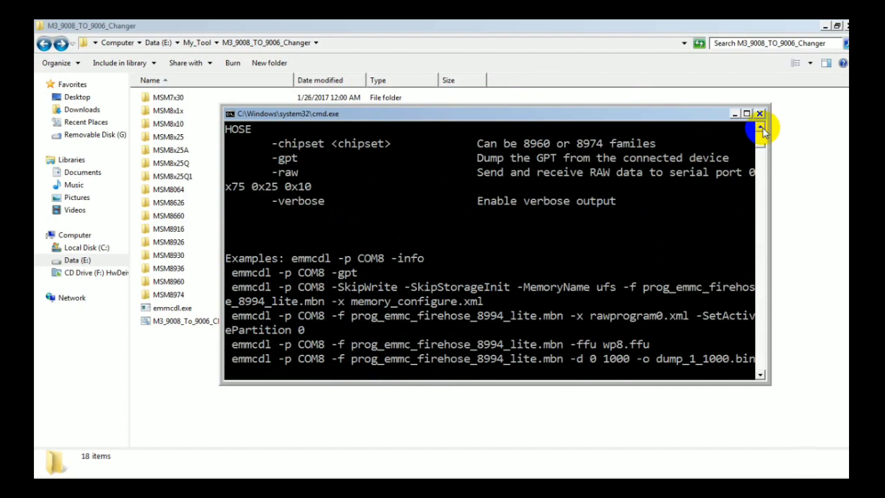
pyautogui.click(761, 128)
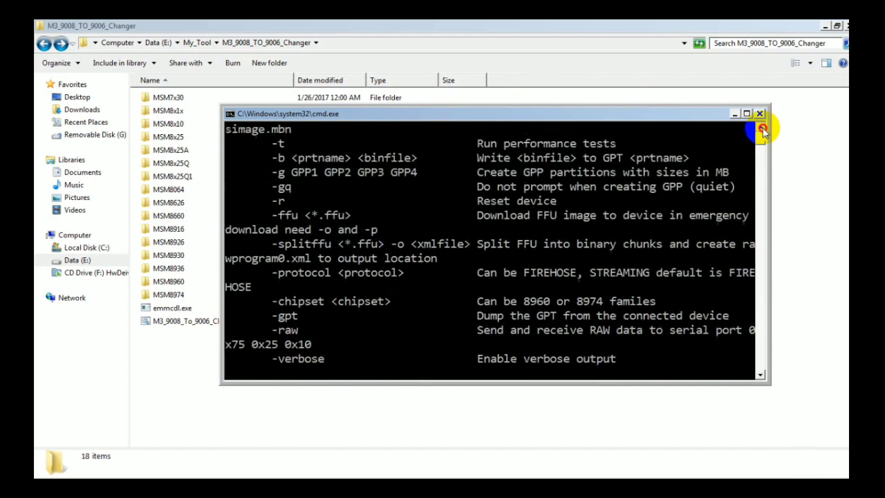
pyautogui.click(761, 128)
pyautogui.click(761, 128)
pyautogui.click(761, 128)
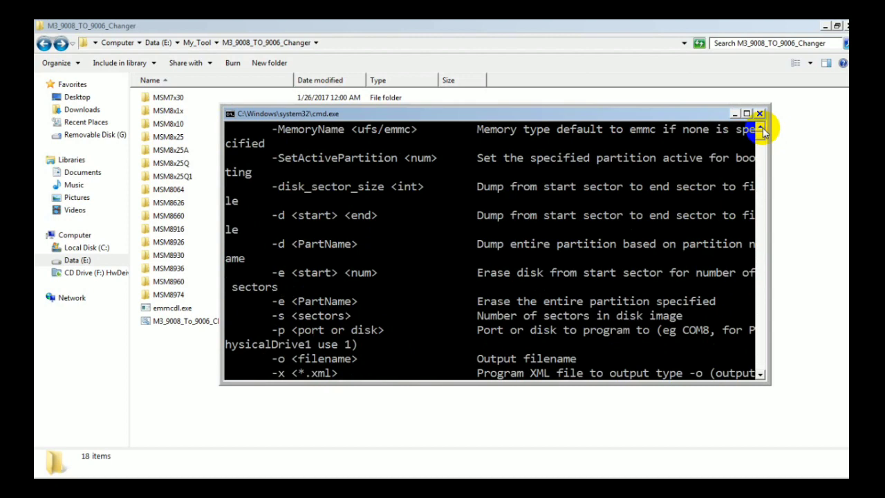
pyautogui.click(761, 127)
pyautogui.click(761, 128)
pyautogui.click(761, 128)
pyautogui.click(760, 128)
pyautogui.click(761, 128)
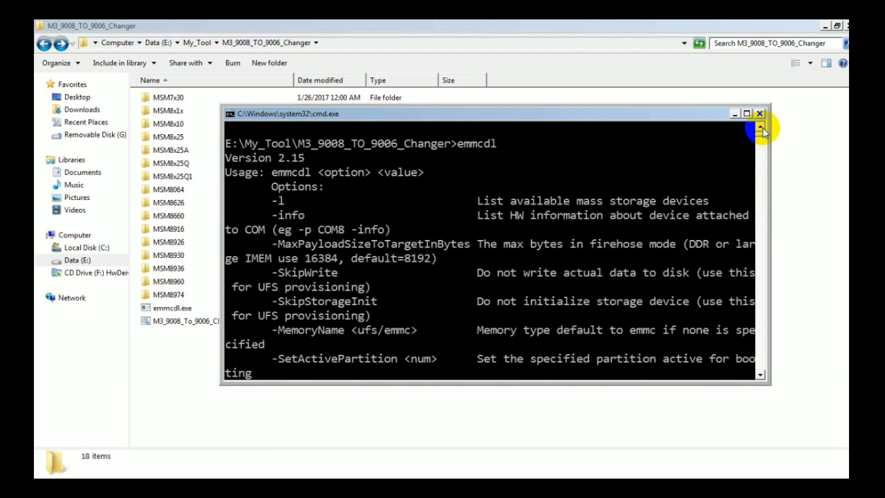
pyautogui.write('emmcdl -l')
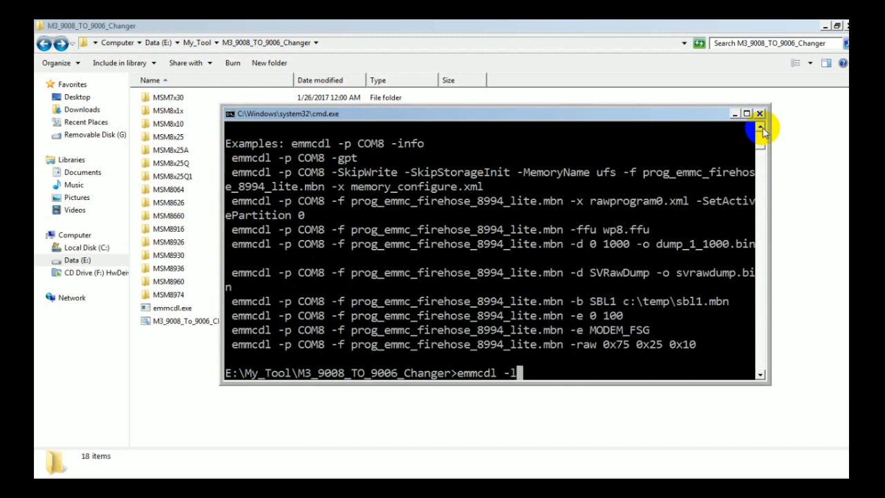
# - Run the emmcdl -l device listing, confirm Status 0 success, and close that console
pyautogui.write('cmd')
pyautogui.press('Return')
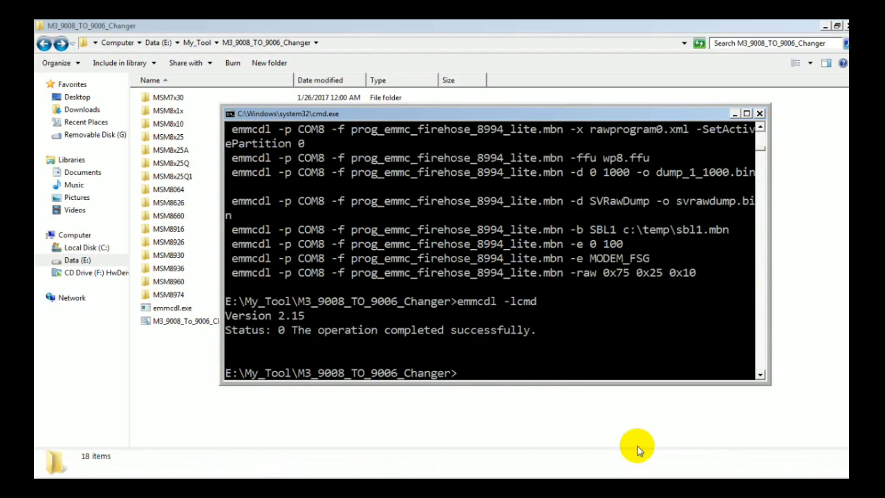
pyautogui.press('Up')
pyautogui.press('BackSpace')
pyautogui.press('BackSpace')
pyautogui.press('BackSpace')
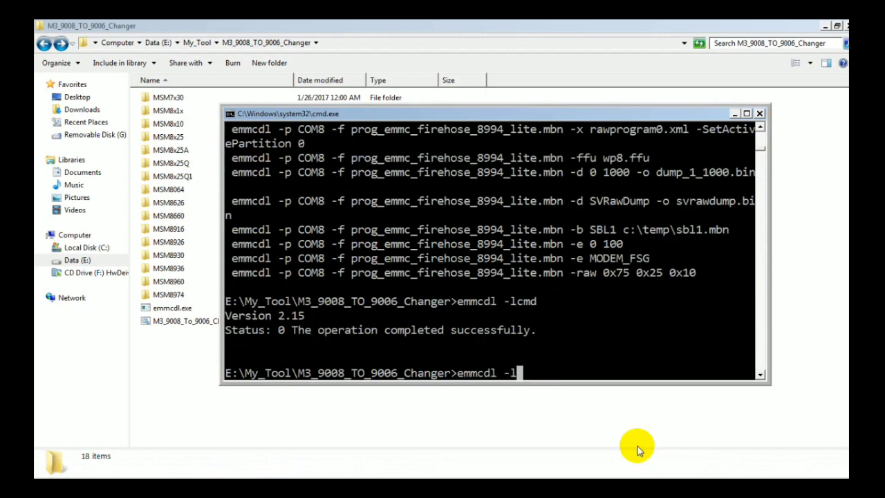
pyautogui.hotkey('alt', 'F4')
# - Launch a new Command Prompt, run adb reboot edl, and bring up Device Manager
pyautogui.press('super')
pyautogui.write('cmd')
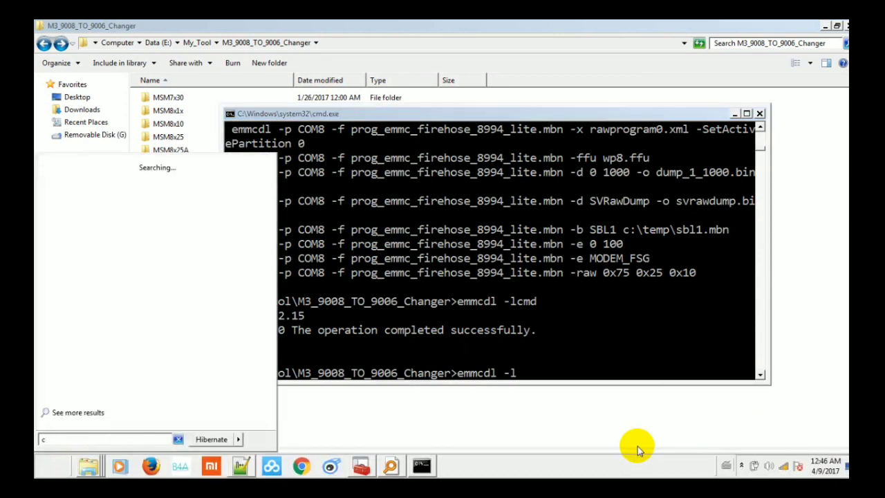
pyautogui.press('Return')
pyautogui.write('adb reboot edl')
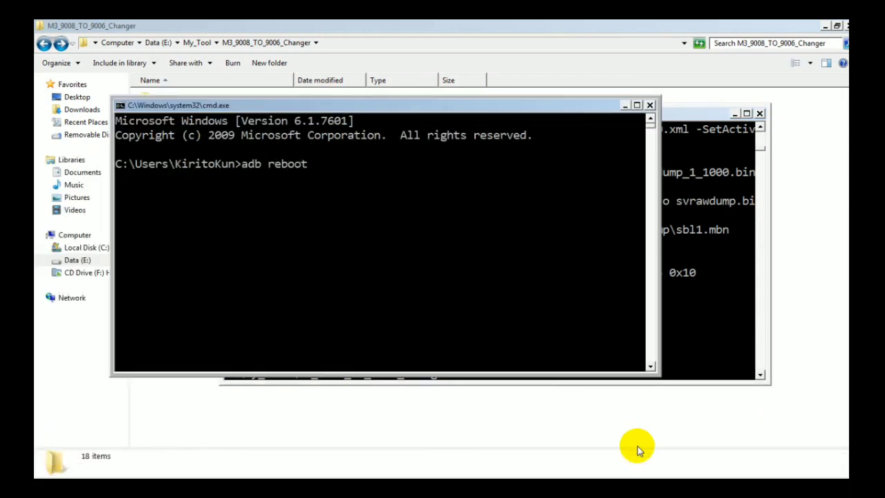
pyautogui.press('Return')
pyautogui.moveTo(431, 466)
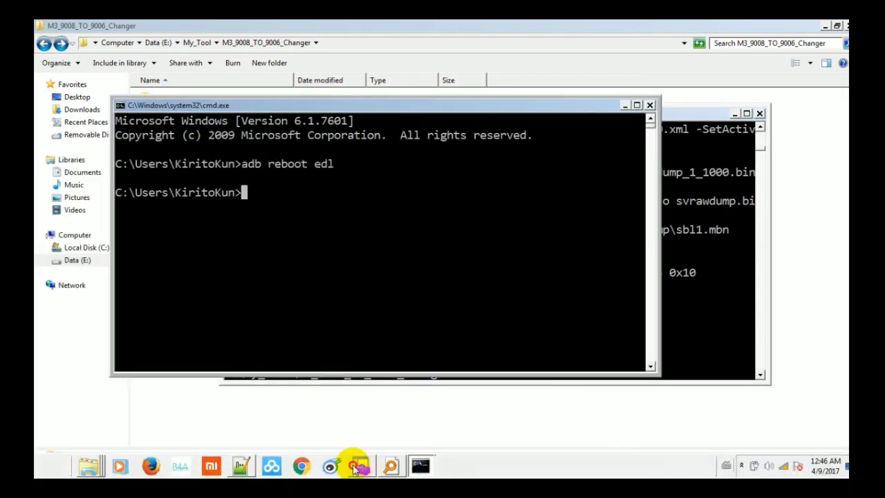
pyautogui.click(357, 471)
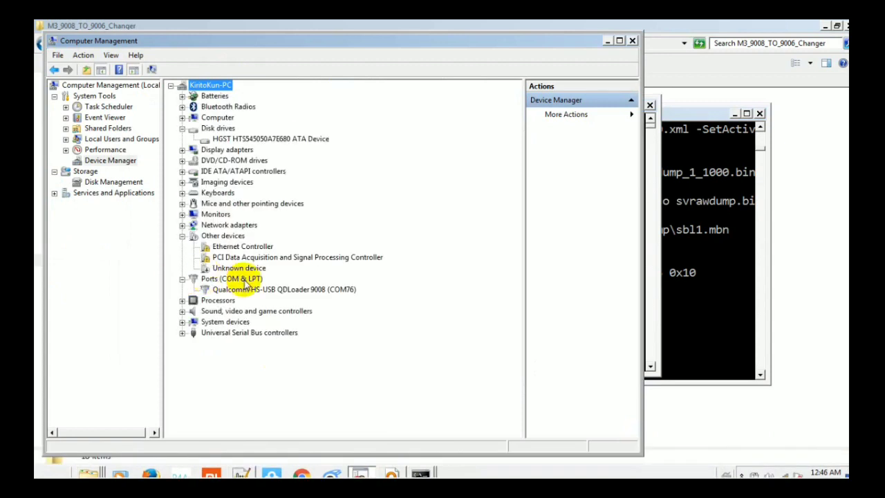
# - Confirm Device Manager and emmcdl -l both show QDLoader 9008 on COM76, then minimize Computer Management
pyautogui.click(239, 290)
pyautogui.click(690, 223)
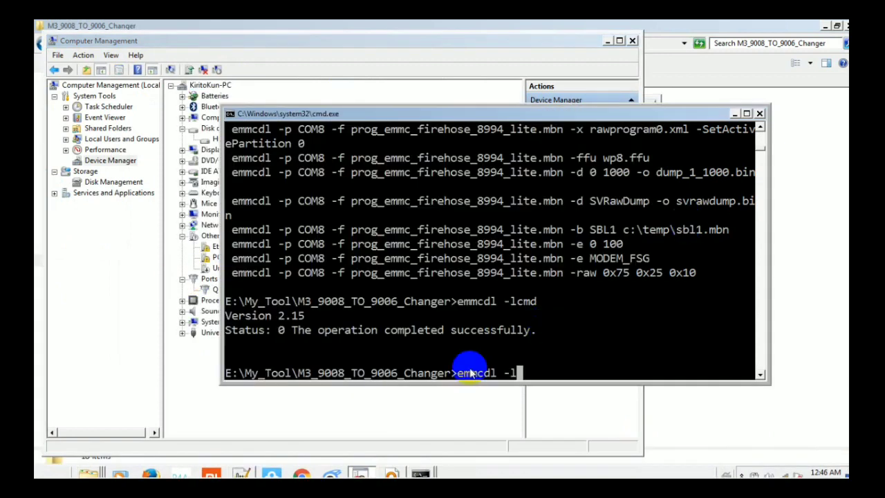
pyautogui.press('Return')
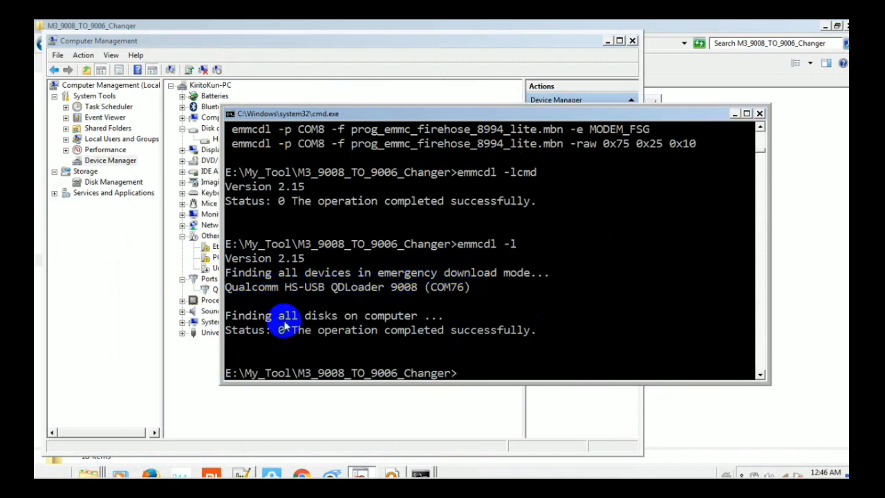
pyautogui.click(138, 315)
pyautogui.click(344, 294)
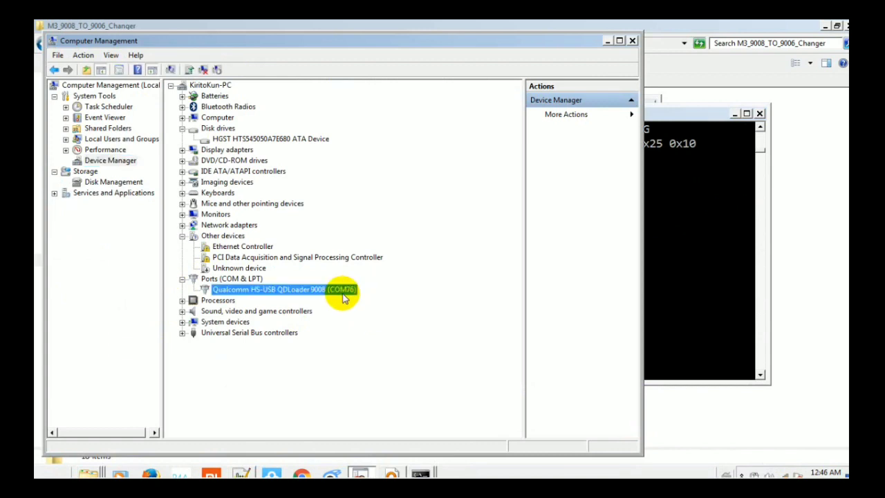
pyautogui.click(667, 237)
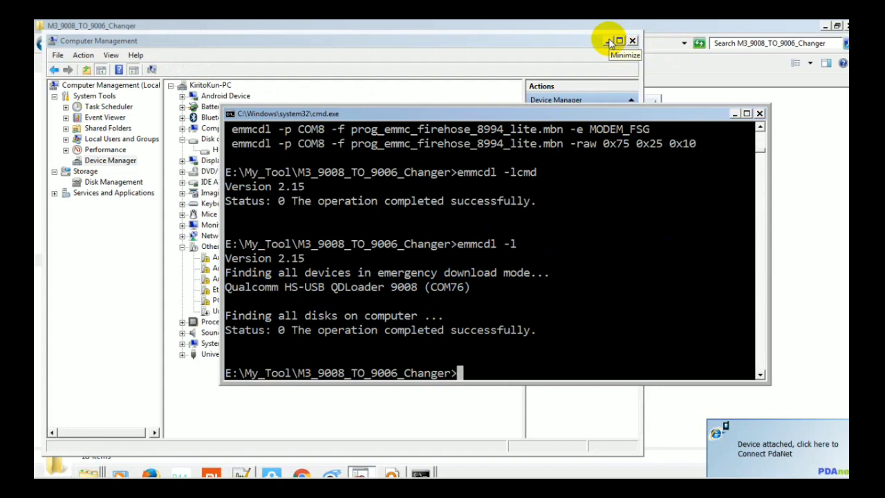
pyautogui.click(609, 43)
# - Arrange the adb and emmcdl consoles side by side and type emmcdl -info
pyautogui.click(154, 266)
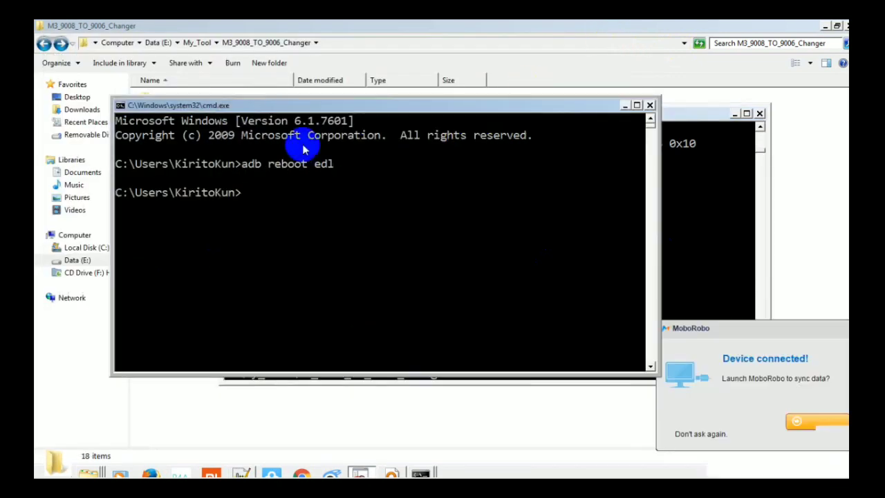
pyautogui.moveTo(300, 102); pyautogui.dragTo(418, 153)
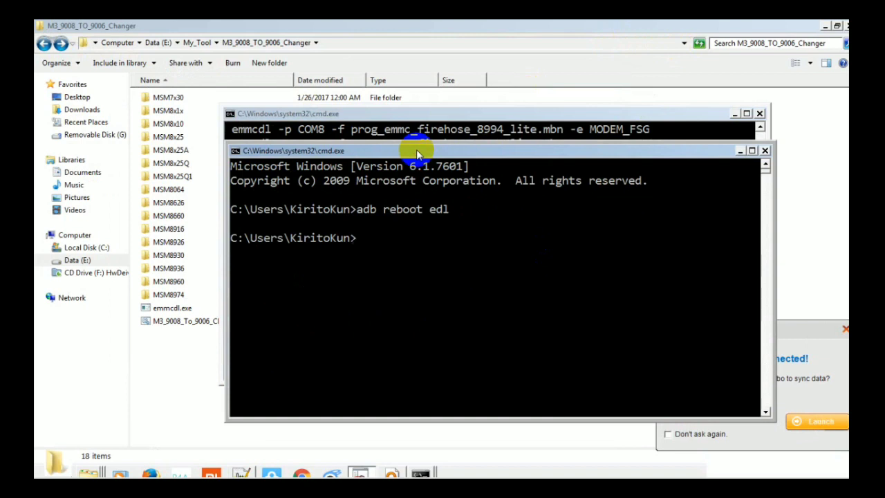
pyautogui.click(453, 137)
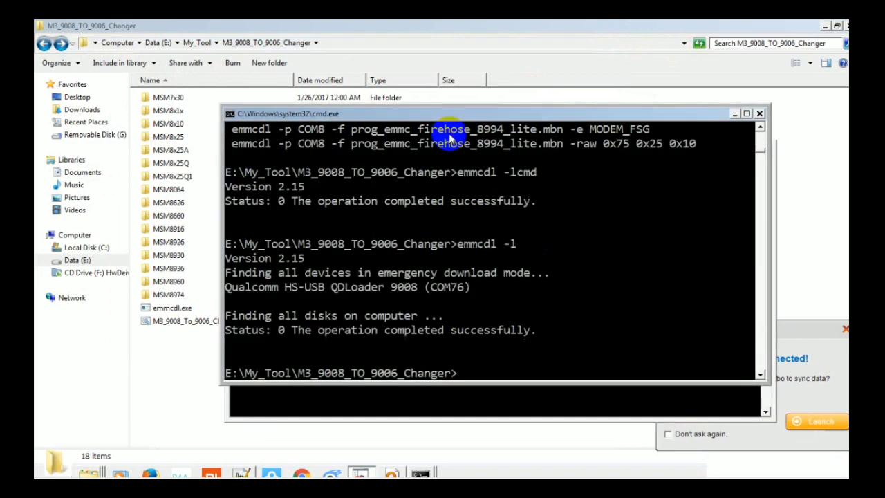
pyautogui.click(760, 127)
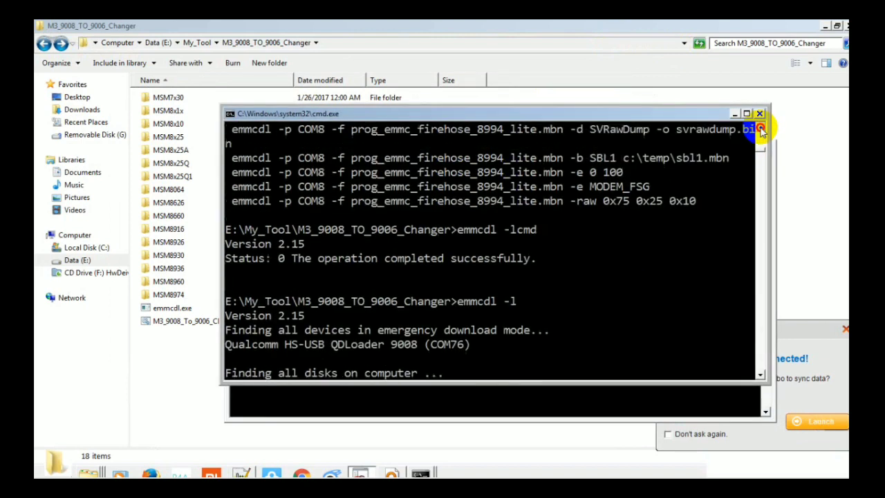
pyautogui.moveTo(760, 127); pyautogui.dragTo(761, 131)
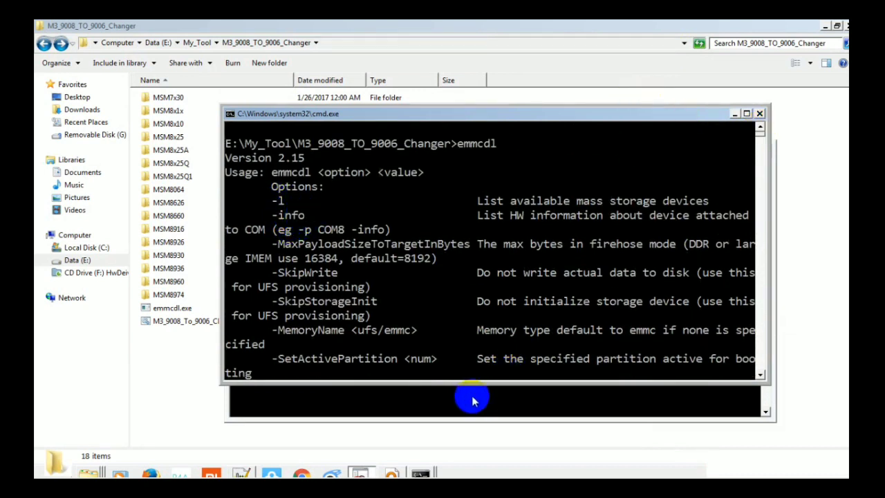
pyautogui.write('emmcdl -')
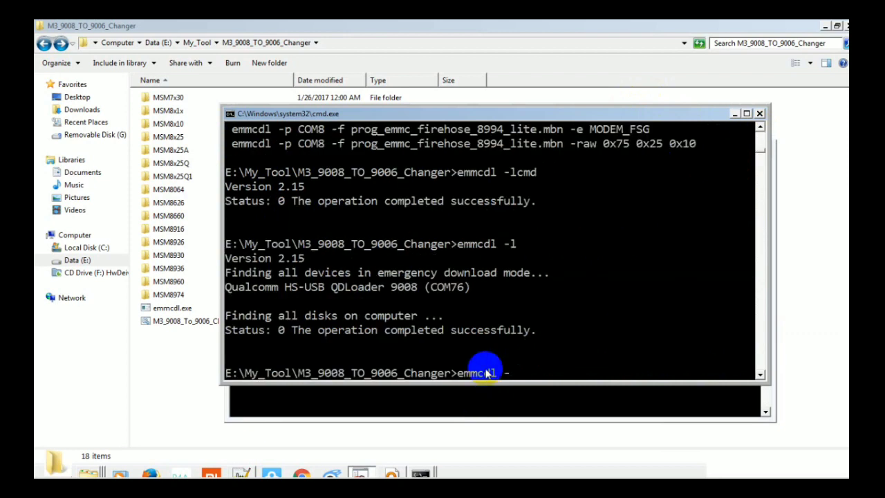
pyautogui.write('info')
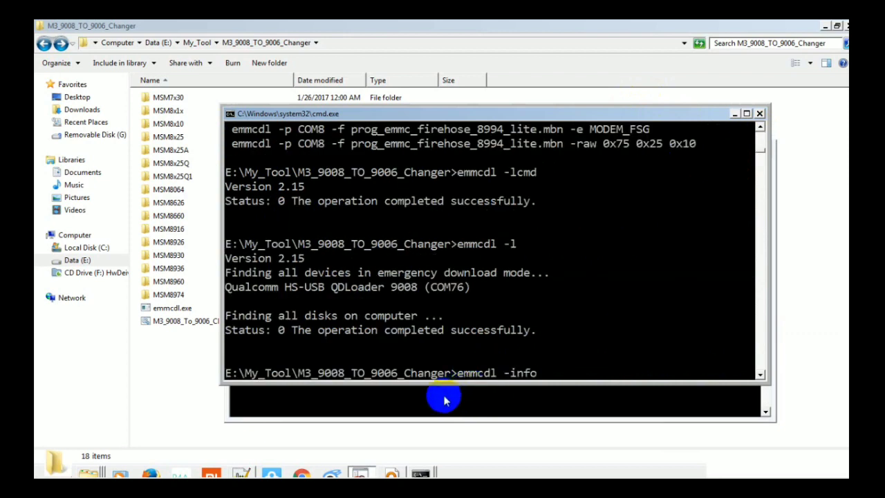
pyautogui.click(443, 395)
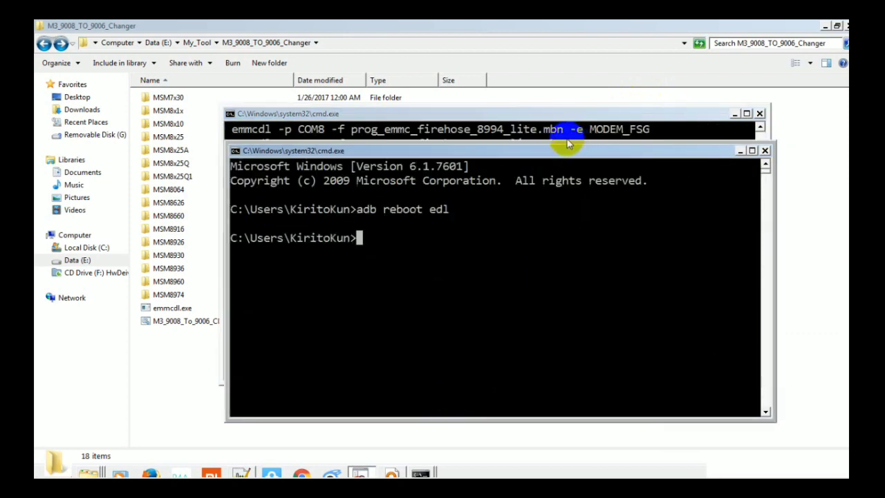
pyautogui.moveTo(554, 142); pyautogui.dragTo(538, 316)
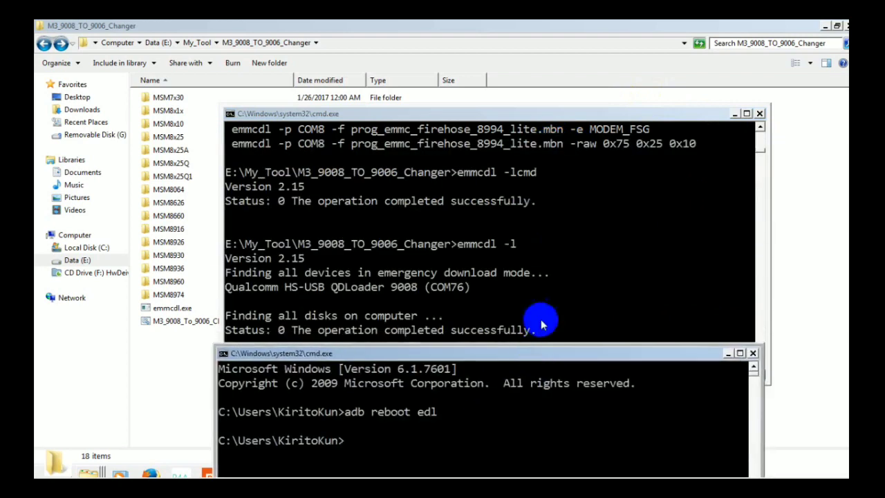
pyautogui.click(587, 236)
pyautogui.click(761, 127)
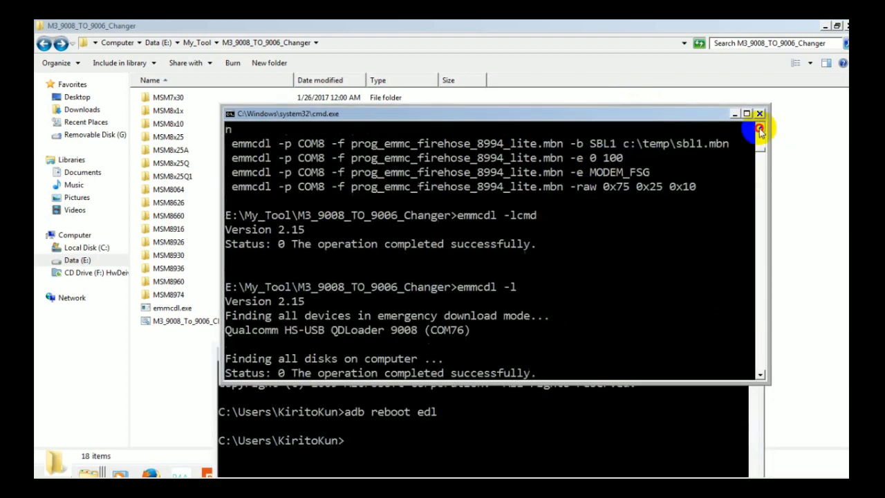
pyautogui.click(760, 127)
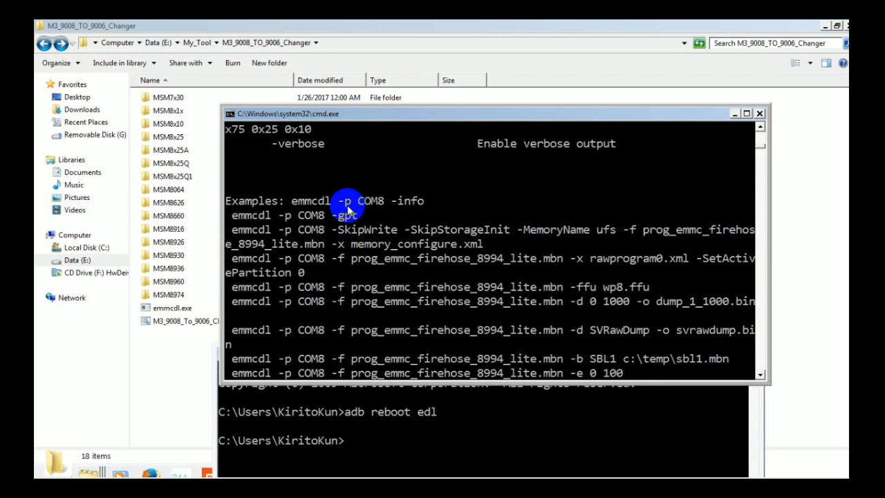
# - Rerun adb reboot edl, then run emmcdl -p com76 -info to read the phone's hardware info
pyautogui.click(348, 411)
pyautogui.press('Up')
pyautogui.press('Return')
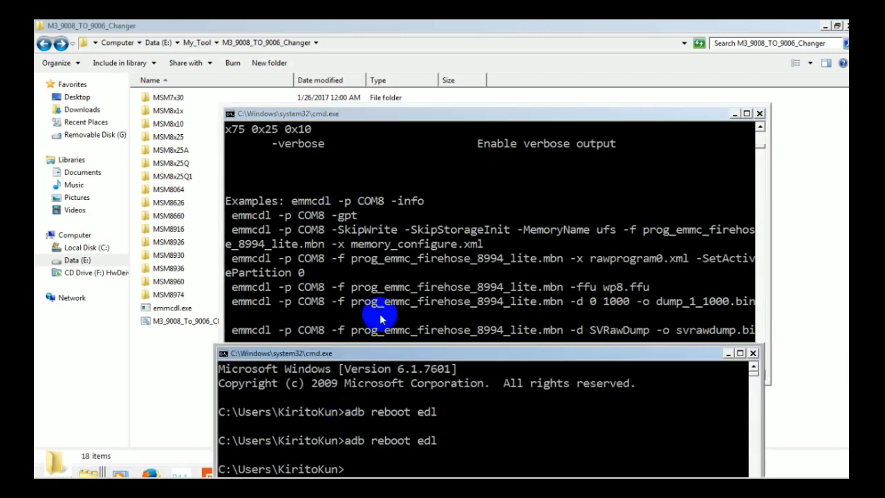
pyautogui.click(380, 313)
pyautogui.press('Up')
pyautogui.press('Up')
pyautogui.press('BackSpace')
pyautogui.press('BackSpace')
pyautogui.press('BackSpace')
pyautogui.press('BackSpace')
pyautogui.write('p com76')
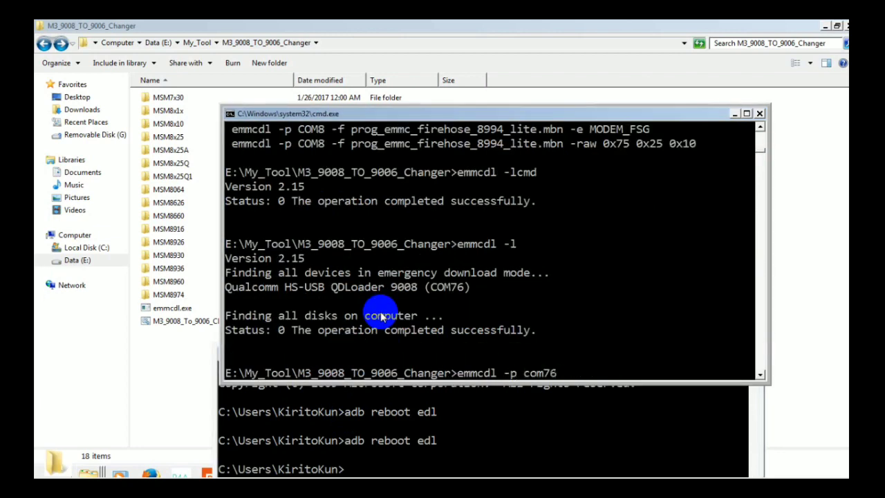
pyautogui.write(' -info')
pyautogui.press('Return')
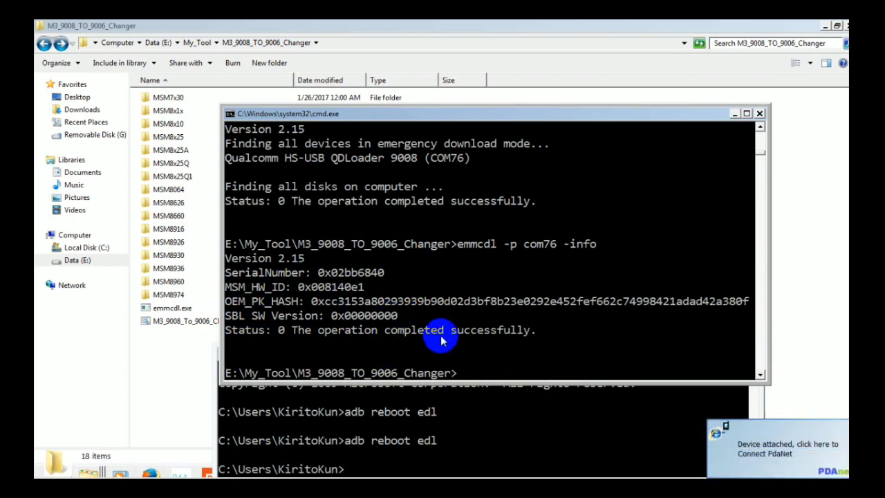
# - Clear the console, run emmcdl > test.txt, and open test.txt in Notepad++
pyautogui.write('cls')
pyautogui.press('Return')
pyautogui.write('emmcdl')
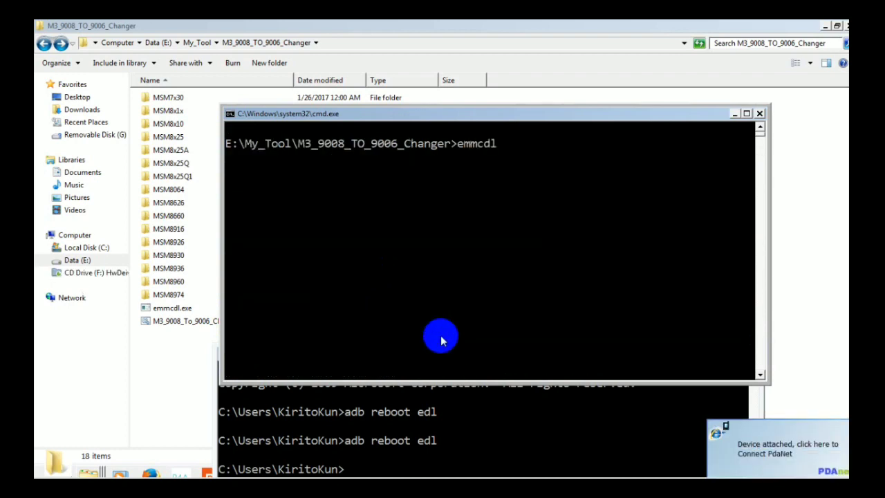
pyautogui.press('Return')
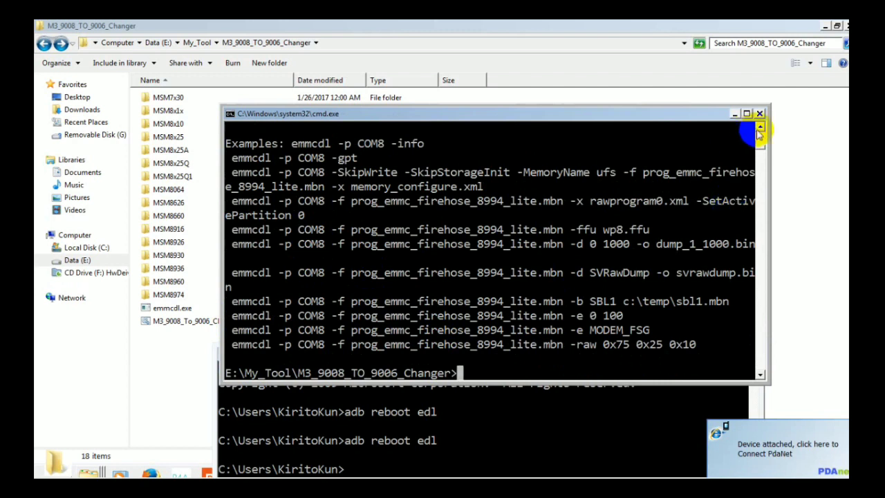
pyautogui.write('cls')
pyautogui.press('Return')
pyautogui.write('emmcdl >')
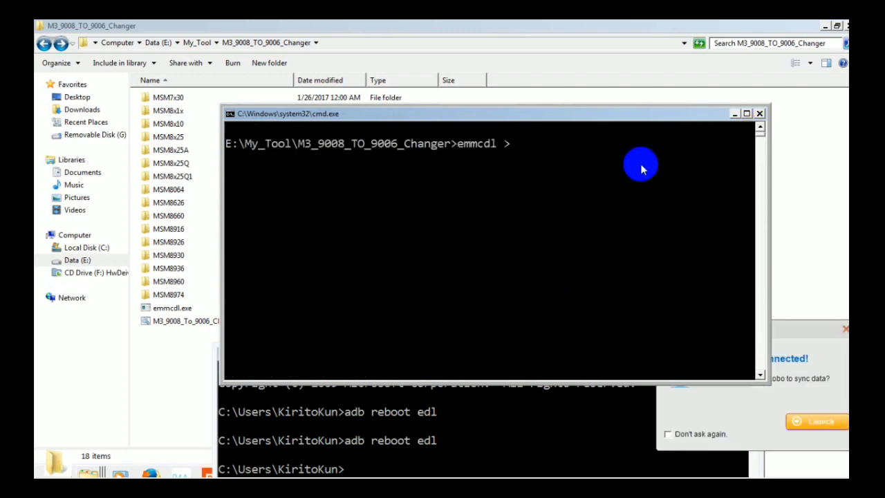
pyautogui.write(' test.txt')
pyautogui.press('Return')
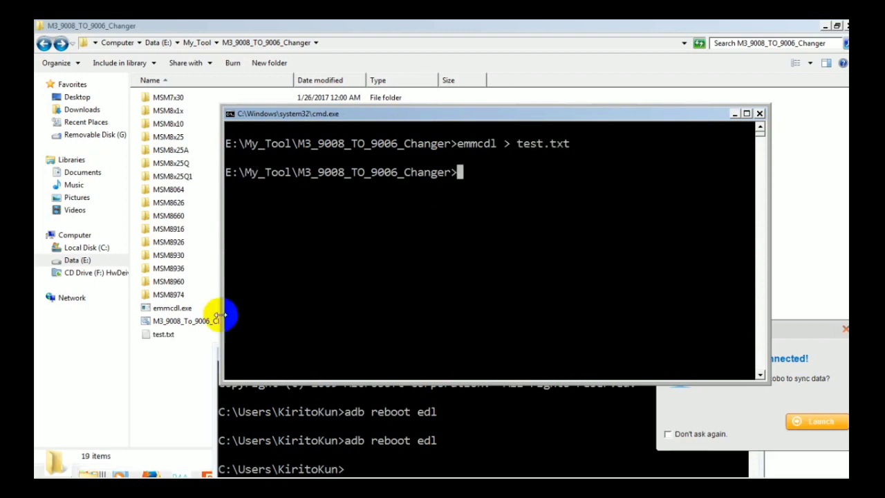
pyautogui.doubleClick(181, 332)
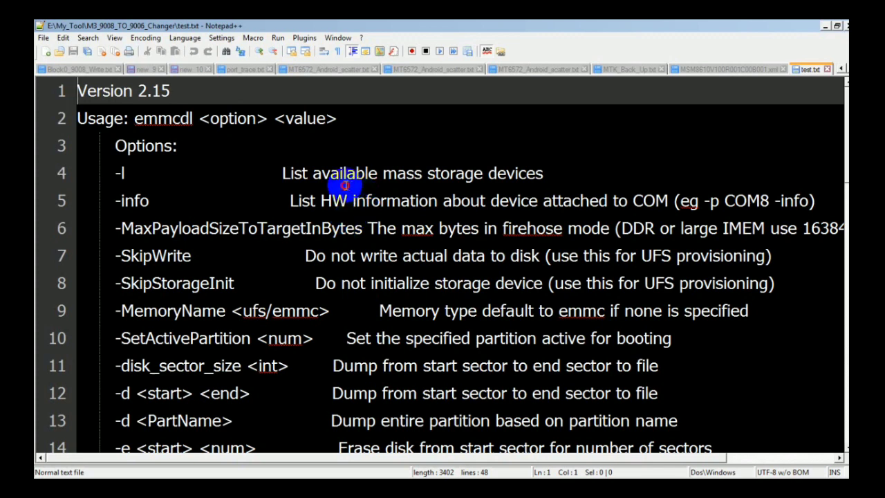
pyautogui.click(345, 186)
pyautogui.press('Down')
pyautogui.press('Down')
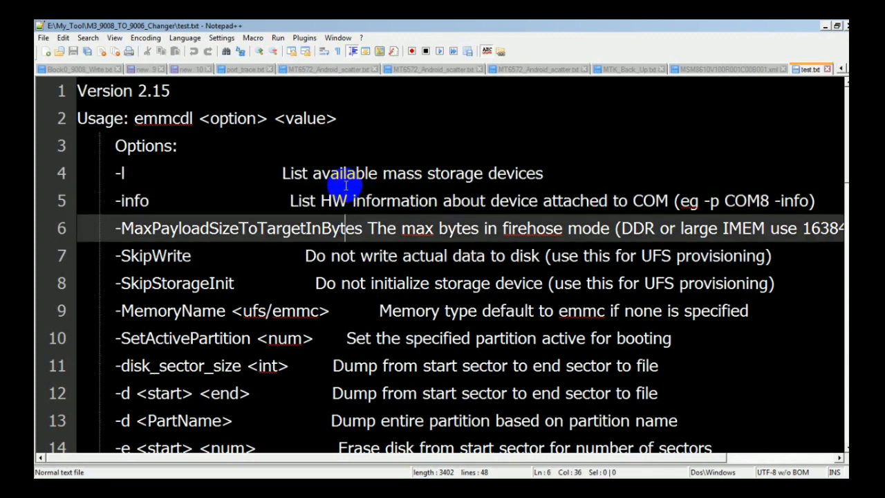
pyautogui.press('Up')
pyautogui.press('Down')
pyautogui.press('Up')
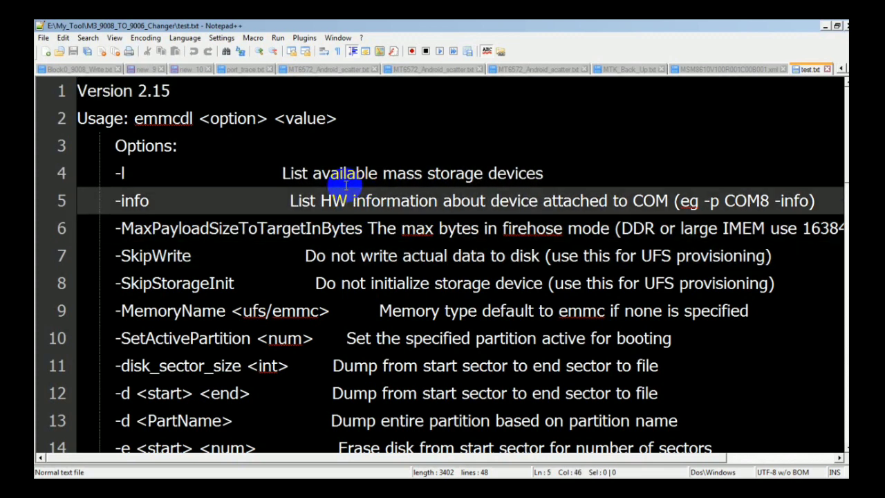
pyautogui.press('Left')
pyautogui.press('Left')
pyautogui.press('Left')
pyautogui.press('Left')
pyautogui.press('Left')
pyautogui.press('Left')
pyautogui.press('Left')
pyautogui.press('Left')
pyautogui.press('Left')
pyautogui.press('End')
pyautogui.press('Left')
pyautogui.press('Left')
pyautogui.press('Left')
pyautogui.press('Left')
pyautogui.press('Left')
pyautogui.press('Left')
pyautogui.press('Left')
pyautogui.press('Left')
pyautogui.press('Left')
pyautogui.press('Left')
pyautogui.press('Left')
pyautogui.press('Left')
pyautogui.press('Left')
pyautogui.press('Left')
pyautogui.press('Down')
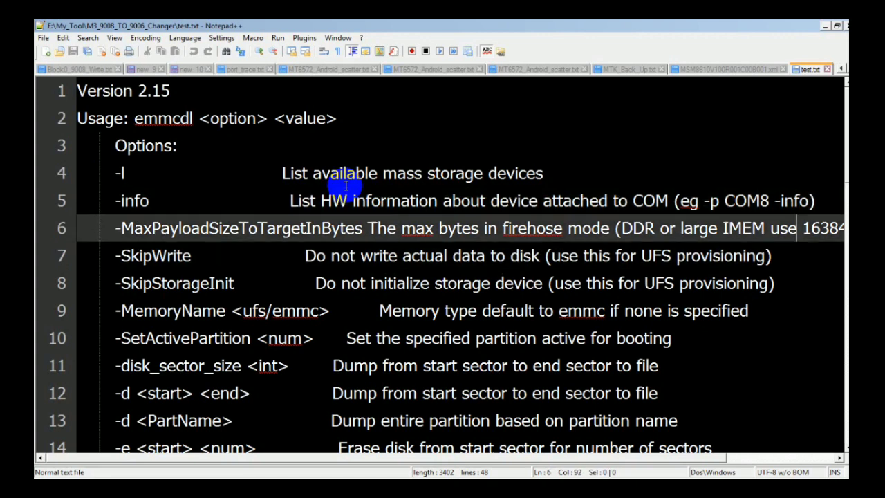
pyautogui.press('Home')
pyautogui.press('Down')
pyautogui.press('Down')
pyautogui.press('Down')
pyautogui.press('Up')
pyautogui.press('Up')
pyautogui.press('Up')
pyautogui.press('Down')
pyautogui.press('Up')
pyautogui.hotkey('shift', 'Down')
pyautogui.hotkey('shift', 'Down')
pyautogui.hotkey('shift', 'Down')
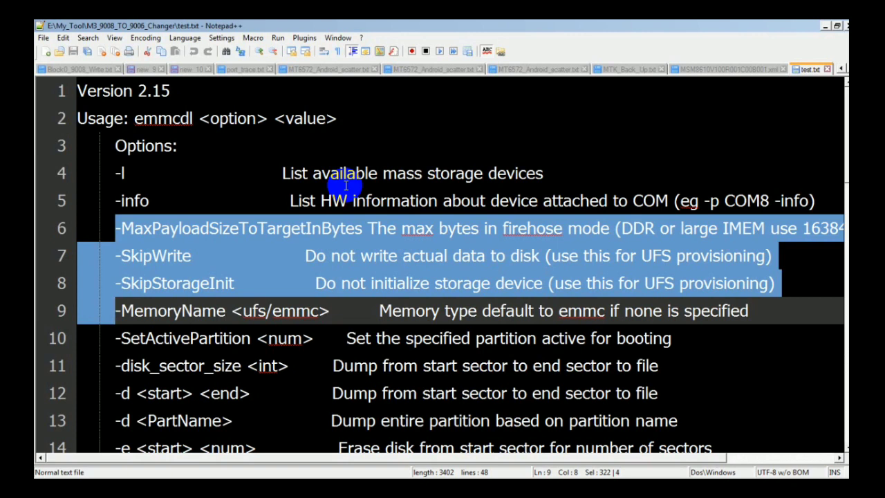
pyautogui.moveTo(719, 200); pyautogui.dragTo(767, 200)
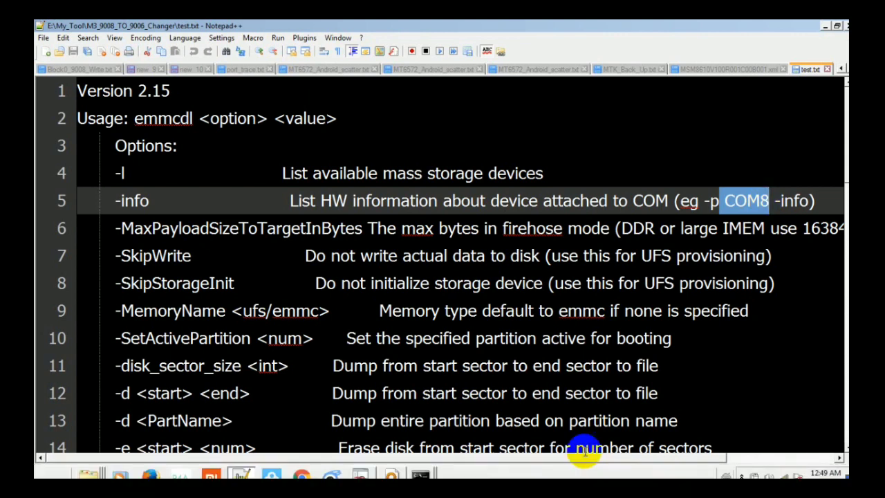
# - Clear the console and type emmcdl -p com76 -MemoryName emmc as the new command
pyautogui.click(420, 466)
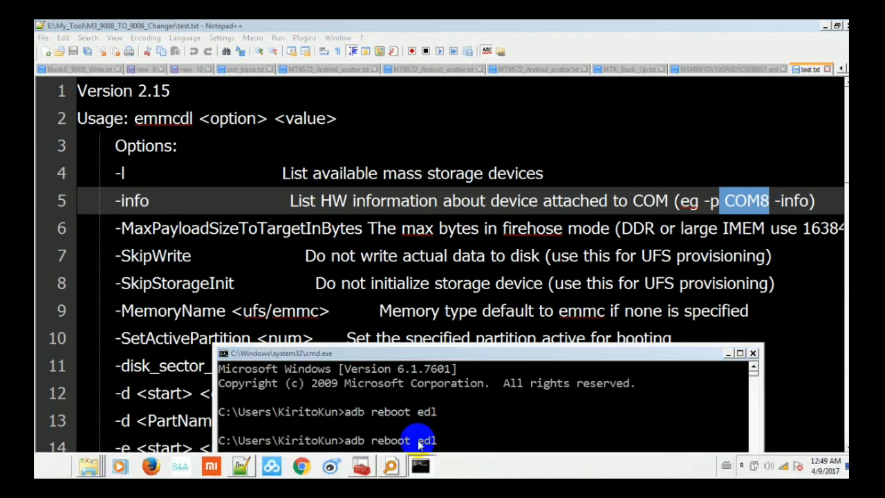
pyautogui.hotkey('alt', 'Tab')
pyautogui.press('BackSpace')
pyautogui.press('BackSpace')
pyautogui.press('BackSpace')
pyautogui.press('BackSpace')
pyautogui.press('BackSpace')
pyautogui.press('BackSpace')
pyautogui.press('BackSpace')
pyautogui.press('BackSpace')
pyautogui.press('BackSpace')
pyautogui.press('BackSpace')
pyautogui.press('BackSpace')
pyautogui.press('BackSpace')
pyautogui.press('BackSpace')
pyautogui.press('BackSpace')
pyautogui.press('BackSpace')
pyautogui.press('BackSpace')
pyautogui.press('BackSpace')
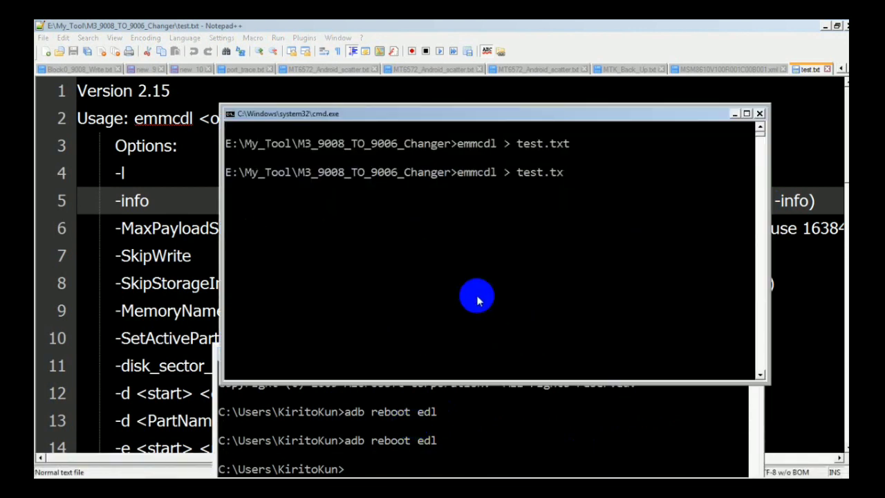
pyautogui.write('cls')
pyautogui.press('Return')
pyautogui.write('emmcdl -o')
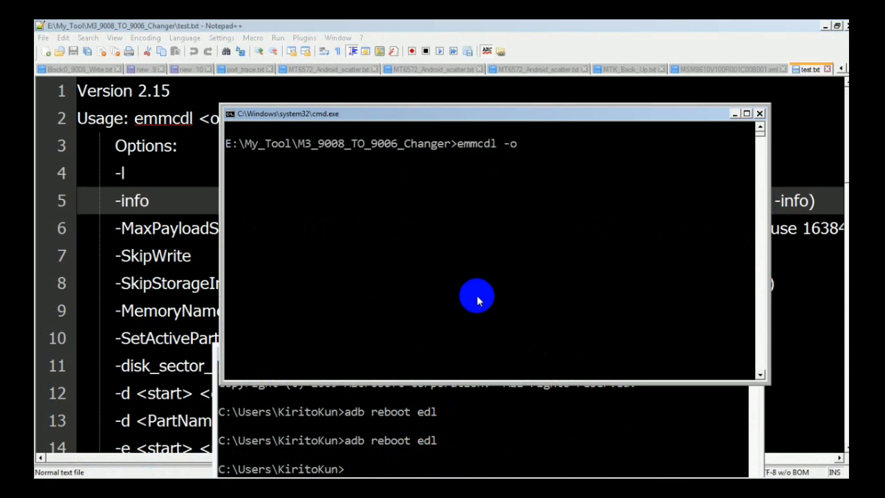
pyautogui.write(' com76')
pyautogui.write('-MemoryN')
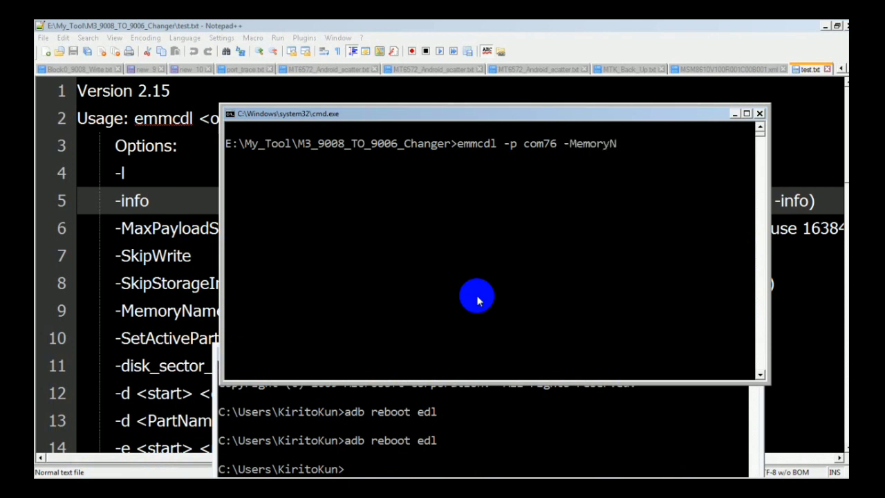
pyautogui.write('mmc')
pyautogui.press('BackSpace')
pyautogui.press('BackSpace')
pyautogui.write('ufs')
pyautogui.press('BackSpace')
pyautogui.press('BackSpace')
pyautogui.press('BackSpace')
pyautogui.write('c')
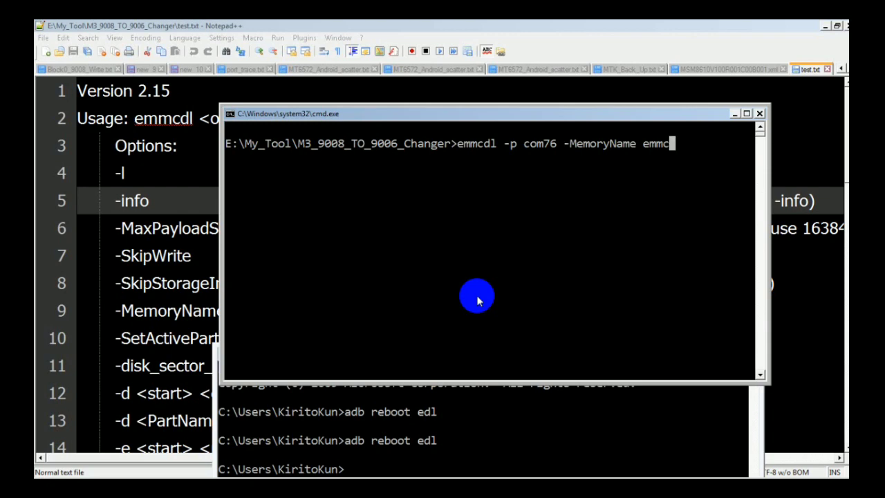
# - Review the MemoryName, SetActivePartition and -f flash programmer options in test.txt
pyautogui.click(115, 366)
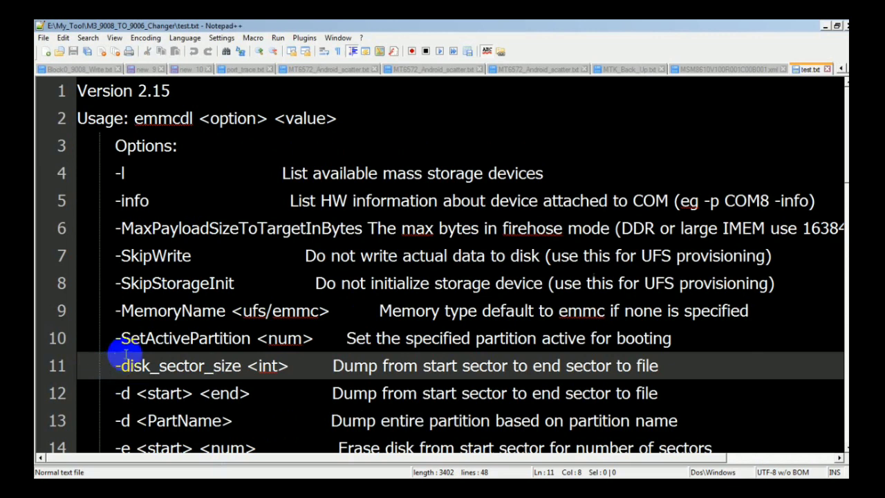
pyautogui.moveTo(115, 338); pyautogui.dragTo(240, 311)
pyautogui.moveTo(104, 366); pyautogui.dragTo(241, 339)
pyautogui.moveTo(115, 338); pyautogui.dragTo(686, 371)
pyautogui.press('Down')
pyautogui.press('Down')
pyautogui.press('Down')
pyautogui.press('Down')
pyautogui.press('Down')
pyautogui.press('Down')
pyautogui.press('Down')
pyautogui.press('Down')
pyautogui.press('Down')
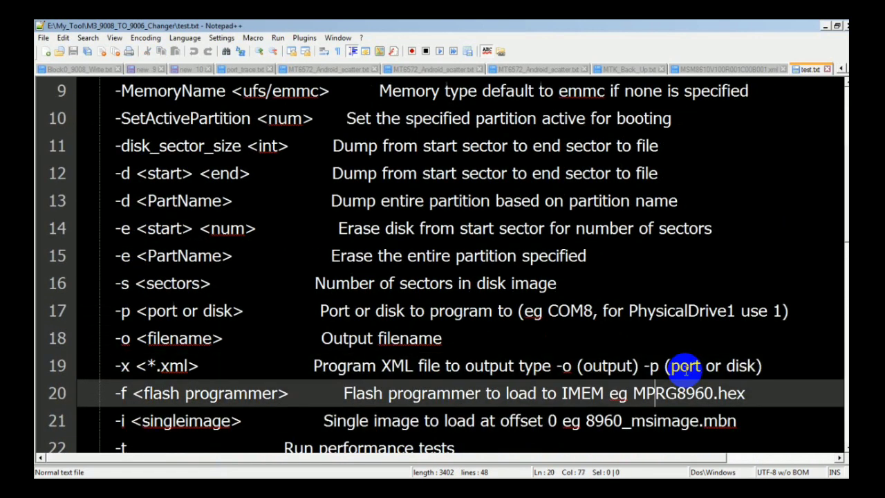
pyautogui.press('Down')
pyautogui.press('Up')
pyautogui.press('Home')
# - Append -f MPRG8x10 to the emmcdl command, then return to the changer folder
pyautogui.hotkey('alt', 'Tab')
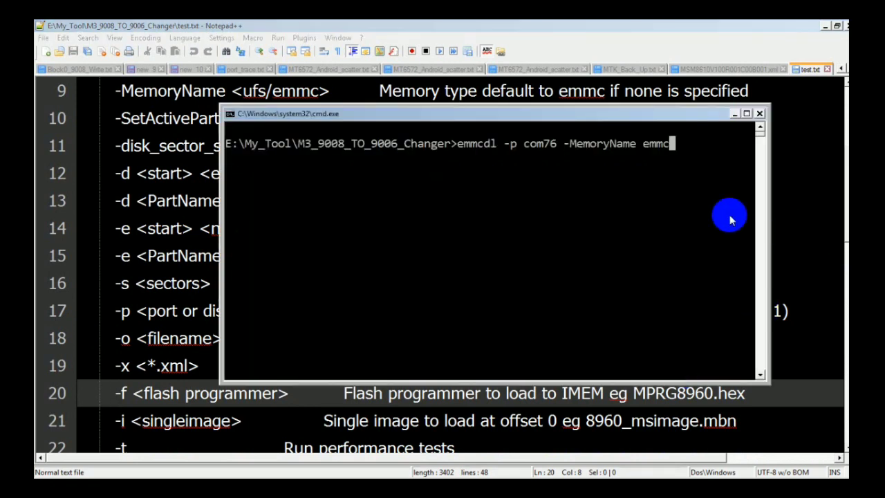
pyautogui.write('-f MPRG8x10')
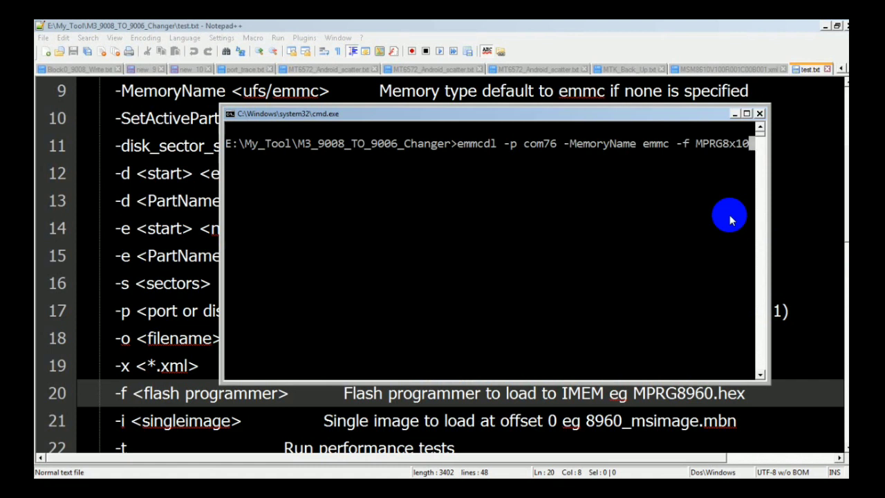
pyautogui.moveTo(422, 476)
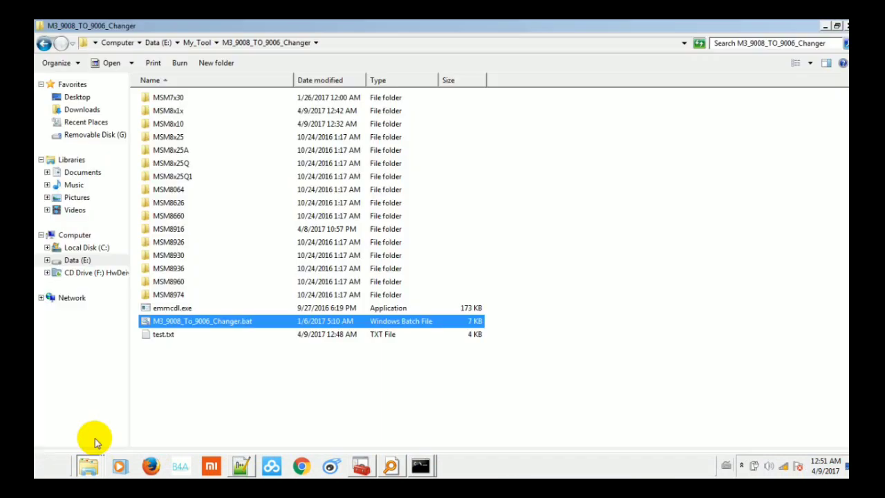
pyautogui.click(89, 463)
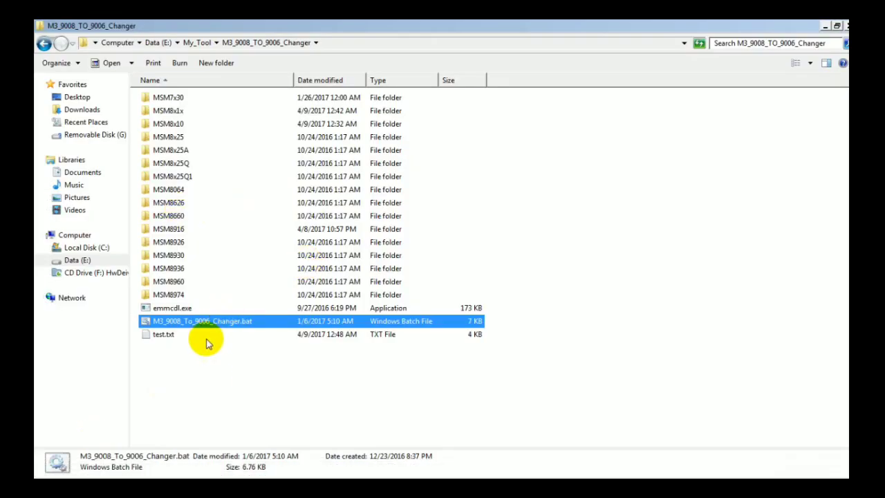
# - Create a Tutorial folder in My_Tool and paste emmcdl.exe into it
pyautogui.click(173, 309)
pyautogui.hotkey('shift', 'Down')
pyautogui.click(173, 309)
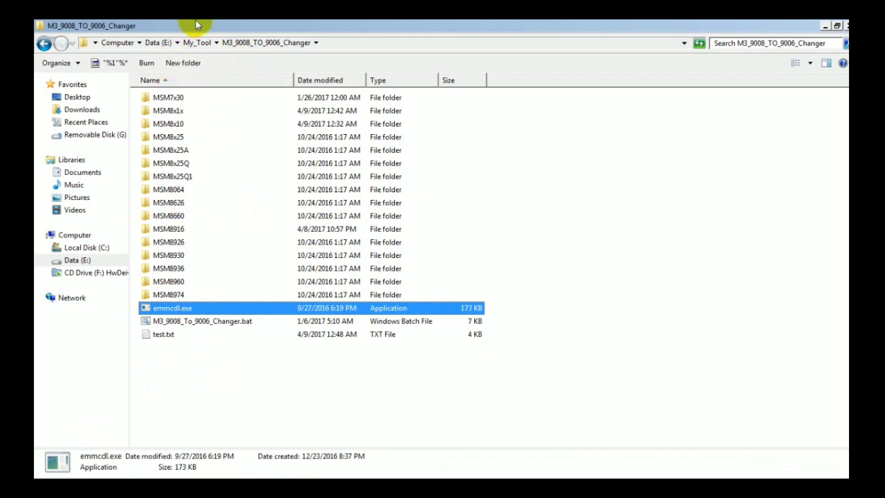
pyautogui.click(197, 42)
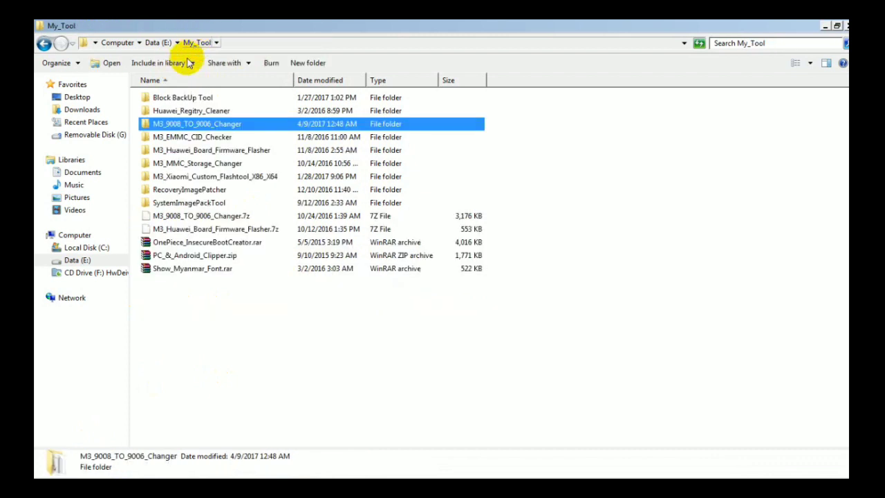
pyautogui.click(312, 67)
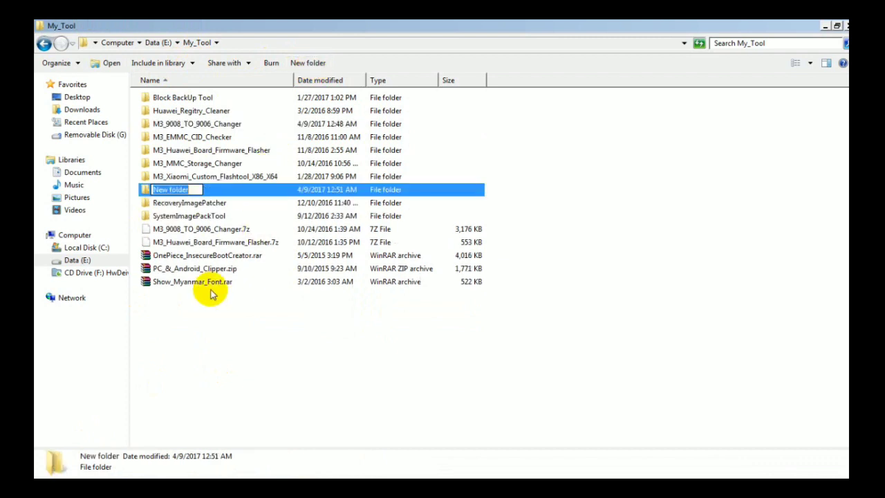
pyautogui.write('Tutorial')
pyautogui.press('Return')
pyautogui.press('Return')
pyautogui.hotkey('ctrl', 'v')
pyautogui.click(249, 194)
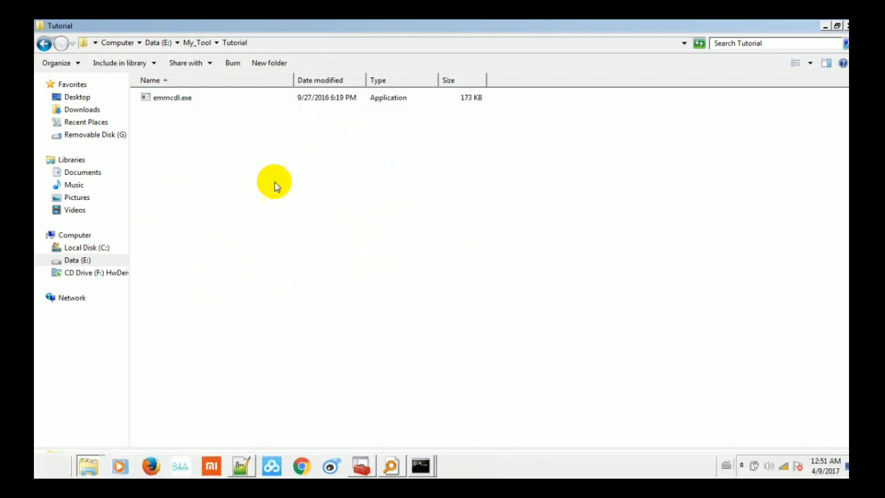
# - Copy mprg8x10.mbn from the MSM8x1x folder into Tutorial
pyautogui.click(43, 45)
pyautogui.doubleClick(202, 123)
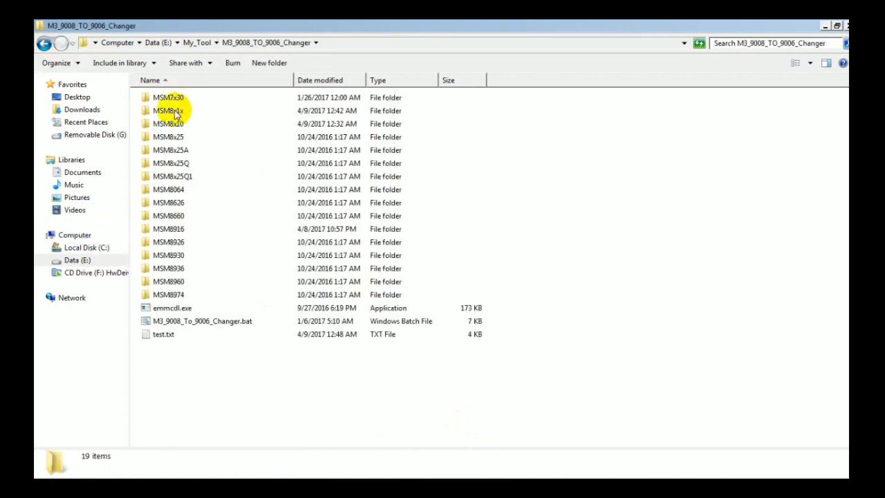
pyautogui.doubleClick(169, 111)
pyautogui.press('Down')
pyautogui.press('Down')
pyautogui.press('Down')
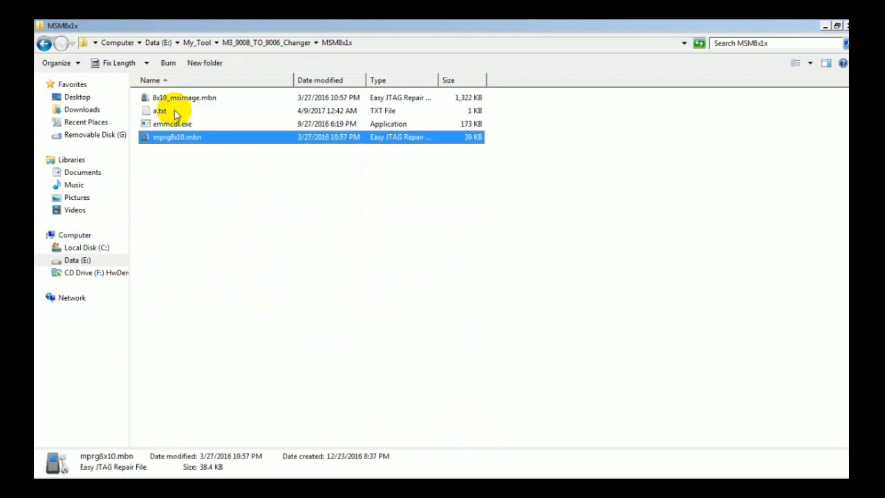
pyautogui.press('BackSpace')
pyautogui.press('Down')
pyautogui.press('Down')
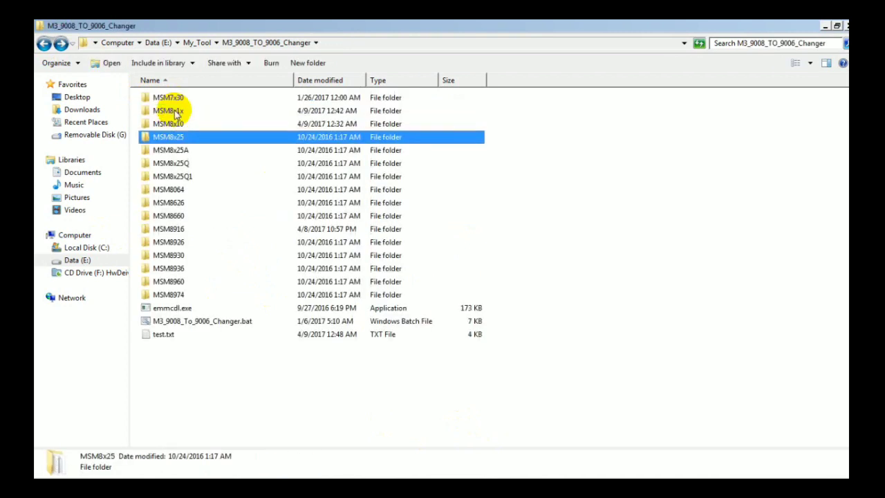
pyautogui.press('BackSpace')
pyautogui.press('Down')
pyautogui.press('Down')
pyautogui.press('Down')
pyautogui.press('Down')
pyautogui.press('Down')
pyautogui.press('Down')
pyautogui.press('Down')
pyautogui.press('Return')
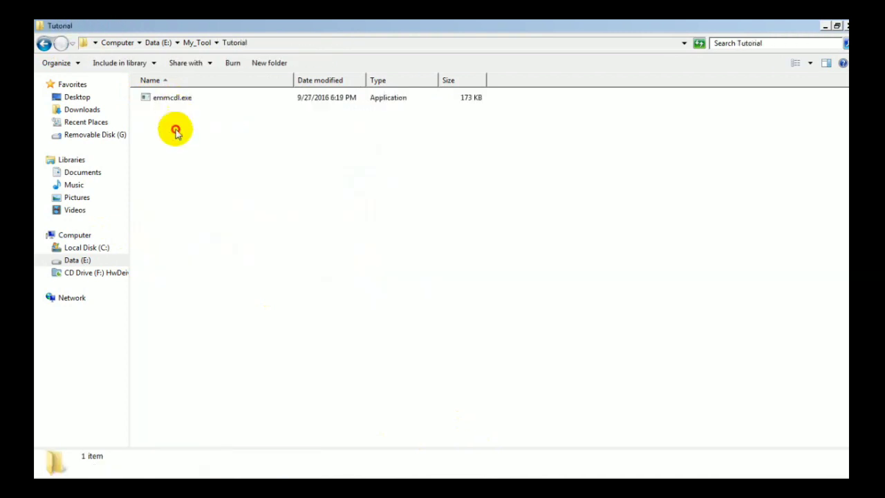
pyautogui.hotkey('ctrl', 'v')
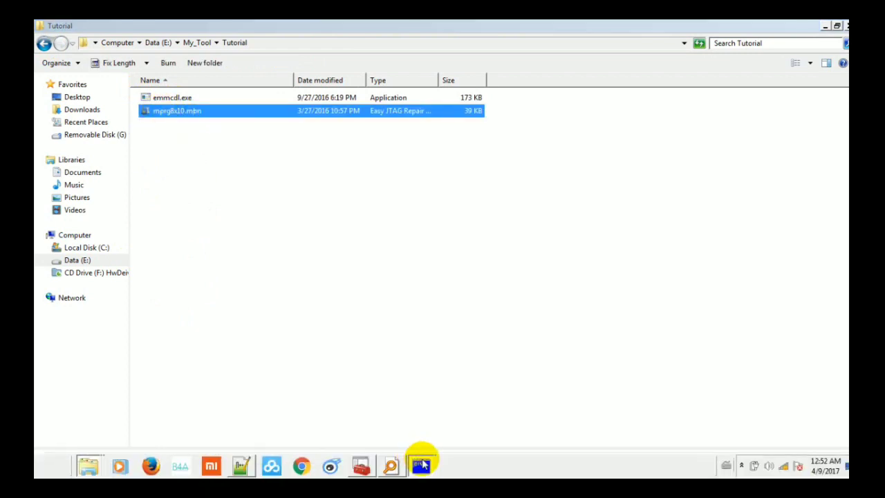
# - Change the programmer file to lowercase mprg8x10.mbn and add the -i option to the emmcdl command
pyautogui.click(421, 463)
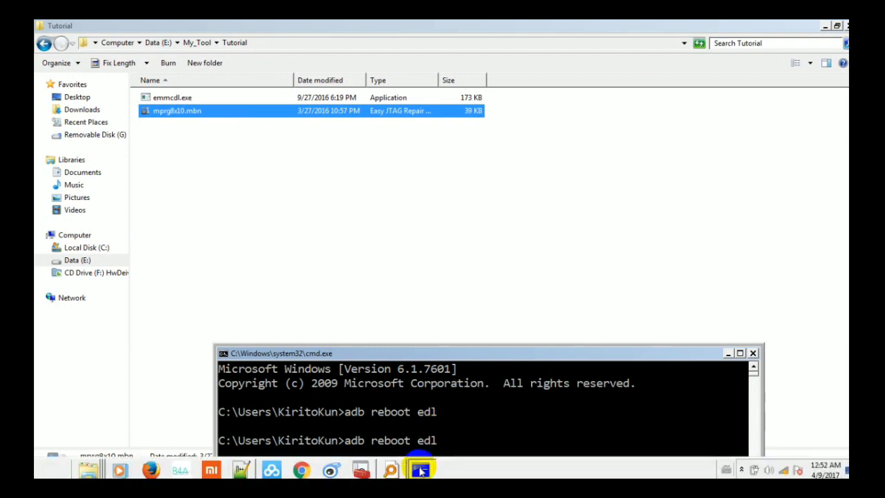
pyautogui.hotkey('alt', 'Tab')
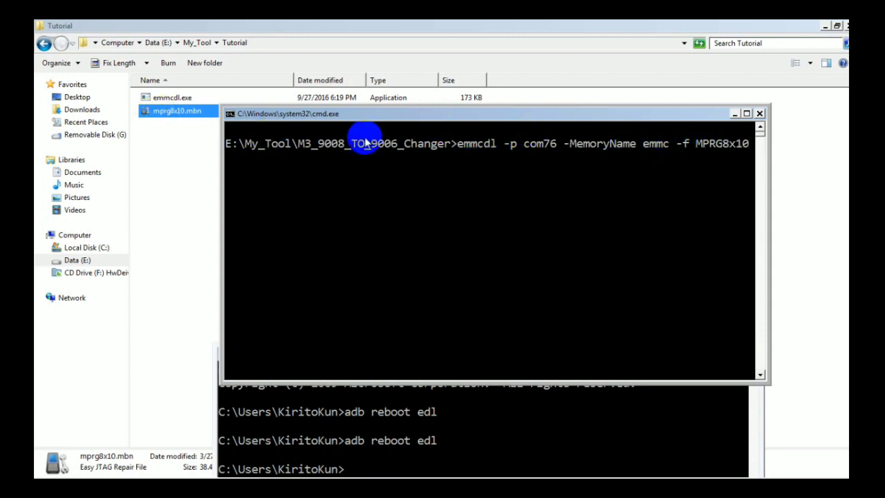
pyautogui.press('Left')
pyautogui.press('Left')
pyautogui.press('Left')
pyautogui.press('BackSpace')
pyautogui.press('BackSpace')
pyautogui.press('BackSpace')
pyautogui.press('BackSpace')
pyautogui.write('mprg8x10.mbn')
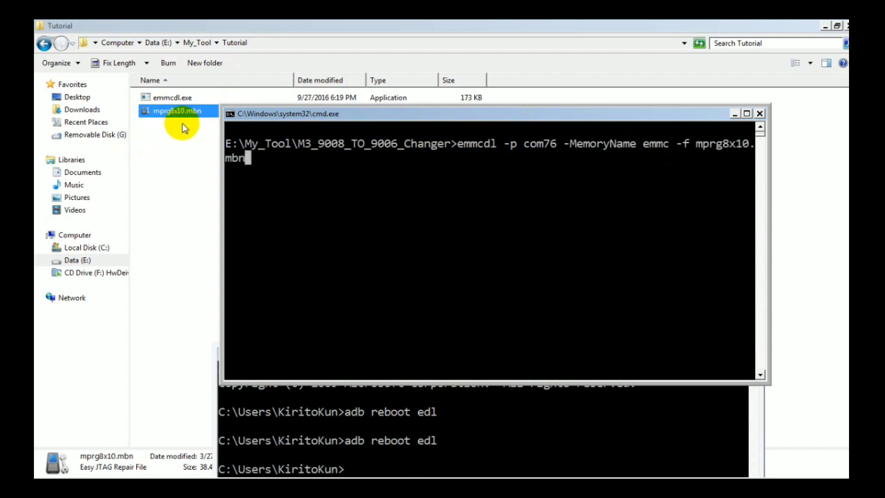
pyautogui.write(' -i')
pyautogui.moveTo(415, 470)
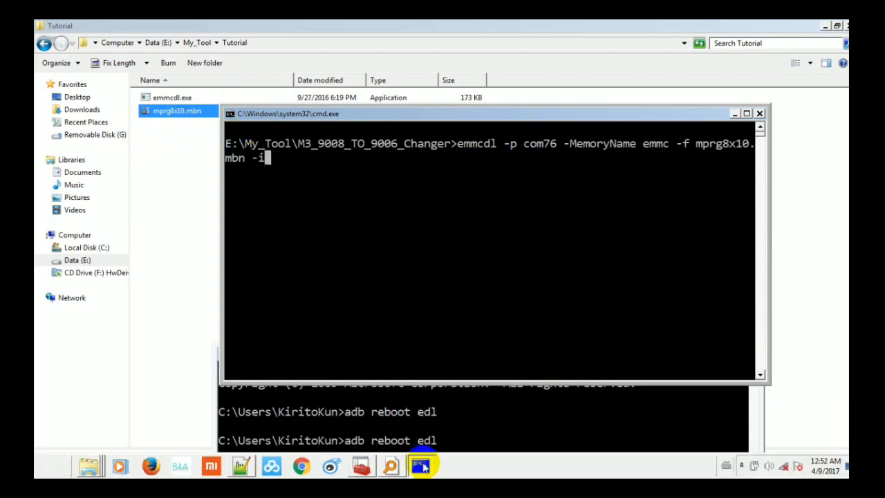
pyautogui.click(242, 466)
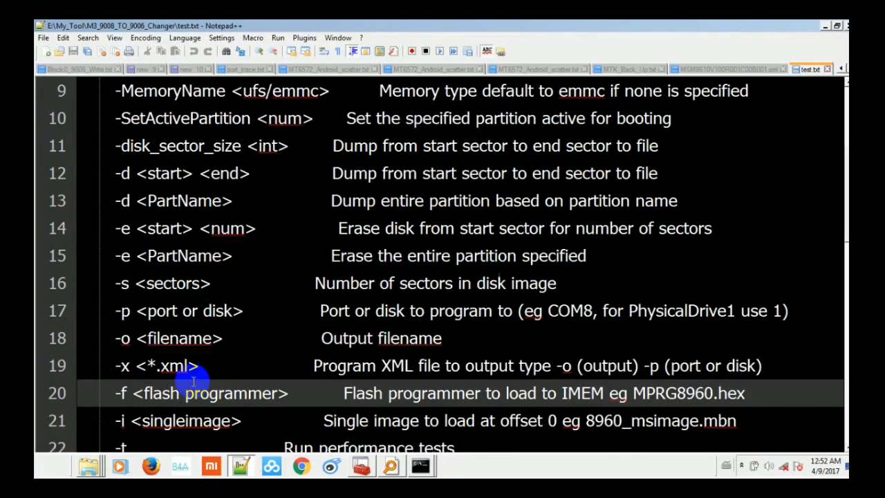
# - Look up the -i <singleimage> option and its example file 8960_msimage.mbn in test.txt
pyautogui.moveTo(114, 419); pyautogui.dragTo(249, 415)
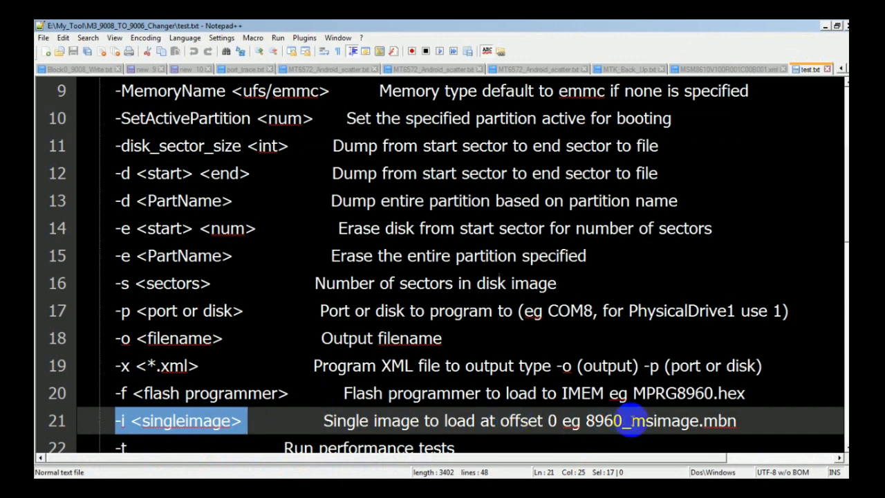
pyautogui.moveTo(586, 421); pyautogui.dragTo(749, 423)
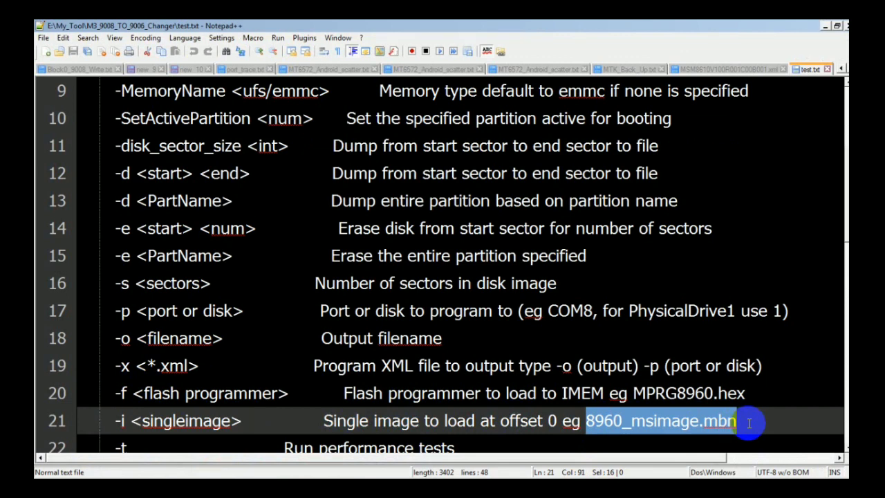
pyautogui.hotkey('alt', 'Tab')
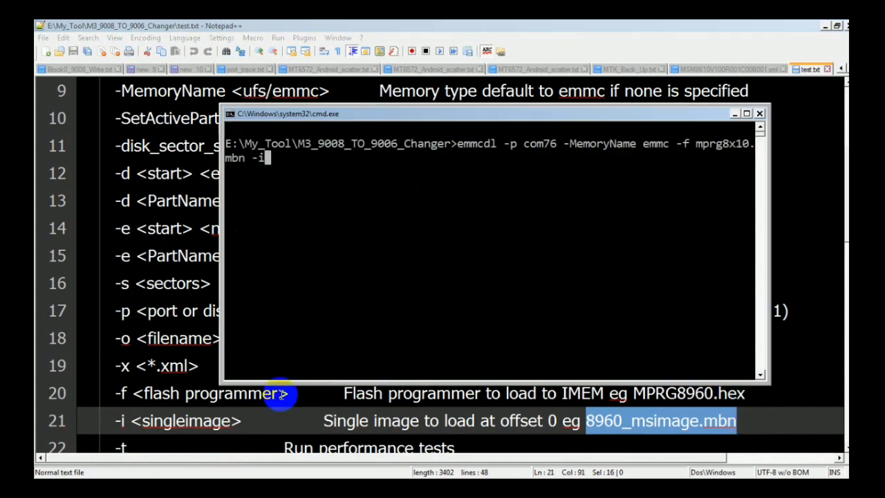
pyautogui.hotkey('alt', 'Tab')
pyautogui.hotkey('alt', 'Tab')
pyautogui.hotkey('alt', 'Tab')
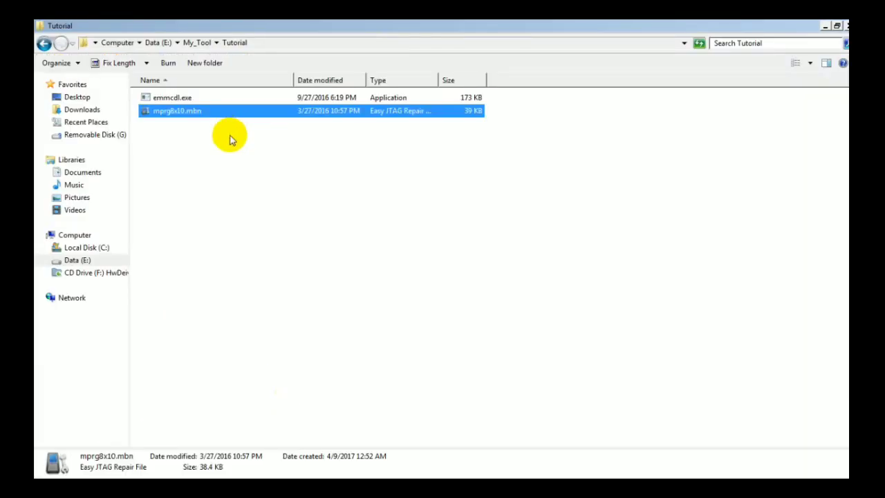
# - Copy 8x10_msimage.mbn from MSM8x1x into the Tutorial folder, then restore the command window
pyautogui.click(44, 43)
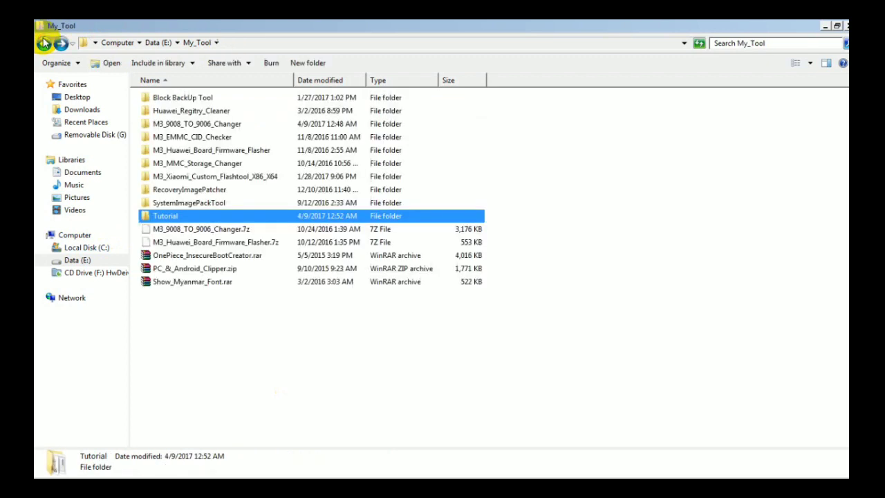
pyautogui.doubleClick(169, 123)
pyautogui.click(169, 112)
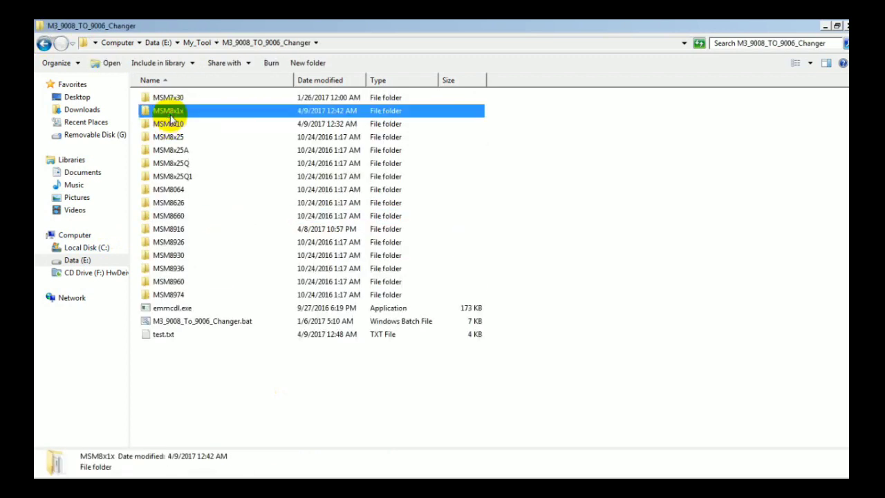
pyautogui.doubleClick(170, 113)
pyautogui.click(172, 123)
pyautogui.press('Home')
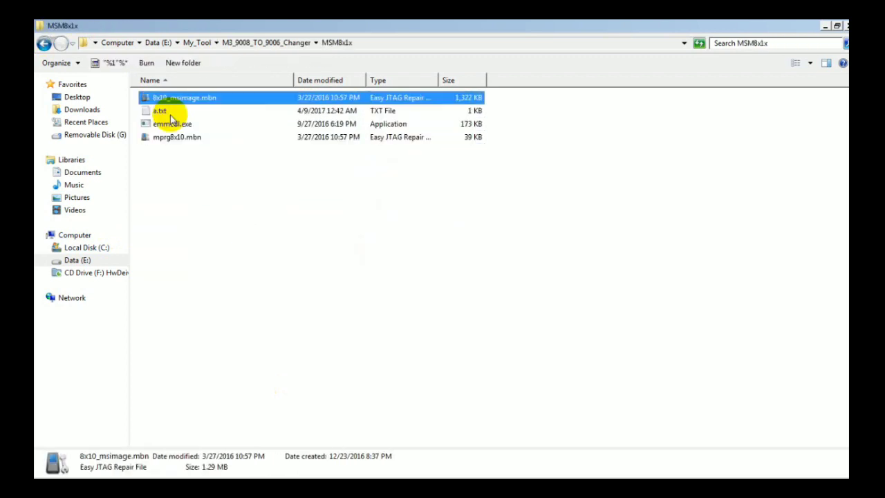
pyautogui.press('BackSpace')
pyautogui.press('BackSpace')
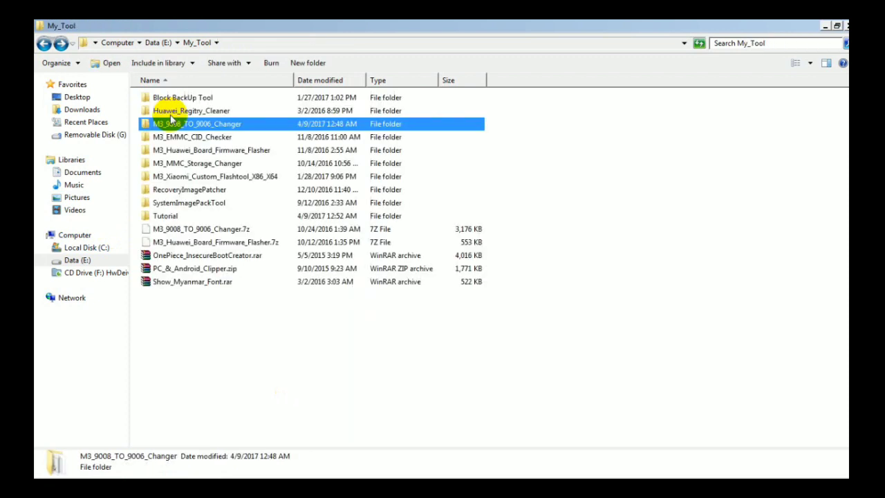
pyautogui.press('Down')
pyautogui.press('Down')
pyautogui.press('Down')
pyautogui.press('Down')
pyautogui.press('Down')
pyautogui.press('Down')
pyautogui.press('Down')
pyautogui.press('Return')
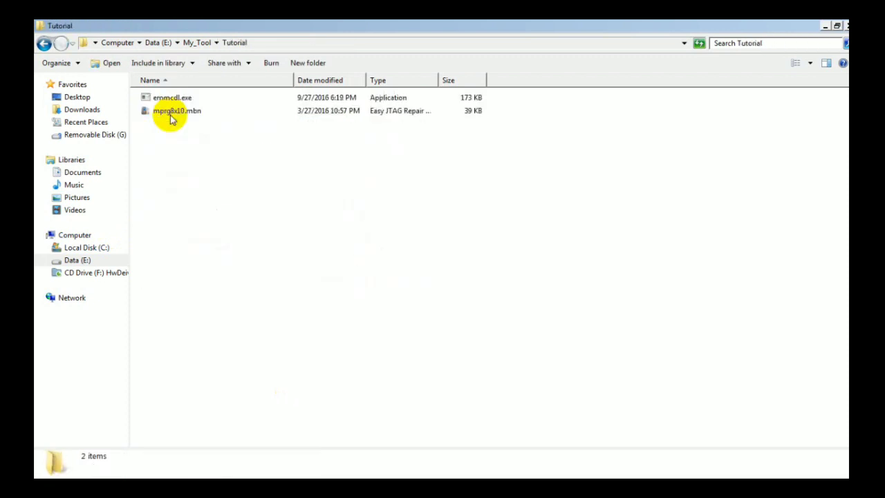
pyautogui.hotkey('ctrl', 'v')
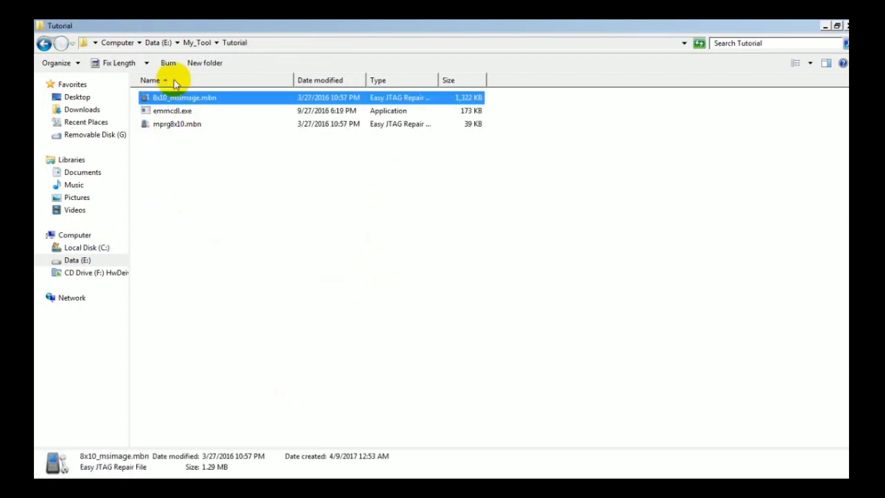
pyautogui.moveTo(376, 468)
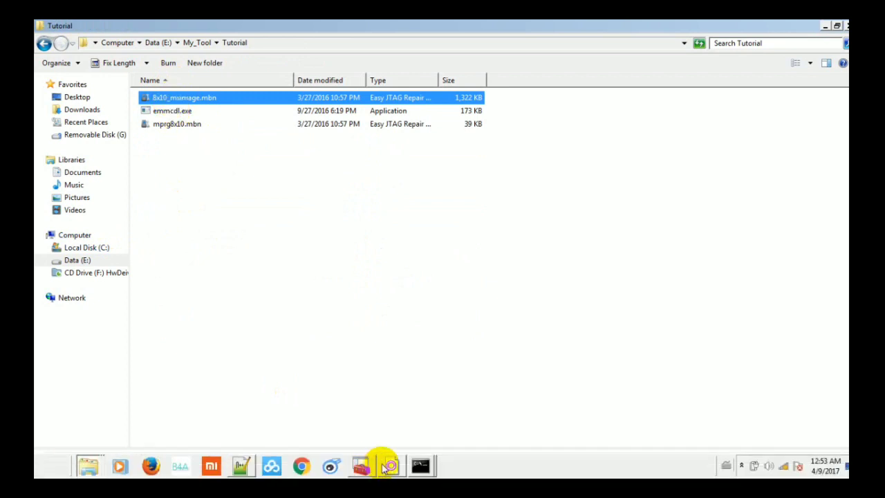
pyautogui.click(420, 467)
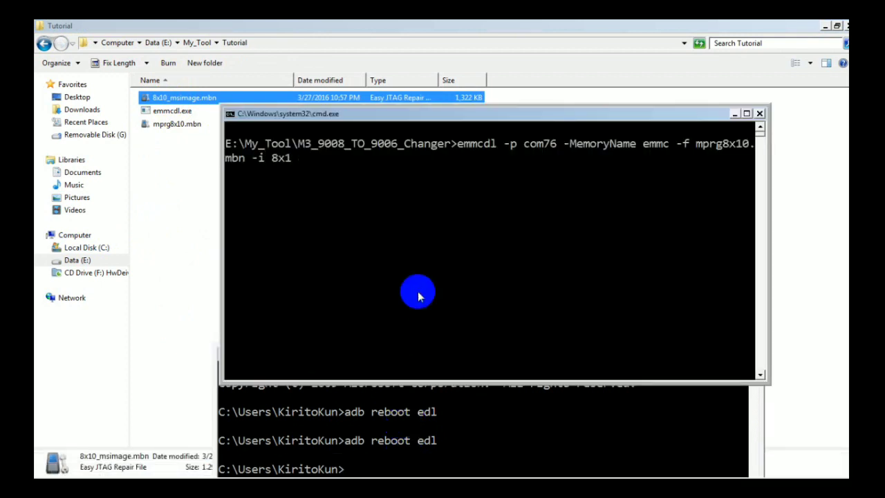
# - Complete the image name as 8x10_msimage.mbn and run the emmcdl command on com76
pyautogui.write('_msi')
pyautogui.write('mahe')
pyautogui.press('BackSpace')
pyautogui.press('BackSpace')
pyautogui.write('ge.mbn')
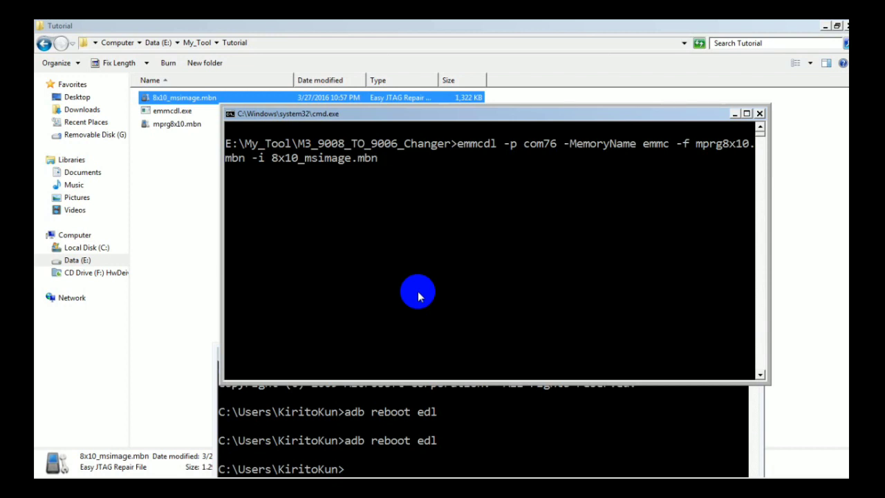
pyautogui.press('Return')
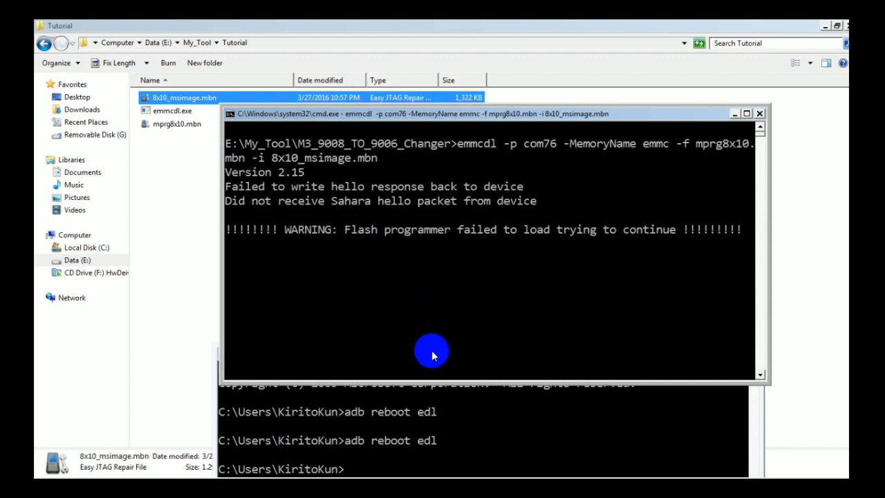
# - Reboot the phone into EDL with adb reboot edl and rerun the same emmcdl command
pyautogui.click(424, 420)
pyautogui.press('Up')
pyautogui.press('Return')
pyautogui.click(474, 299)
pyautogui.press('Up')
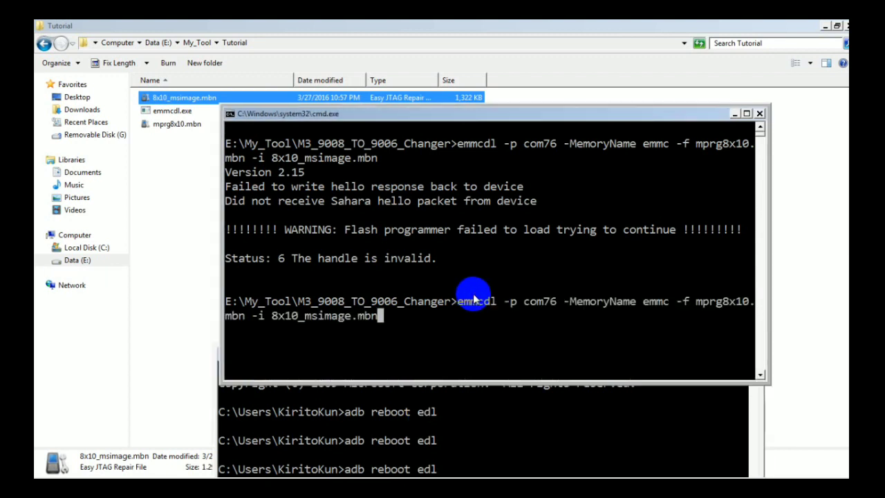
pyautogui.press('Return')
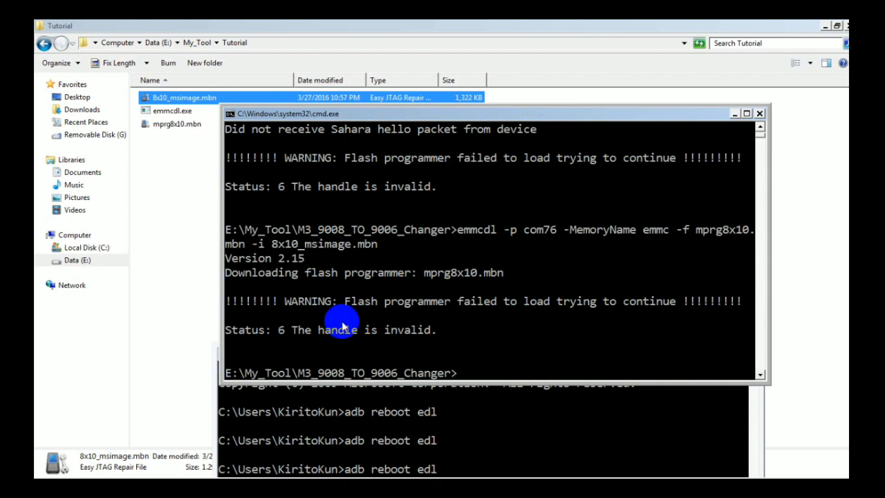
# - Open a command window in the Tutorial folder
pyautogui.click(171, 230)
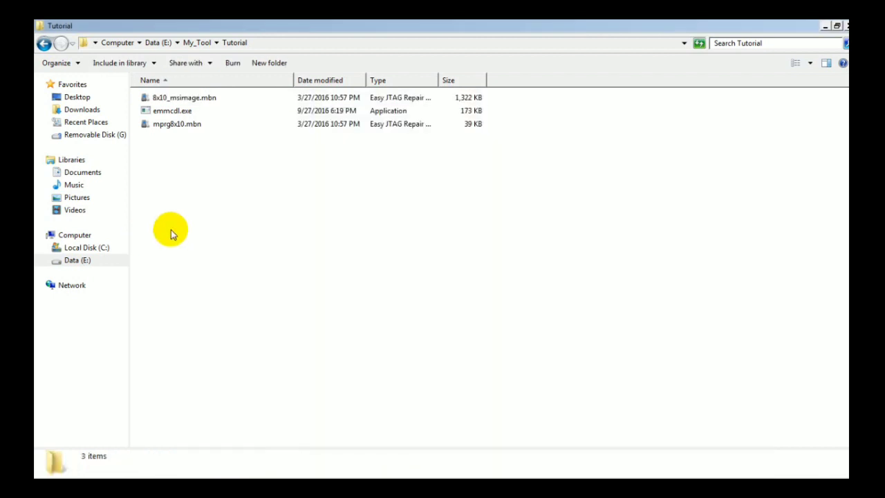
pyautogui.keyDown('shift'); pyautogui.rightClick(174, 231); pyautogui.keyUp('shift')
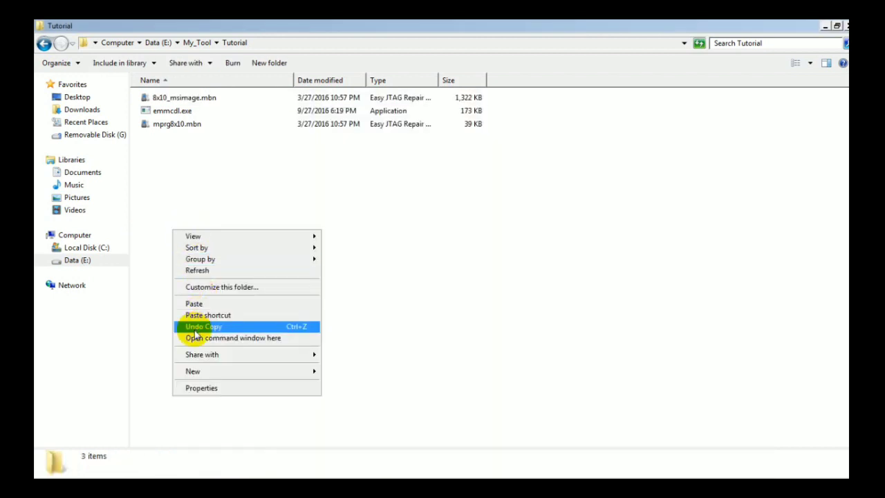
pyautogui.click(193, 339)
pyautogui.moveTo(300, 120); pyautogui.dragTo(429, 209)
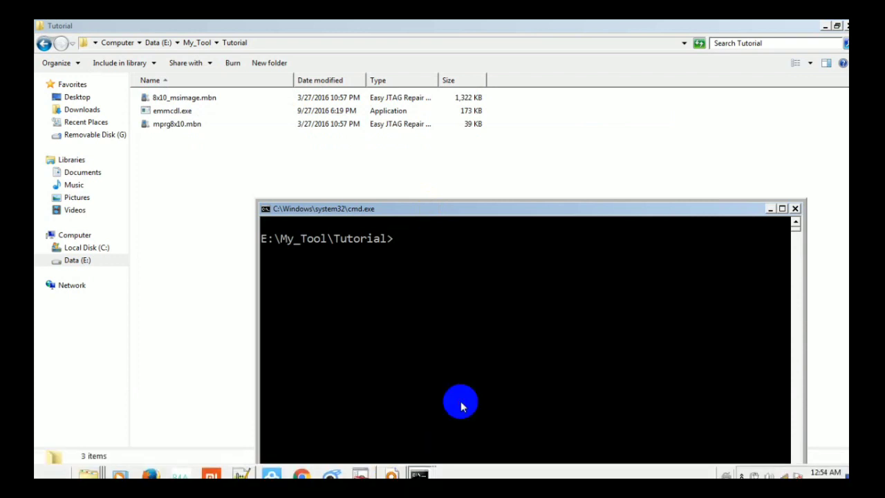
# - Run emmcdl -p com76 -MemoryName emmc -f mprg8x10.mbn -i 8x10_msimage.mbn to write the image
pyautogui.write('emmcdl')
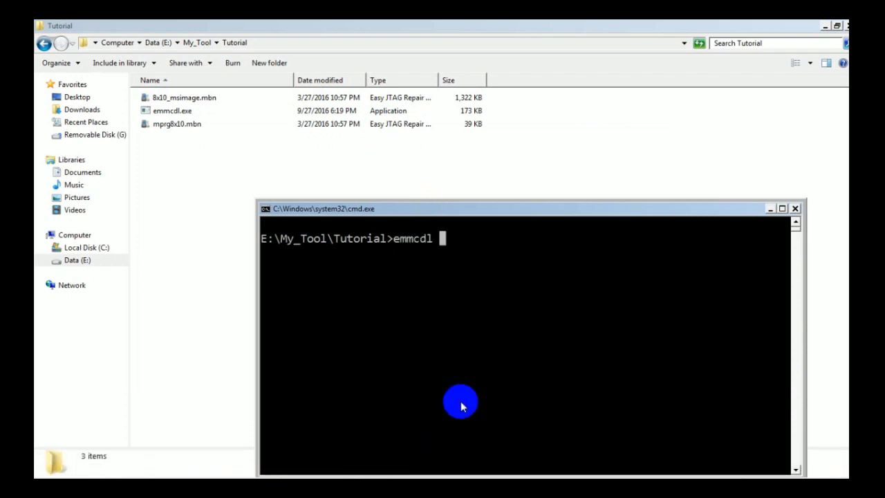
pyautogui.write(' -p com76 -Memo')
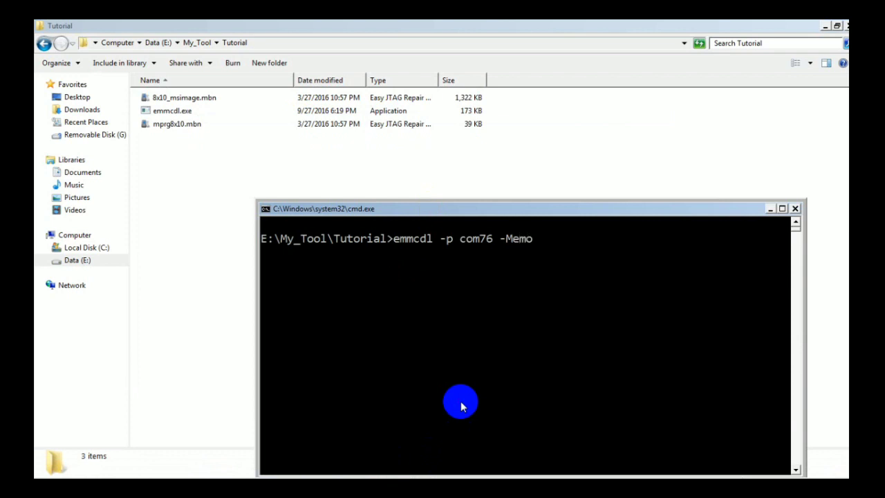
pyautogui.write('ryName emmc -f')
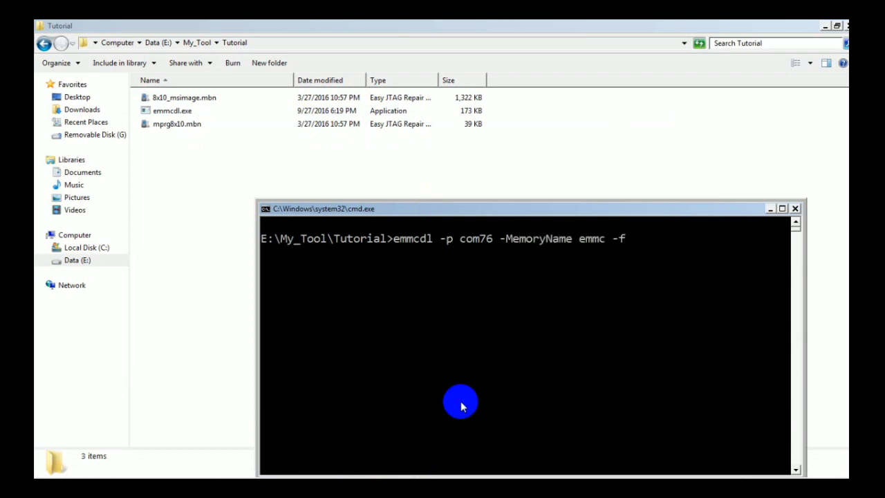
pyautogui.write(' mprg8x10.m')
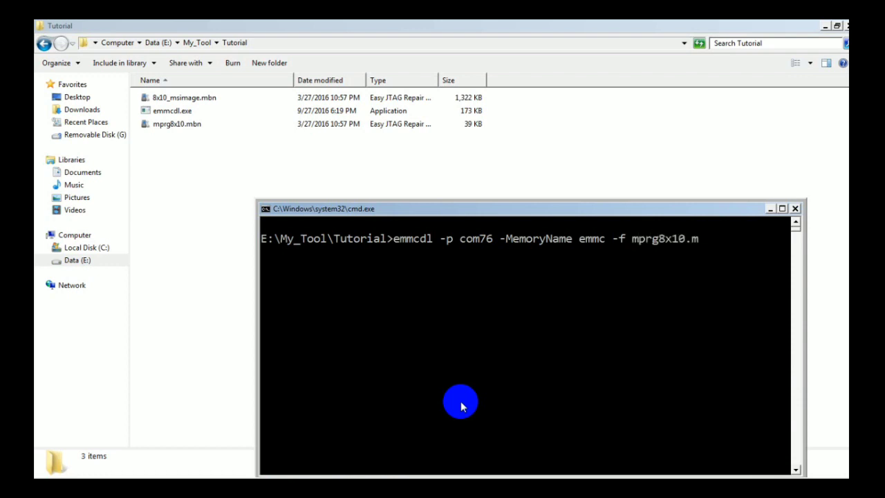
pyautogui.write('bn -i 8x10_msimage.mbn')
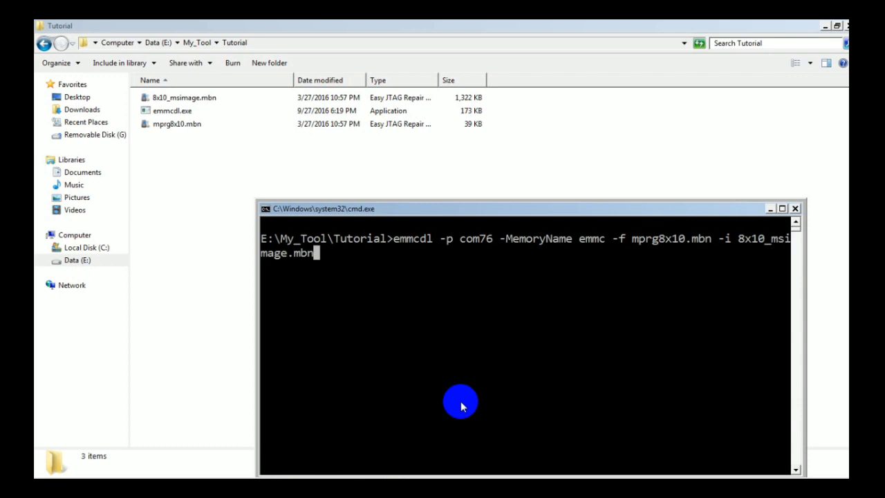
pyautogui.press('Return')
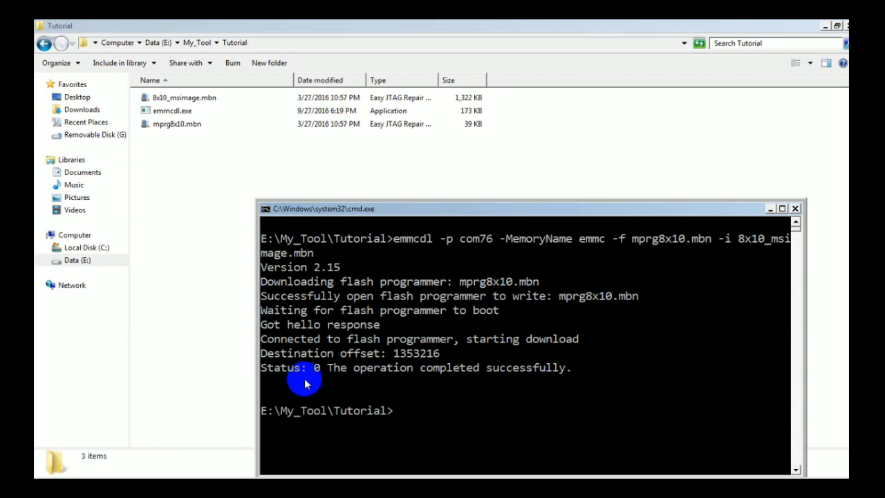
# - Confirm in Device Manager's Ports list that QDLoader 9008 (COM76) became Diagnostics 9006 (COM74)
pyautogui.moveTo(345, 474)
pyautogui.click(384, 467)
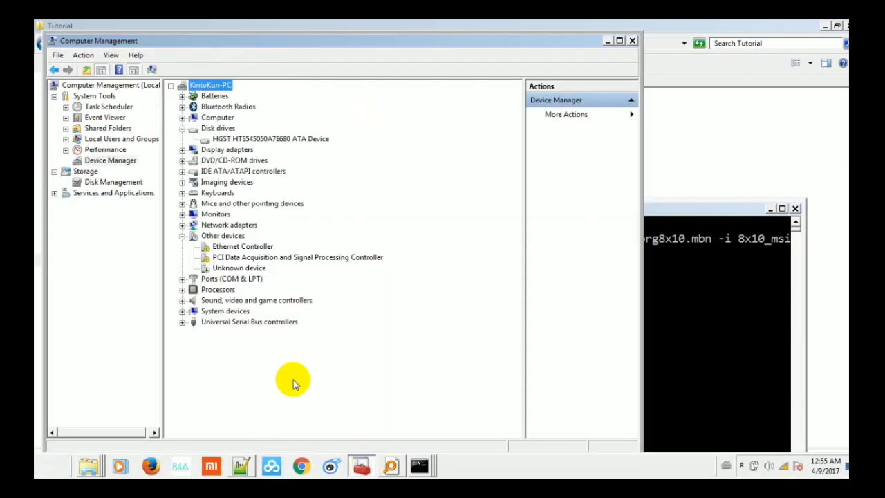
pyautogui.click(183, 279)
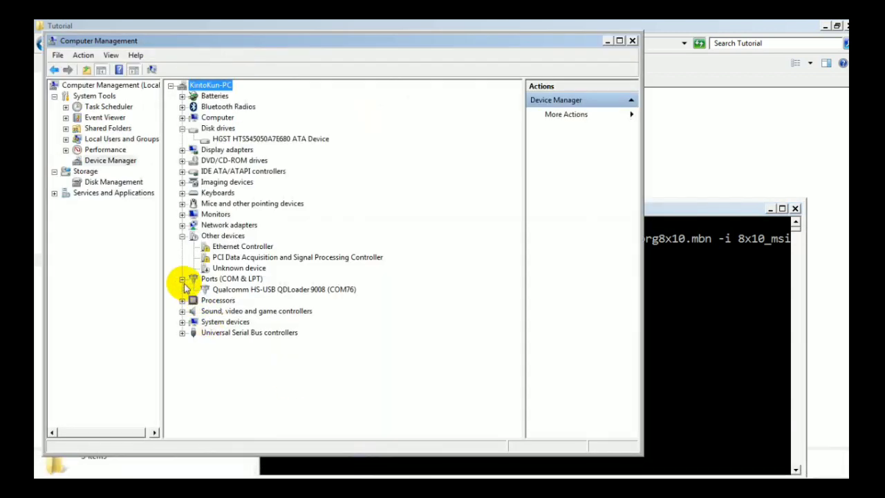
pyautogui.click(261, 292)
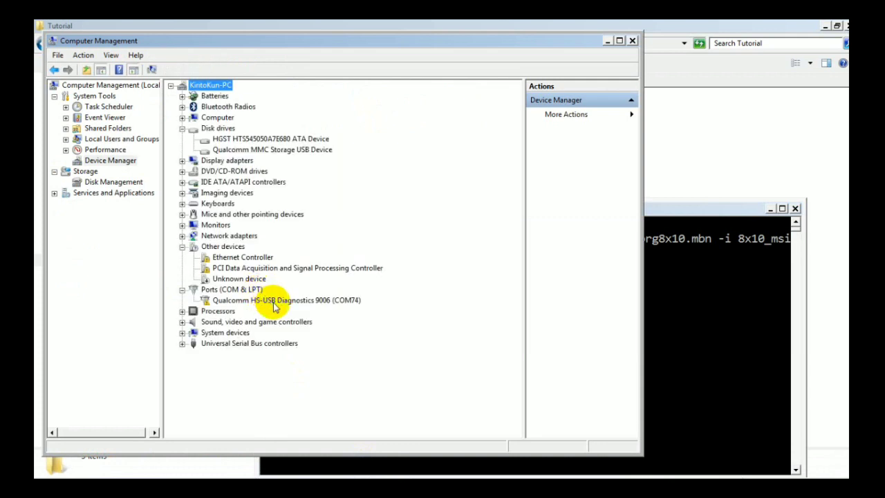
pyautogui.click(275, 303)
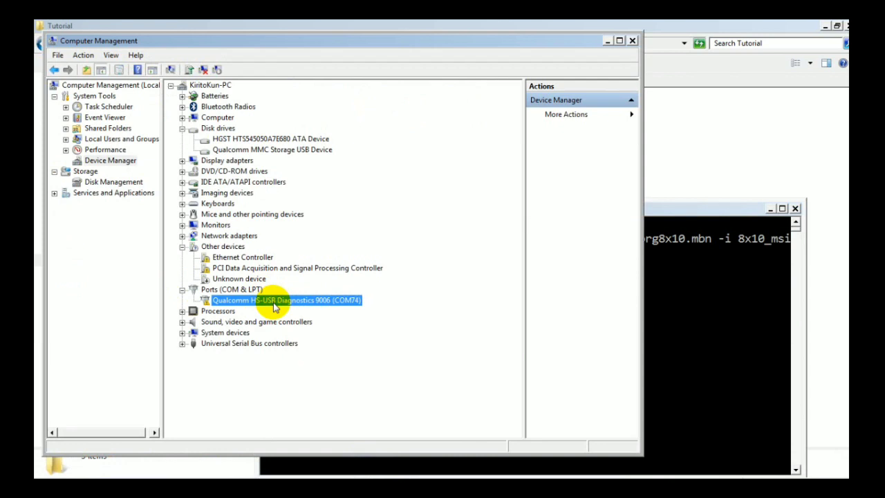
pyautogui.click(735, 348)
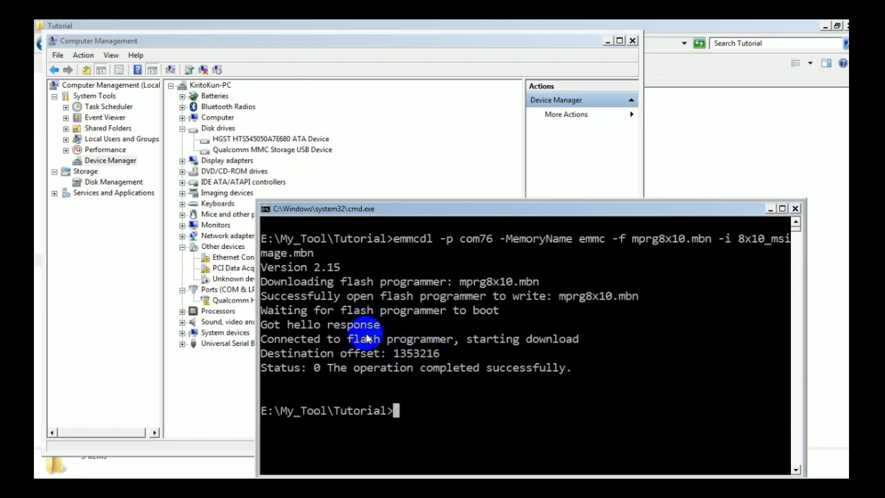
pyautogui.click(109, 311)
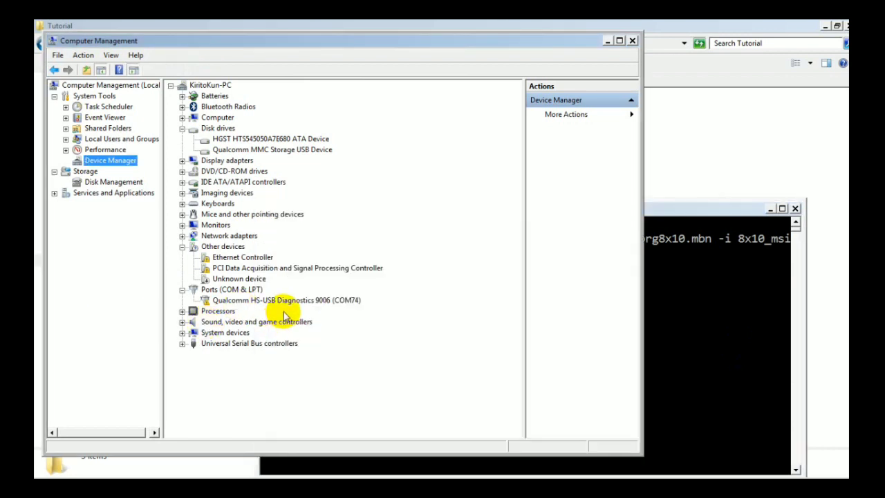
# - Permanently delete 8x10_msimage.mbn from the Tutorial folder
pyautogui.click(694, 150)
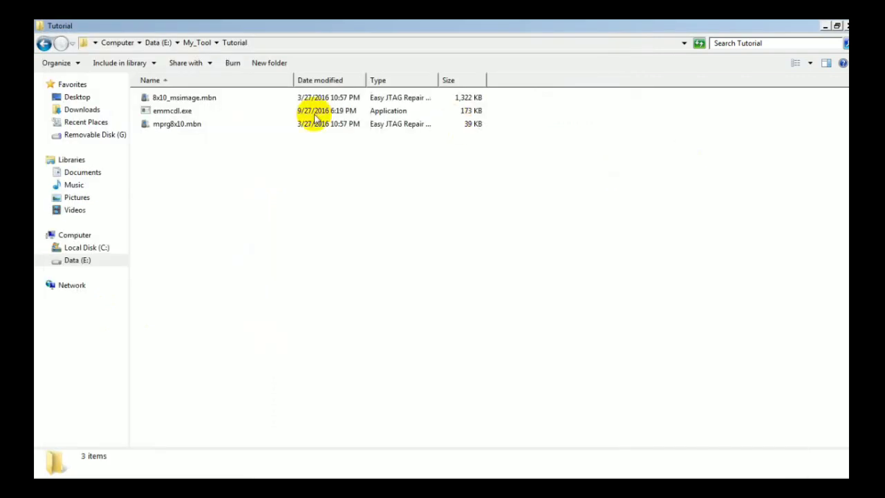
pyautogui.click(203, 102)
pyautogui.hotkey('shift', 'Delete')
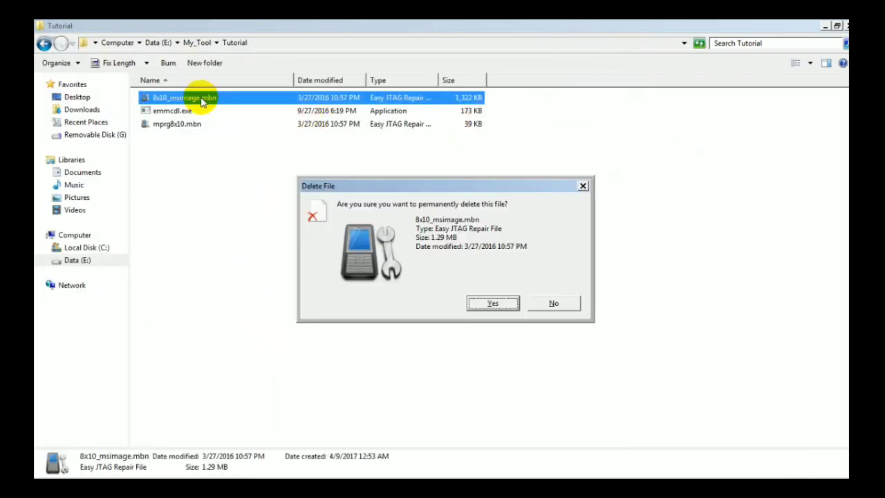
pyautogui.press('Return')
# - Browse Data (E:) to the Qualcomm EMMC bootloaderimage folder and select the original 8x10_msimage.mbn
pyautogui.click(90, 262)
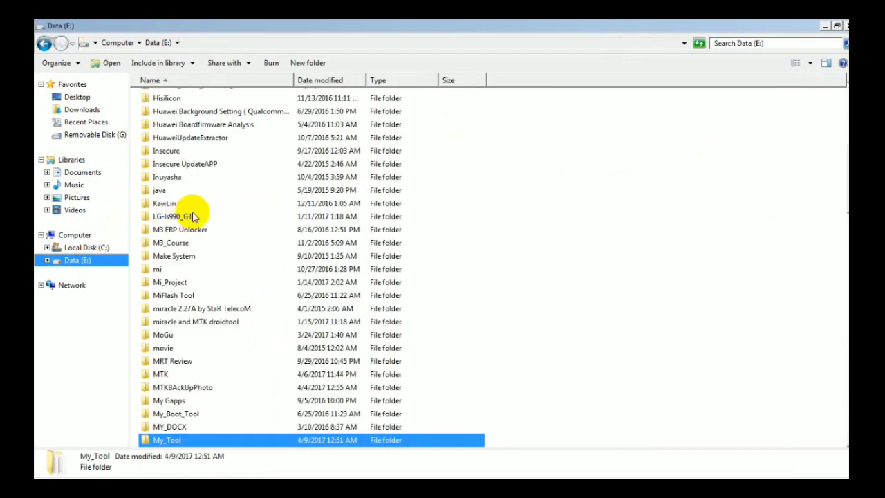
pyautogui.click(193, 217)
pyautogui.write('qualcomm')
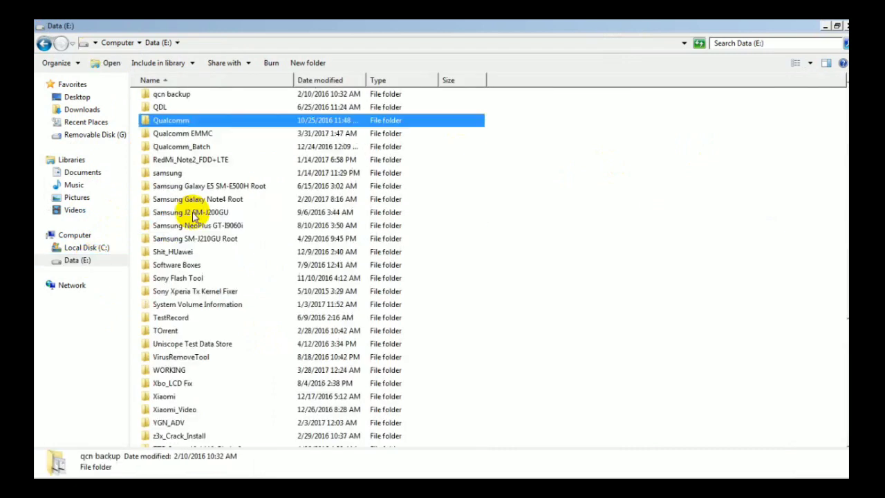
pyautogui.press('Down')
pyautogui.press('Return')
pyautogui.press('Return')
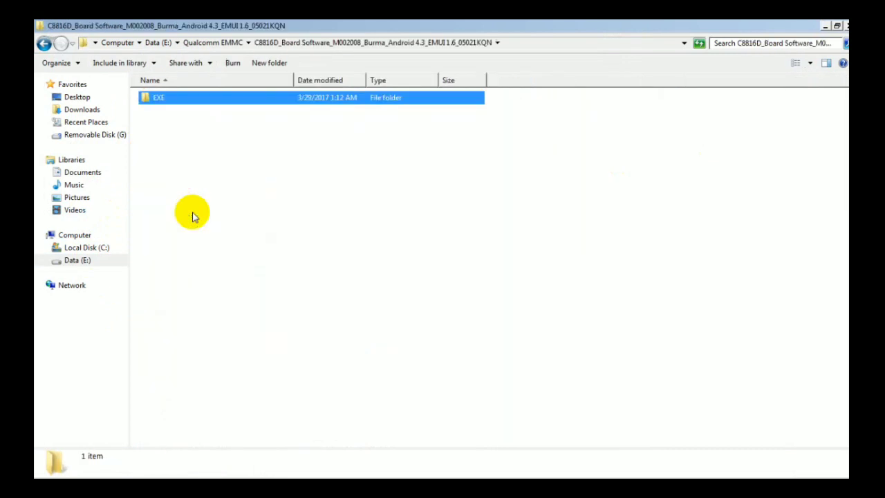
pyautogui.press('Return')
pyautogui.press('a')
pyautogui.press('Return')
pyautogui.press('Down')
pyautogui.press('Up')
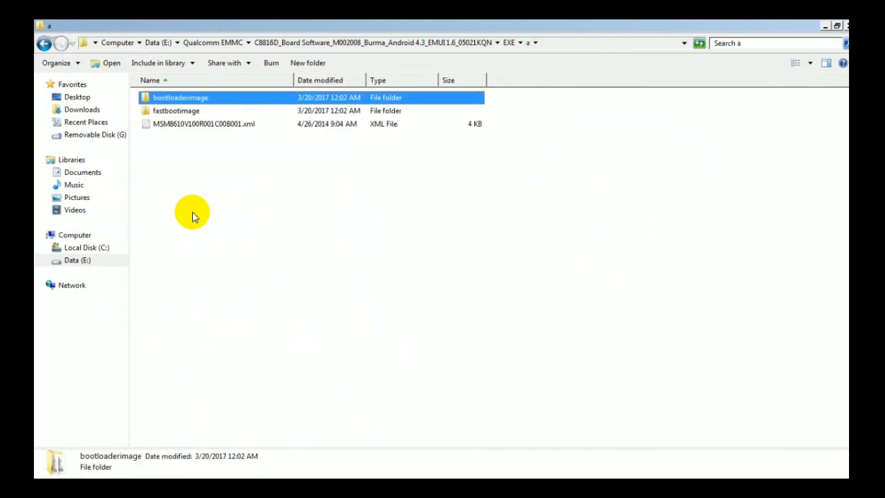
pyautogui.press('Return')
pyautogui.press('Down')
pyautogui.press('Up')
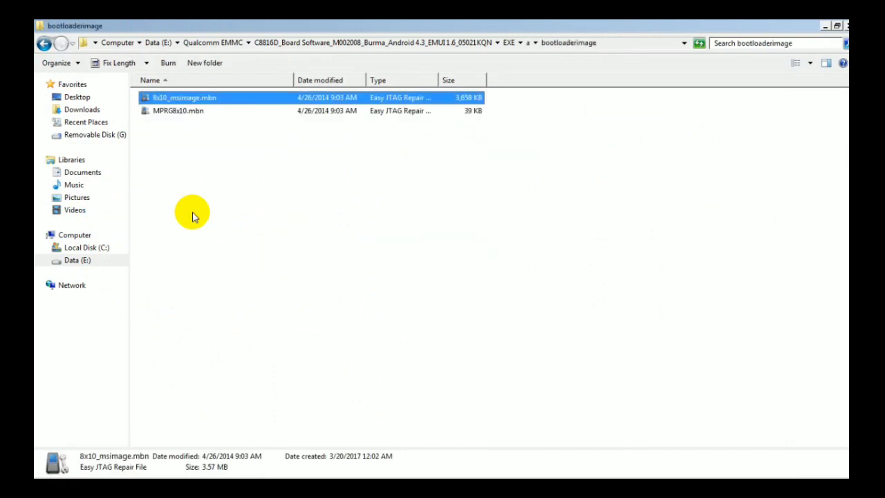
# - Paste 8x10_msimage.mbn into the Tutorial folder and switch back to the earlier command console
pyautogui.press('BackSpace')
pyautogui.press('BackSpace')
pyautogui.press('BackSpace')
pyautogui.press('BackSpace')
pyautogui.press('BackSpace')
pyautogui.press('BackSpace')
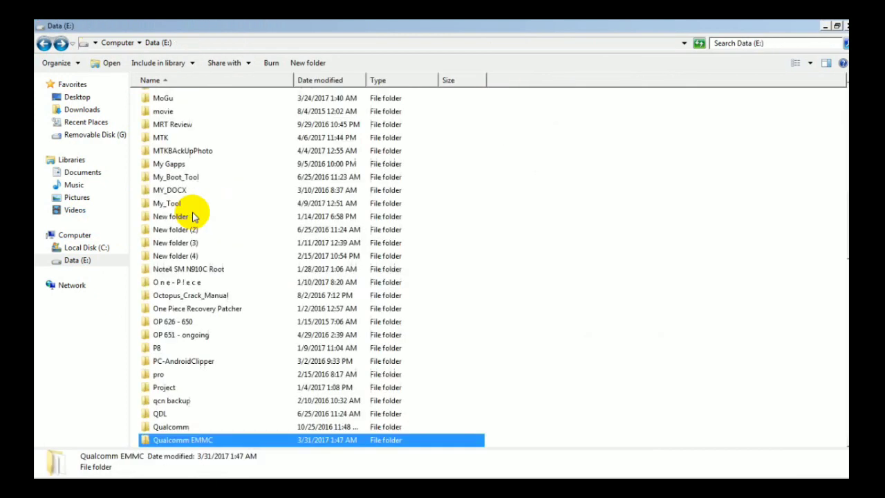
pyautogui.press('Return')
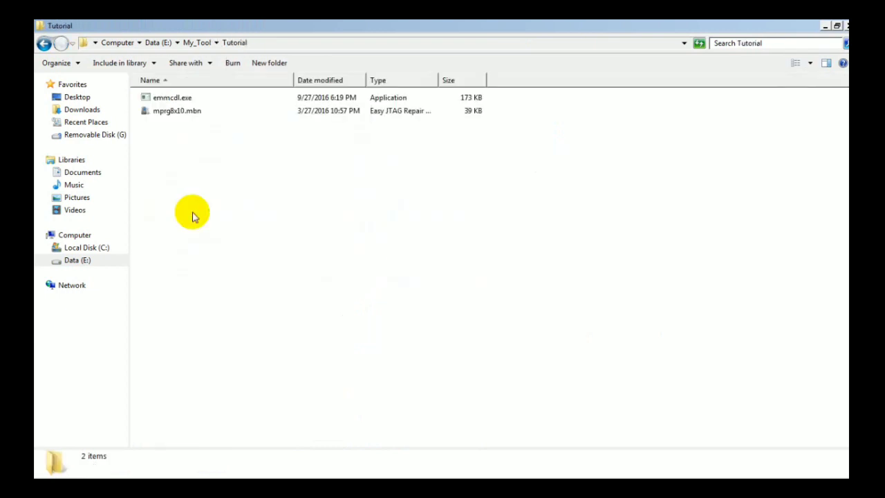
pyautogui.hotkey('ctrl', 'v')
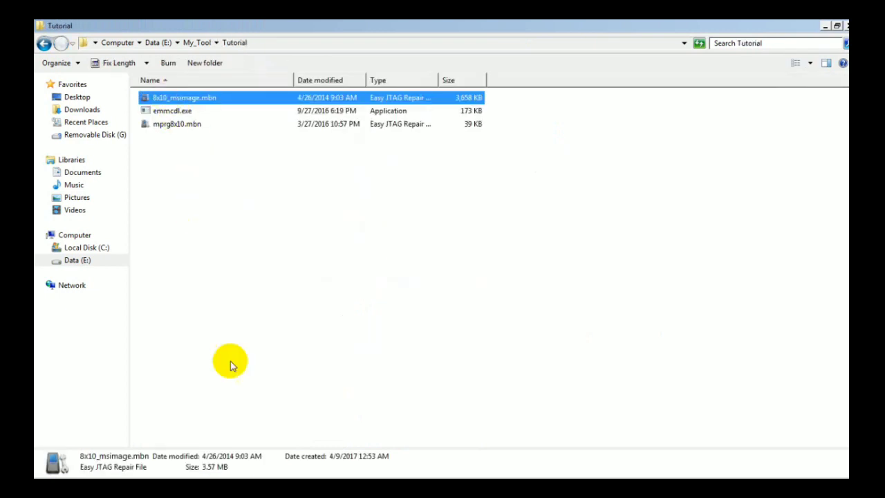
pyautogui.moveTo(398, 460)
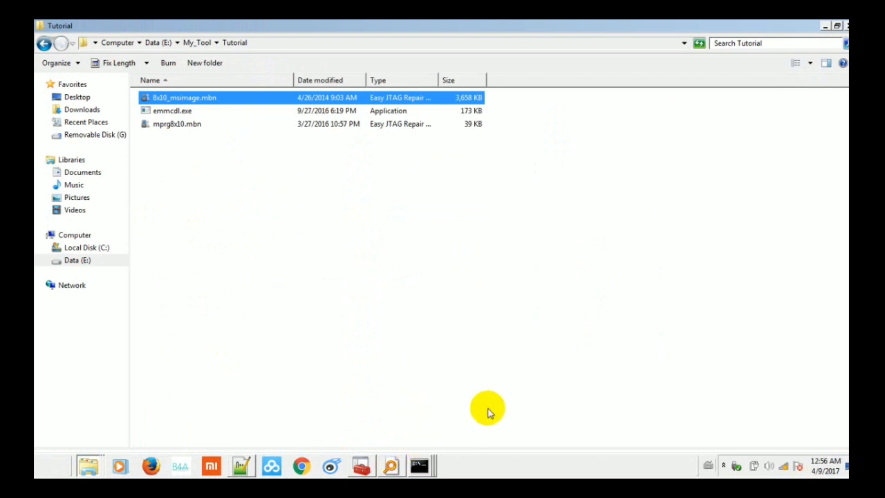
pyautogui.hotkey('alt', 'Tab')
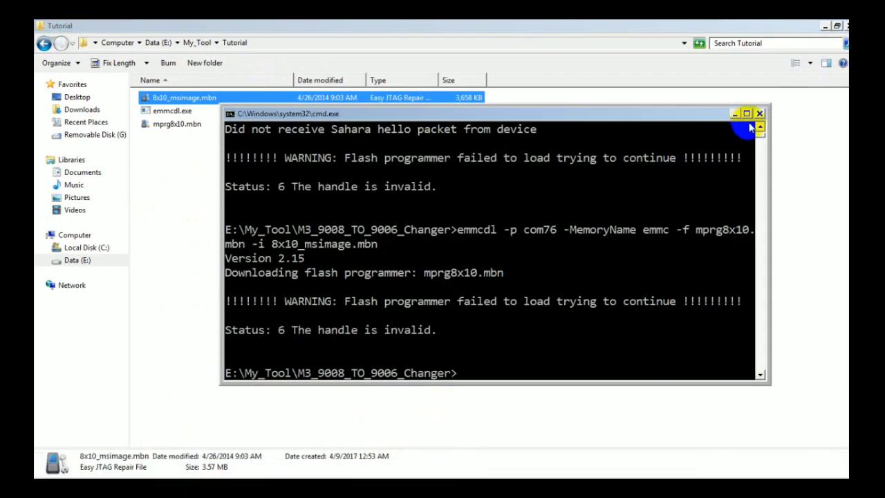
# - Close the failed console, restore the successful one, and check the phone's port in Device Manager
pyautogui.click(758, 112)
pyautogui.click(427, 467)
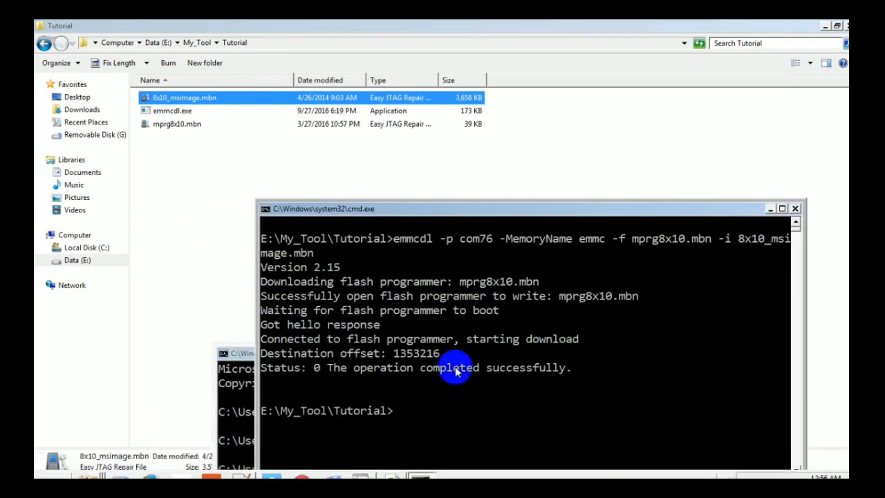
pyautogui.click(361, 466)
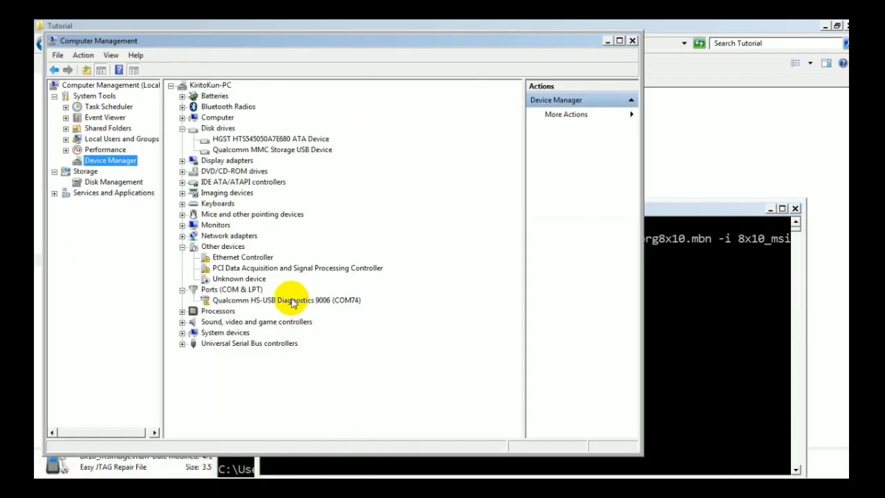
# - Open the HDDRawCopy1.02Portable folder inside Qualcomm on Data (E:)
pyautogui.click(667, 148)
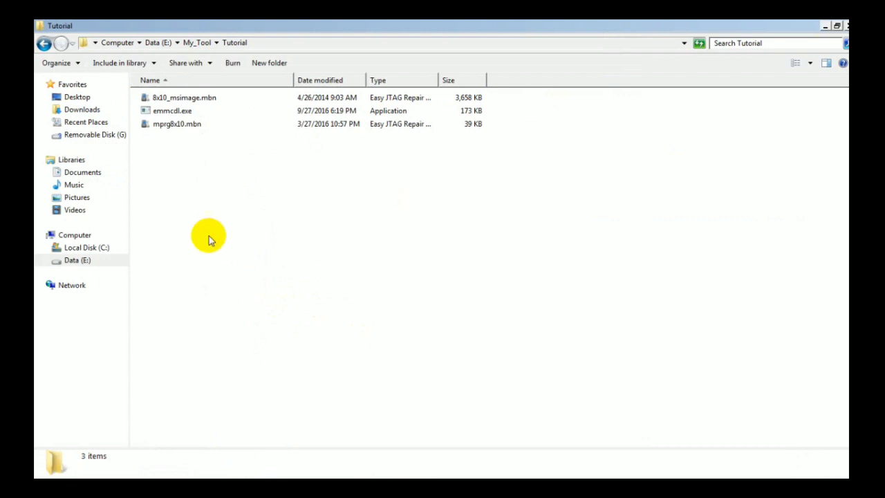
pyautogui.click(111, 260)
pyautogui.click(171, 271)
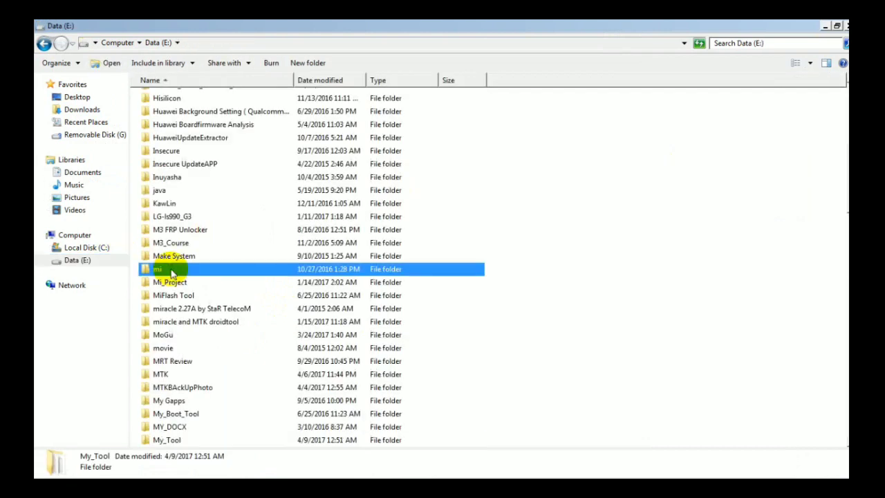
pyautogui.write('qu')
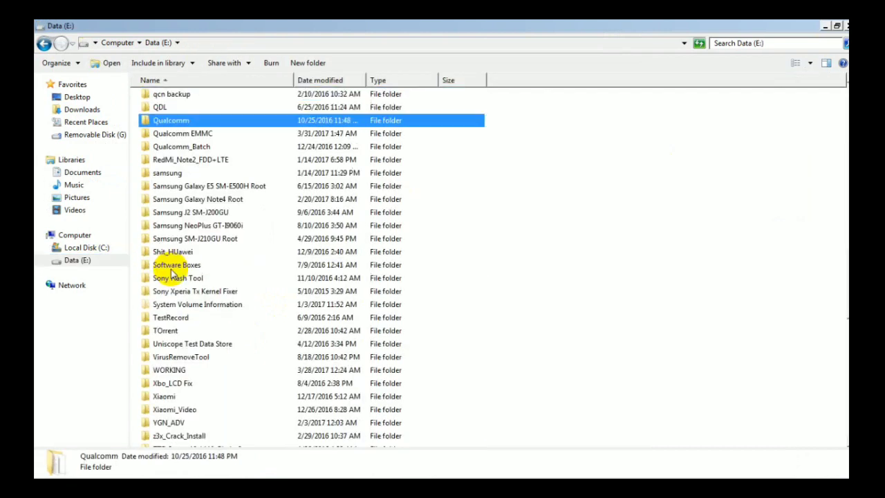
pyautogui.press('Return')
pyautogui.press('Down')
pyautogui.press('Down')
pyautogui.press('Down')
pyautogui.press('Down')
pyautogui.press('Down')
pyautogui.press('Down')
pyautogui.press('Down')
pyautogui.press('Up')
pyautogui.press('Return')
pyautogui.press('Return')
# - Start HDD Raw Copy Tool with the image file as source, check Qualcomm MMC Storage, then cancel
pyautogui.click(170, 269)
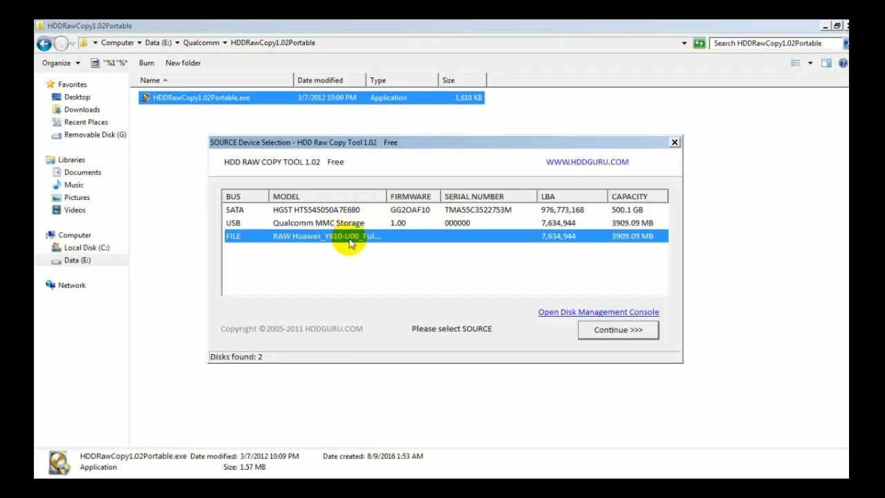
pyautogui.click(607, 331)
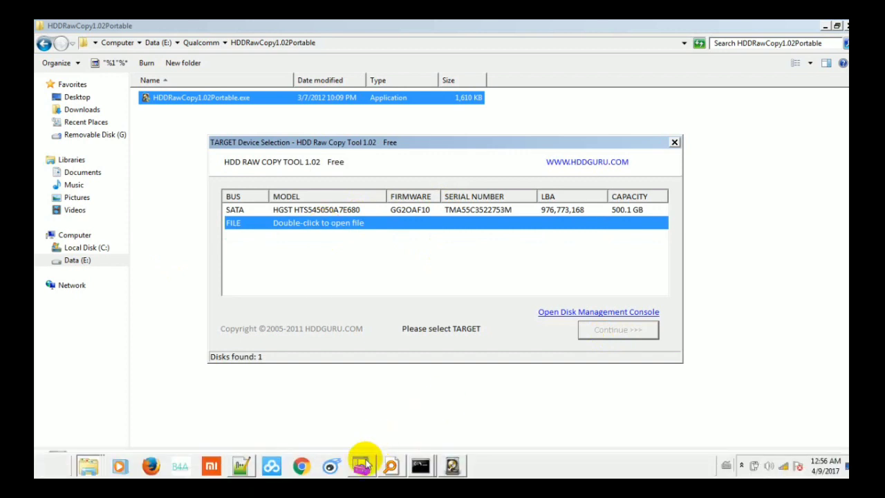
pyautogui.click(361, 466)
pyautogui.click(272, 149)
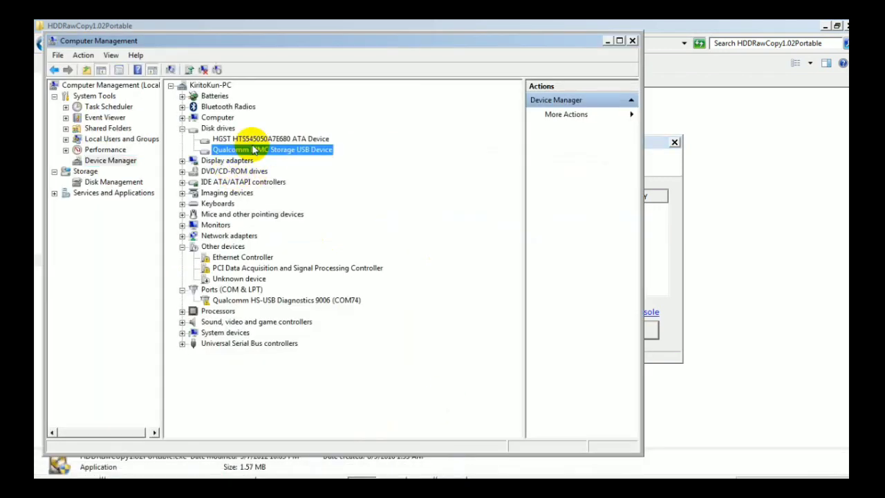
pyautogui.click(678, 218)
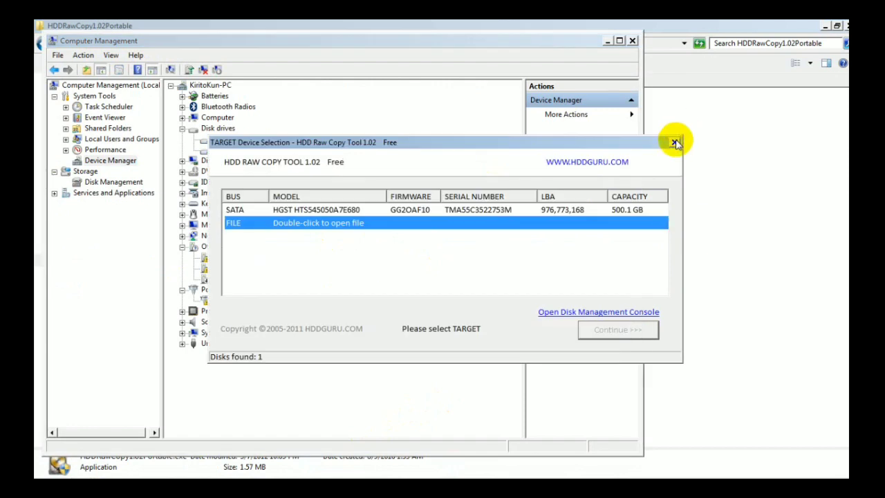
pyautogui.click(675, 141)
pyautogui.click(658, 142)
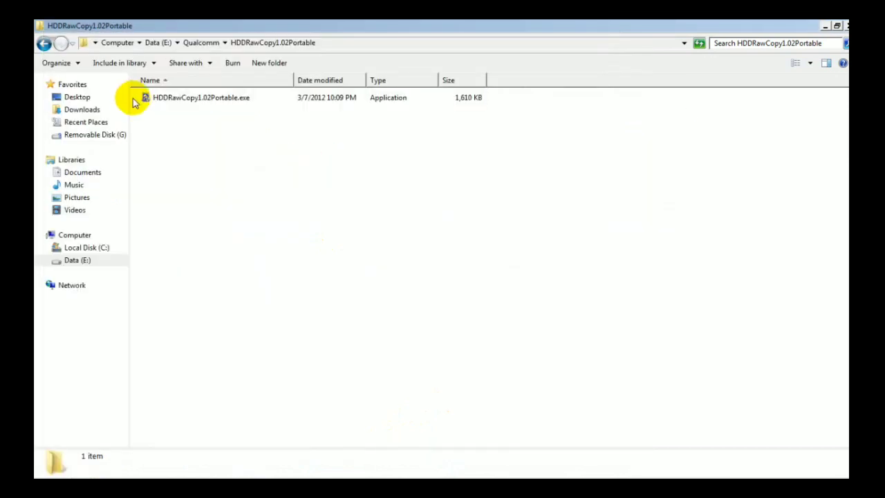
# - Run the tool as administrator and copy the Huawei Y610 image onto Qualcomm MMC Storage
pyautogui.doubleClick(166, 97)
pyautogui.rightClick(166, 97)
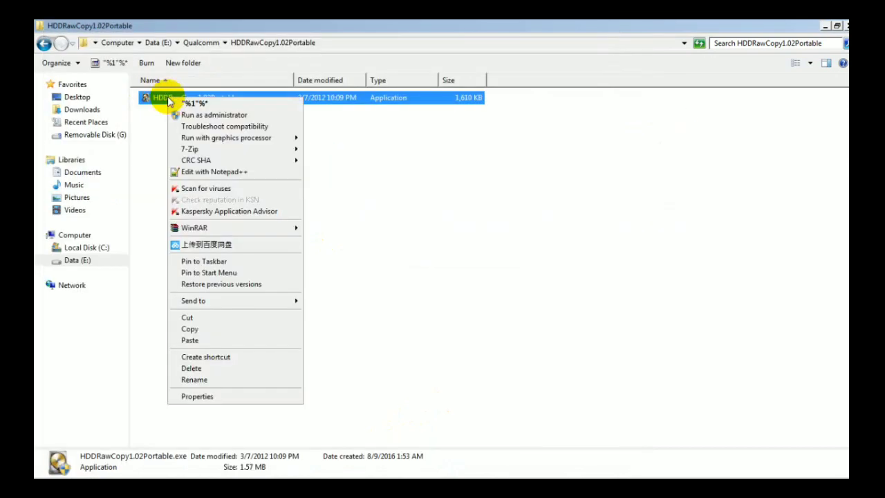
pyautogui.click(167, 97)
pyautogui.rightClick(166, 95)
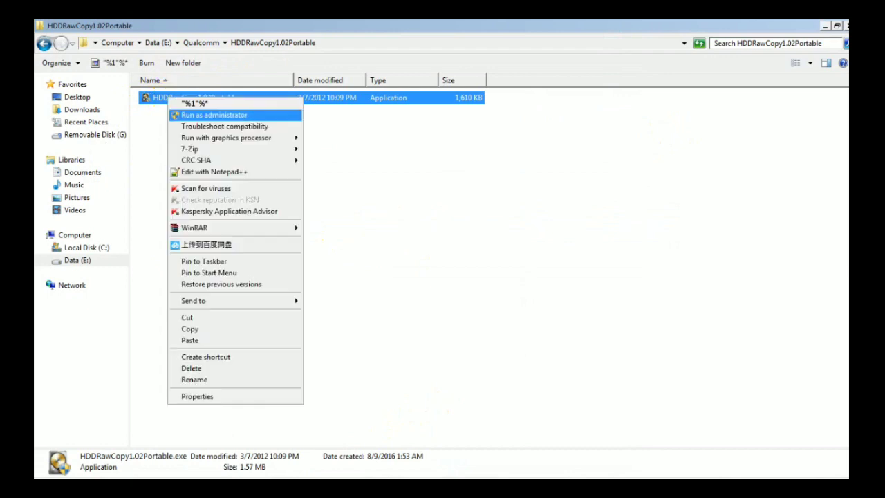
pyautogui.click(214, 114)
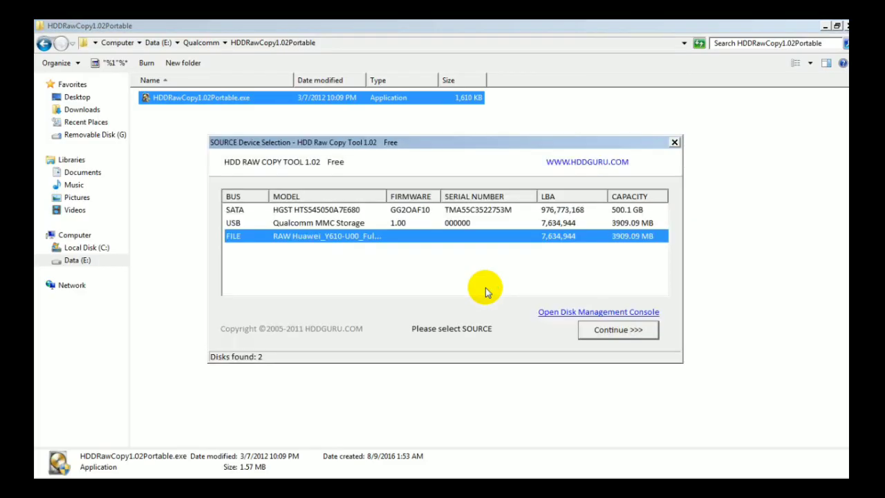
pyautogui.click(591, 328)
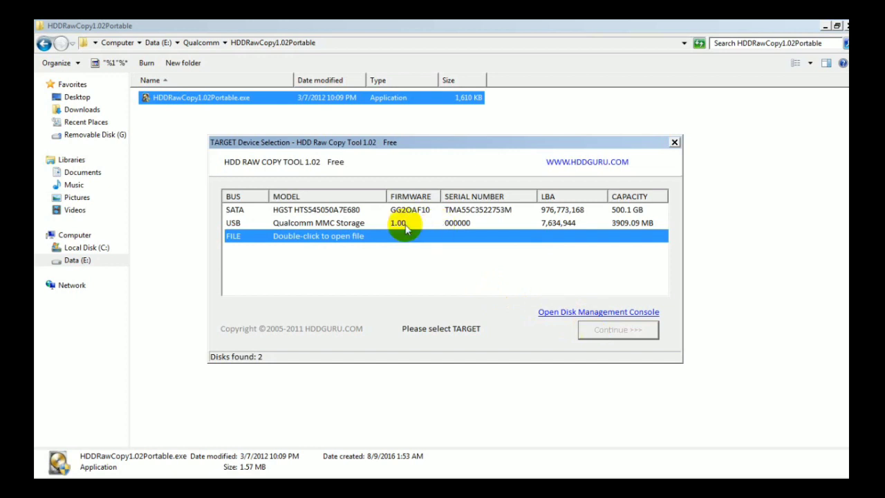
pyautogui.click(396, 224)
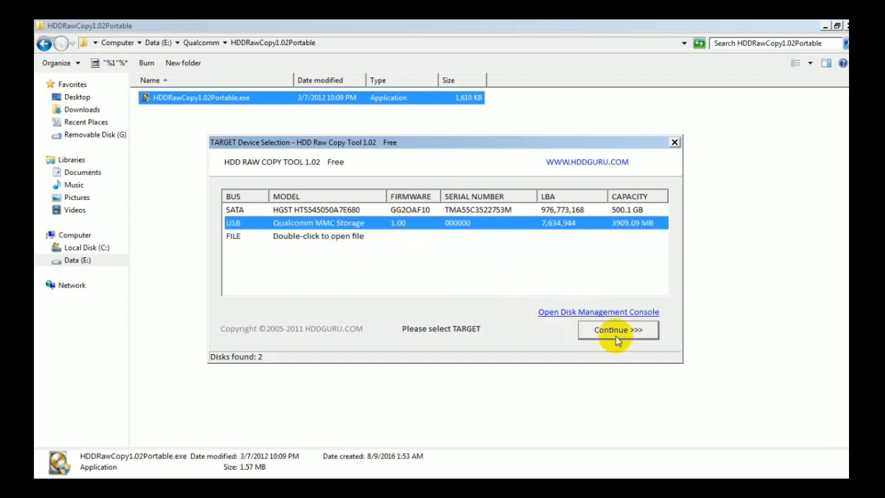
pyautogui.click(615, 333)
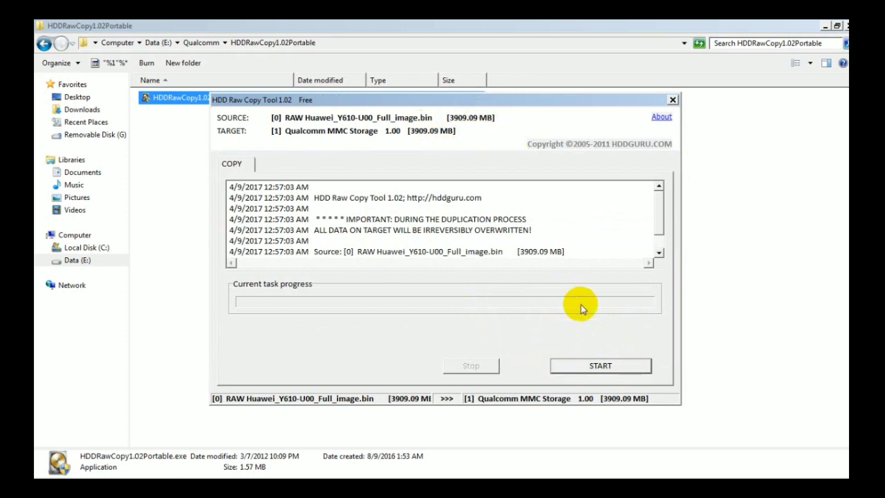
pyautogui.click(577, 370)
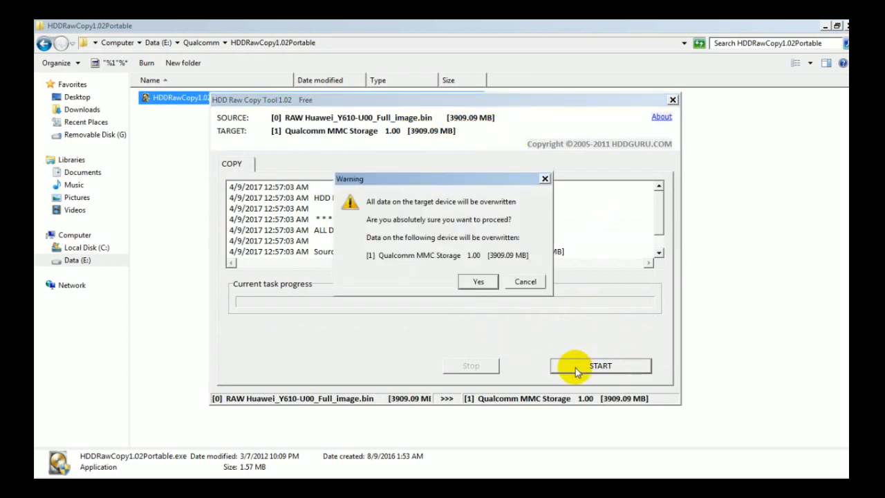
pyautogui.click(474, 280)
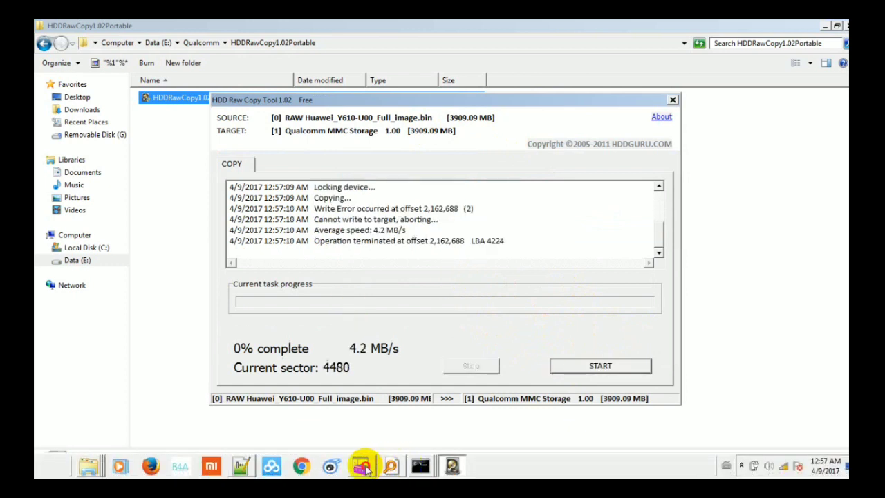
# - After the write error at offset 2,162,688, check Device Manager and close the copy tool
pyautogui.click(362, 467)
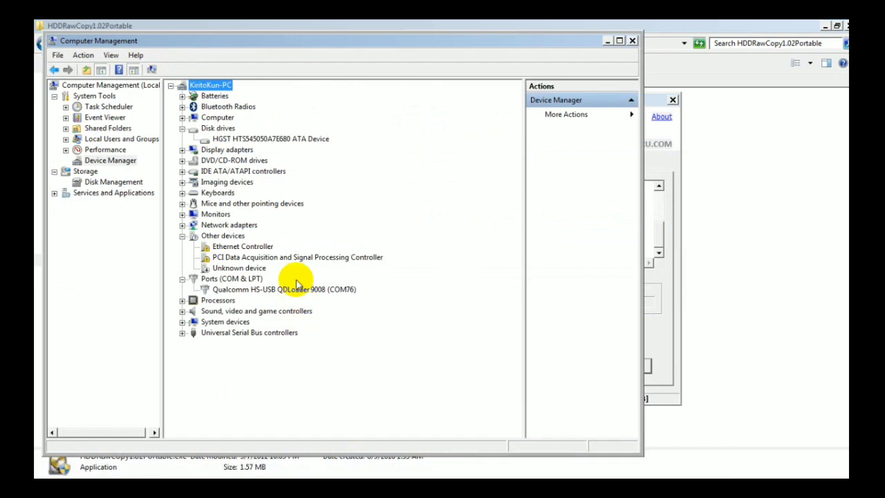
pyautogui.click(608, 40)
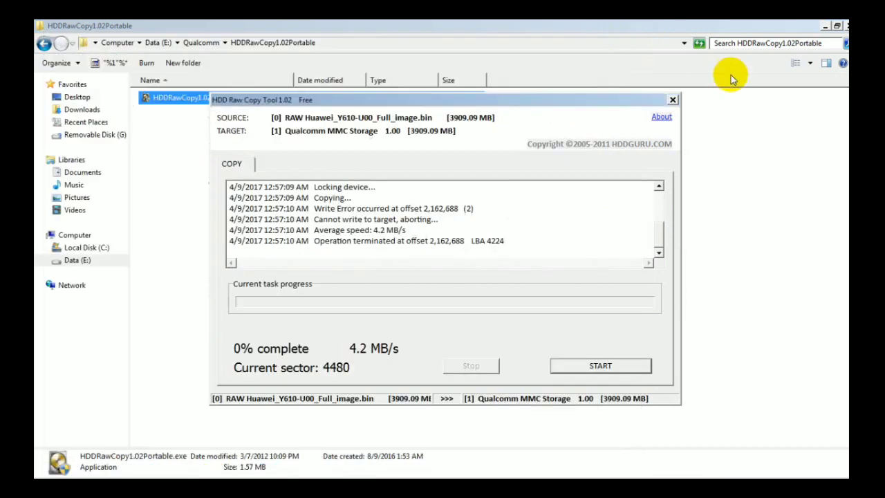
pyautogui.click(674, 101)
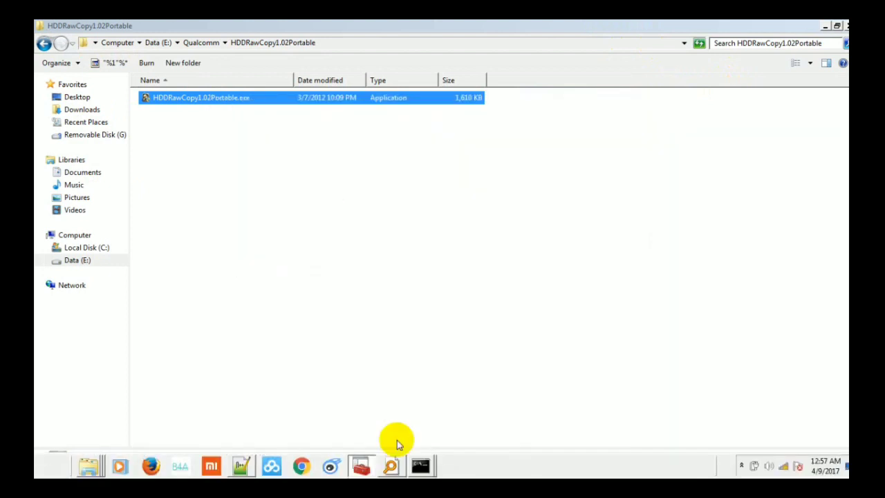
pyautogui.click(43, 43)
# - Back in the Tutorial folder console, rerun emmcdl on com76 with mprg8x10.mbn and 8x10_msimage.mbn
pyautogui.click(43, 43)
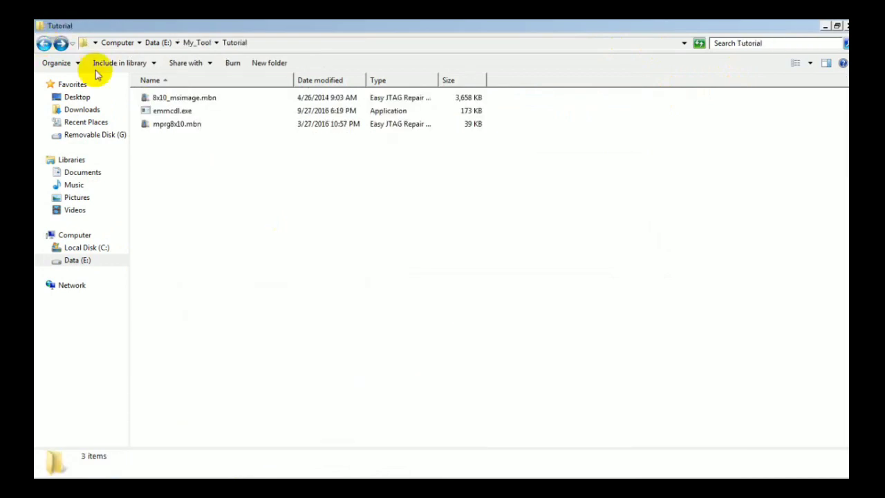
pyautogui.click(177, 101)
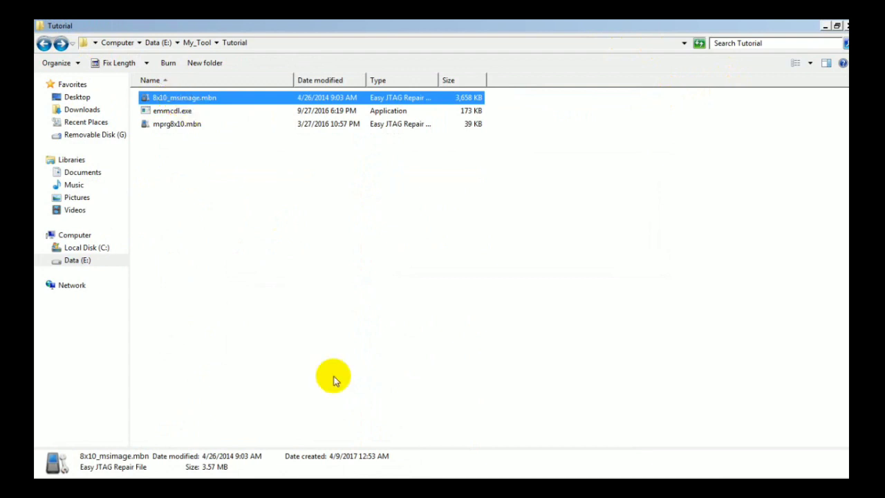
pyautogui.moveTo(370, 470)
pyautogui.click(421, 467)
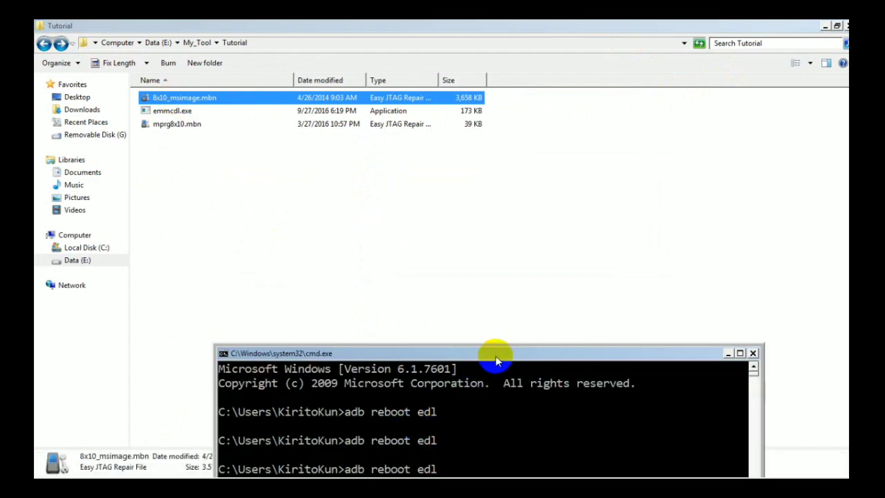
pyautogui.click(418, 458)
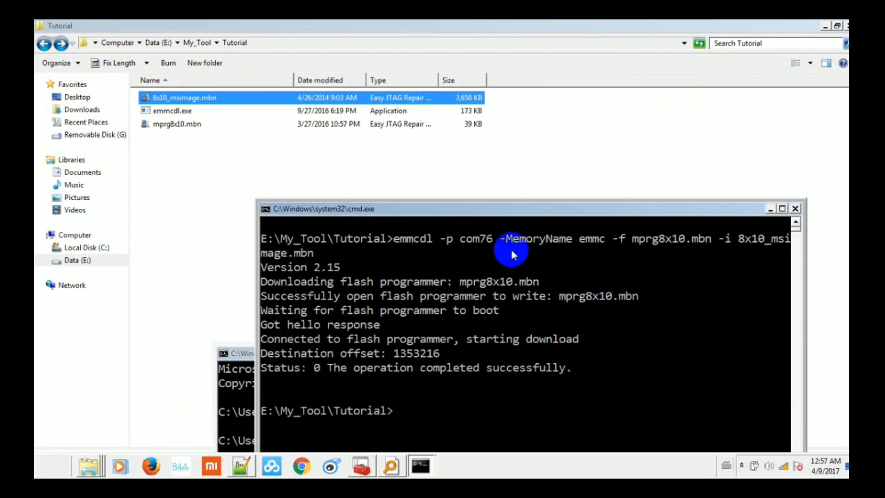
pyautogui.moveTo(538, 210); pyautogui.dragTo(501, 146)
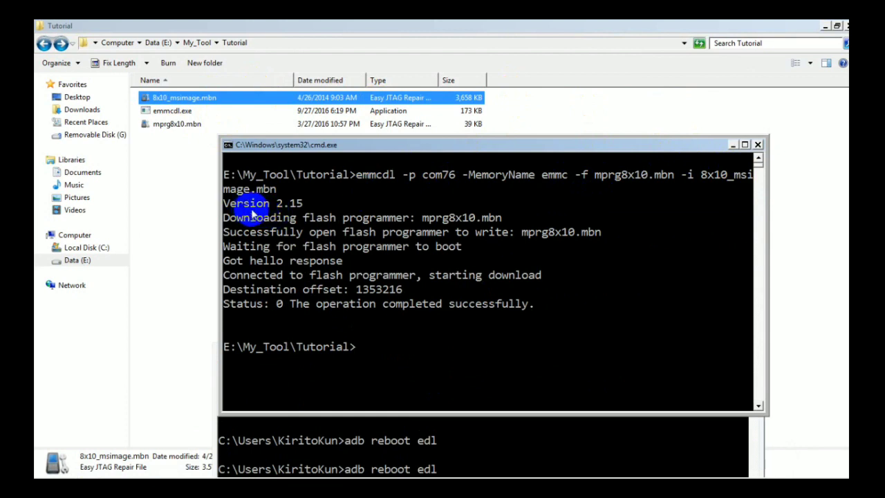
pyautogui.press('Up')
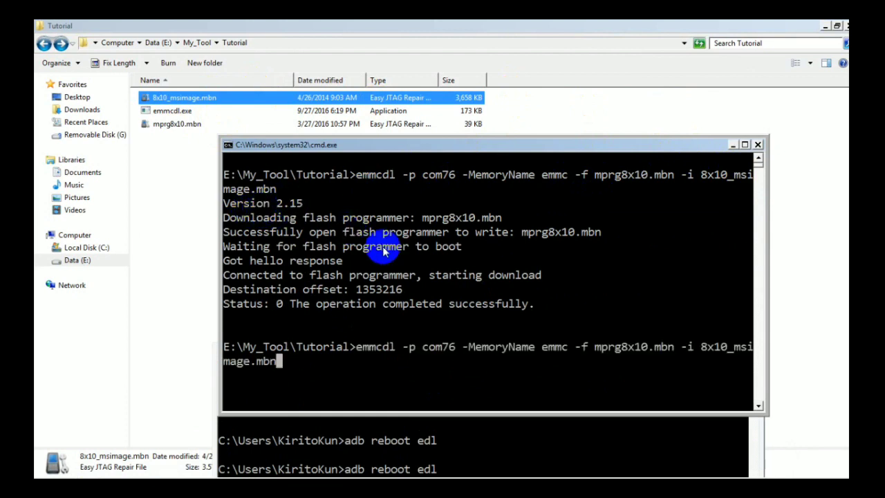
pyautogui.press('Return')
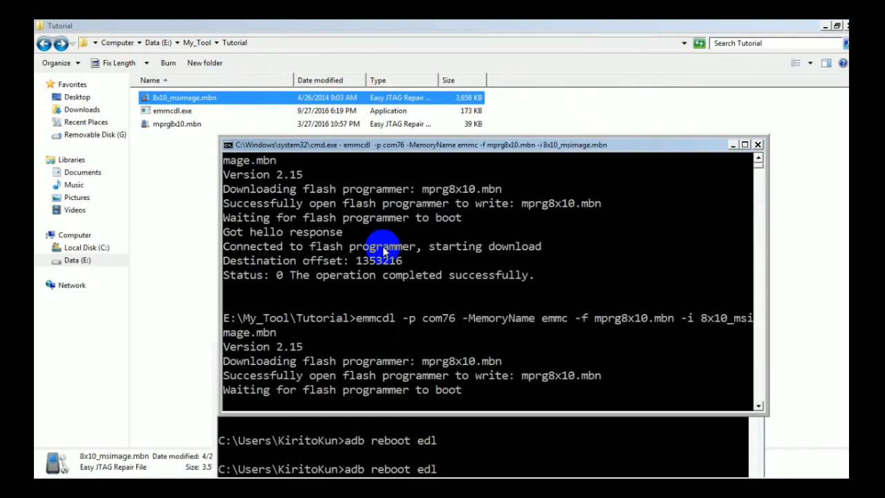
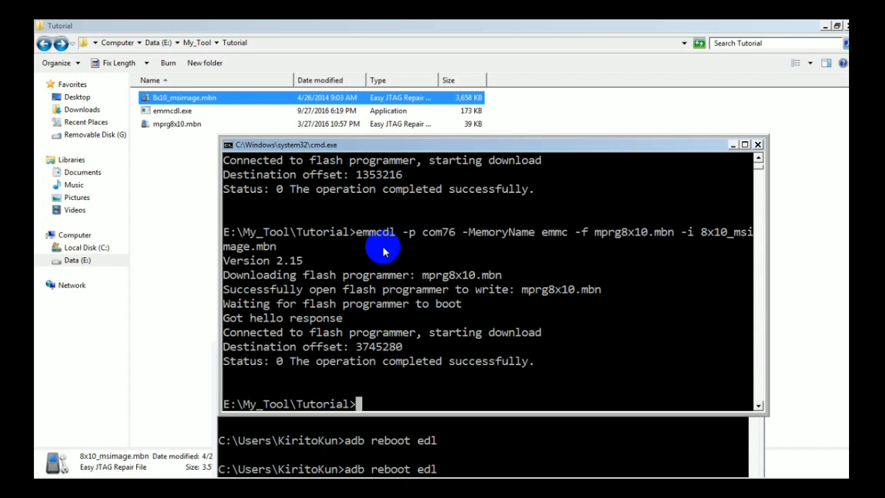
# - Recall and trim the last emmcdl command, then switch to the console with the adb reboot edl history
pyautogui.press('Up')
pyautogui.press('BackSpace')
pyautogui.press('BackSpace')
pyautogui.press('BackSpace')
pyautogui.press('BackSpace')
pyautogui.press('BackSpace')
pyautogui.press('BackSpace')
pyautogui.press('BackSpace')
pyautogui.press('BackSpace')
pyautogui.press('BackSpace')
pyautogui.press('BackSpace')
pyautogui.press('BackSpace')
pyautogui.press('BackSpace')
pyautogui.press('BackSpace')
pyautogui.press('BackSpace')
pyautogui.press('BackSpace')
pyautogui.press('BackSpace')
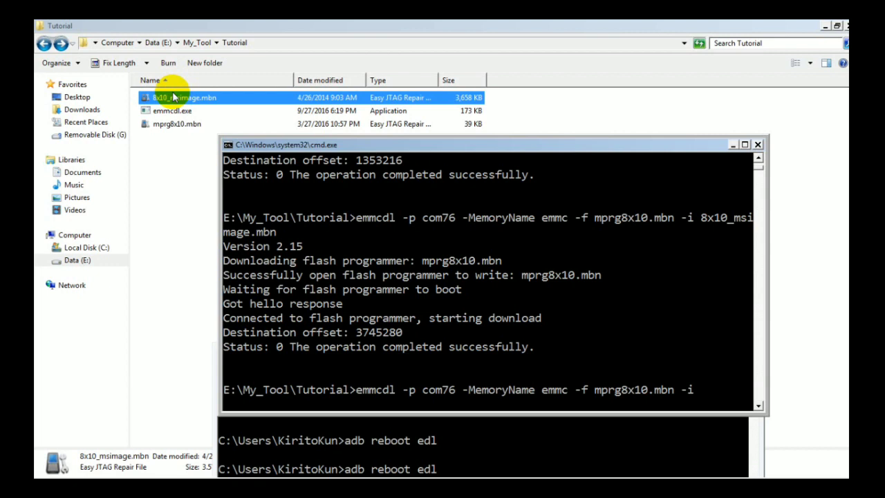
pyautogui.click(351, 438)
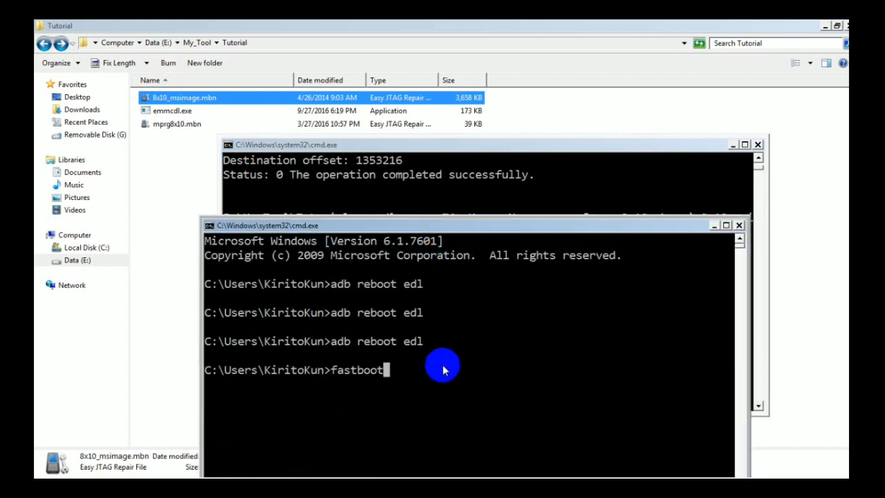
# - Run 'fastboot oem erase_emmc' on the phone, then show the Data (E:) drive in Explorer
pyautogui.write('oem erase_emmc')
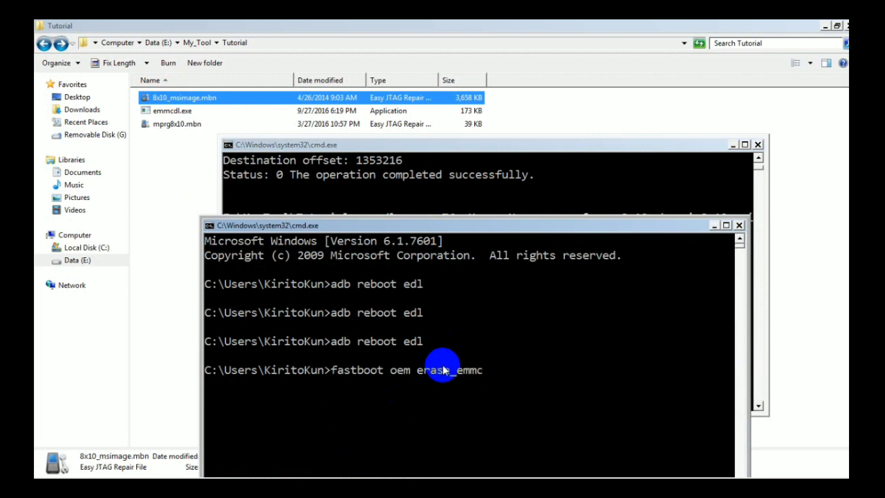
pyautogui.press('Return')
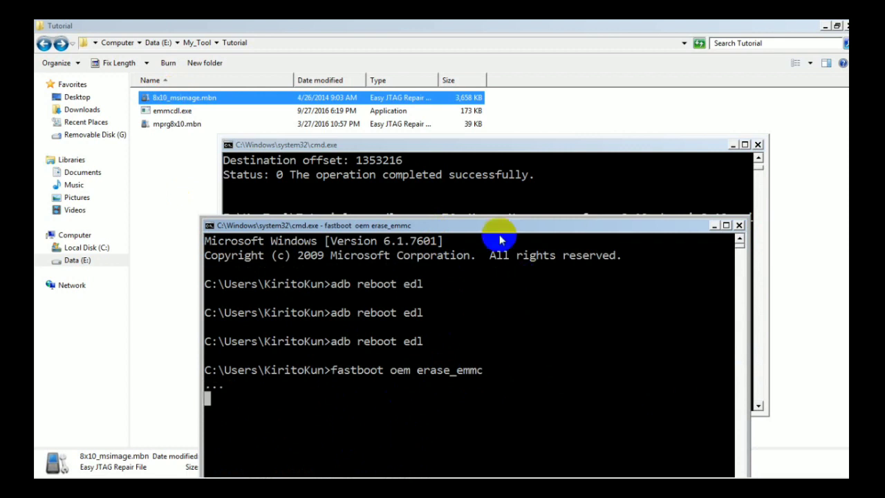
pyautogui.moveTo(484, 224); pyautogui.dragTo(481, 155)
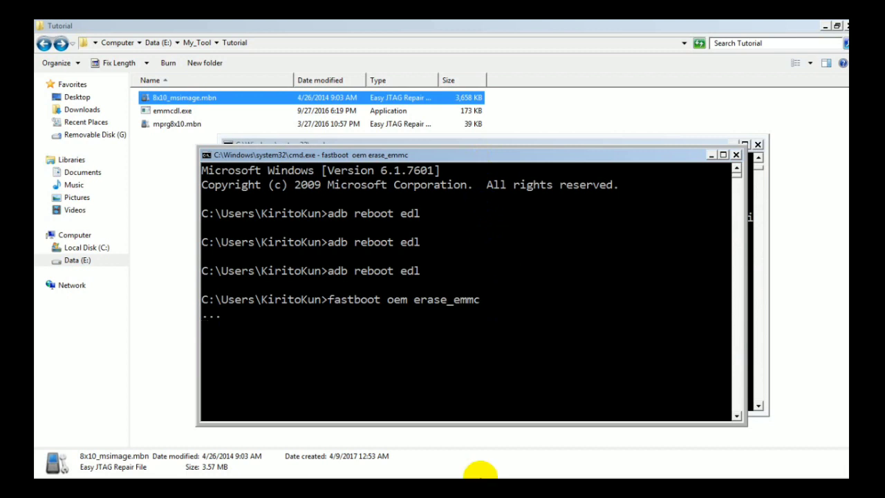
pyautogui.moveTo(468, 468)
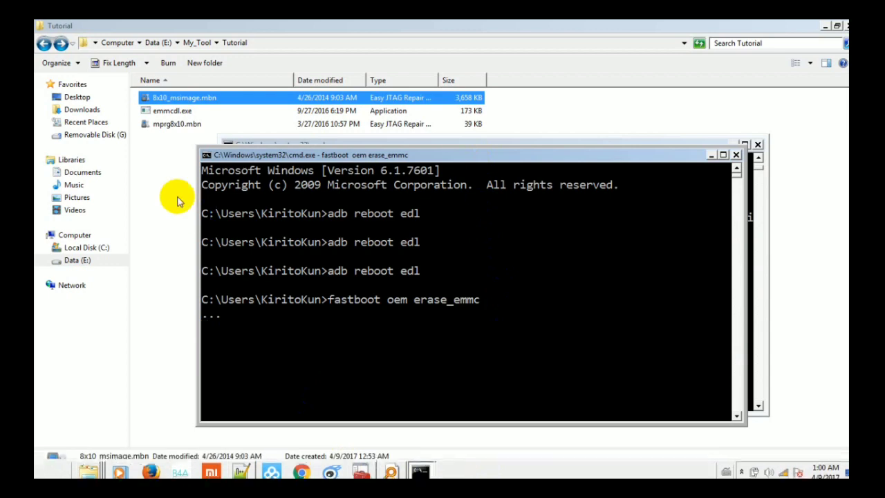
pyautogui.click(101, 259)
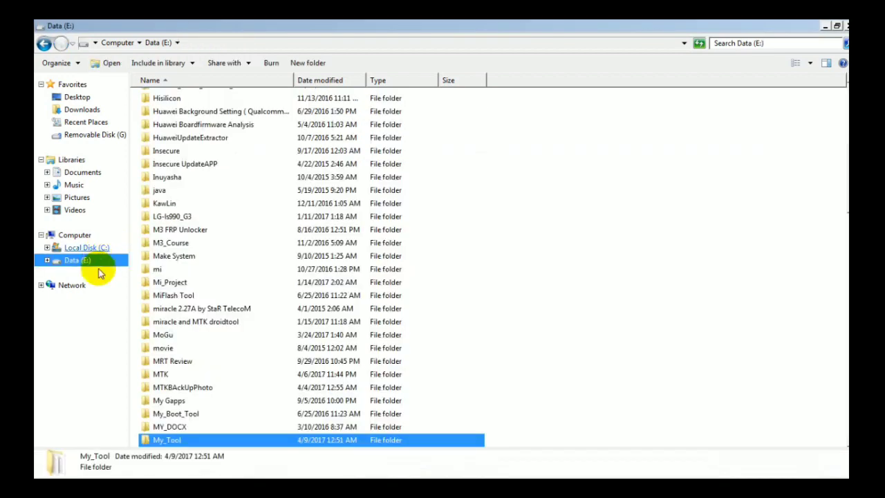
# - Open MSM8610V100R001C00B001.xml from Qualcomm EMMC > C8816D > EXE > a in Notepad++
pyautogui.write('qu')
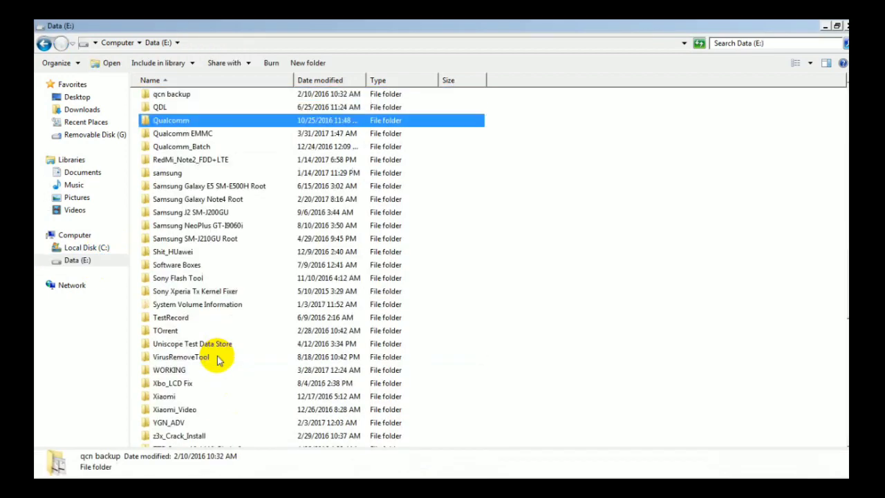
pyautogui.press('Down')
pyautogui.press('Return')
pyautogui.press('Up')
pyautogui.press('Return')
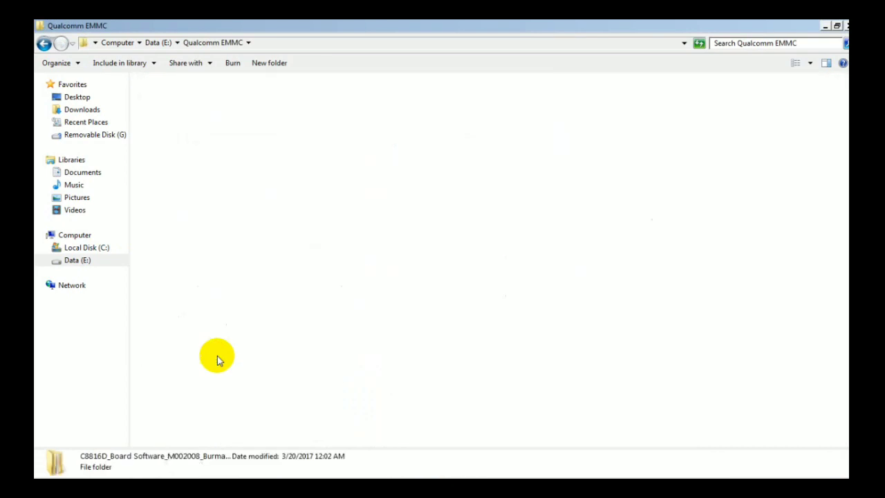
pyautogui.press('Down')
pyautogui.press('Return')
pyautogui.press('Down')
pyautogui.press('Down')
pyautogui.press('Down')
pyautogui.press('Down')
pyautogui.press('Return')
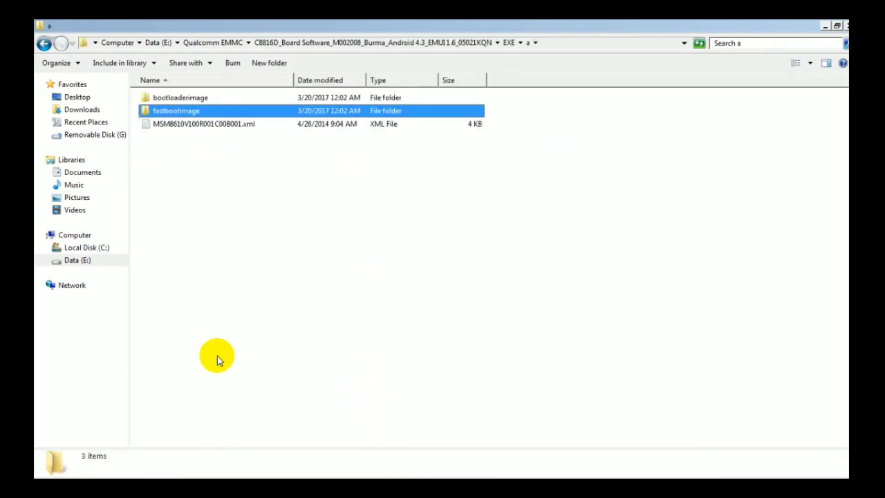
pyautogui.press('Down')
pyautogui.press('Return')
# - Find the fastboot oem erase_emmc command on line 38 and select erase_emmc
pyautogui.press('Down')
pyautogui.press('Down')
pyautogui.press('Down')
pyautogui.press('Down')
pyautogui.press('Down')
pyautogui.press('Down')
pyautogui.press('Down')
pyautogui.press('Down')
pyautogui.press('Down')
pyautogui.press('Down')
pyautogui.press('Down')
pyautogui.press('Down')
pyautogui.press('Down')
pyautogui.press('Down')
pyautogui.press('Down')
pyautogui.press('Down')
pyautogui.press('Down')
pyautogui.press('Down')
pyautogui.press('Down')
pyautogui.press('Down')
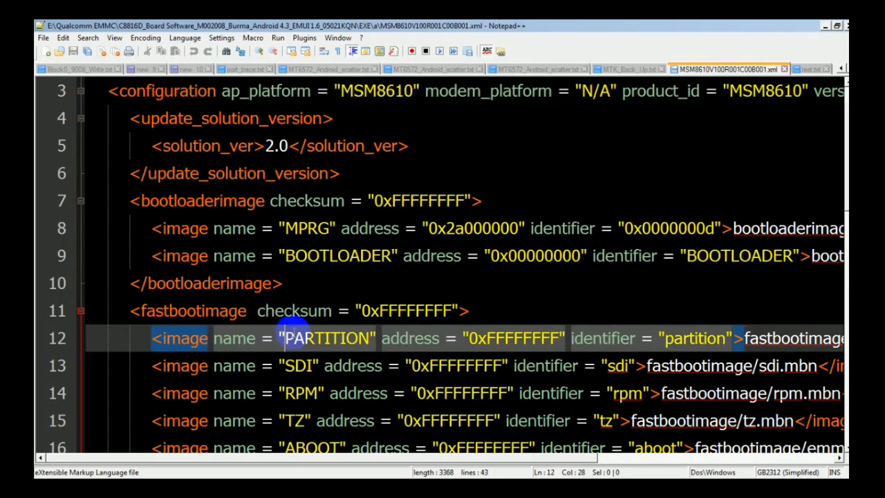
pyautogui.press('Down')
pyautogui.press('Down')
pyautogui.press('Down')
pyautogui.press('Down')
pyautogui.press('Down')
pyautogui.press('Down')
pyautogui.press('Down')
pyautogui.press('Up')
pyautogui.press('Up')
pyautogui.press('Down')
pyautogui.press('Down')
pyautogui.press('Up')
pyautogui.press('Down')
pyautogui.press('Left')
pyautogui.press('Left')
pyautogui.press('Left')
pyautogui.press('Left')
pyautogui.press('Up')
pyautogui.press('End')
pyautogui.press('Left')
pyautogui.press('Left')
pyautogui.press('Left')
pyautogui.press('Down')
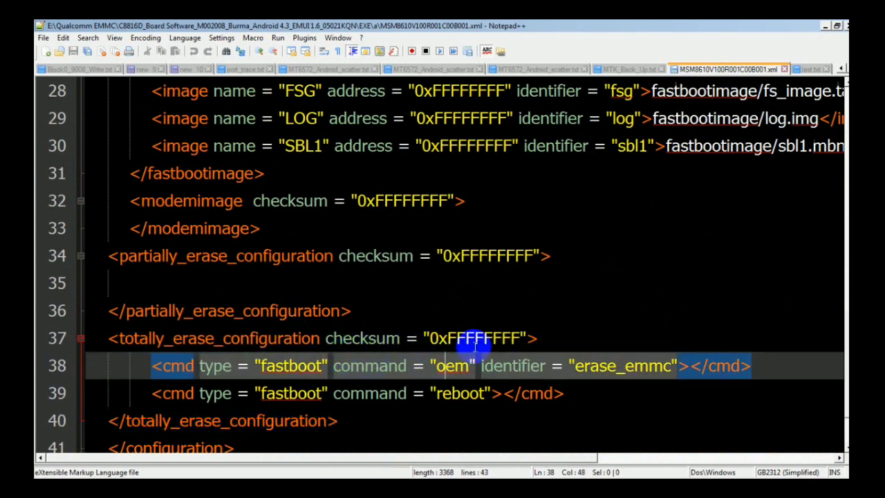
pyautogui.click(576, 366)
pyautogui.doubleClick(606, 365)
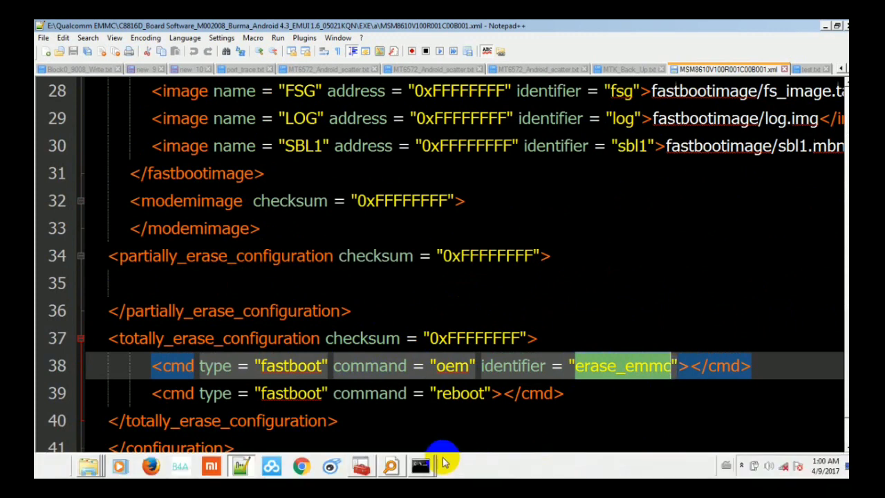
pyautogui.click(420, 465)
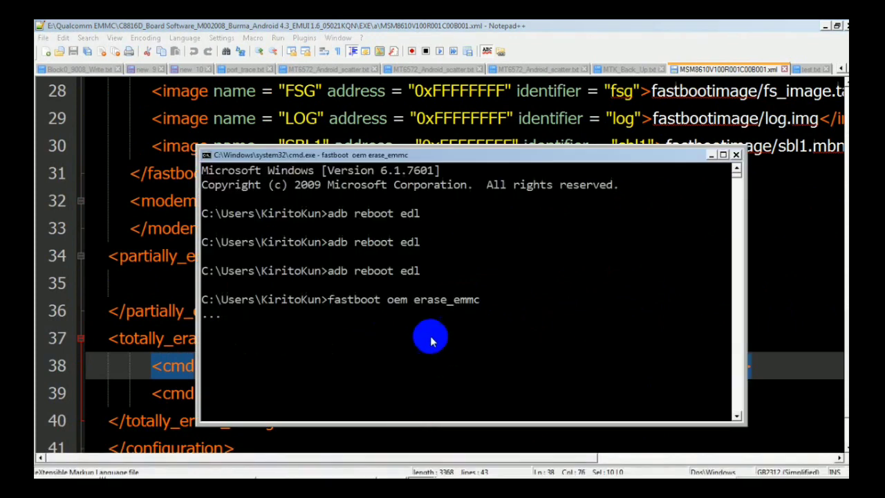
# - Cancel the stuck erase_emmc command with Ctrl+C and run 'fastboot erase aboot' instead
pyautogui.hotkey('ctrl', 'c')
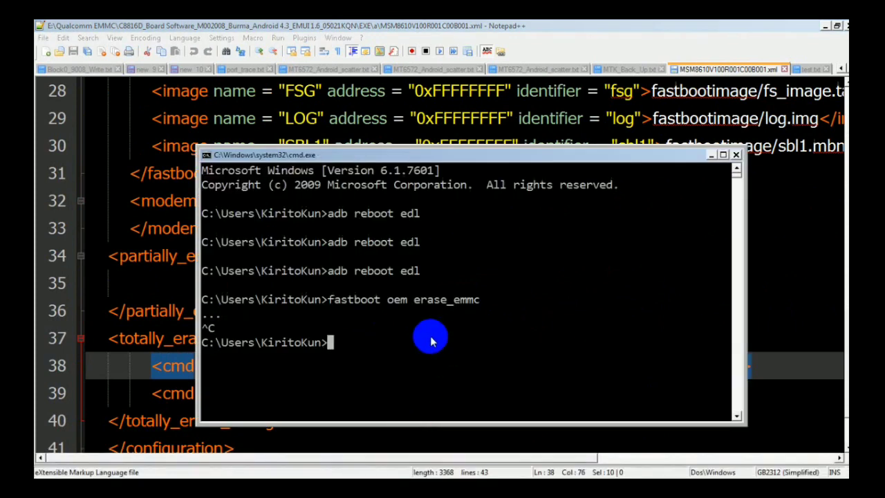
pyautogui.press('Up')
pyautogui.press('BackSpace')
pyautogui.press('BackSpace')
pyautogui.press('BackSpace')
pyautogui.press('BackSpace')
pyautogui.press('BackSpace')
pyautogui.press('BackSpace')
pyautogui.press('BackSpace')
pyautogui.press('BackSpace')
pyautogui.press('BackSpace')
pyautogui.press('BackSpace')
pyautogui.press('BackSpace')
pyautogui.press('BackSpace')
pyautogui.press('BackSpace')
pyautogui.press('BackSpace')
pyautogui.write('erase ')
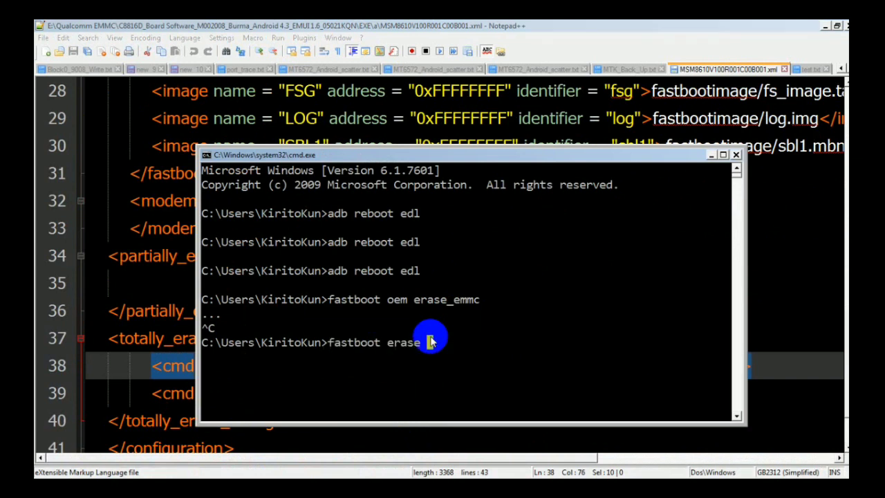
pyautogui.write('aboot')
pyautogui.press('Return')
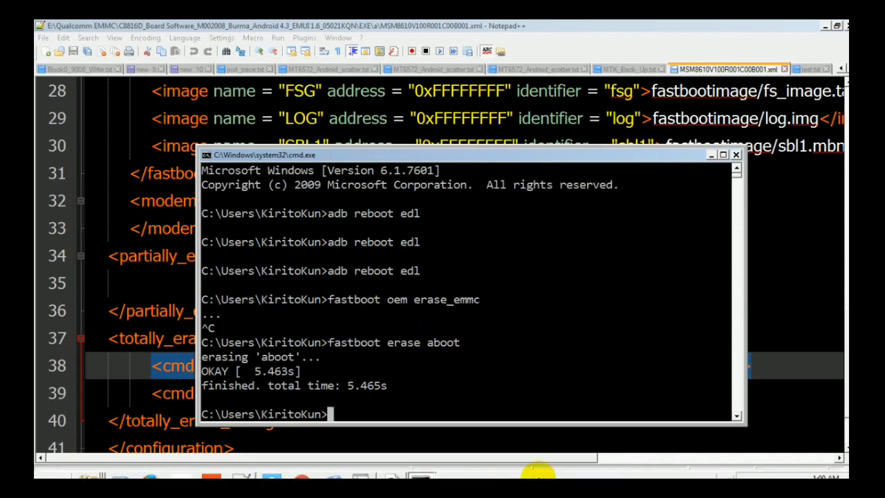
pyautogui.click(361, 465)
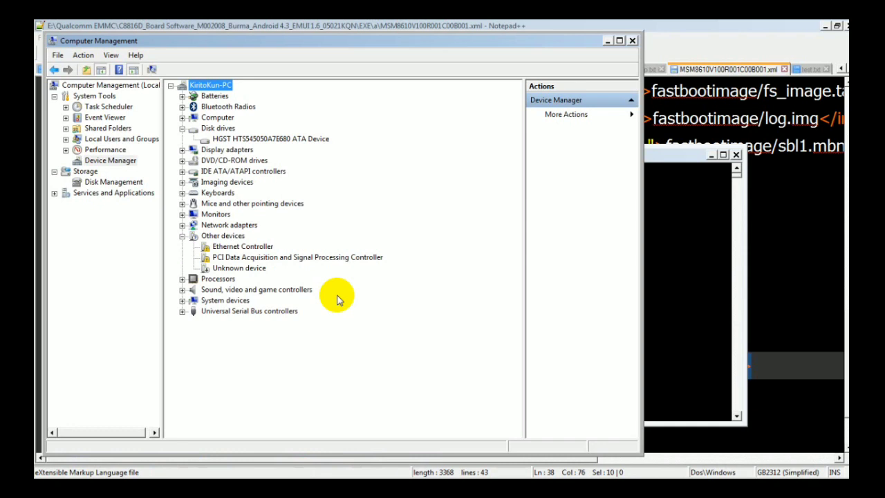
# - Expand Ports (COM & LPT) to confirm Qualcomm HS-USB QDLoader 9008 on COM76
pyautogui.press('m')
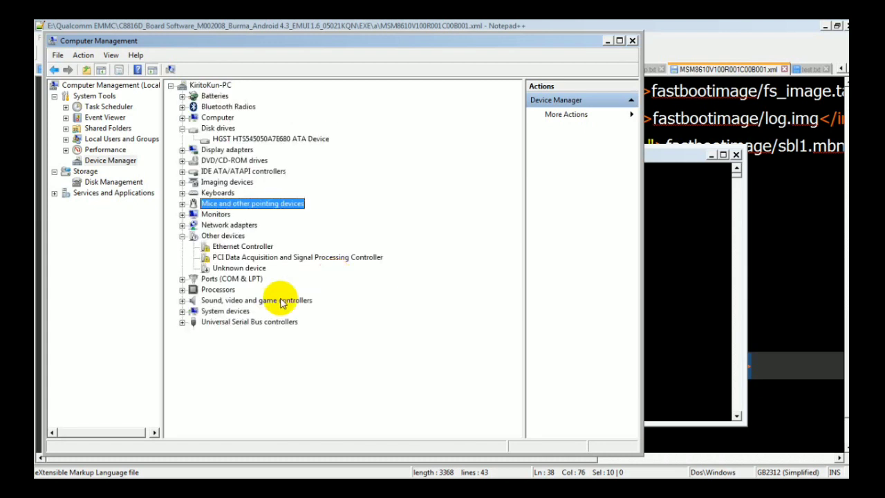
pyautogui.click(182, 280)
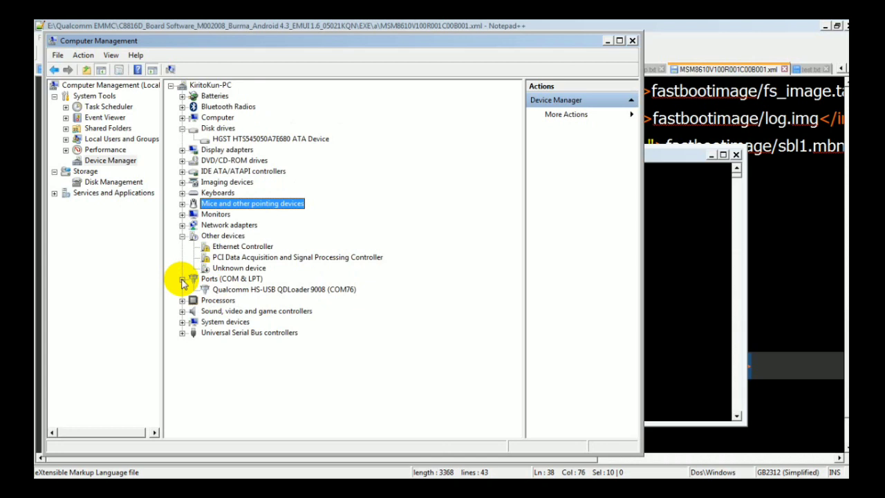
pyautogui.click(660, 253)
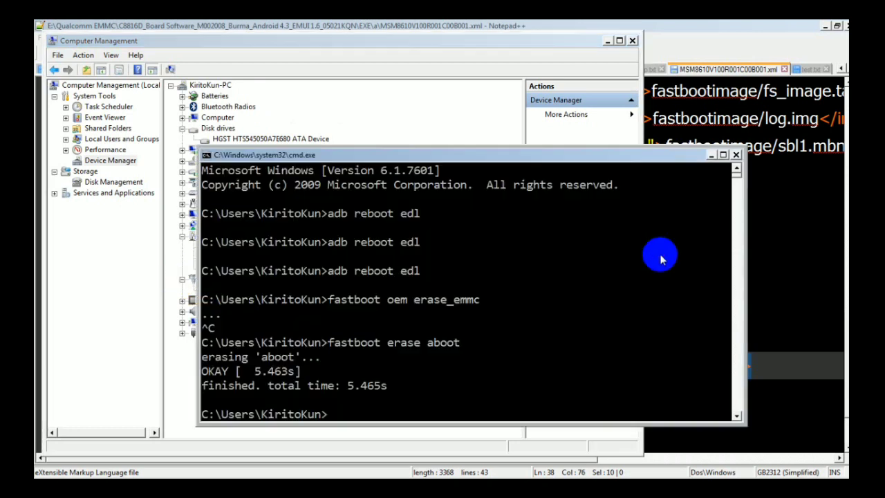
# - Clear the fastboot console with cls
pyautogui.press('Up')
pyautogui.press('BackSpace')
pyautogui.press('BackSpace')
pyautogui.press('BackSpace')
pyautogui.press('BackSpace')
pyautogui.press('BackSpace')
pyautogui.press('BackSpace')
pyautogui.press('BackSpace')
pyautogui.press('BackSpace')
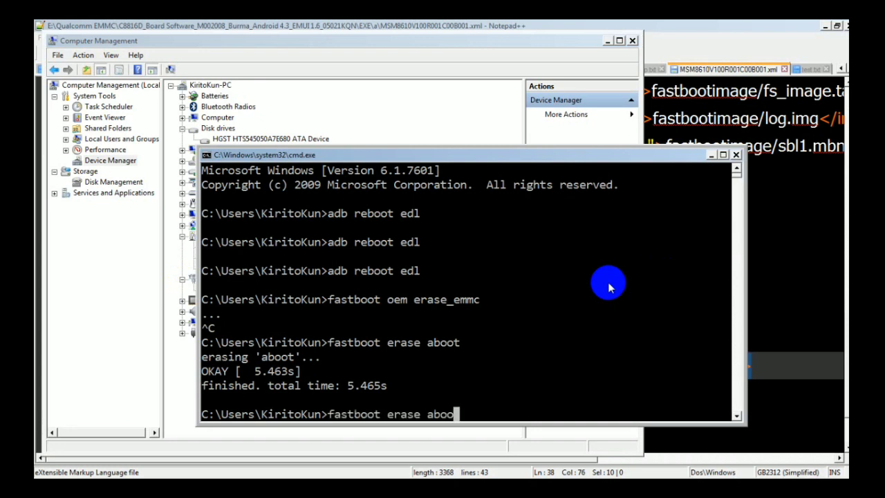
pyautogui.press('BackSpace')
pyautogui.press('BackSpace')
pyautogui.press('BackSpace')
pyautogui.press('BackSpace')
pyautogui.press('BackSpace')
pyautogui.press('BackSpace')
pyautogui.press('BackSpace')
pyautogui.press('BackSpace')
pyautogui.press('BackSpace')
pyautogui.press('BackSpace')
pyautogui.press('BackSpace')
pyautogui.press('BackSpace')
pyautogui.write('cls')
pyautogui.press('Return')
pyautogui.press('Up')
pyautogui.press('Up')
pyautogui.press('Up')
pyautogui.press('Up')
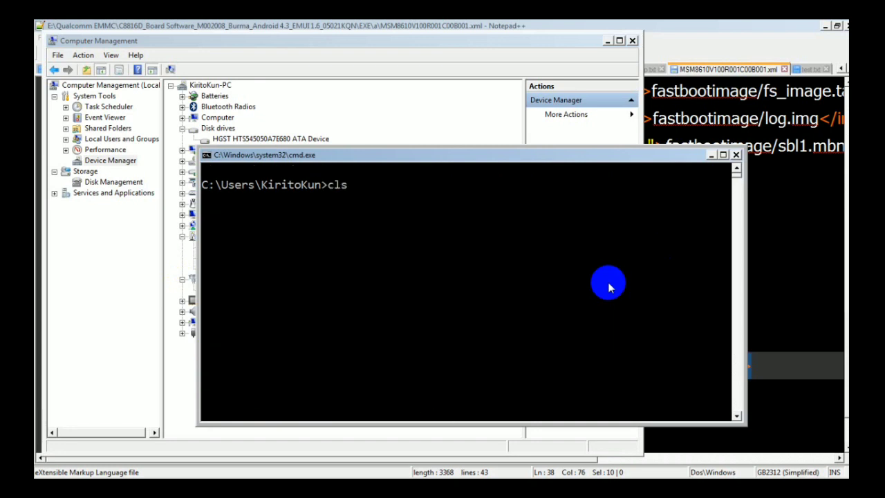
pyautogui.press('Up')
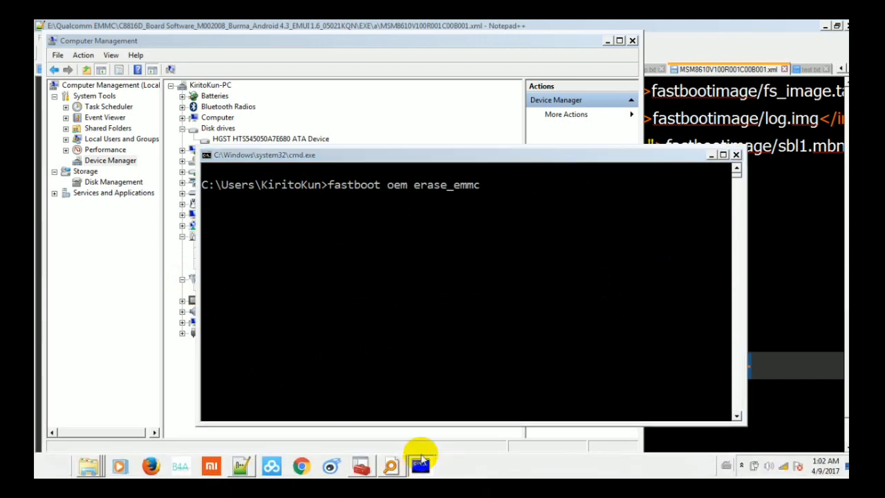
# - Bring the emmcdl console forward, minimize Computer Management, and show the Qualcomm EMMC folder
pyautogui.click(421, 466)
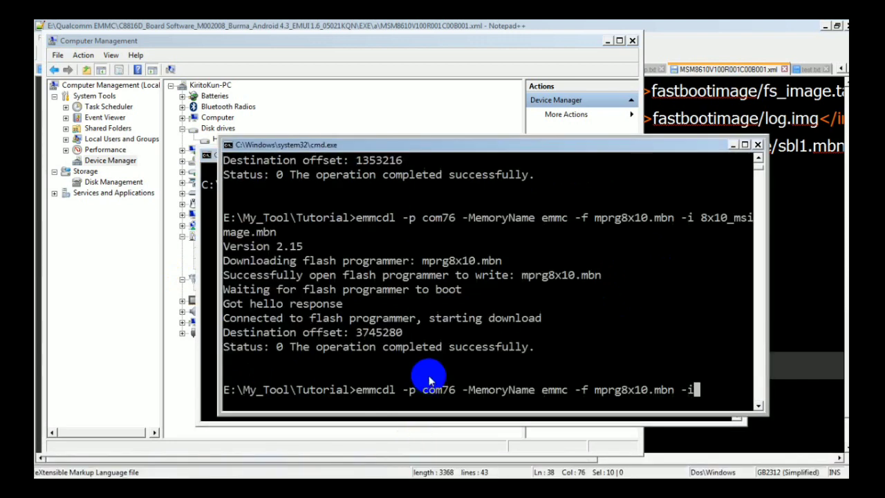
pyautogui.click(608, 40)
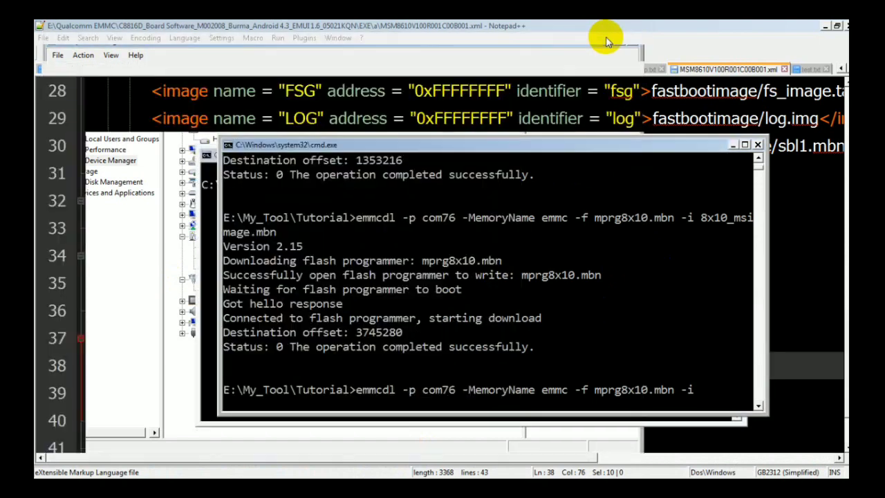
pyautogui.moveTo(103, 466)
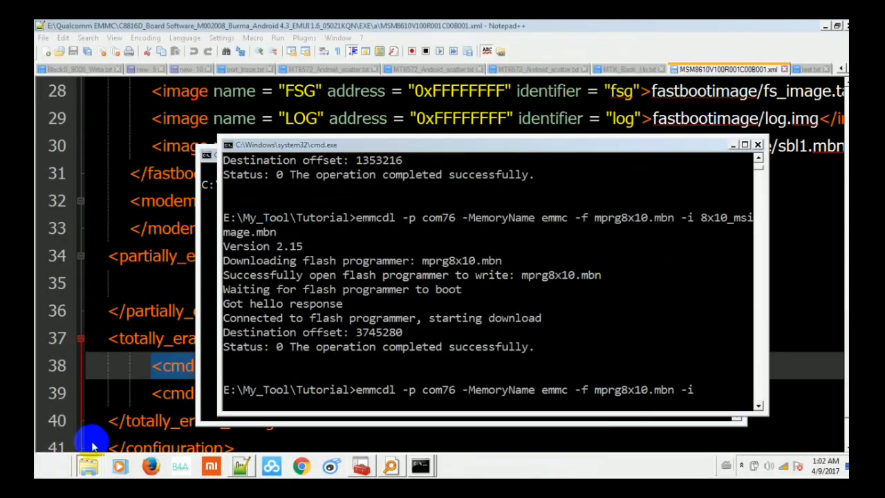
pyautogui.click(88, 465)
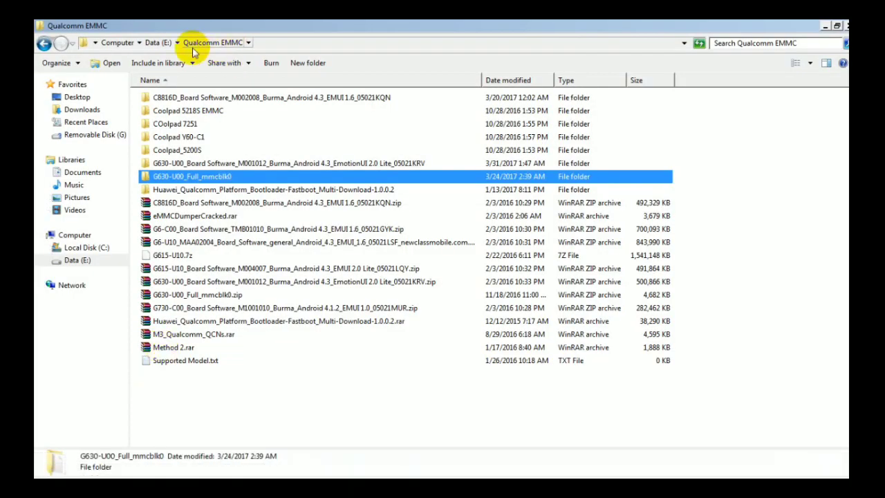
# - Drop Huawei_Y610-U00_Full_image.bin from Data (E:)\a into the emmcdl -i command and run it
pyautogui.click(163, 43)
pyautogui.doubleClick(163, 110)
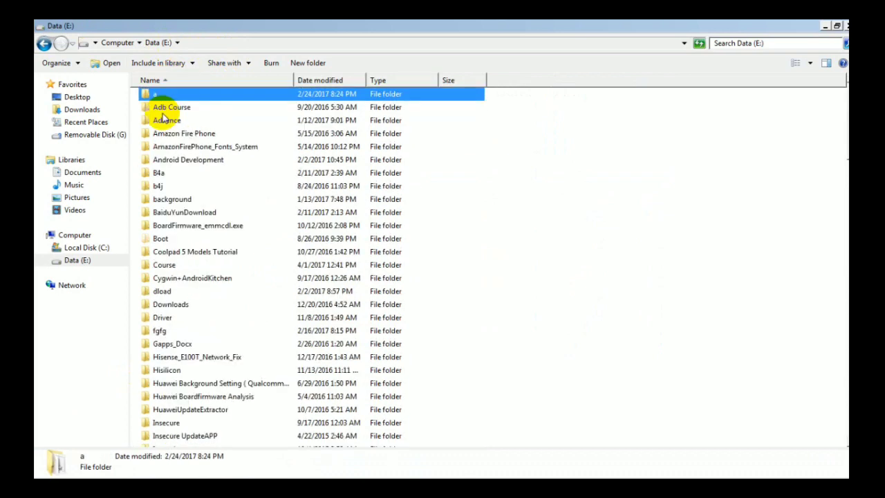
pyautogui.click(164, 114)
pyautogui.press('Down')
pyautogui.press('Down')
pyautogui.press('Down')
pyautogui.press('Return')
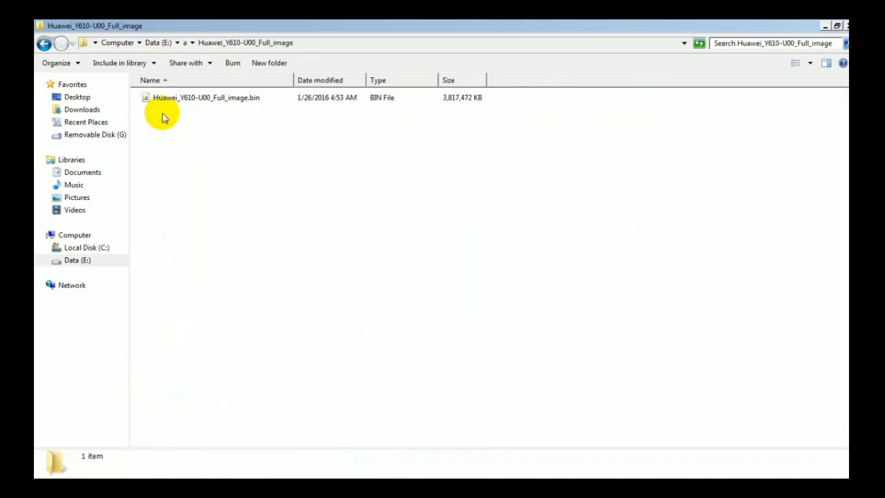
pyautogui.click(189, 101)
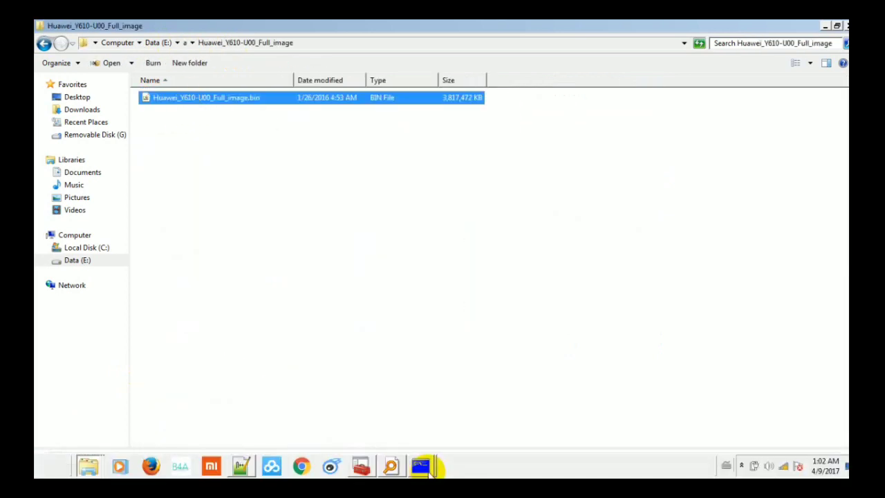
pyautogui.click(423, 466)
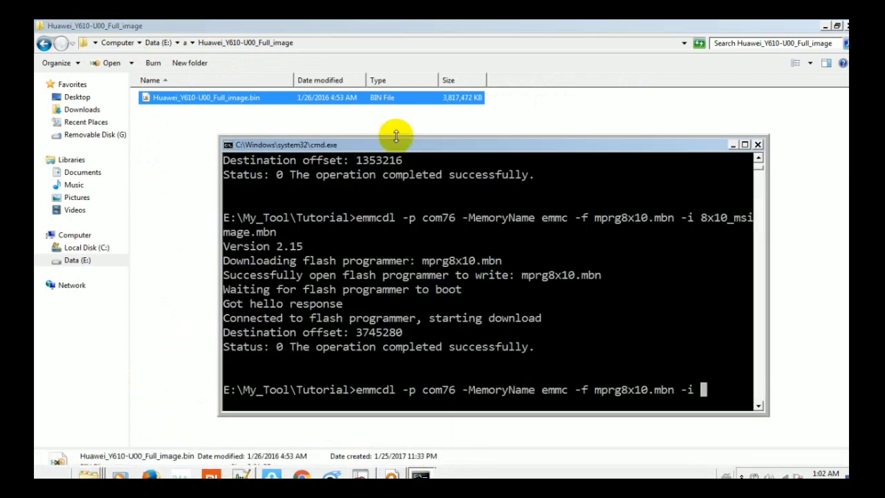
pyautogui.moveTo(319, 101); pyautogui.dragTo(446, 287)
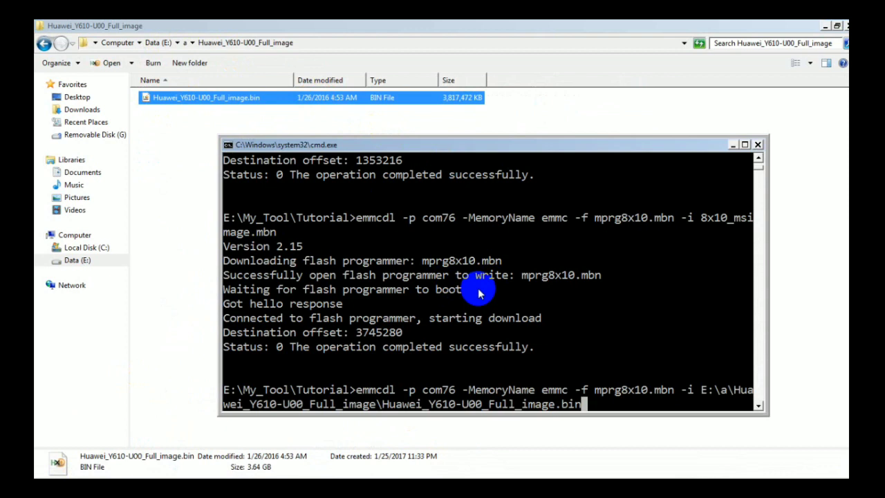
pyautogui.press('Return')
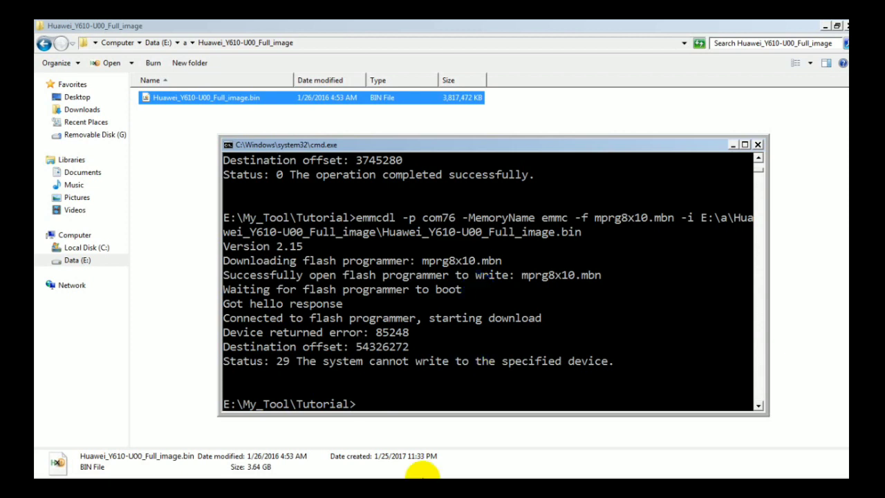
# - Check that Ports (COM & LPT) still lists Qualcomm HS-USB QDLoader 9008 on COM76
pyautogui.moveTo(421, 476)
pyautogui.click(361, 468)
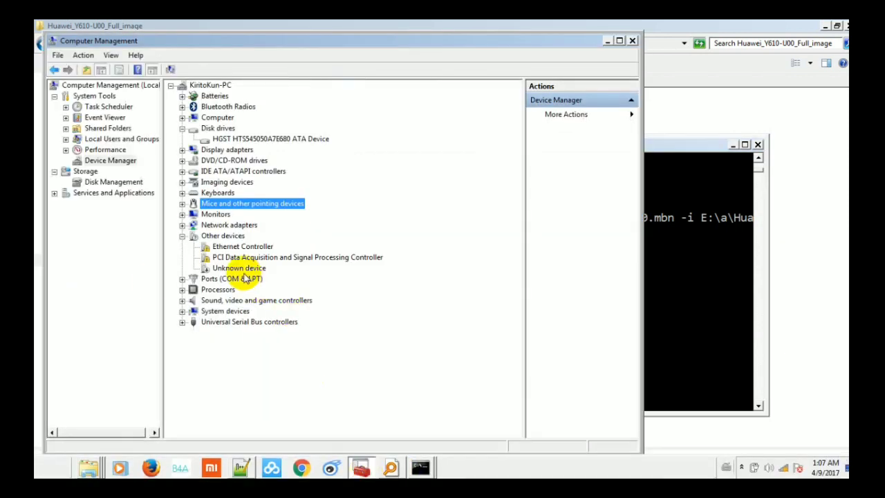
pyautogui.click(182, 279)
pyautogui.click(706, 268)
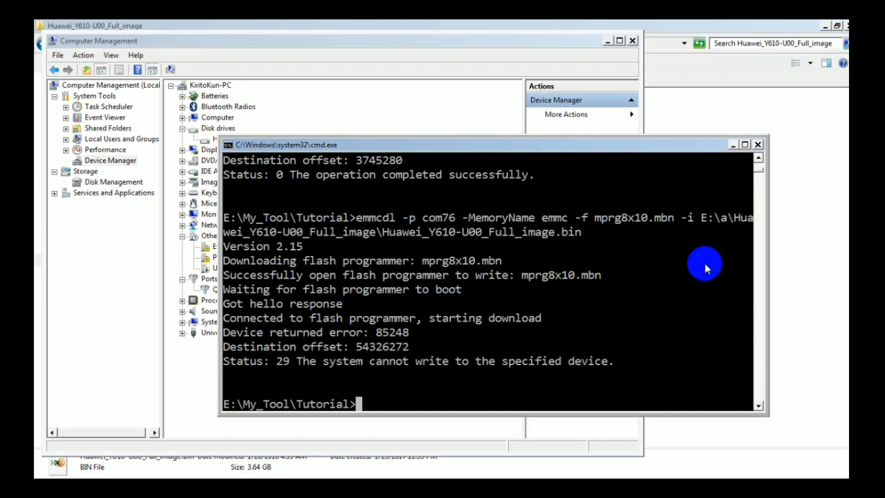
# - Clear the console with cls, start typing emmc, and bring Notepad++ forward
pyautogui.write('cld')
pyautogui.press('BackSpace')
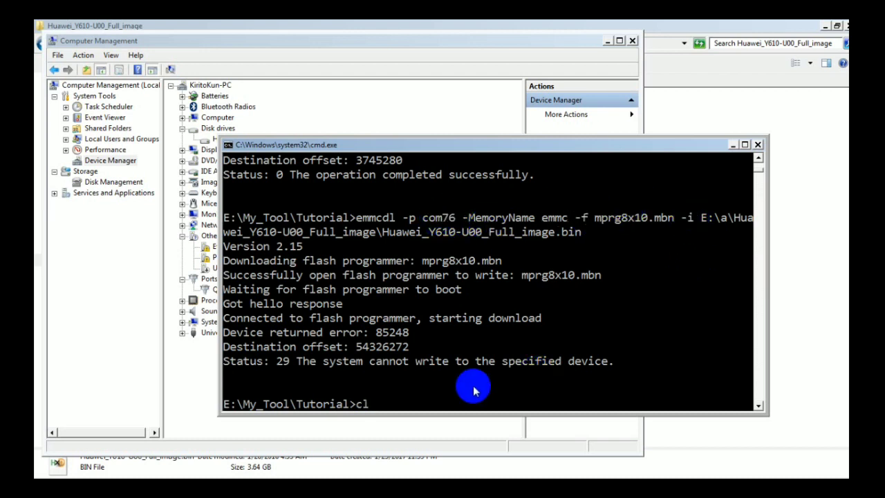
pyautogui.write('s')
pyautogui.press('Return')
pyautogui.write('emmc')
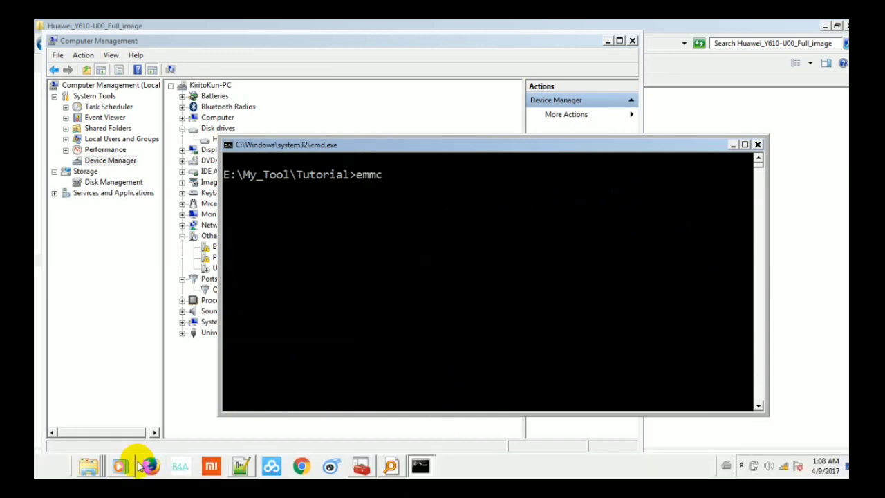
pyautogui.click(236, 473)
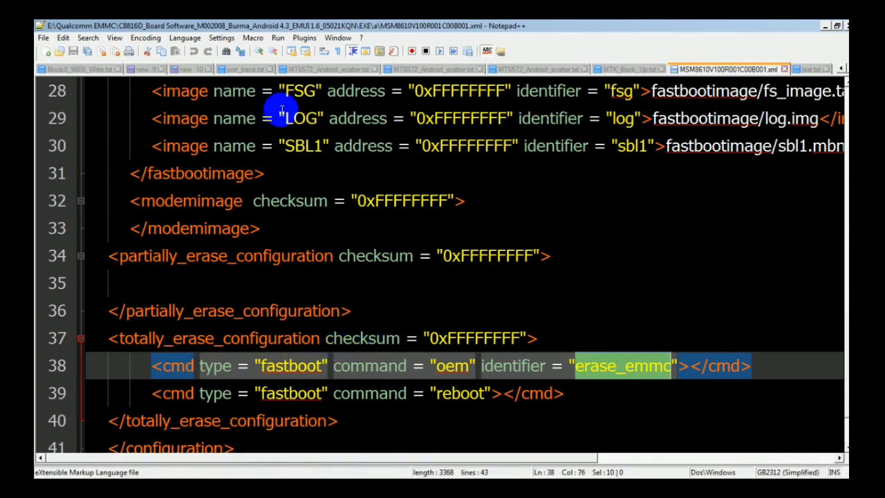
# - Scroll the Notepad++ tab bar to test.txt and go to the whole-partition dump option line
pyautogui.click(841, 69)
pyautogui.click(841, 69)
pyautogui.click(841, 69)
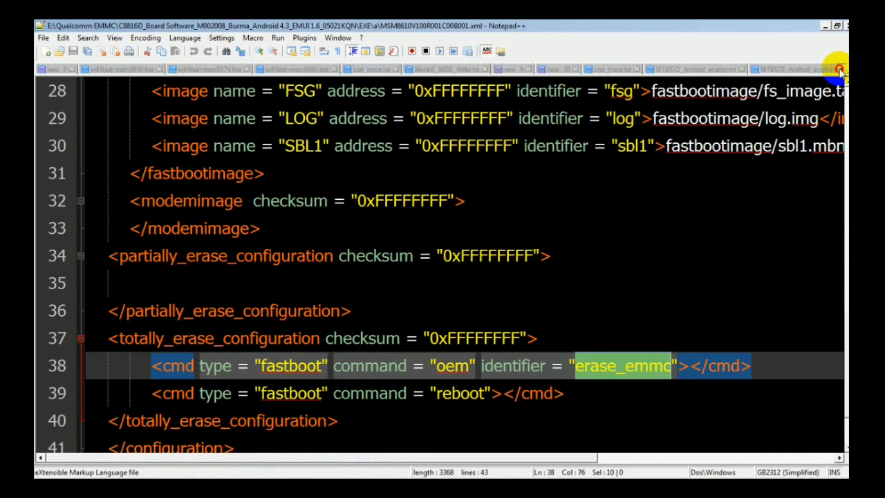
pyautogui.doubleClick(840, 69)
pyautogui.doubleClick(839, 69)
pyautogui.click(839, 69)
pyautogui.click(840, 70)
pyautogui.click(840, 70)
pyautogui.click(840, 70)
pyautogui.click(840, 69)
pyautogui.click(841, 70)
pyautogui.click(841, 70)
pyautogui.click(841, 69)
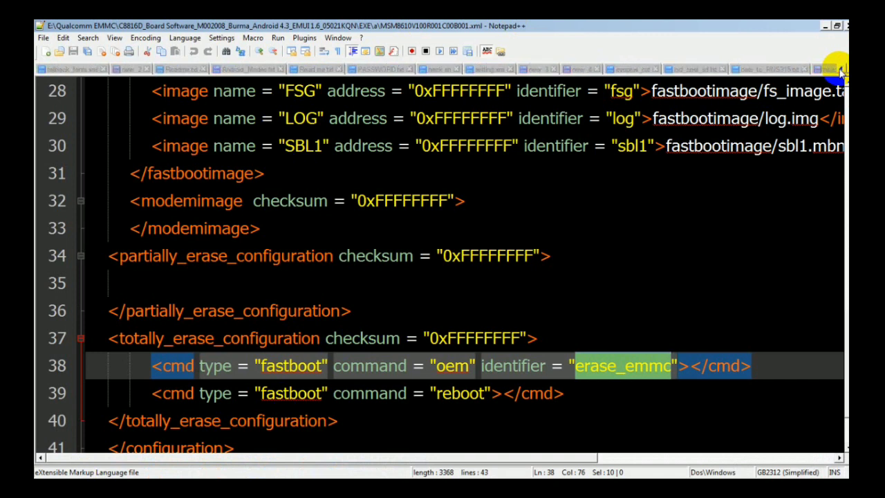
pyautogui.click(841, 70)
pyautogui.click(841, 69)
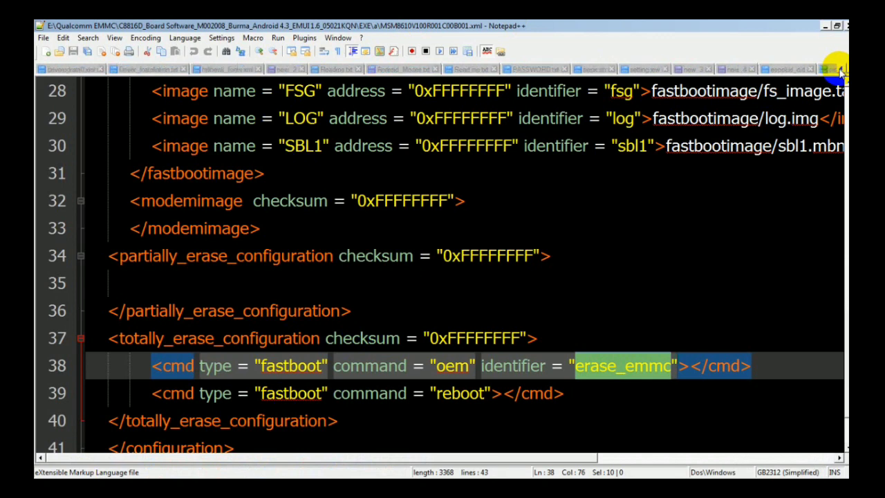
pyautogui.click(841, 68)
pyautogui.click(841, 68)
pyautogui.click(841, 67)
pyautogui.click(841, 68)
pyautogui.click(841, 67)
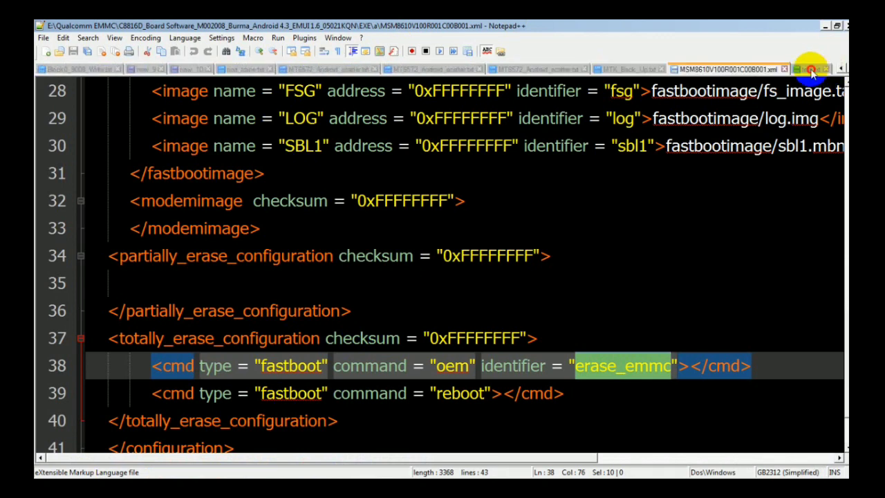
pyautogui.click(811, 69)
pyautogui.click(514, 201)
pyautogui.press('Down')
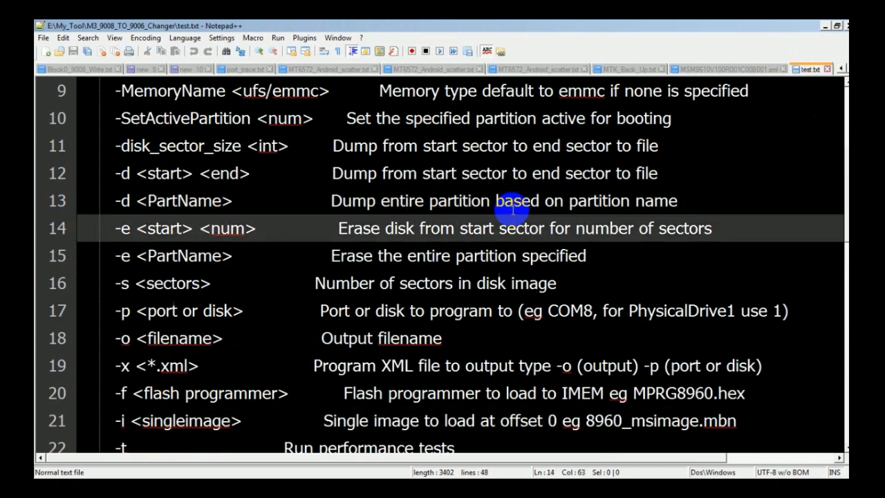
pyautogui.press('Up')
pyautogui.press('Up')
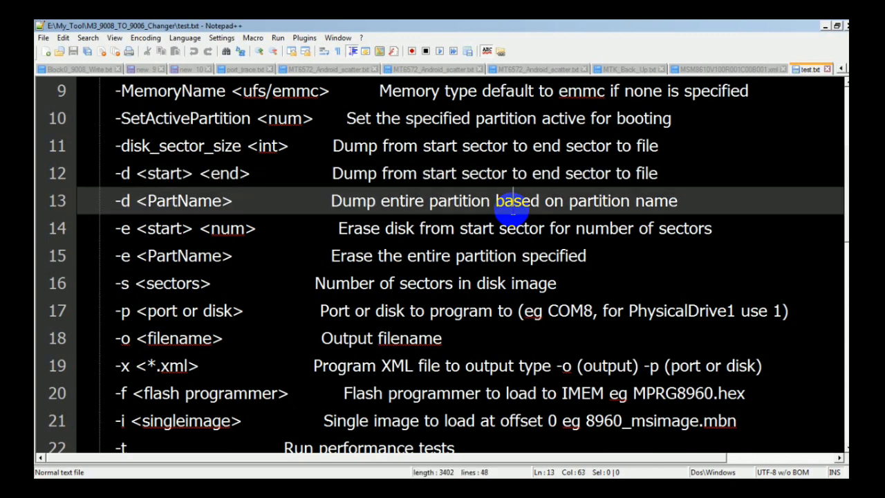
pyautogui.click(514, 209)
pyautogui.press('Up')
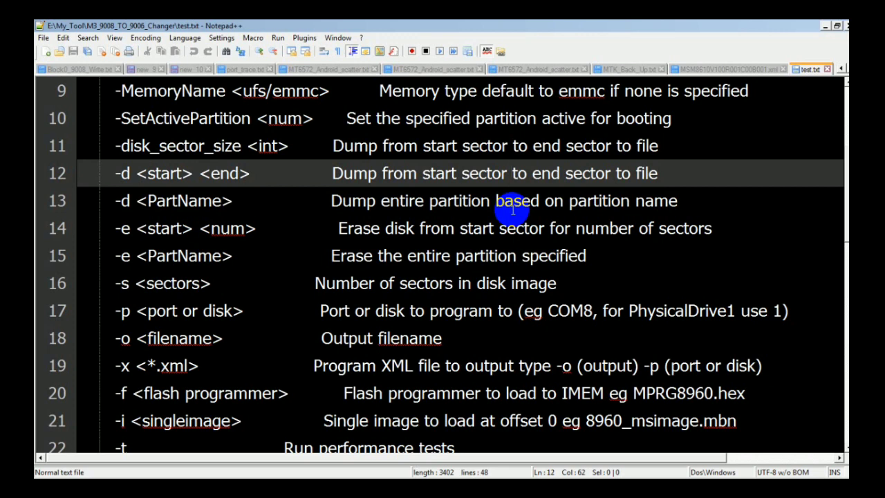
pyautogui.moveTo(480, 457)
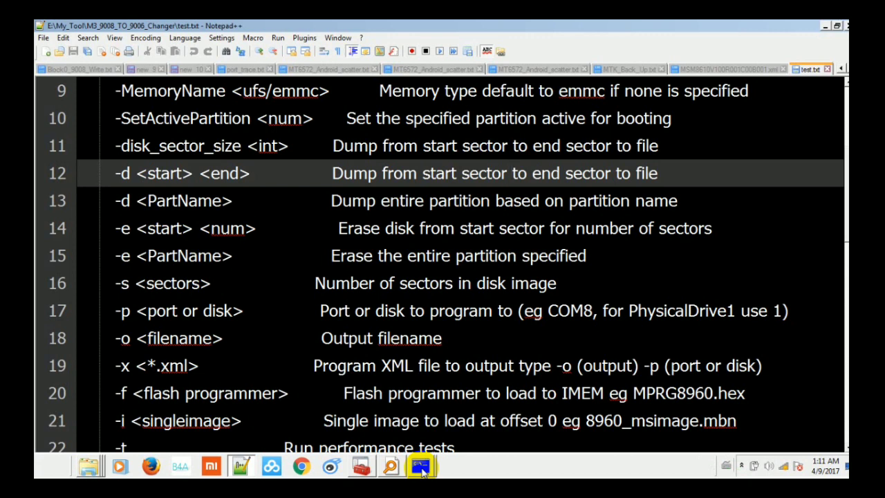
# - Bring File Explorer to the front and open the Data (E:) drive
pyautogui.click(422, 468)
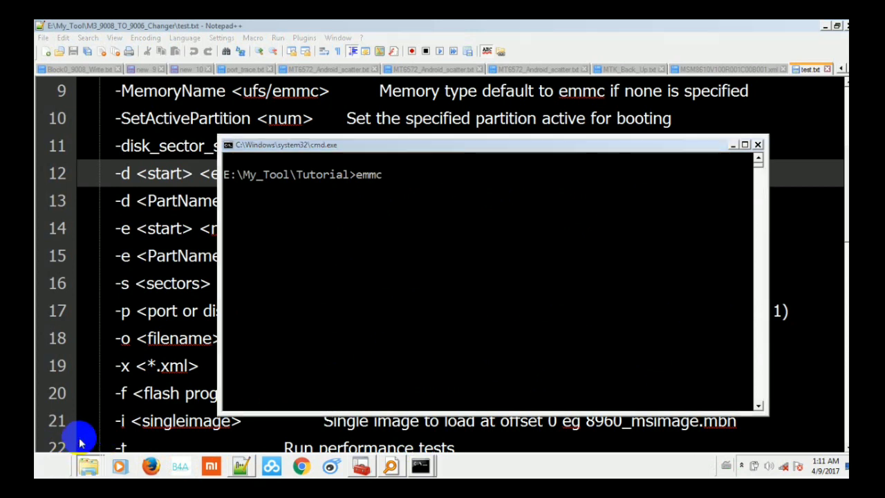
pyautogui.click(89, 466)
pyautogui.click(164, 42)
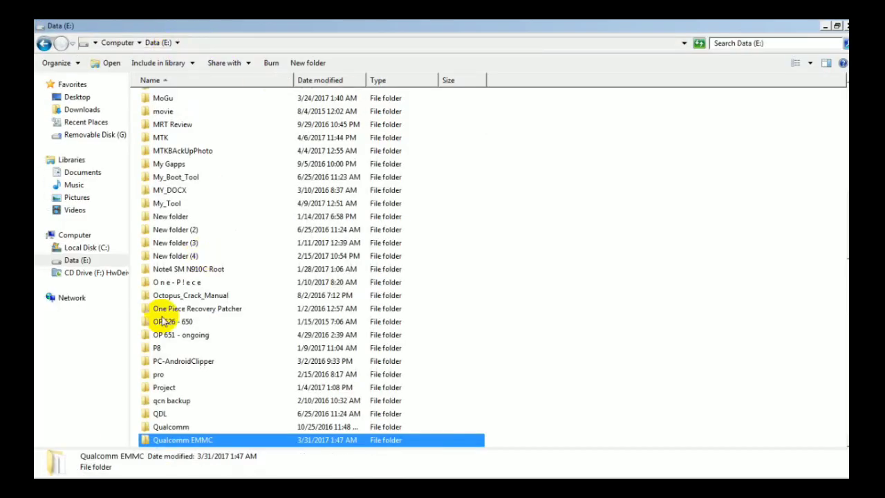
pyautogui.click(164, 322)
# - Open the Project\Qualcomm folder and bring up the folder view layouts list
pyautogui.press('p')
pyautogui.press('r')
pyautogui.press('Return')
pyautogui.press('BackSpace')
pyautogui.press('Down')
pyautogui.press('Return')
pyautogui.press('f')
pyautogui.press('m')
pyautogui.press('p')
pyautogui.press('q')
pyautogui.press('Return')
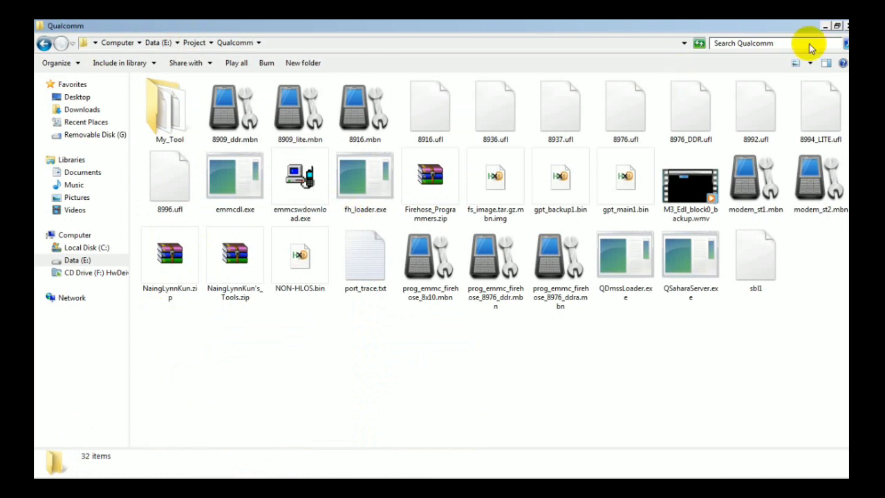
pyautogui.click(811, 63)
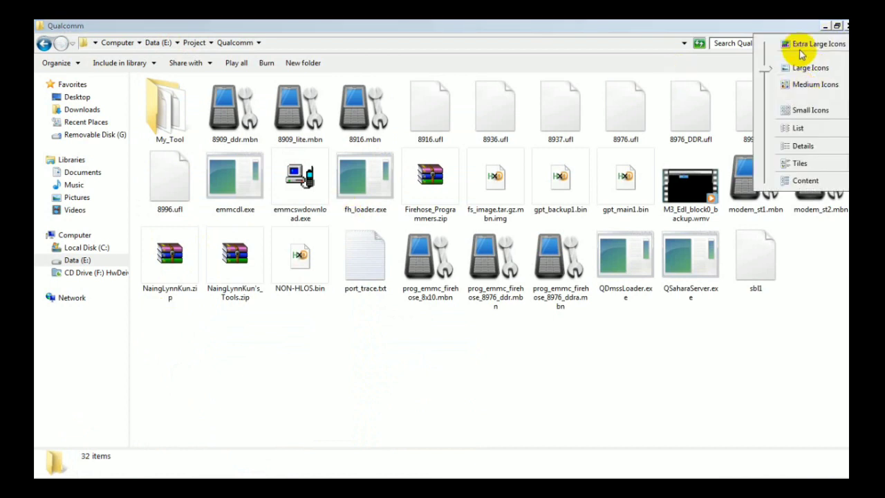
# - Show the Qualcomm files as Details, widen the Name column, and select prog_emmc_firehose_8x10.mbn
pyautogui.click(801, 146)
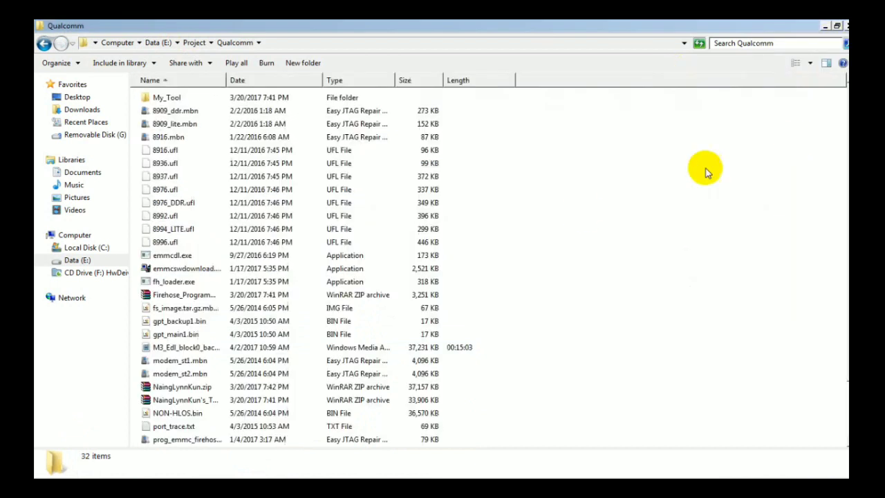
pyautogui.click(190, 114)
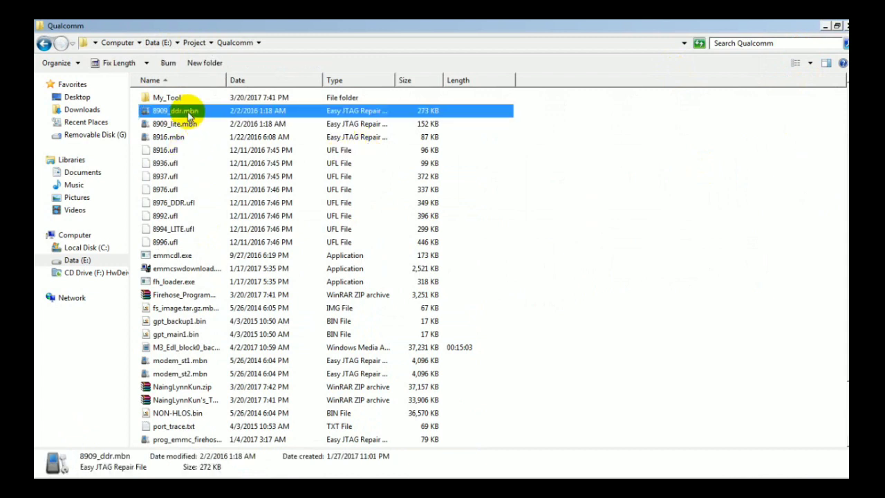
pyautogui.hotkey('shift', 'Down')
pyautogui.hotkey('shift', 'Down')
pyautogui.hotkey('shift', 'Down')
pyautogui.hotkey('shift', 'Down')
pyautogui.hotkey('shift', 'Down')
pyautogui.hotkey('shift', 'Down')
pyautogui.hotkey('shift', 'Down')
pyautogui.hotkey('shift', 'Down')
pyautogui.hotkey('shift', 'Down')
pyautogui.hotkey('shift', 'Down')
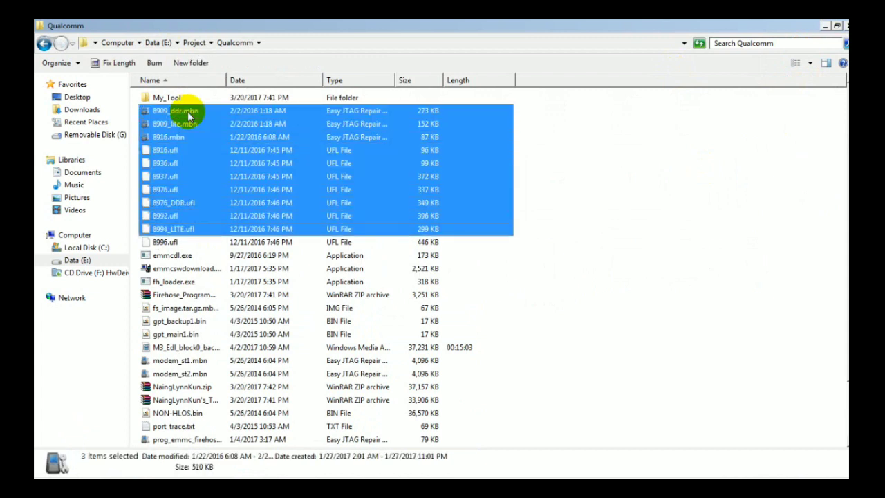
pyautogui.press('Down')
pyautogui.press('Down')
pyautogui.press('Down')
pyautogui.press('Down')
pyautogui.press('Down')
pyautogui.press('Up')
pyautogui.press('Up')
pyautogui.press('Down')
pyautogui.press('Down')
pyautogui.press('Down')
pyautogui.press('Down')
pyautogui.press('Down')
pyautogui.press('Down')
pyautogui.press('Down')
pyautogui.press('Down')
pyautogui.press('Down')
pyautogui.press('Down')
pyautogui.press('Down')
pyautogui.press('Down')
pyautogui.press('Down')
pyautogui.press('Down')
pyautogui.press('Down')
pyautogui.press('Down')
pyautogui.press('Down')
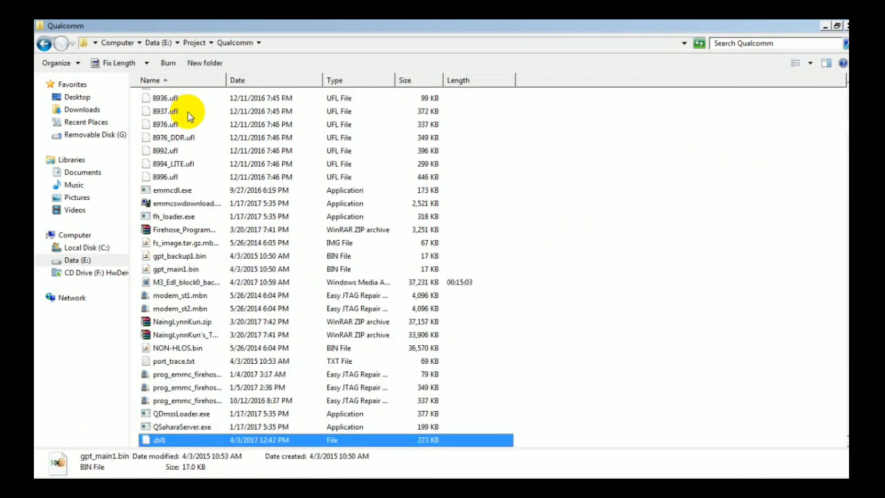
pyautogui.press('Up')
pyautogui.press('Up')
pyautogui.press('Up')
pyautogui.press('Up')
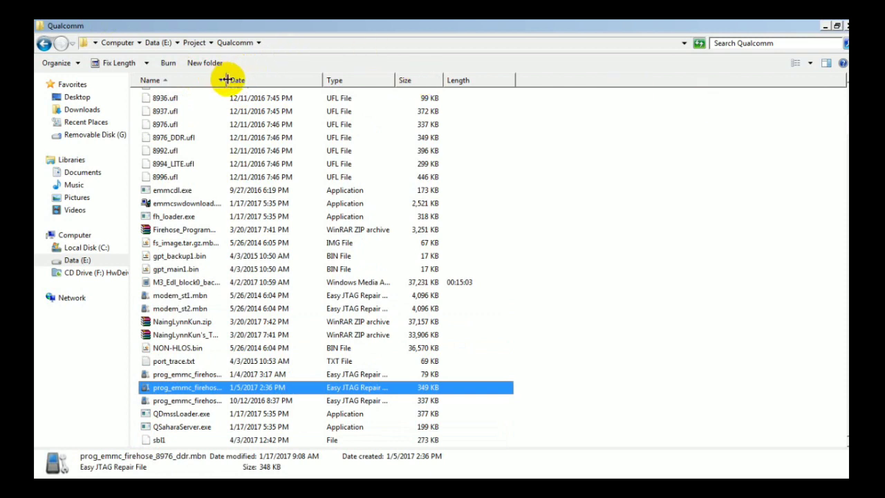
pyautogui.moveTo(228, 79); pyautogui.dragTo(504, 81)
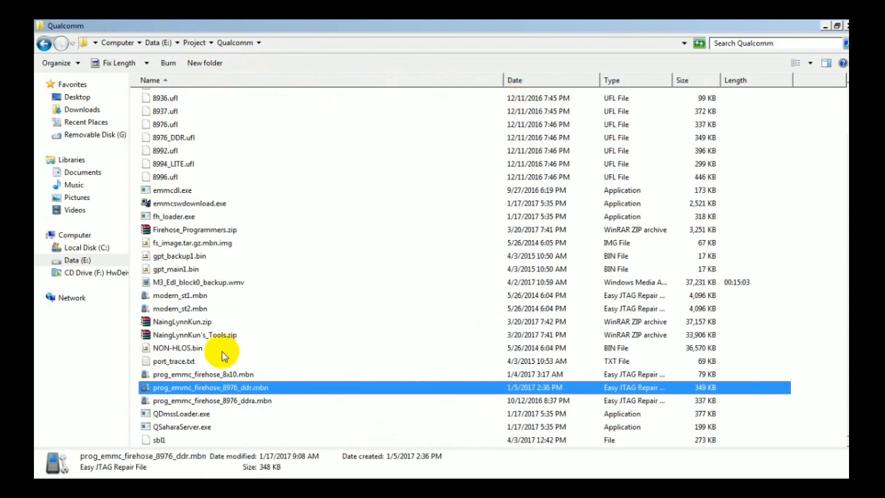
pyautogui.click(187, 374)
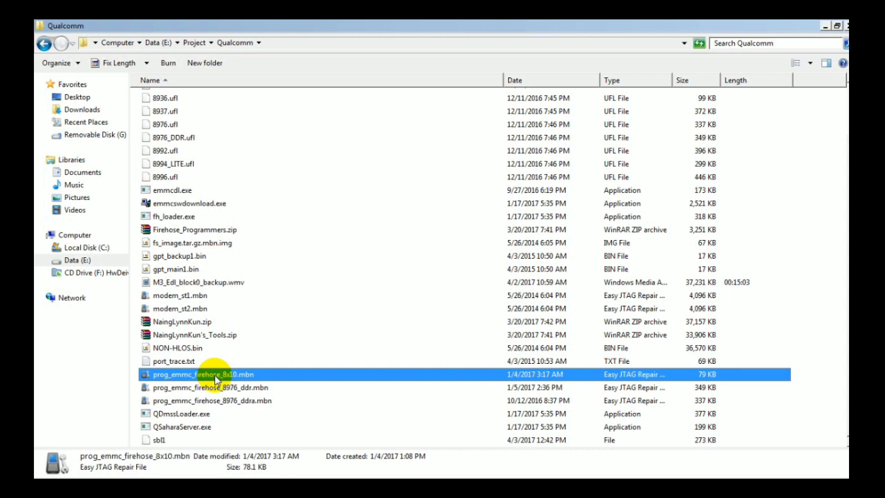
pyautogui.press('Up')
pyautogui.press('Up')
pyautogui.press('Up')
pyautogui.press('Up')
pyautogui.press('Up')
pyautogui.press('Up')
pyautogui.press('Up')
pyautogui.press('Up')
pyautogui.press('Up')
pyautogui.press('Up')
pyautogui.press('Up')
pyautogui.press('Up')
pyautogui.press('Up')
pyautogui.press('Up')
pyautogui.press('Up')
pyautogui.press('Up')
pyautogui.press('Up')
pyautogui.press('Up')
pyautogui.press('Up')
pyautogui.press('Up')
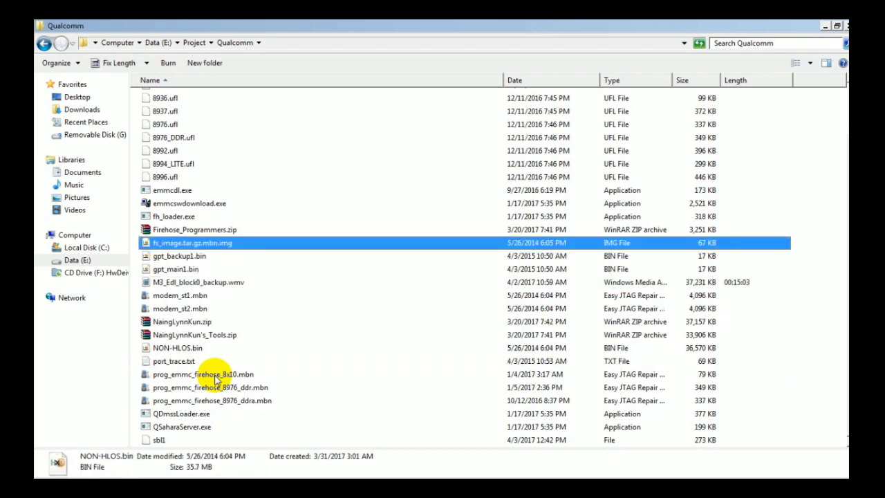
pyautogui.press('Down')
pyautogui.press('Down')
pyautogui.press('Down')
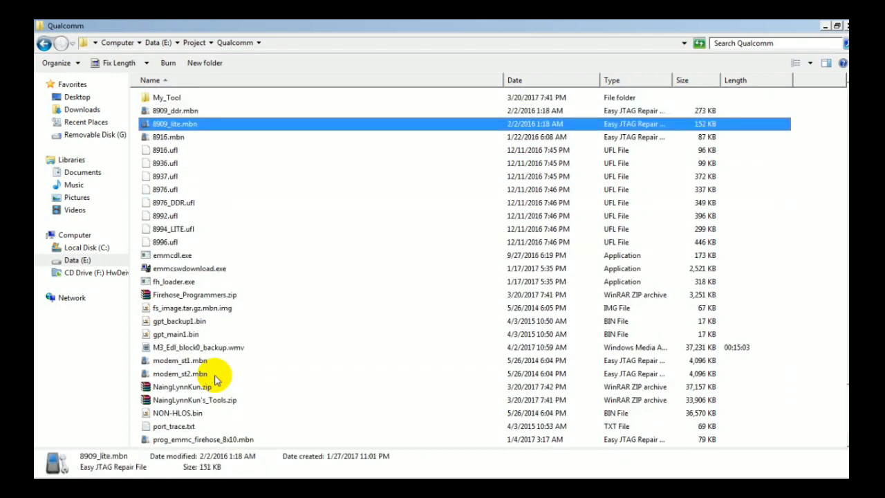
pyautogui.press('Down')
pyautogui.press('Down')
pyautogui.press('Down')
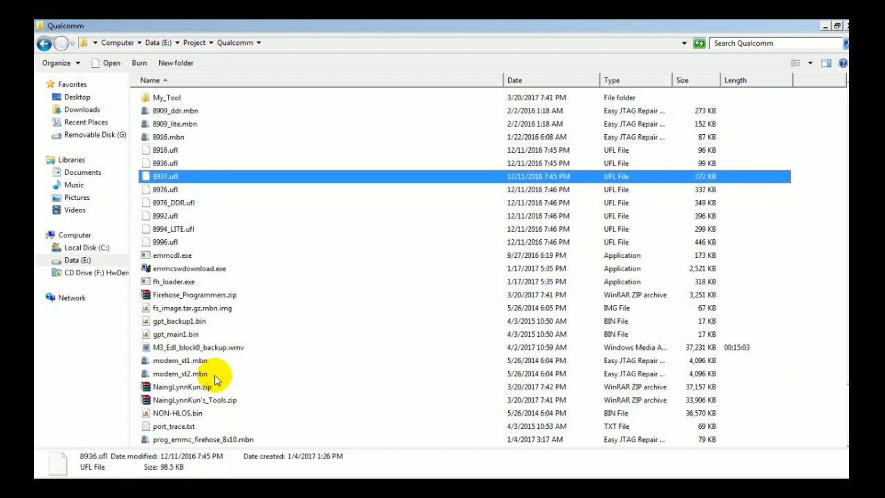
pyautogui.press('Down')
pyautogui.press('Down')
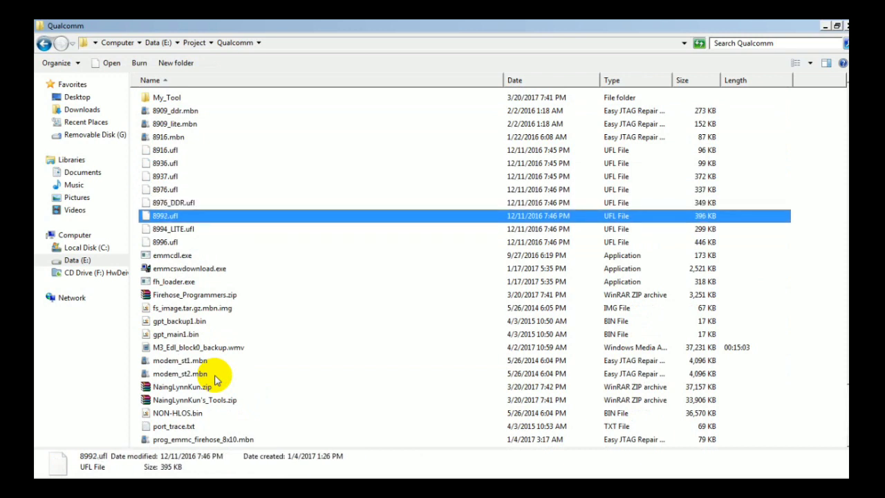
pyautogui.press('Down')
pyautogui.press('Down')
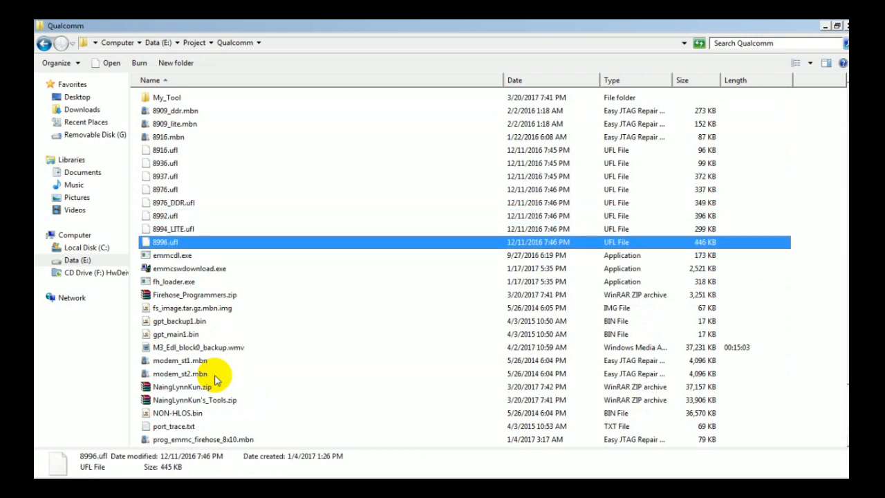
pyautogui.press('Up')
pyautogui.press('Up')
pyautogui.press('Up')
pyautogui.press('Up')
pyautogui.press('Up')
pyautogui.press('Up')
pyautogui.press('Up')
pyautogui.press('Up')
pyautogui.press('Up')
pyautogui.press('Up')
pyautogui.press('Up')
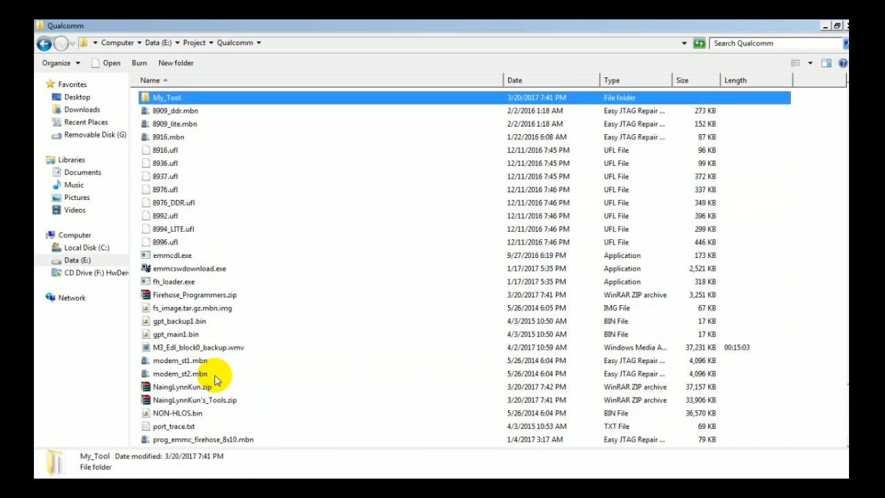
pyautogui.press('Down')
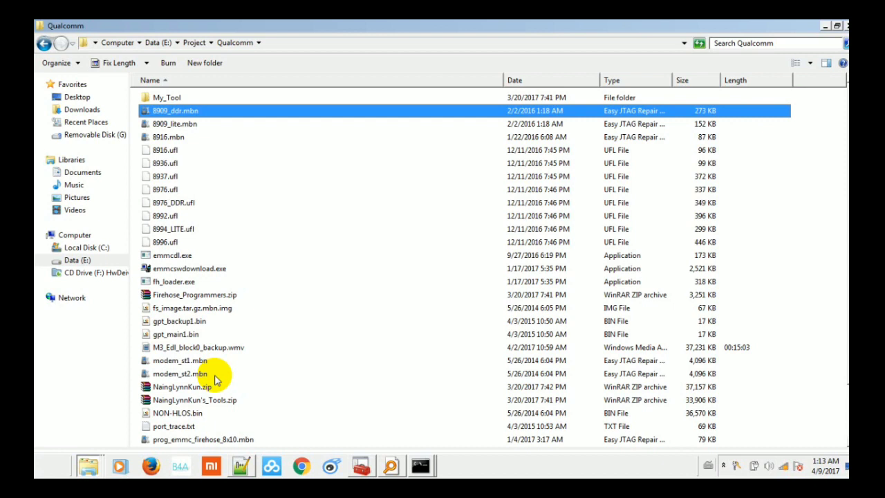
pyautogui.press('Down')
pyautogui.press('Down')
pyautogui.press('Down')
pyautogui.press('Down')
pyautogui.press('Down')
pyautogui.press('Down')
pyautogui.press('Down')
pyautogui.press('Down')
pyautogui.press('Down')
pyautogui.press('Down')
pyautogui.press('Down')
pyautogui.press('Down')
pyautogui.press('Down')
pyautogui.press('Down')
pyautogui.press('Down')
pyautogui.press('Down')
pyautogui.press('Down')
pyautogui.press('Down')
pyautogui.press('Down')
pyautogui.press('Down')
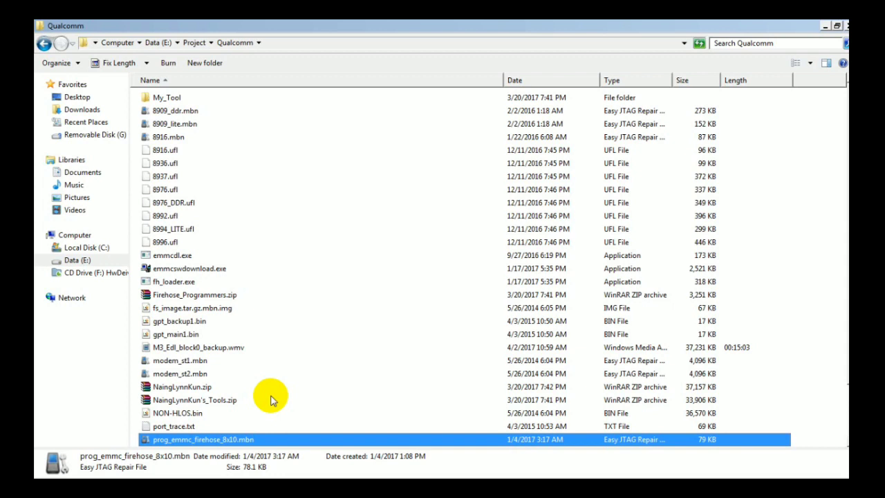
pyautogui.press('Down')
pyautogui.press('Down')
pyautogui.press('Down')
pyautogui.press('Down')
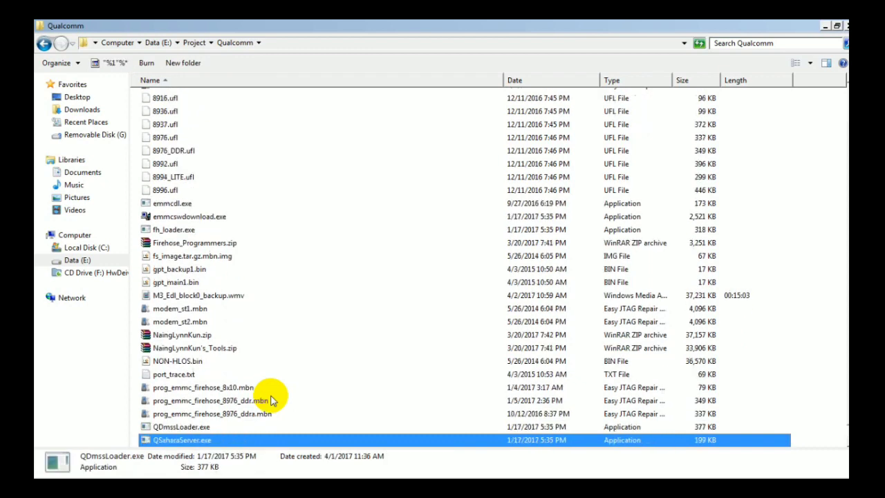
pyautogui.click(272, 401)
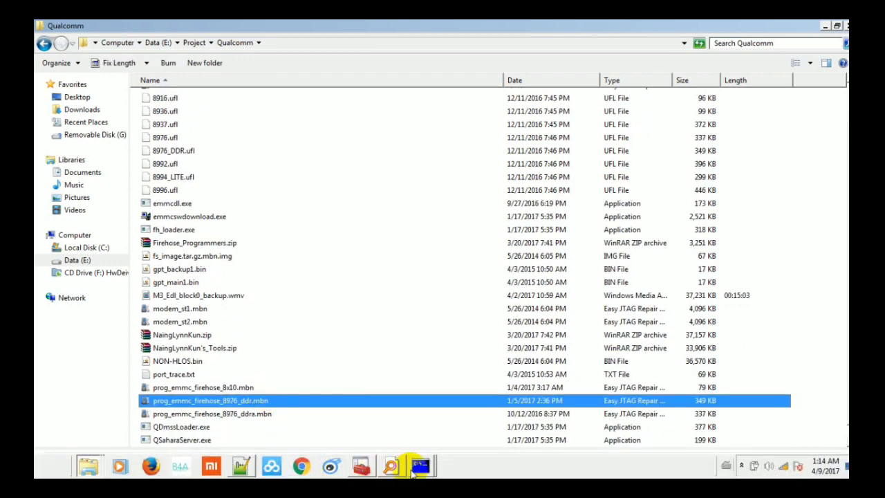
pyautogui.click(759, 269)
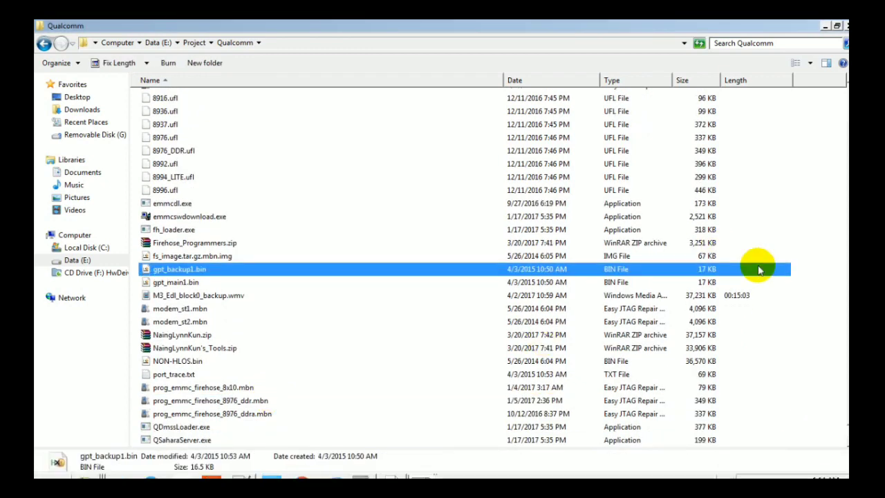
pyautogui.click(794, 252)
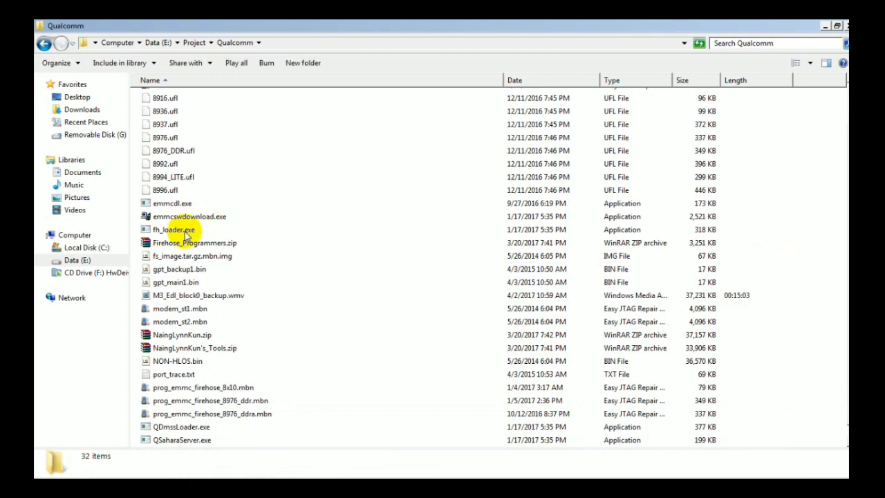
pyautogui.click(171, 204)
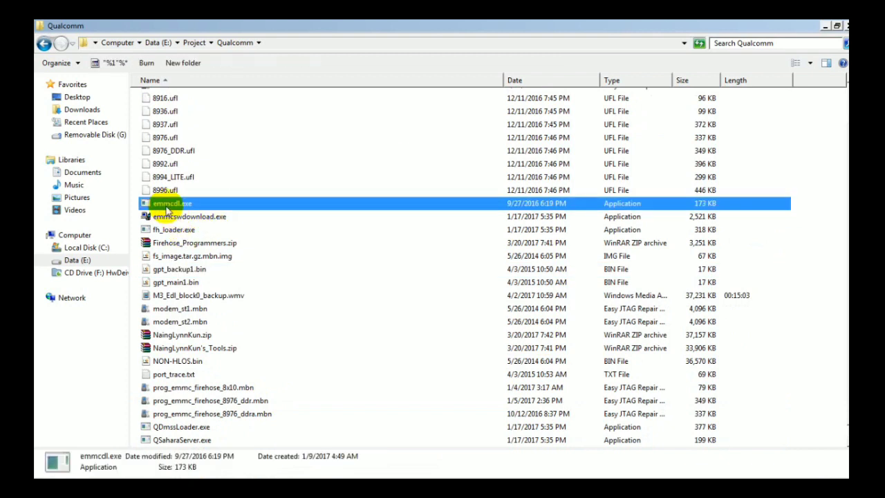
pyautogui.click(218, 391)
# - Open a command window in the Qualcomm folder and type emmcdl -l
pyautogui.rightClick(836, 212)
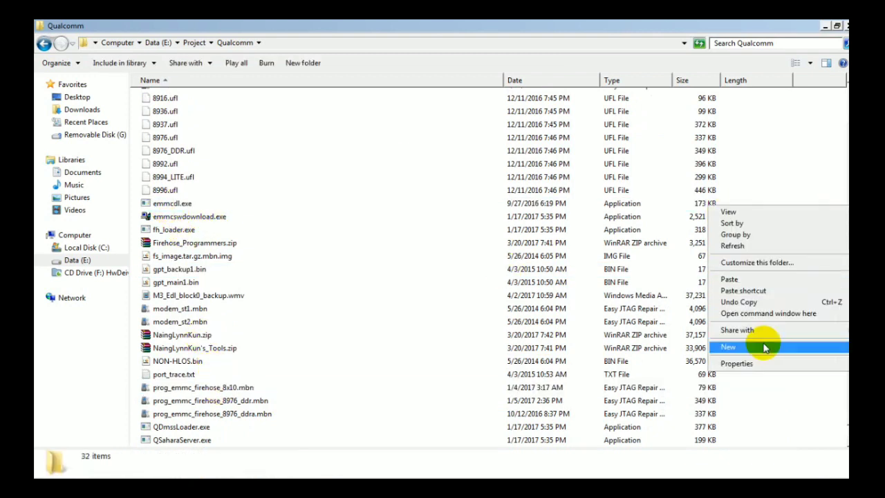
pyautogui.click(747, 313)
pyautogui.write('w')
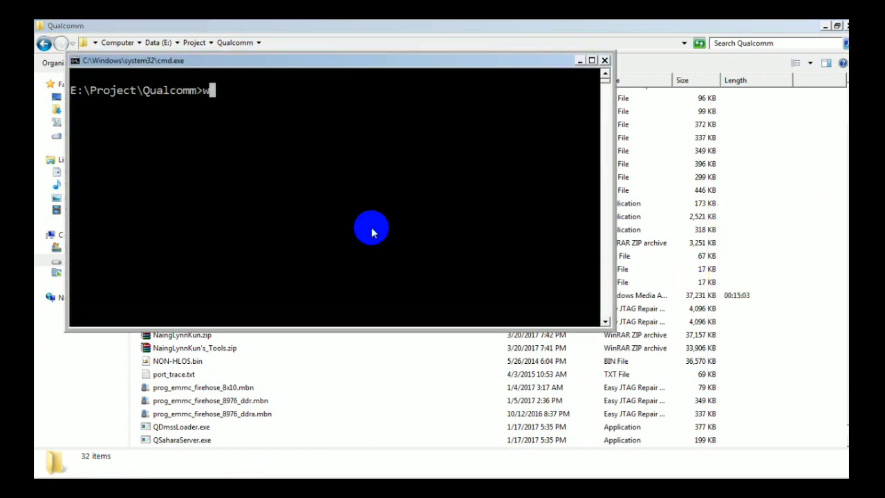
pyautogui.press('BackSpace')
pyautogui.write('emmcdl -l')
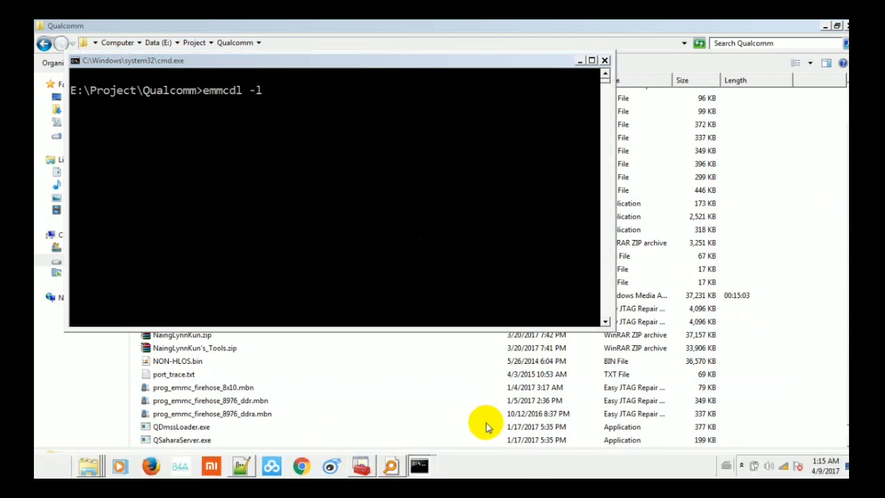
# - Reboot the phone into EDL with adb reboot edl, then run emmcdl -l
pyautogui.click(413, 201)
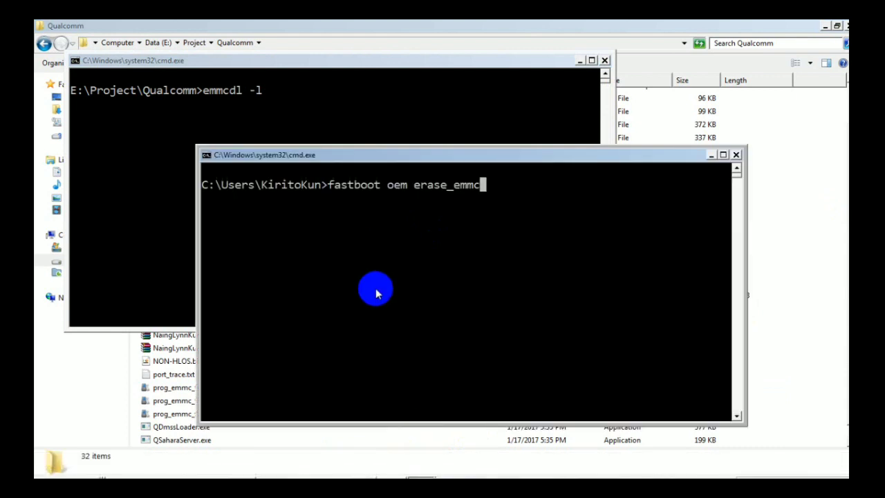
pyautogui.press('BackSpace')
pyautogui.press('BackSpace')
pyautogui.press('BackSpace')
pyautogui.press('BackSpace')
pyautogui.press('BackSpace')
pyautogui.press('BackSpace')
pyautogui.press('BackSpace')
pyautogui.press('BackSpace')
pyautogui.press('BackSpace')
pyautogui.press('BackSpace')
pyautogui.press('BackSpace')
pyautogui.press('BackSpace')
pyautogui.press('BackSpace')
pyautogui.press('BackSpace')
pyautogui.press('BackSpace')
pyautogui.press('BackSpace')
pyautogui.press('BackSpace')
pyautogui.press('BackSpace')
pyautogui.press('BackSpace')
pyautogui.press('BackSpace')
pyautogui.write('adb reboot edl')
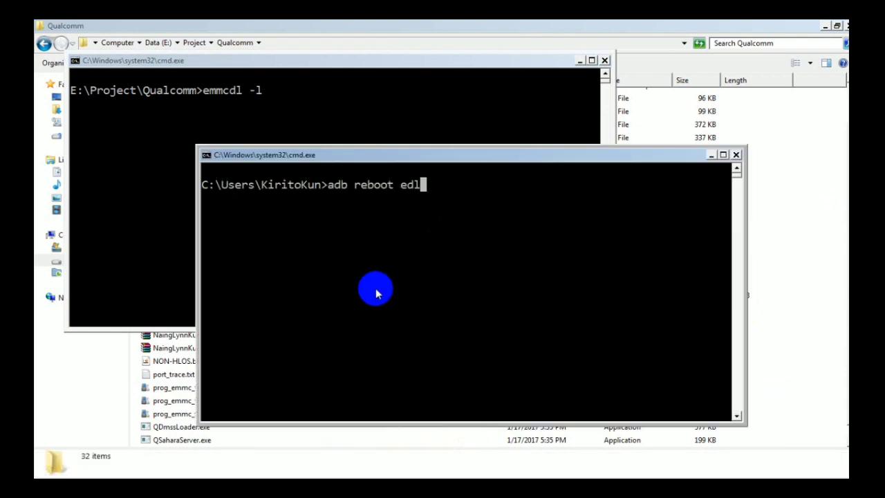
pyautogui.press('Return')
pyautogui.click(118, 198)
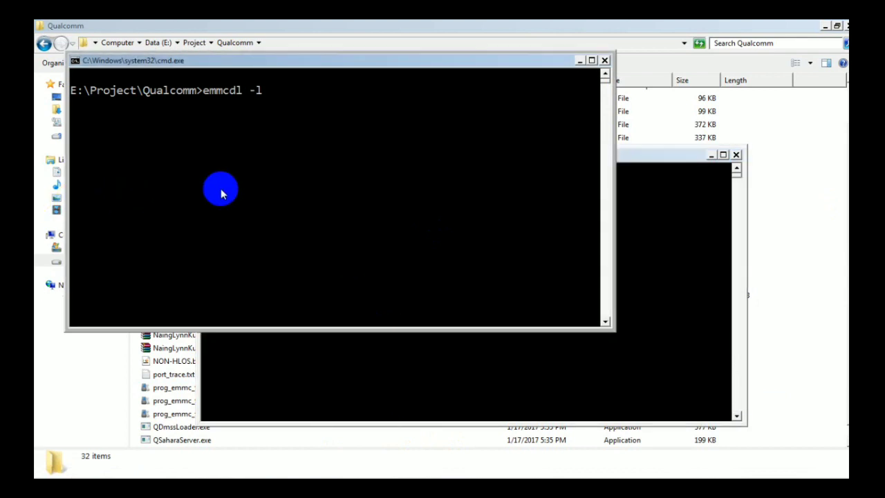
pyautogui.press('Return')
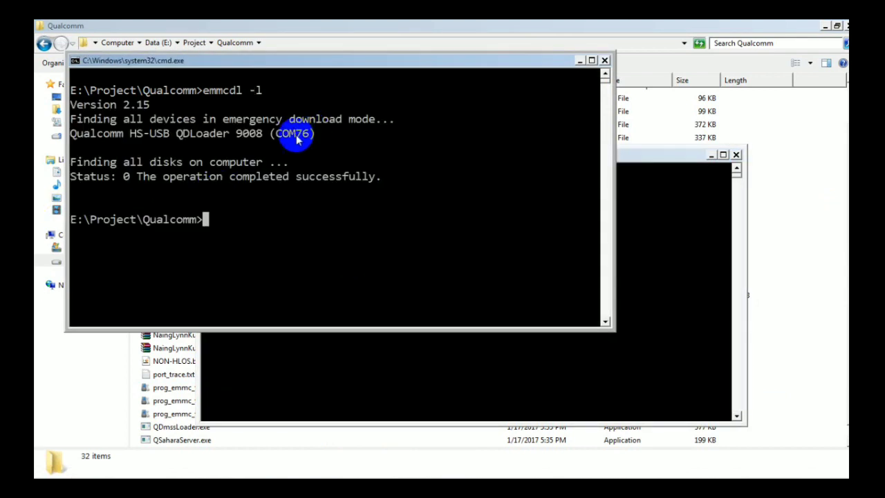
# - Edit the command to emmcdl -p com76 -MemoryName emmc -f prog_emmc_firehose_8x10.mbn
pyautogui.press('Up')
pyautogui.press('BackSpace')
pyautogui.write('p com76')
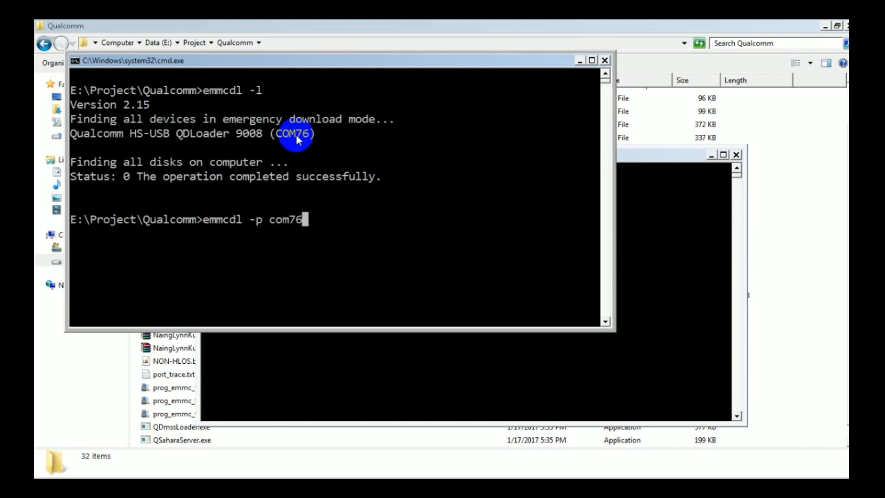
pyautogui.write(' -MemoryName emmc')
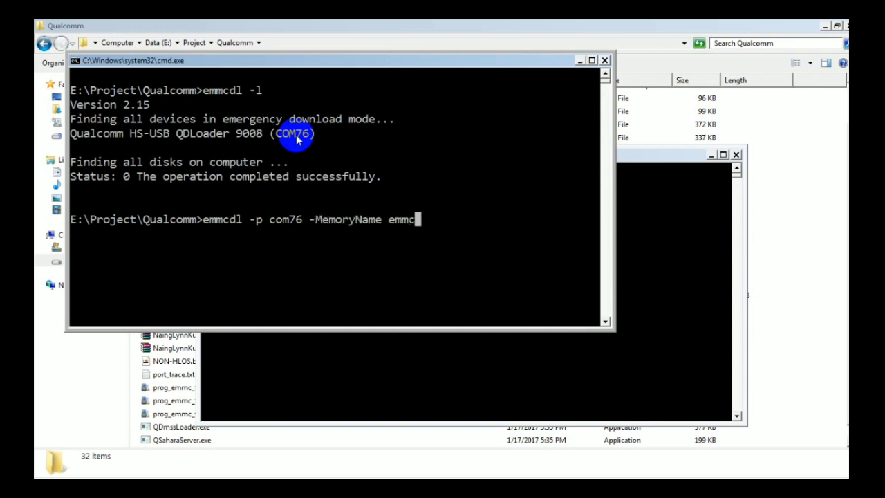
pyautogui.write(' -f')
pyautogui.moveTo(330, 63); pyautogui.dragTo(521, 81)
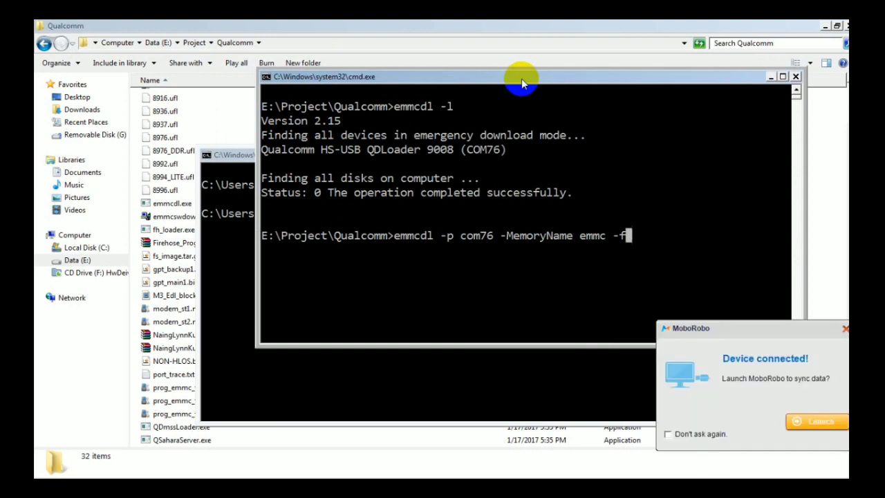
pyautogui.click(175, 388)
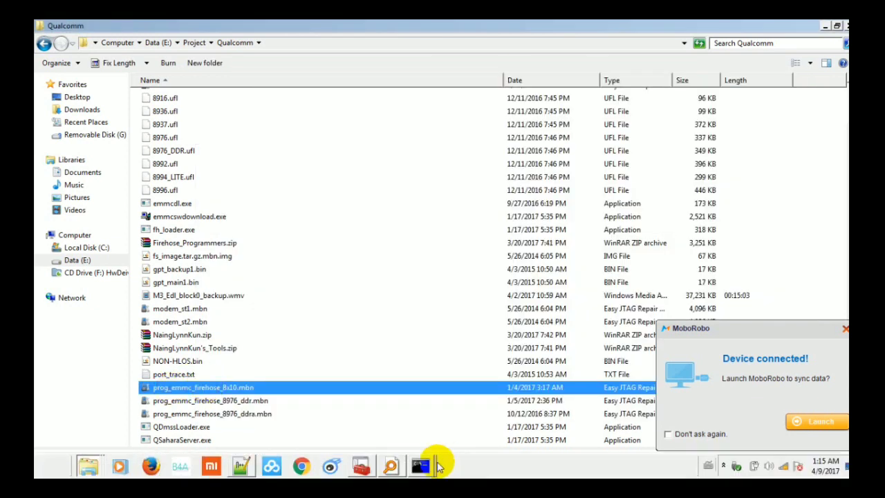
pyautogui.click(420, 465)
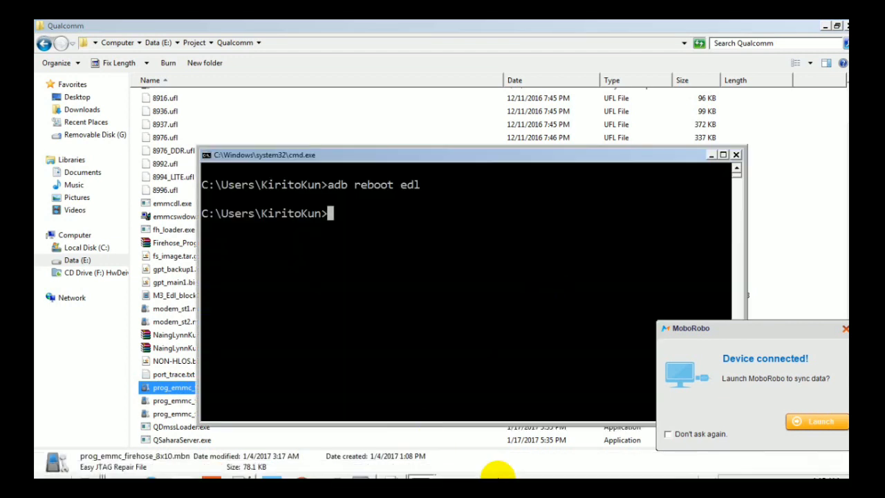
pyautogui.click(415, 445)
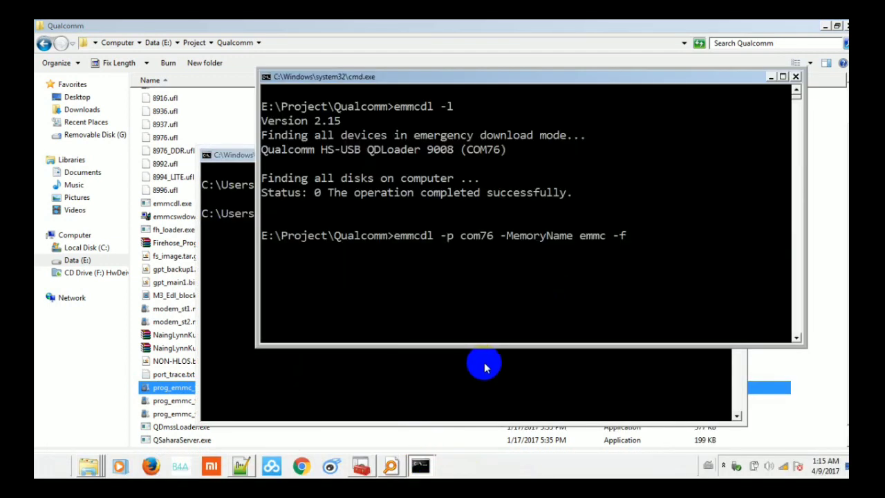
pyautogui.write('prog')
pyautogui.press('Tab')
pyautogui.press('Tab')
pyautogui.press('Tab')
pyautogui.press('Tab')
pyautogui.press('Tab')
pyautogui.press('Tab')
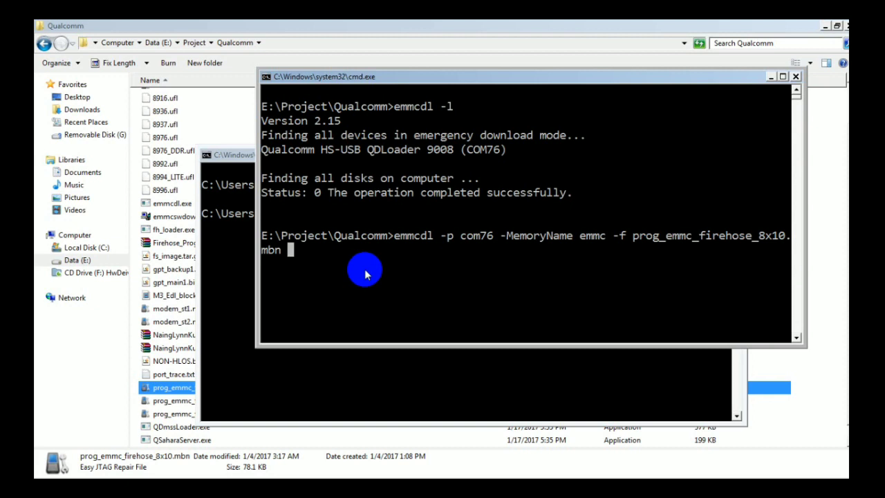
# - Rerun adb reboot edl in the other window to put the phone into EDL again
pyautogui.click(298, 390)
pyautogui.press('Up')
pyautogui.press('Return')
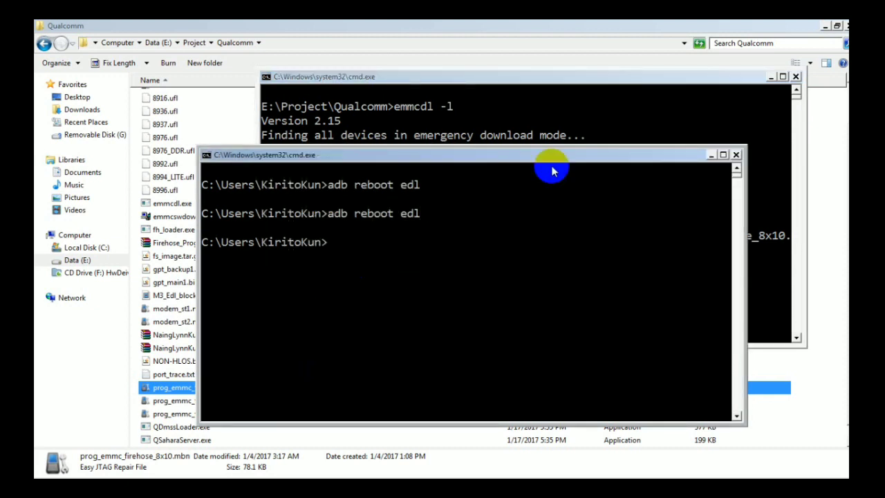
pyautogui.click(559, 116)
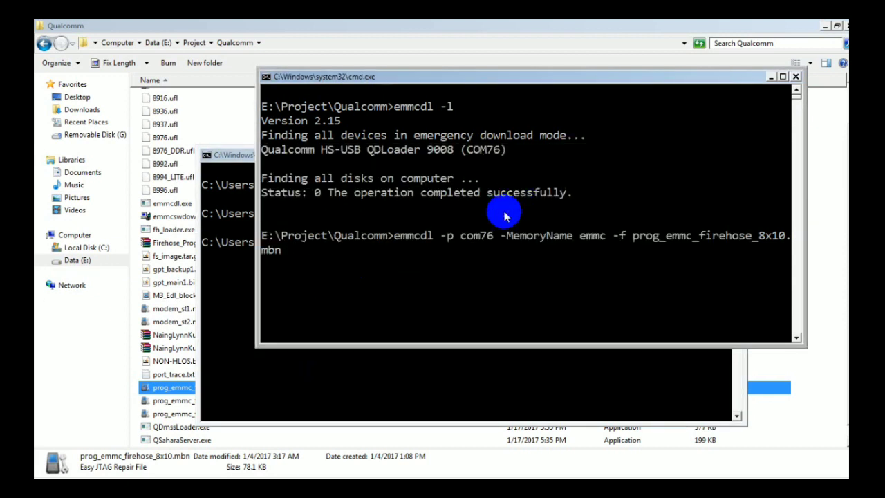
# - Run emmcdl to load prog_emmc_firehose_8x10.mbn, then mark the partition-dump line in test.txt
pyautogui.press('Return')
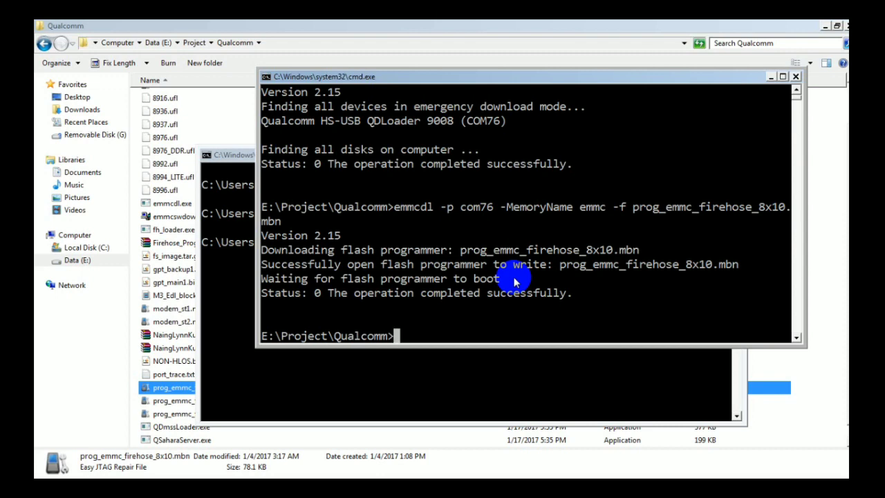
pyautogui.moveTo(325, 446)
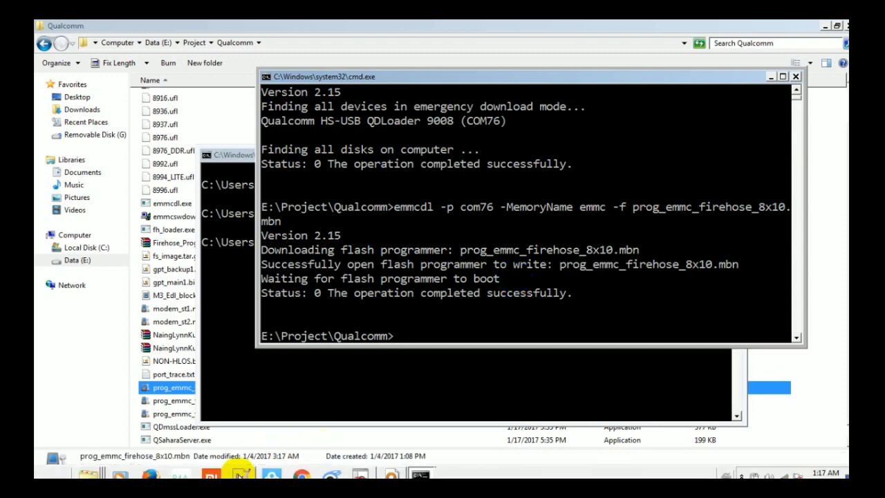
pyautogui.click(241, 476)
pyautogui.click(242, 201)
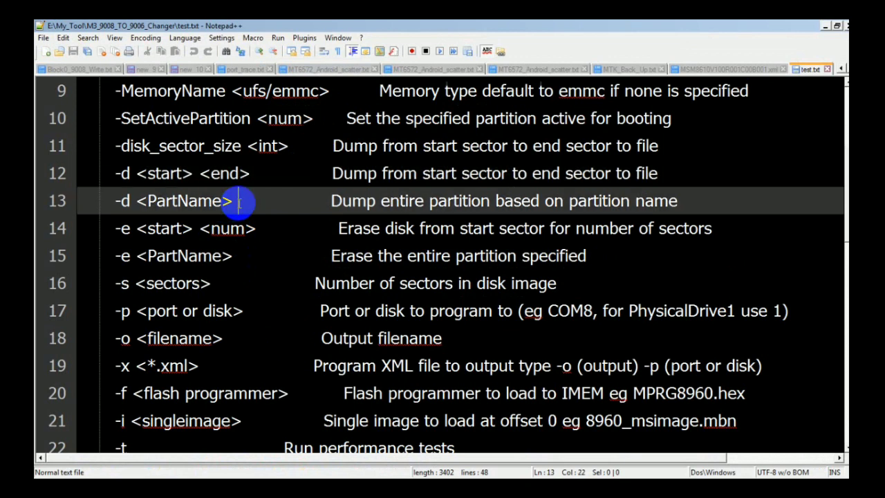
# - Recall the emmcdl programmer command and append -d boot -o boot.img
pyautogui.click(827, 27)
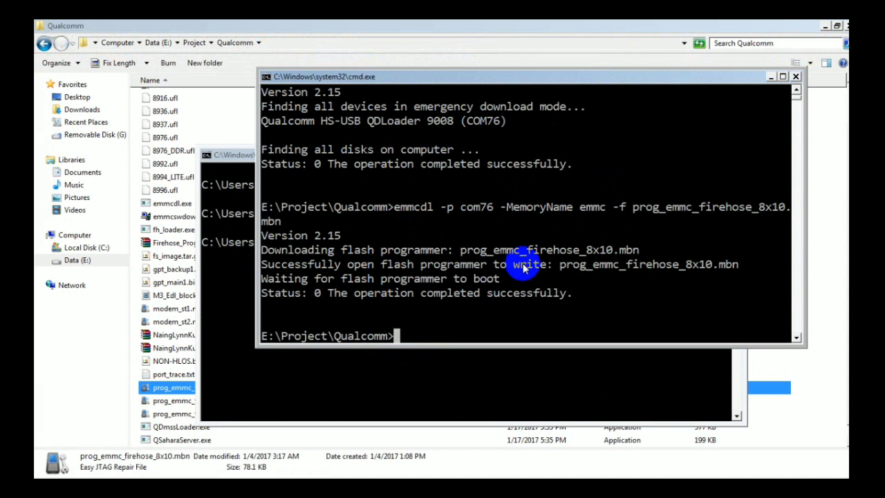
pyautogui.write('-')
pyautogui.press('BackSpace')
pyautogui.press('Up')
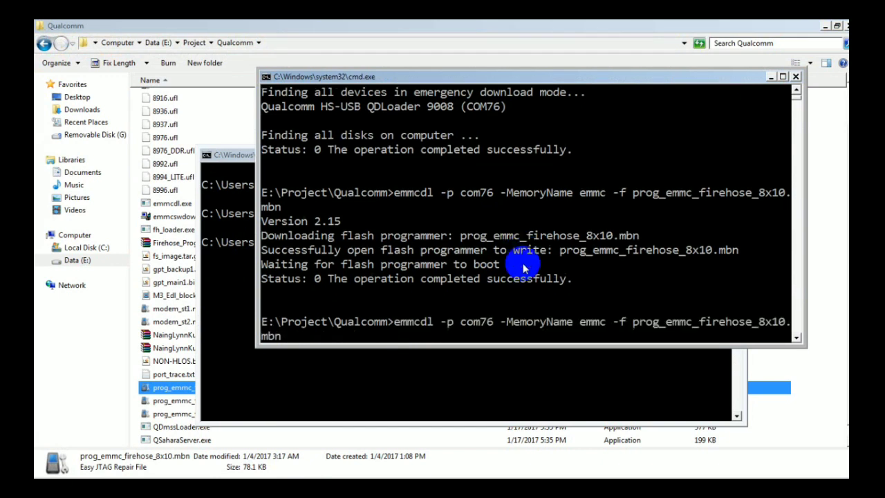
pyautogui.write('-d boot')
pyautogui.write('-o')
pyautogui.write('boot.img')
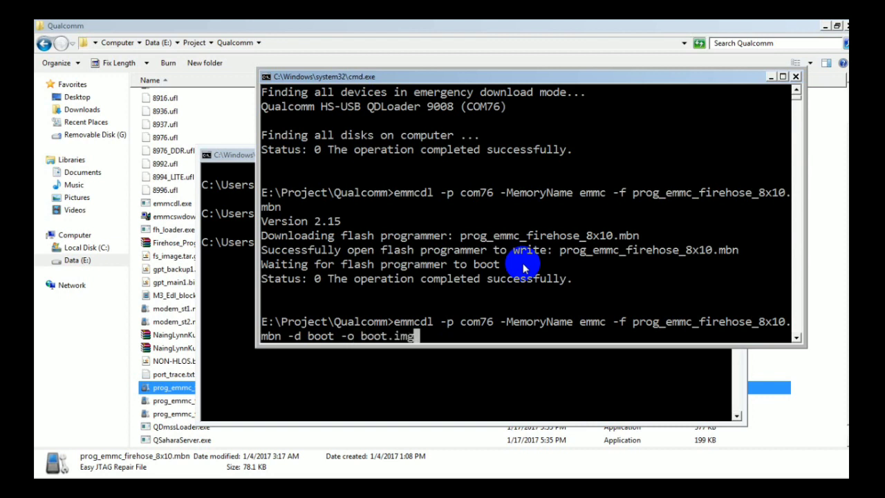
# - Return to the emmcdl window and run the boot partition dump
pyautogui.click(156, 127)
pyautogui.moveTo(352, 458)
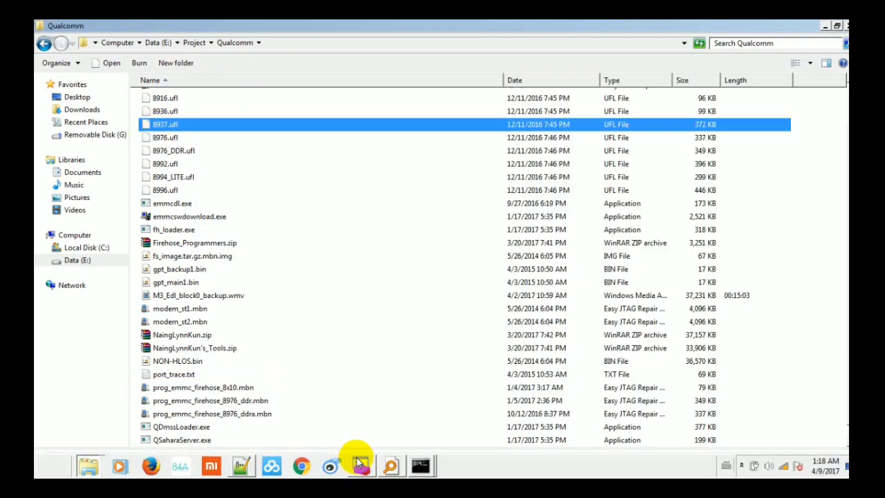
pyautogui.click(415, 424)
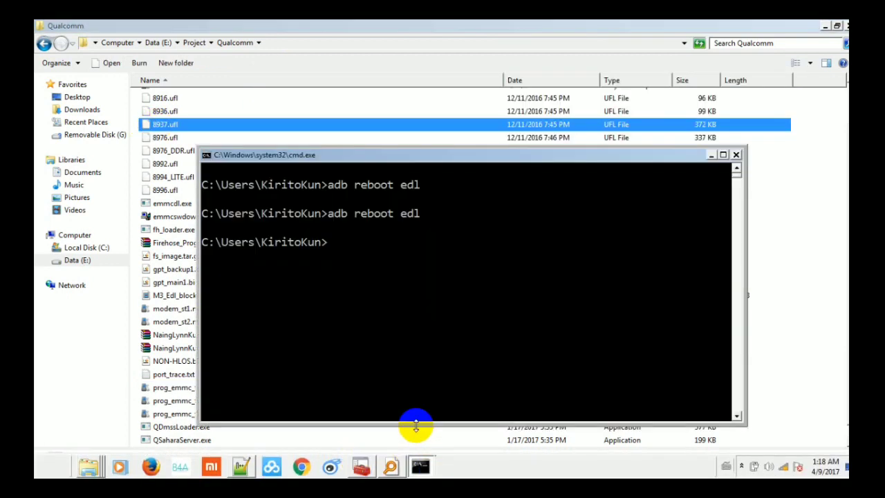
pyautogui.click(415, 438)
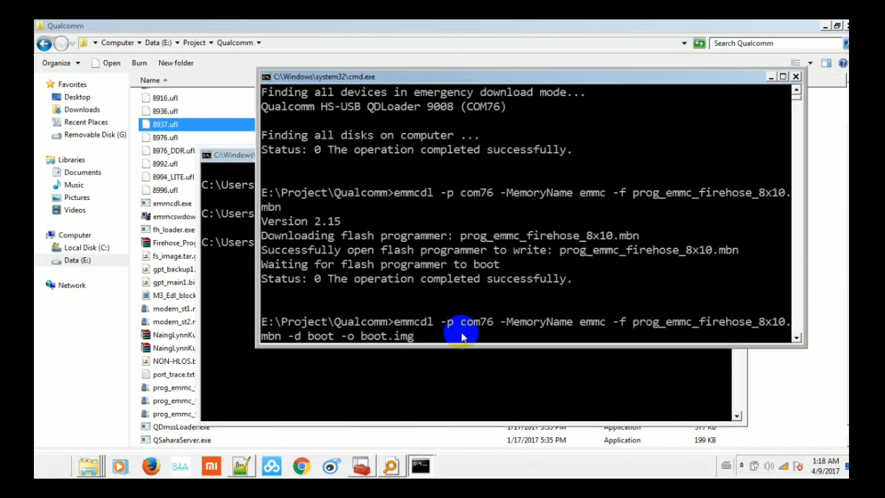
pyautogui.press('Return')
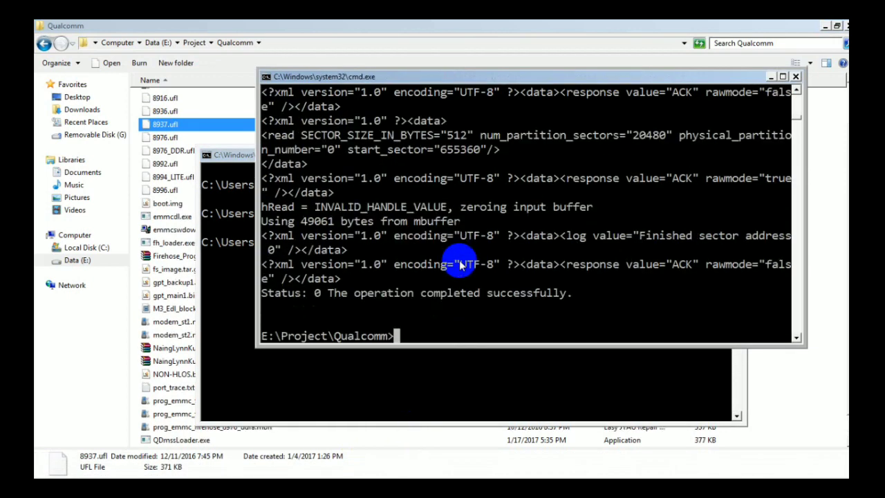
# - Show the new 10,240 KB boot.img in the Qualcomm folder listing
pyautogui.click(168, 204)
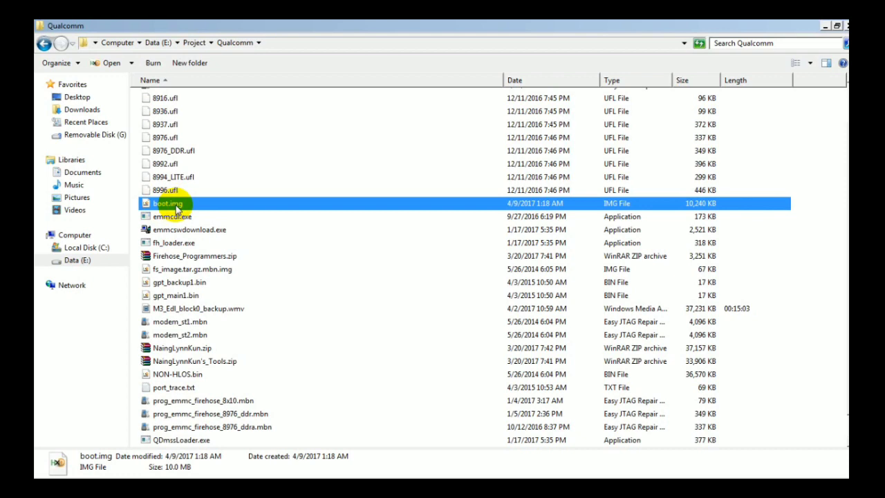
pyautogui.doubleClick(177, 207)
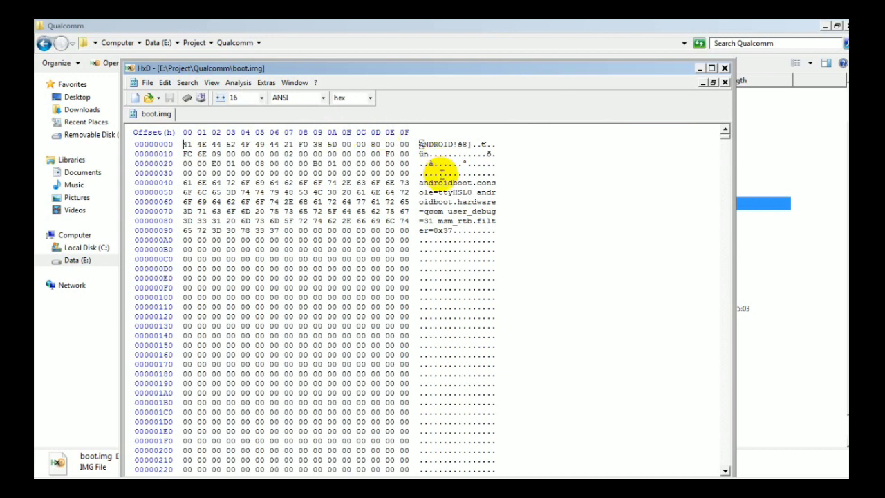
pyautogui.click(419, 179)
pyautogui.moveTo(420, 179); pyautogui.dragTo(473, 179)
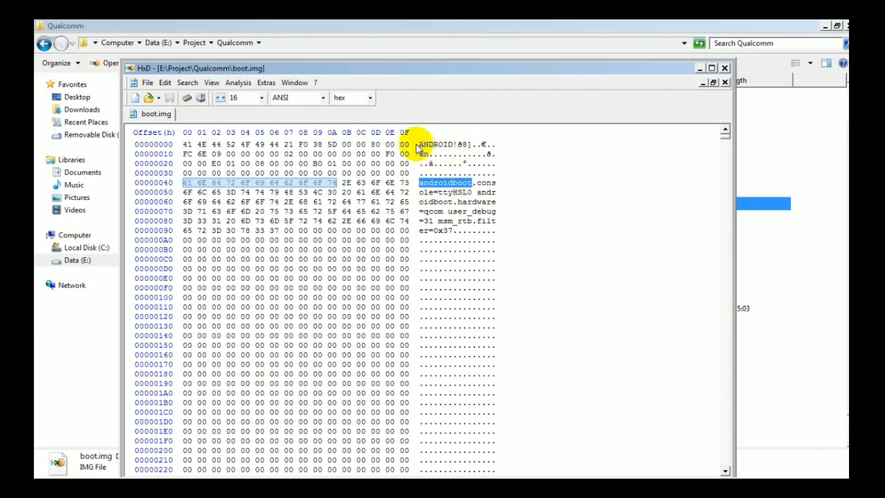
pyautogui.moveTo(419, 144); pyautogui.dragTo(454, 143)
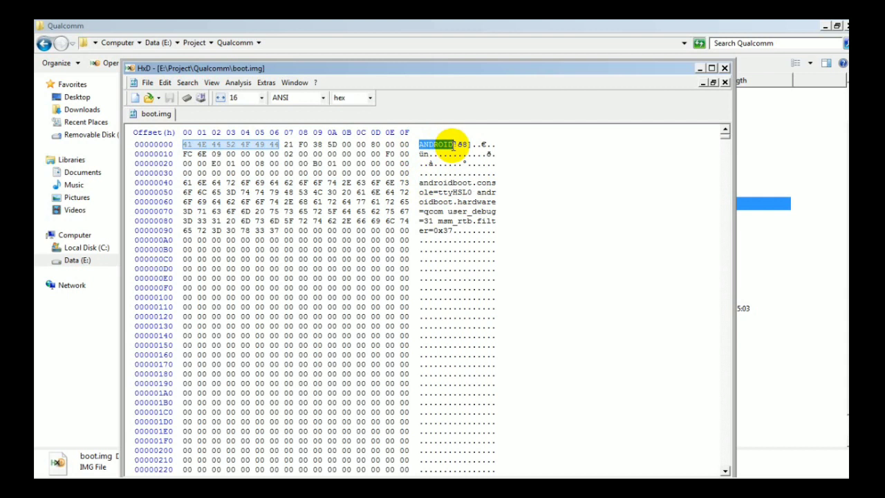
pyautogui.click(725, 68)
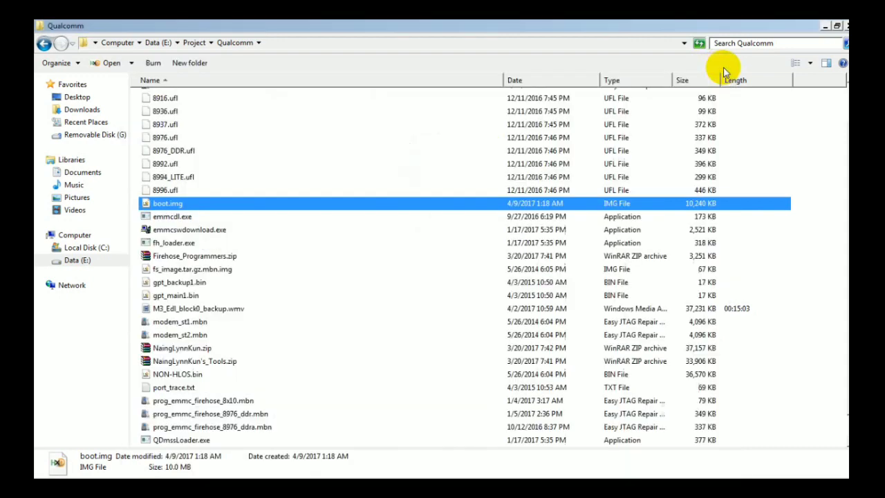
pyautogui.moveTo(510, 471)
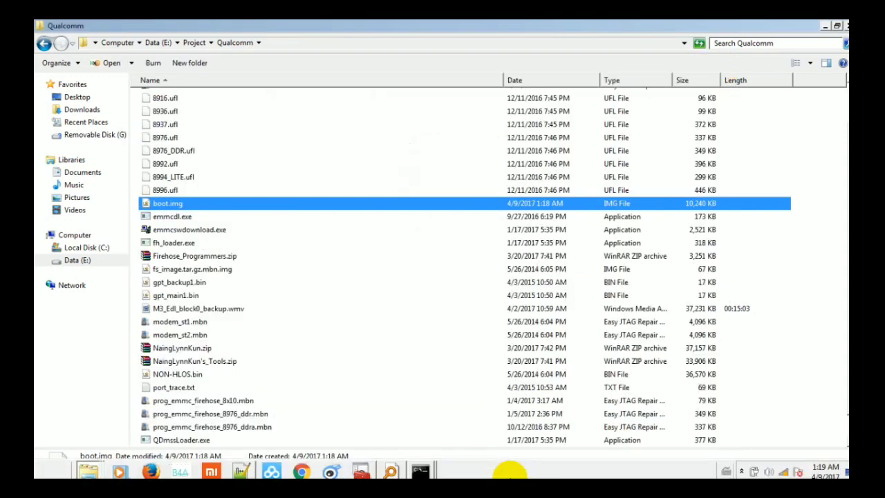
# - Recall the emmcdl dump command and change it to -d recovery -o recovery.img
pyautogui.click(431, 467)
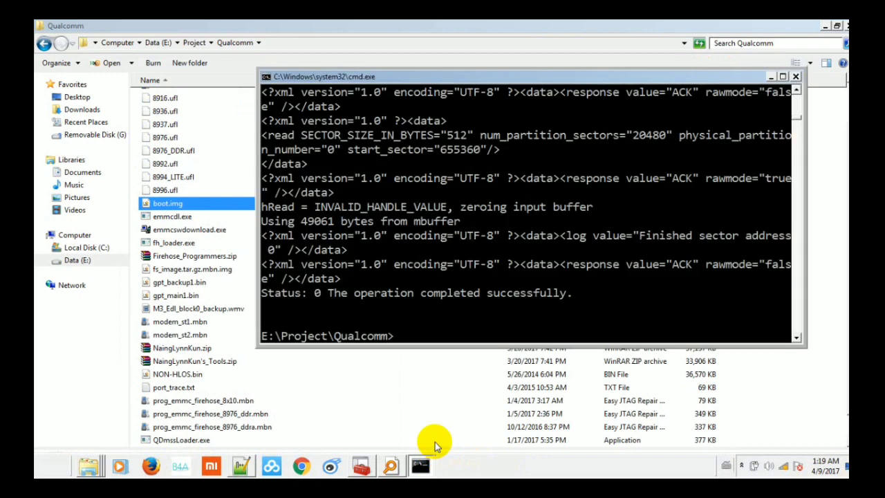
pyautogui.press('Up')
pyautogui.press('BackSpace')
pyautogui.press('BackSpace')
pyautogui.press('BackSpace')
pyautogui.press('BackSpace')
pyautogui.press('BackSpace')
pyautogui.press('BackSpace')
pyautogui.press('BackSpace')
pyautogui.press('BackSpace')
pyautogui.press('BackSpace')
pyautogui.press('BackSpace')
pyautogui.press('BackSpace')
pyautogui.press('BackSpace')
pyautogui.press('BackSpace')
pyautogui.press('BackSpace')
pyautogui.press('BackSpace')
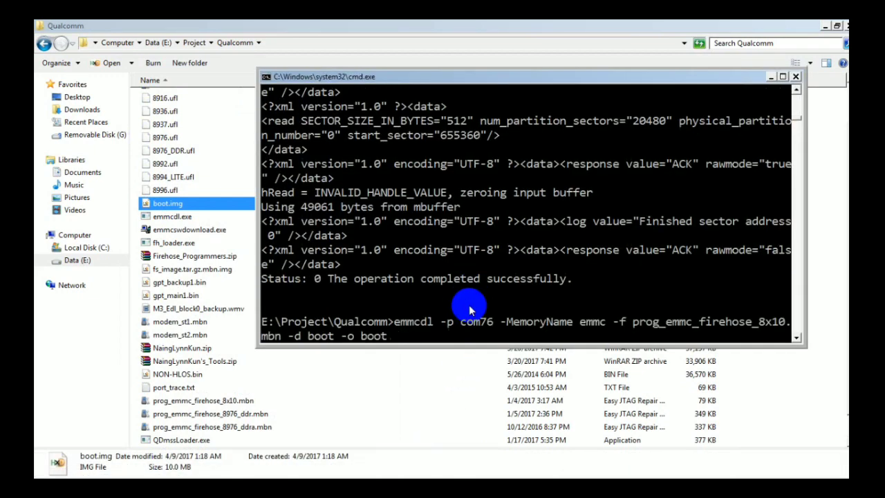
pyautogui.write('recovery -o recovery.img')
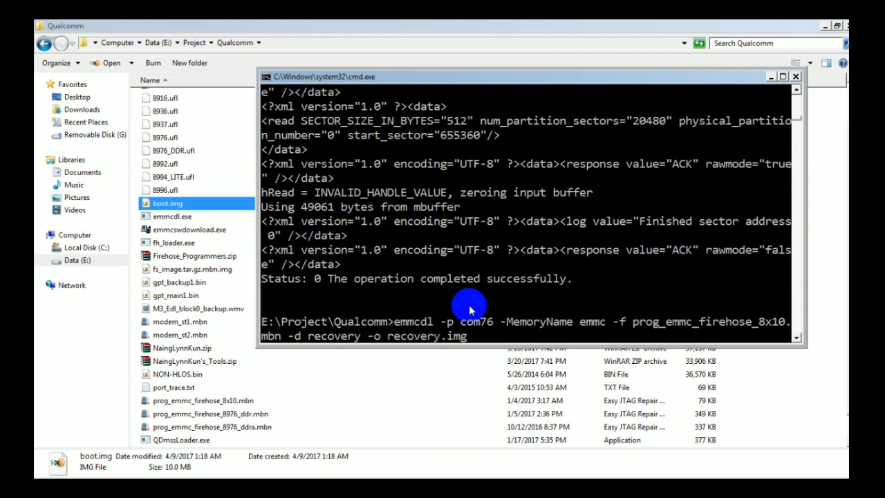
# - Run the recovery partition dump and view recovery.img in the Qualcomm folder
pyautogui.moveTo(264, 336); pyautogui.dragTo(255, 344)
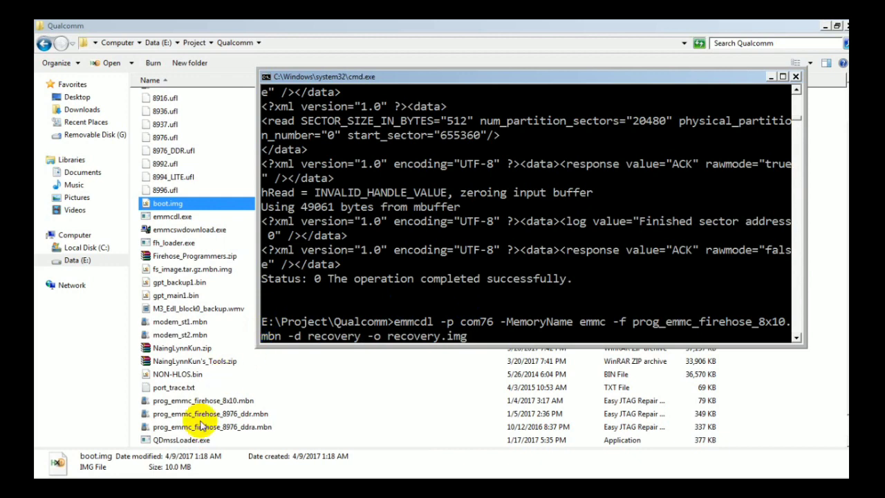
pyautogui.click(201, 427)
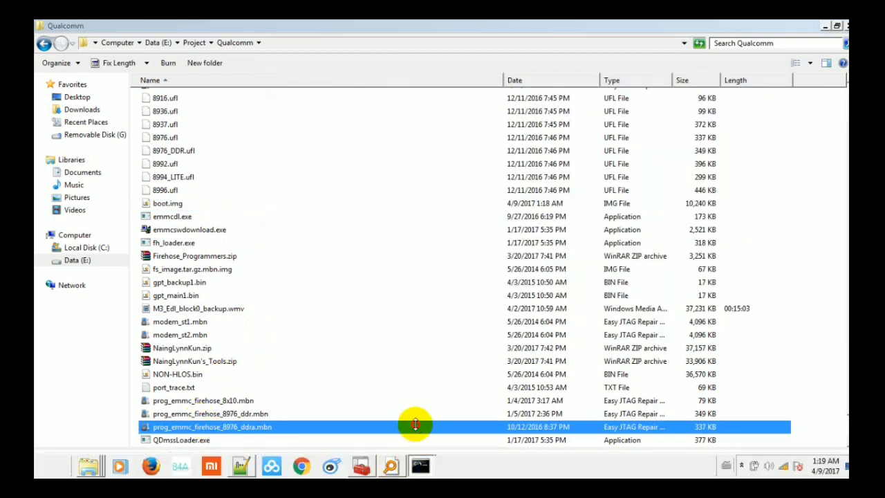
pyautogui.click(420, 465)
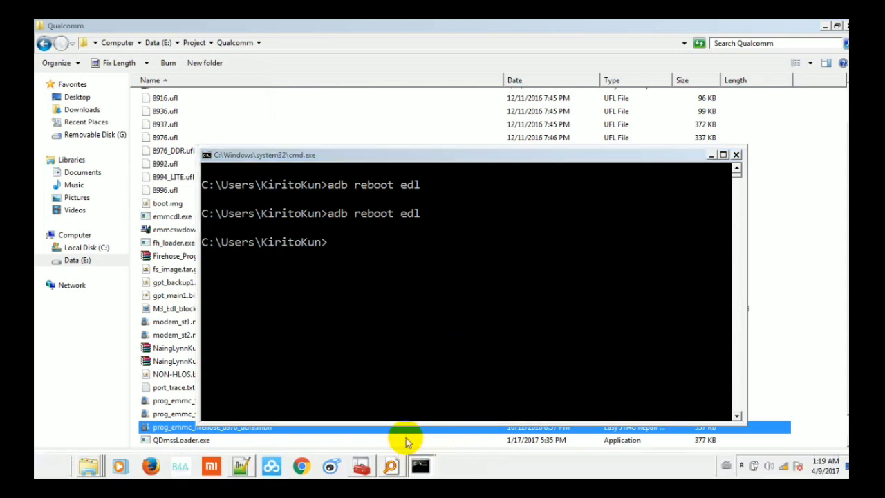
pyautogui.click(407, 441)
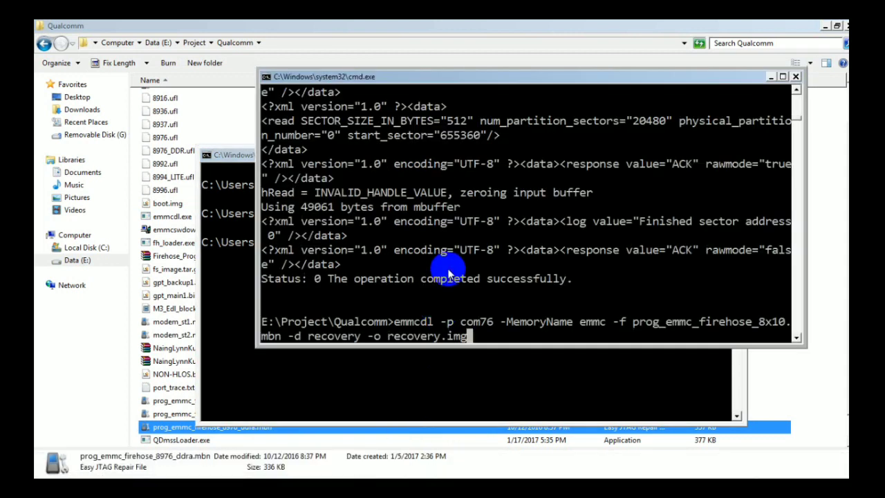
pyautogui.press('Return')
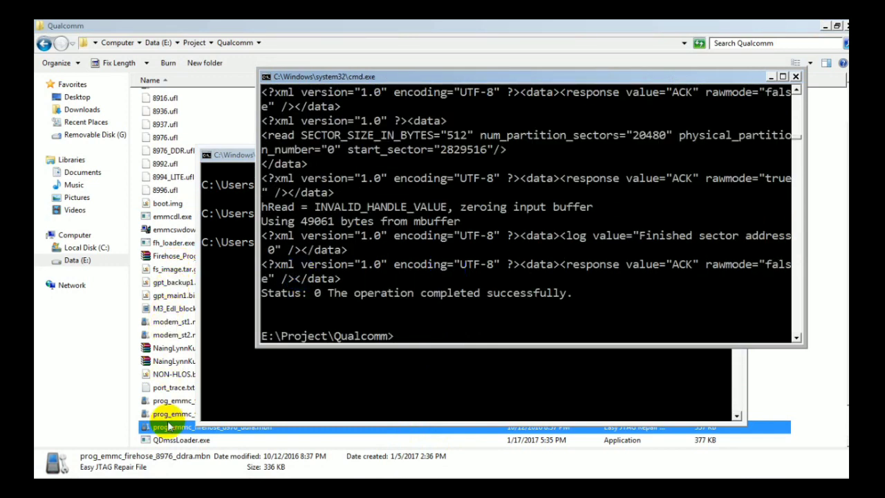
pyautogui.click(164, 422)
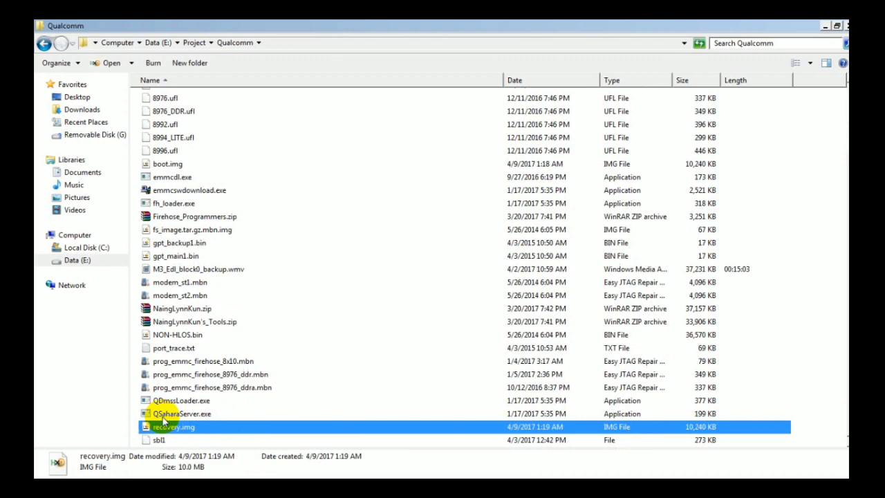
# - Open recovery.img in HxD, scroll through its contents, and close it
pyautogui.doubleClick(175, 426)
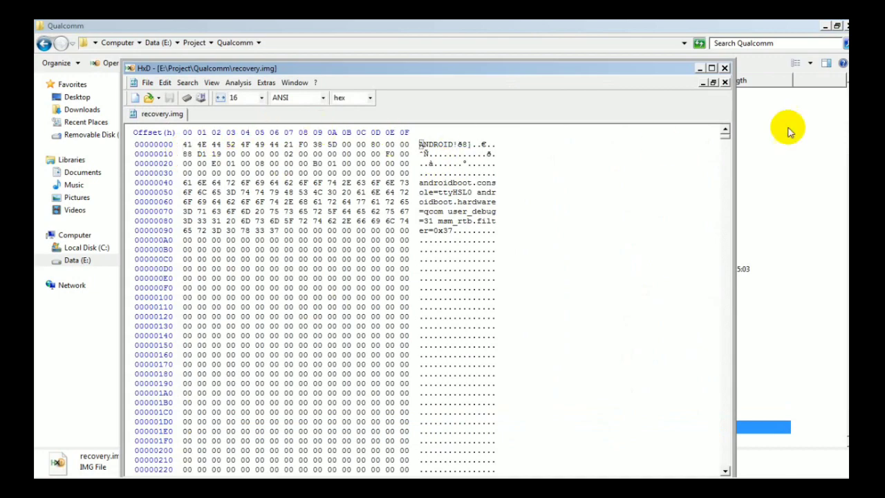
pyautogui.moveTo(726, 135); pyautogui.dragTo(727, 198)
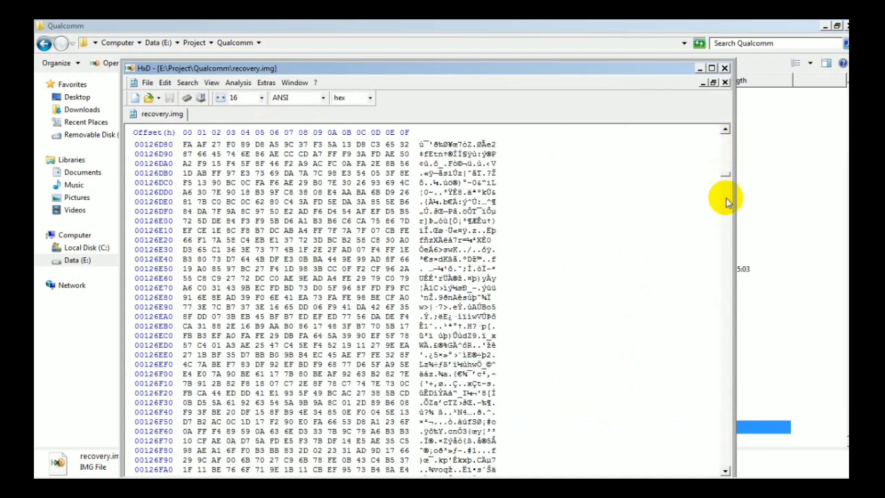
pyautogui.click(725, 69)
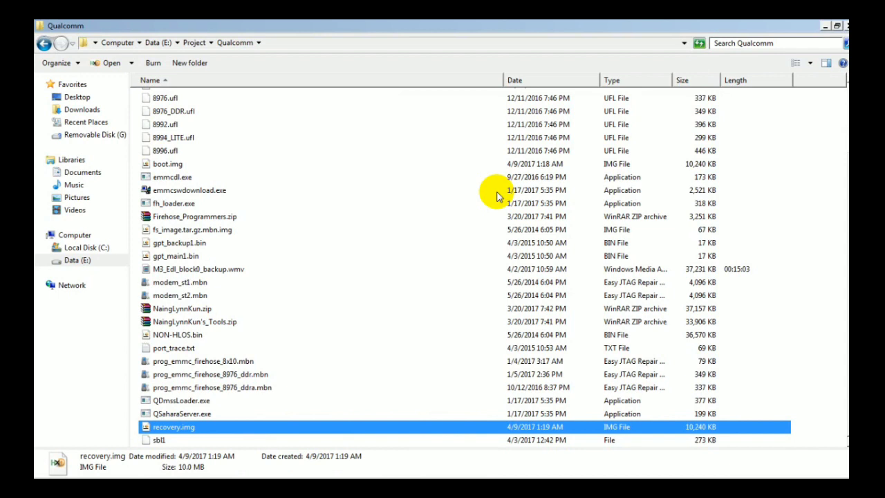
# - Rerun emmcdl with only the firehose programmer (fails, Status 6), then add -b boot boot.img
pyautogui.moveTo(493, 475)
pyautogui.click(421, 466)
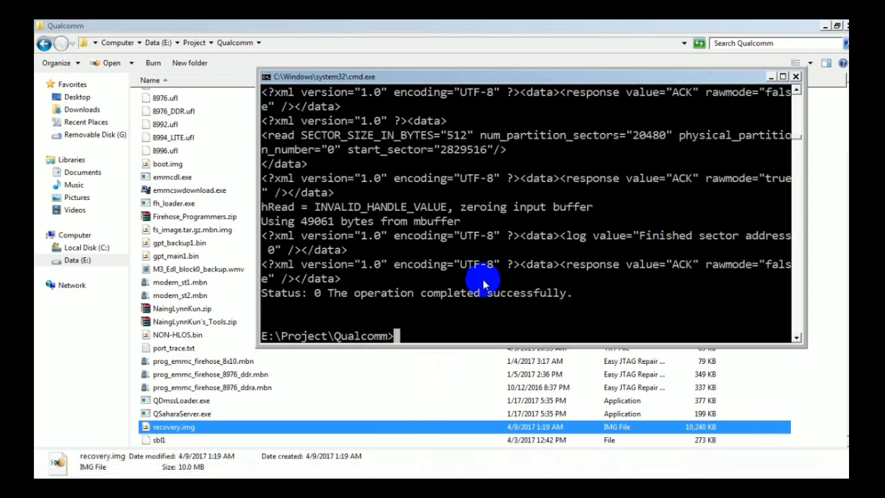
pyautogui.press('Up')
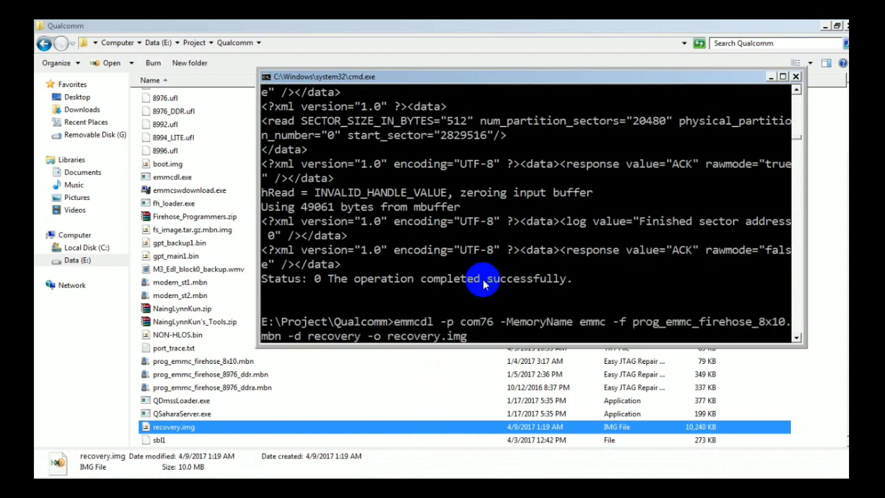
pyautogui.press('BackSpace')
pyautogui.press('BackSpace')
pyautogui.press('BackSpace')
pyautogui.press('BackSpace')
pyautogui.press('BackSpace')
pyautogui.press('BackSpace')
pyautogui.press('BackSpace')
pyautogui.press('BackSpace')
pyautogui.press('BackSpace')
pyautogui.press('BackSpace')
pyautogui.press('BackSpace')
pyautogui.press('BackSpace')
pyautogui.press('BackSpace')
pyautogui.press('BackSpace')
pyautogui.press('BackSpace')
pyautogui.press('BackSpace')
pyautogui.press('BackSpace')
pyautogui.press('BackSpace')
pyautogui.press('BackSpace')
pyautogui.press('BackSpace')
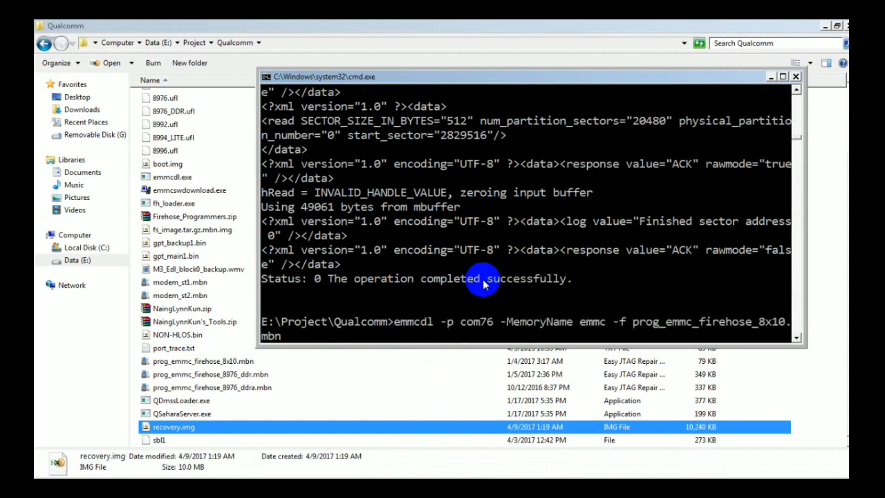
pyautogui.press('Return')
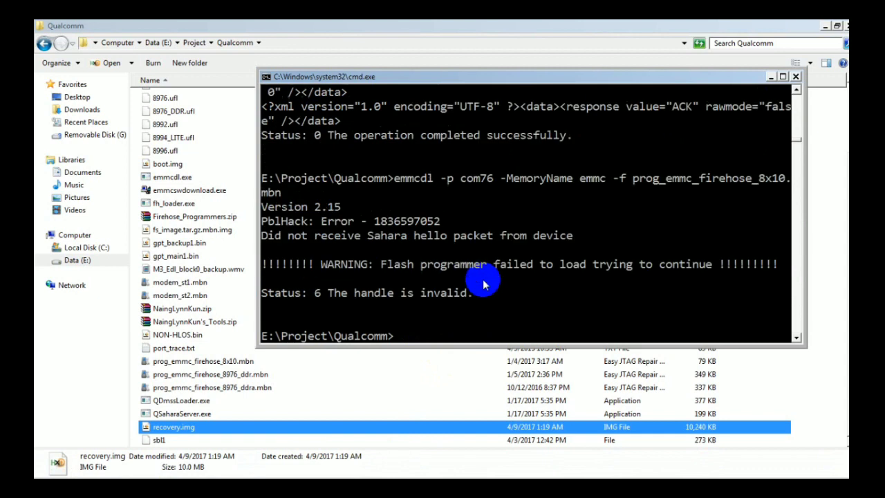
pyautogui.press('Up')
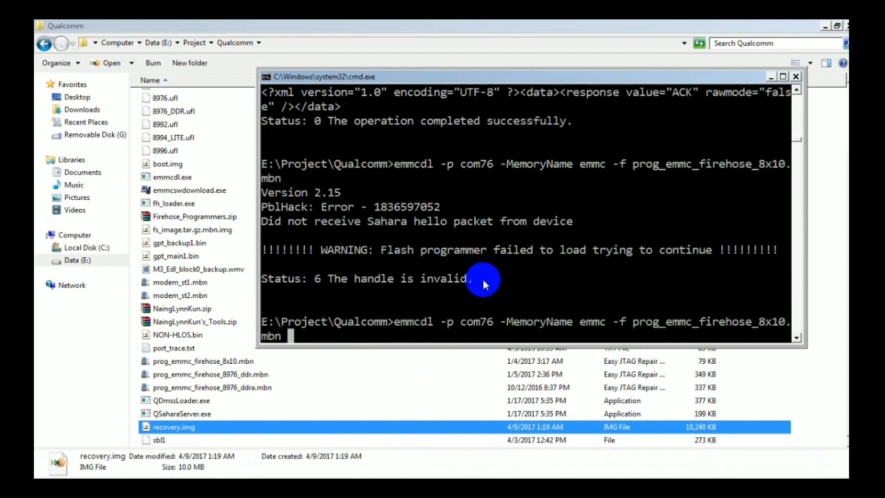
pyautogui.write('-b boot boot.img')
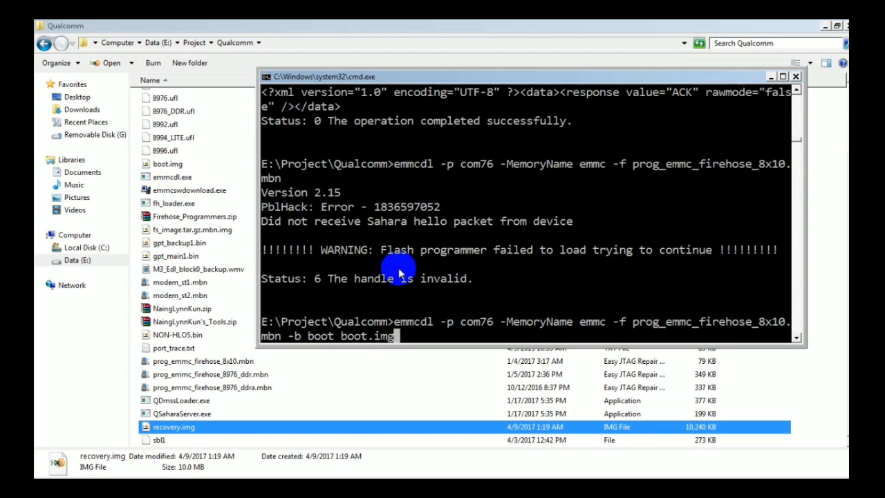
# - Flash boot.img to the boot partition, then recovery.img to the recovery partition with emmcdl -b
pyautogui.press('Return')
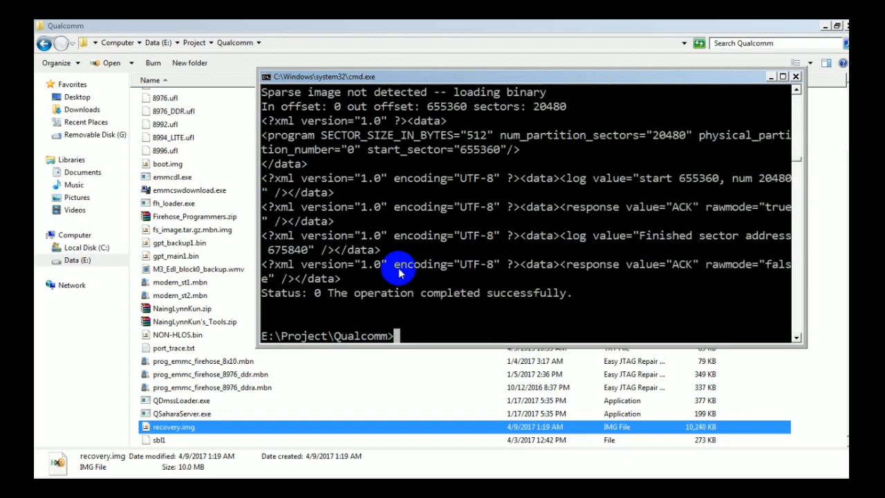
pyautogui.press('Up')
pyautogui.press('BackSpace')
pyautogui.press('BackSpace')
pyautogui.press('BackSpace')
pyautogui.press('BackSpace')
pyautogui.press('BackSpace')
pyautogui.press('BackSpace')
pyautogui.press('BackSpace')
pyautogui.press('BackSpace')
pyautogui.press('BackSpace')
pyautogui.press('BackSpace')
pyautogui.press('BackSpace')
pyautogui.press('BackSpace')
pyautogui.press('BackSpace')
pyautogui.write('recovery recovery.img')
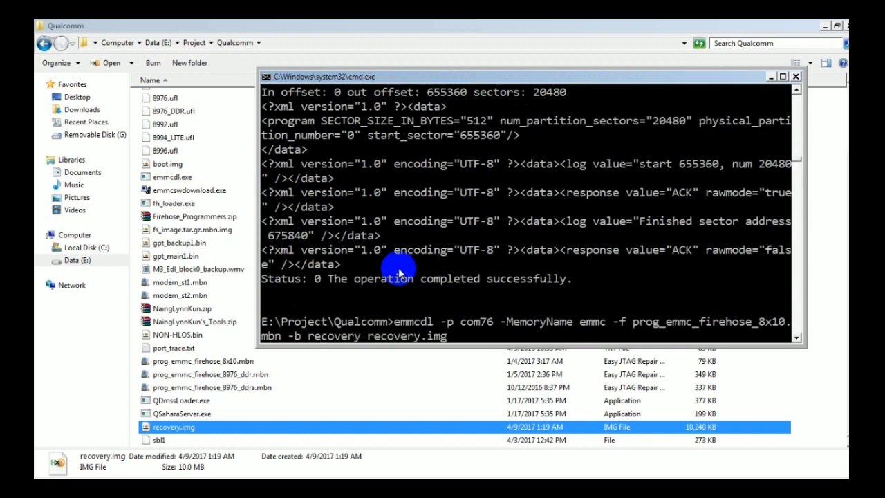
pyautogui.press('Return')
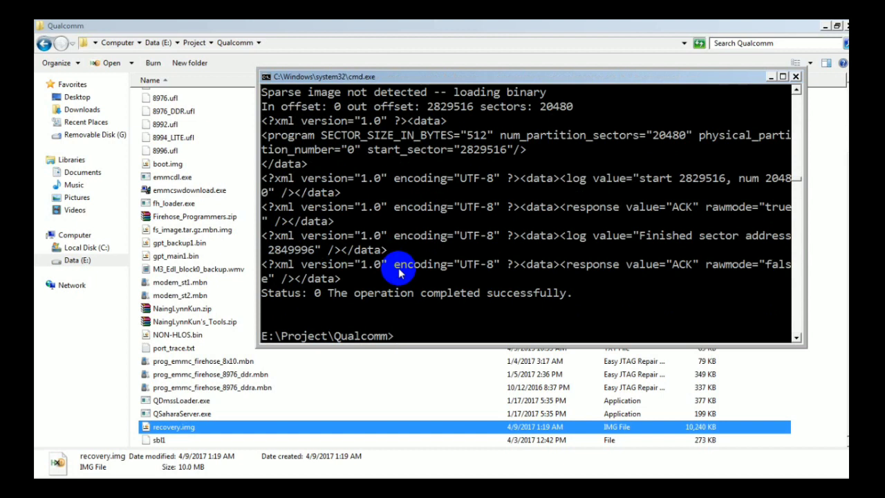
pyautogui.press('Up')
# - Change the recalled emmcdl command to '-b boot recovery.img', fix a typo, and run it
pyautogui.press('BackSpace')
pyautogui.press('BackSpace')
pyautogui.press('BackSpace')
pyautogui.press('BackSpace')
pyautogui.press('BackSpace')
pyautogui.press('BackSpace')
pyautogui.press('BackSpace')
pyautogui.press('BackSpace')
pyautogui.press('BackSpace')
pyautogui.press('BackSpace')
pyautogui.press('BackSpace')
pyautogui.press('BackSpace')
pyautogui.press('BackSpace')
pyautogui.press('BackSpace')
pyautogui.press('BackSpace')
pyautogui.press('BackSpace')
pyautogui.press('BackSpace')
pyautogui.press('BackSpace')
pyautogui.press('BackSpace')
pyautogui.press('BackSpace')
pyautogui.press('BackSpace')
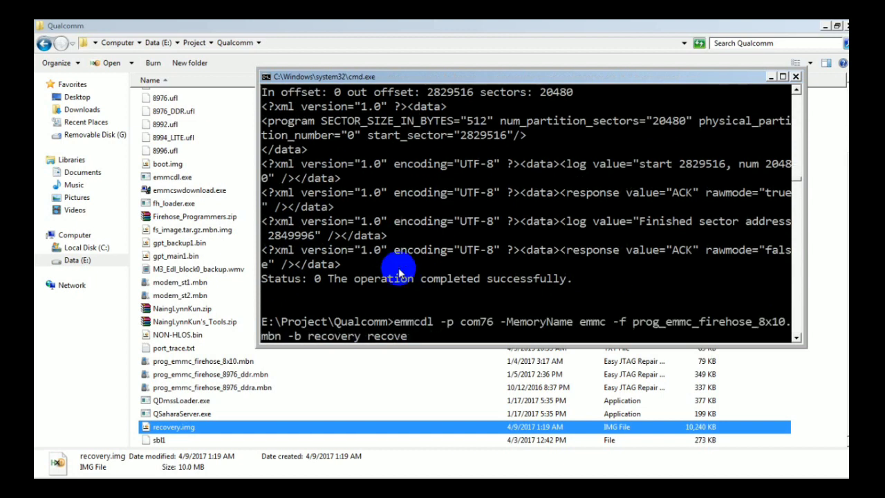
pyautogui.write('boot r')
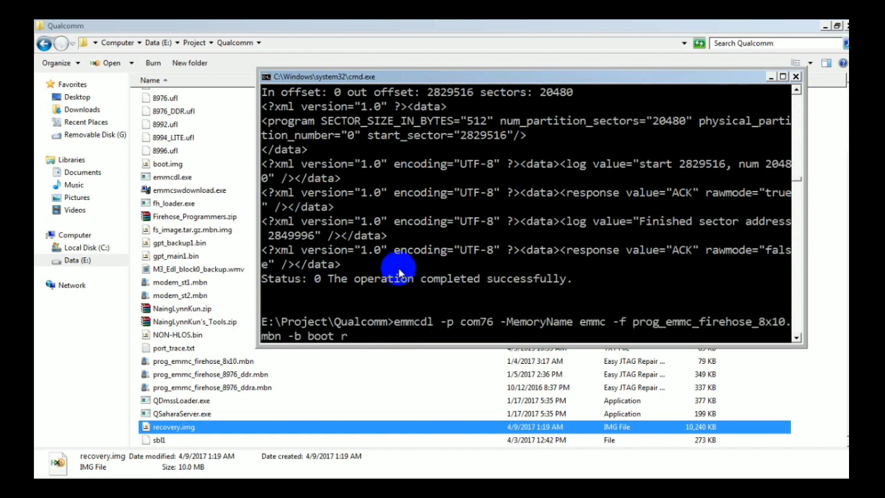
pyautogui.write('ecovery.img')
pyautogui.press('Left')
pyautogui.press('Left')
pyautogui.press('Left')
pyautogui.press('Left')
pyautogui.press('Left')
pyautogui.press('Left')
pyautogui.press('Left')
pyautogui.press('Left')
pyautogui.press('Left')
pyautogui.write('c')
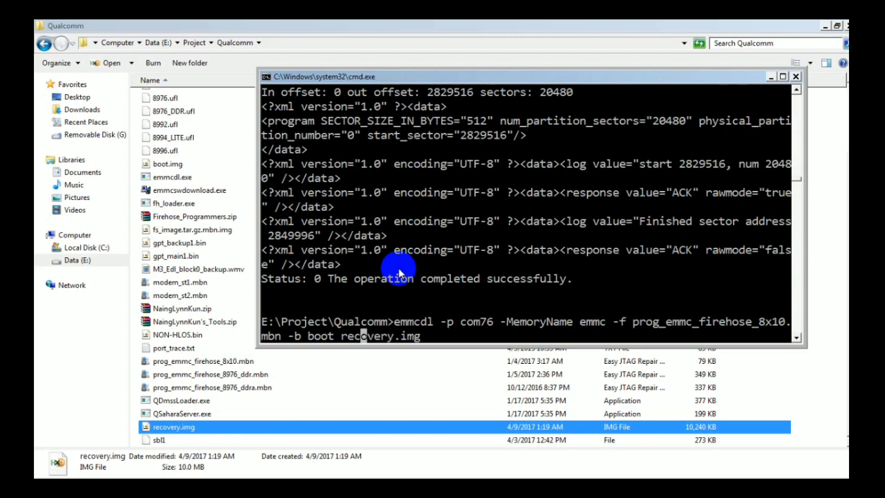
pyautogui.press('Return')
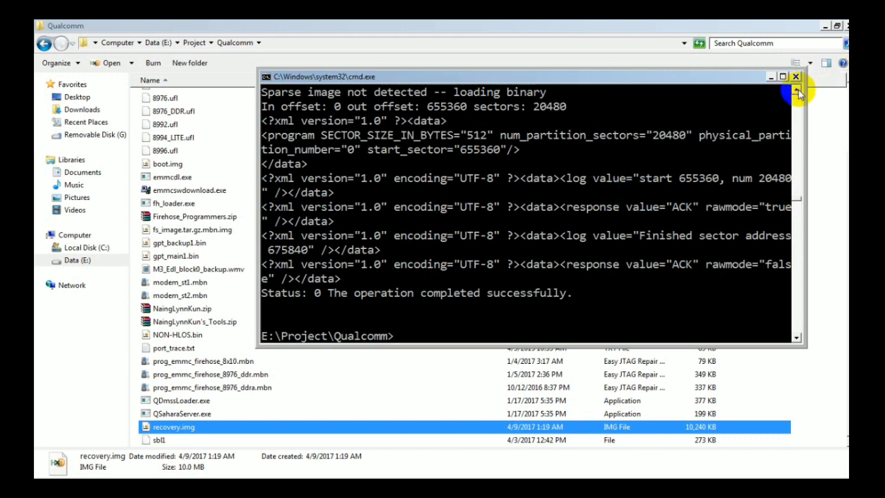
# - Recall the emmcdl '-d recovery -o recovery.img' dump command from history, removing stray apostrophes
pyautogui.press('Up')
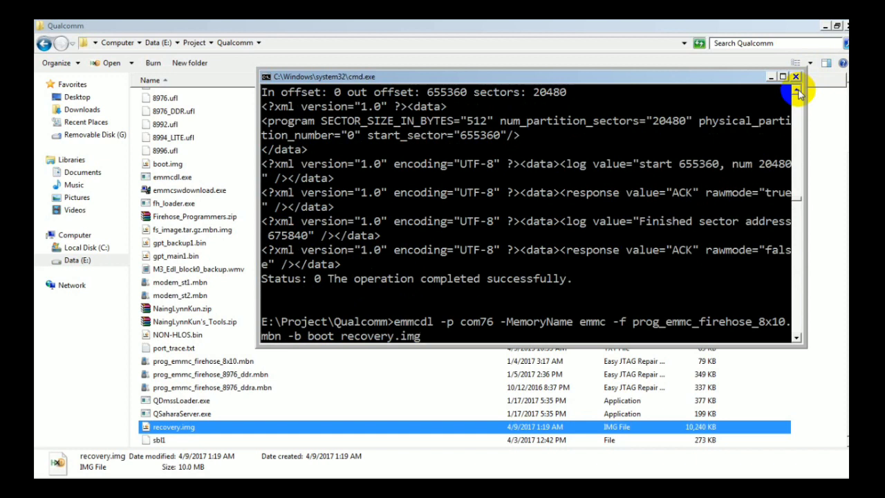
pyautogui.press('Up')
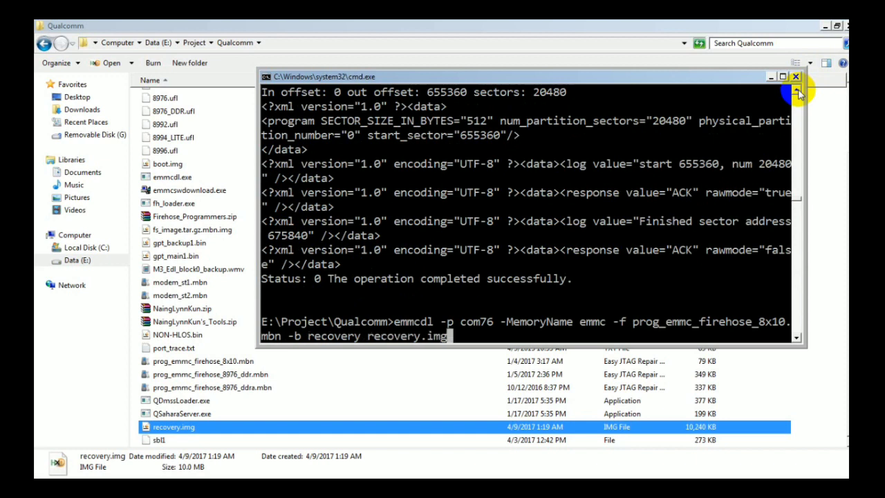
pyautogui.press('Up')
pyautogui.press('Up')
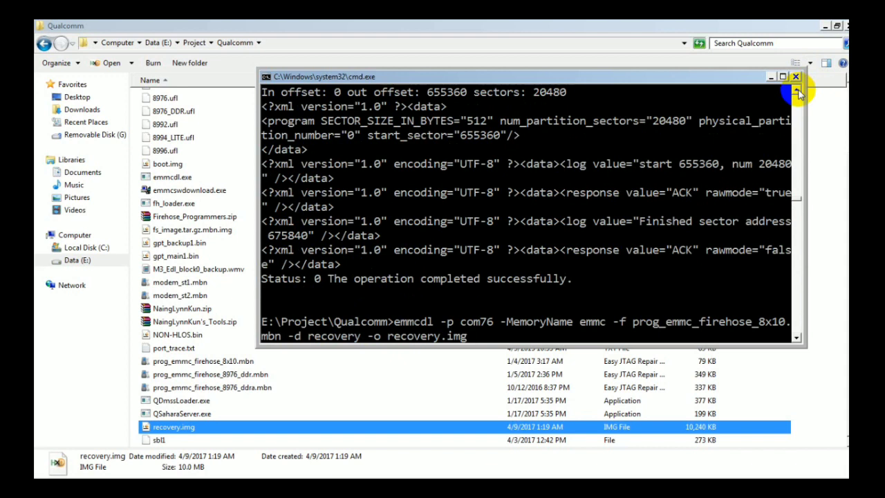
pyautogui.press('Up')
pyautogui.press('Up')
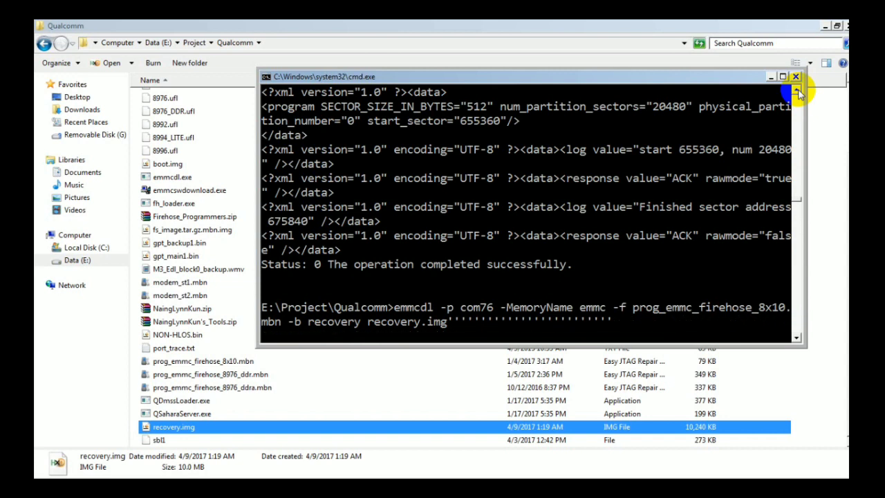
pyautogui.press('BackSpace')
pyautogui.press('BackSpace')
pyautogui.press('BackSpace')
pyautogui.press('BackSpace')
pyautogui.press('BackSpace')
pyautogui.press('Up')
pyautogui.press('Up')
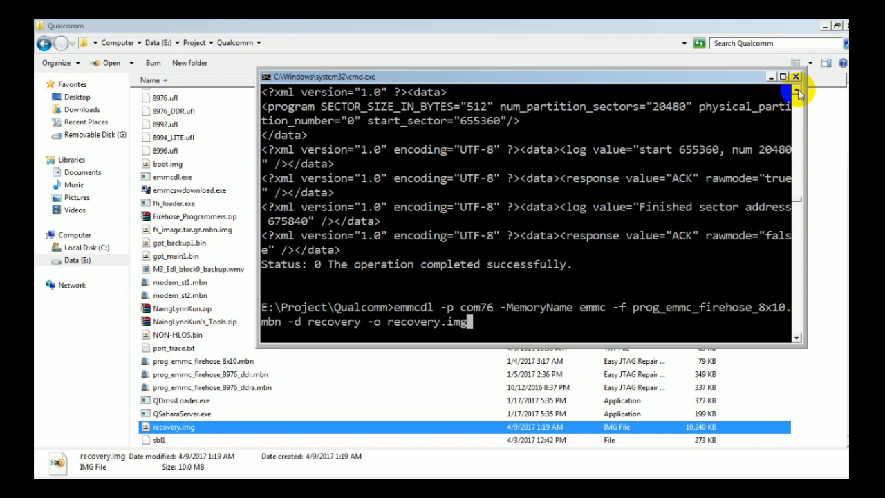
# - Search Google for 'prog_emmc_firehose mediafire' in Chrome
pyautogui.click(797, 89)
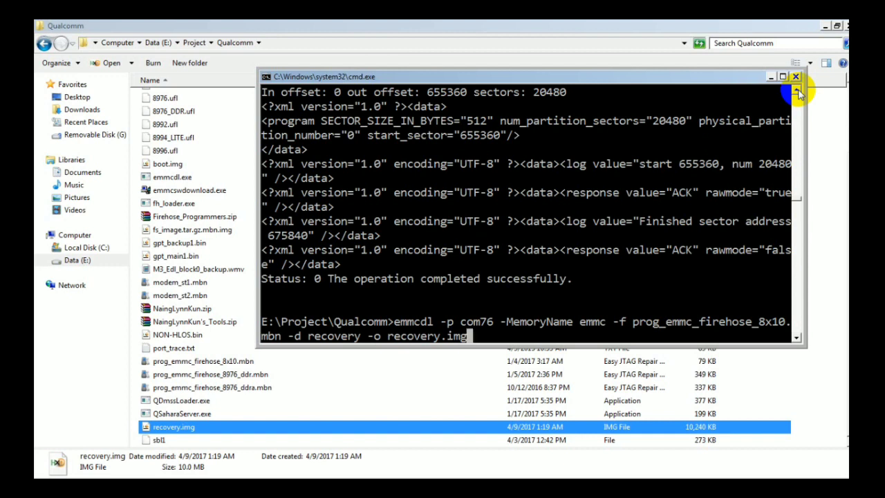
pyautogui.moveTo(747, 470)
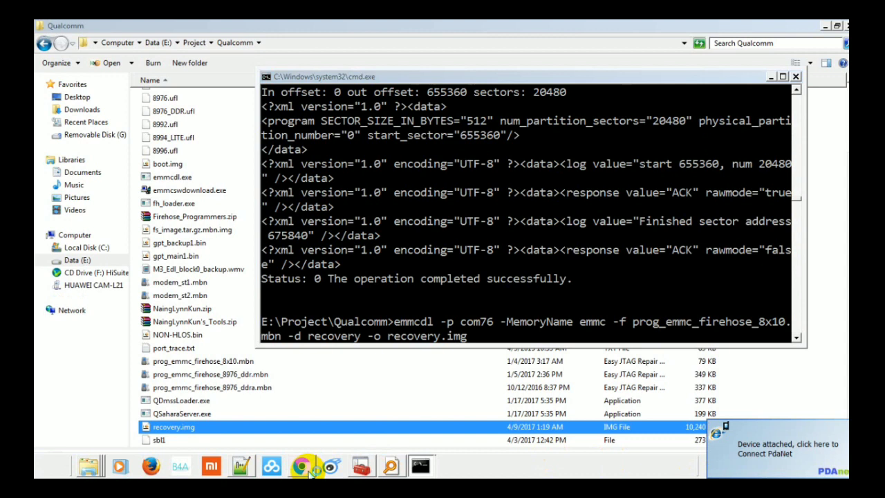
pyautogui.click(309, 468)
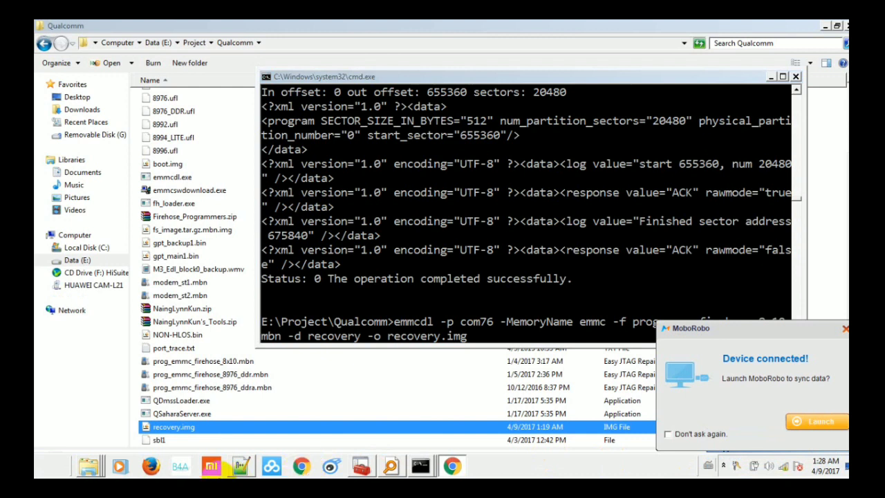
pyautogui.click(336, 209)
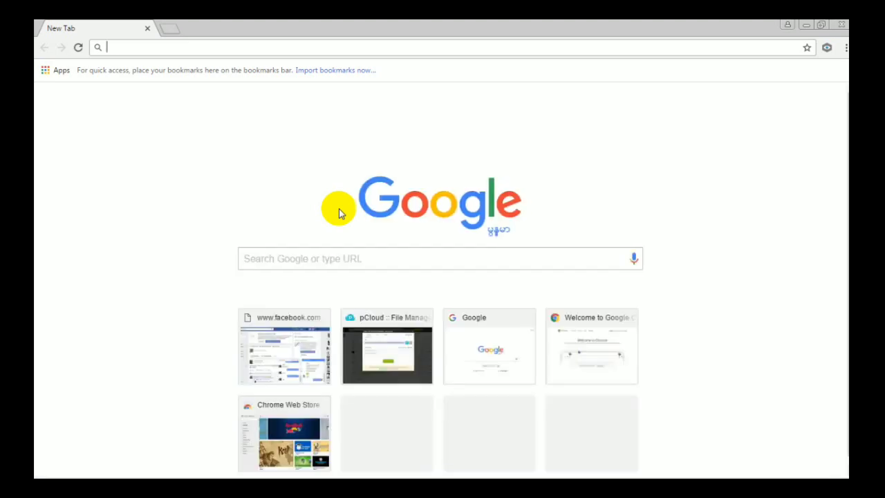
pyautogui.write('prog_emmc_firehose mediafire')
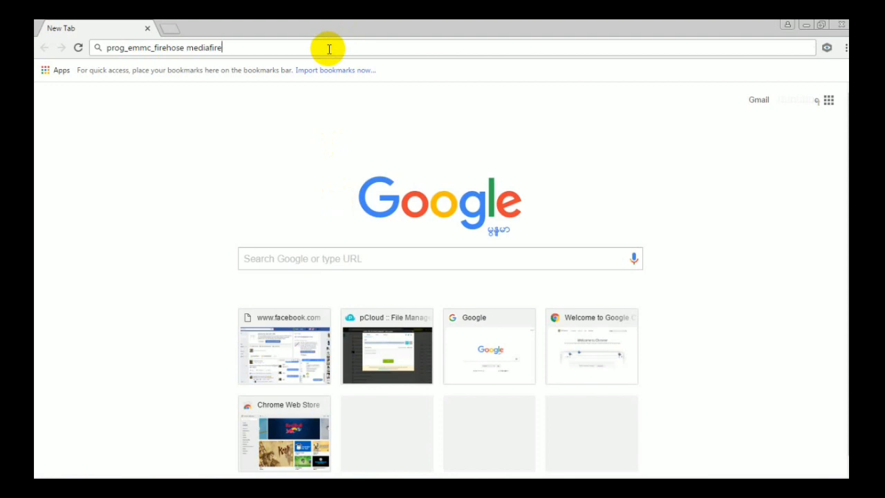
pyautogui.press('Return')
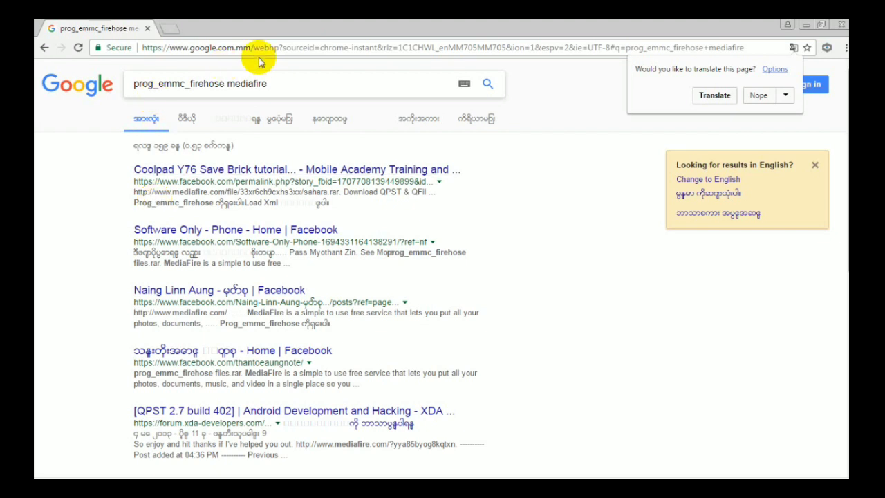
# - Refine the query to 'prog_emmc_firehose file.rar mediafire' and bring the adb console forward
pyautogui.click(225, 84)
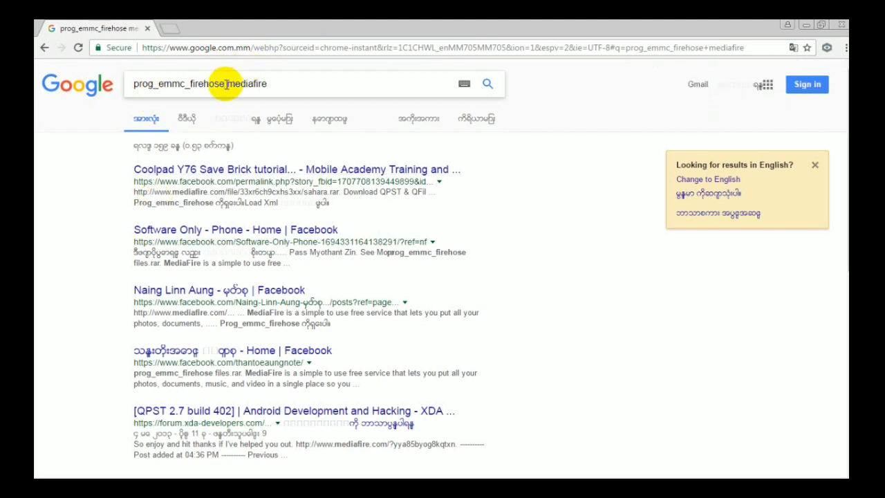
pyautogui.write('file.xe')
pyautogui.press('BackSpace')
pyautogui.press('BackSpace')
pyautogui.write('rar')
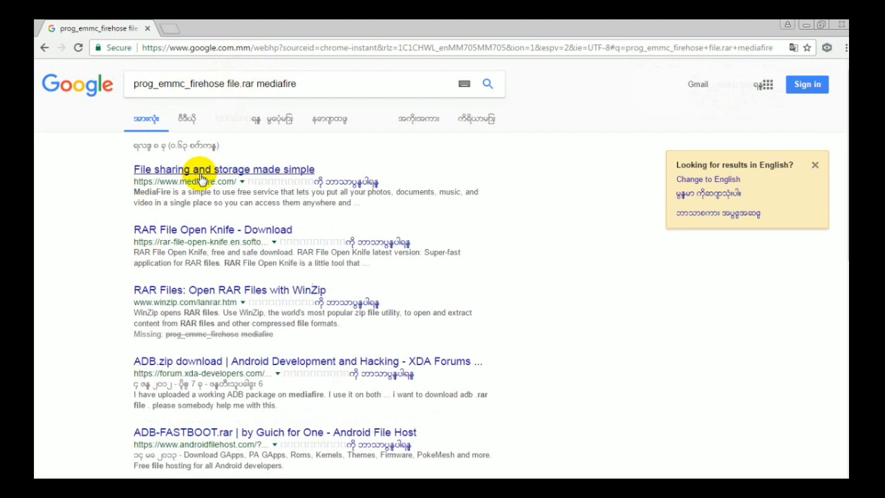
pyautogui.click(420, 472)
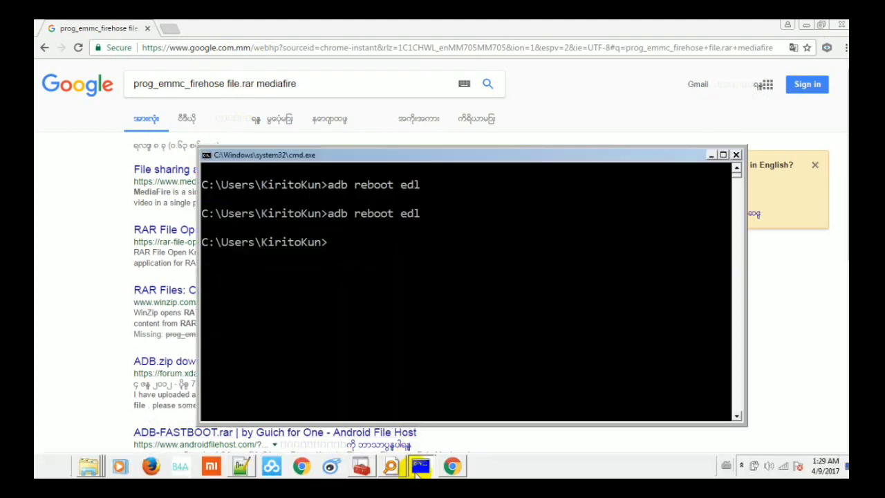
# - In the emmcdl console, move through the command and shorten the recovery.img output name
pyautogui.click(414, 341)
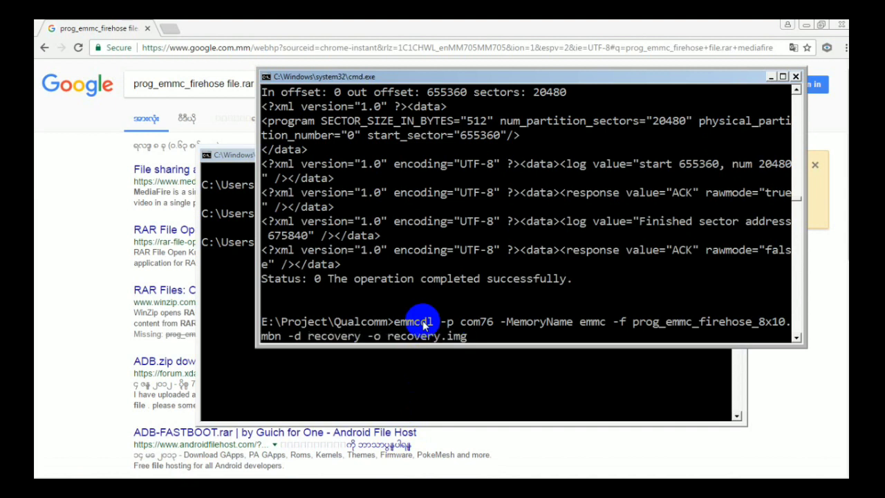
pyautogui.press('Left')
pyautogui.press('Left')
pyautogui.press('Left')
pyautogui.press('Left')
pyautogui.press('Left')
pyautogui.press('Left')
pyautogui.press('Left')
pyautogui.press('Left')
pyautogui.press('Left')
pyautogui.press('Left')
pyautogui.press('Left')
pyautogui.press('Left')
pyautogui.press('Left')
pyautogui.press('Left')
pyautogui.press('Left')
pyautogui.press('Left')
pyautogui.press('Left')
pyautogui.press('Left')
pyautogui.press('Left')
pyautogui.press('Right')
pyautogui.press('Right')
pyautogui.press('Right')
pyautogui.press('Right')
pyautogui.press('Left')
pyautogui.press('BackSpace')
pyautogui.press('BackSpace')
pyautogui.press('BackSpace')
pyautogui.press('BackSpace')
pyautogui.press('BackSpace')
pyautogui.press('BackSpace')
pyautogui.press('BackSpace')
pyautogui.press('Left')
pyautogui.press('Left')
pyautogui.press('Left')
pyautogui.press('Left')
pyautogui.press('Left')
pyautogui.press('Left')
# - Recall the earlier emmcdl command from history and adjust it to '-b boot recovery.img'
pyautogui.press('Up')
pyautogui.press('Up')
pyautogui.press('Up')
pyautogui.press('Up')
pyautogui.press('Left')
pyautogui.press('Left')
pyautogui.press('Left')
pyautogui.press('Left')
pyautogui.press('Left')
pyautogui.press('Left')
pyautogui.press('Left')
pyautogui.press('Left')
pyautogui.press('Left')
pyautogui.press('Left')
pyautogui.press('Left')
pyautogui.press('Left')
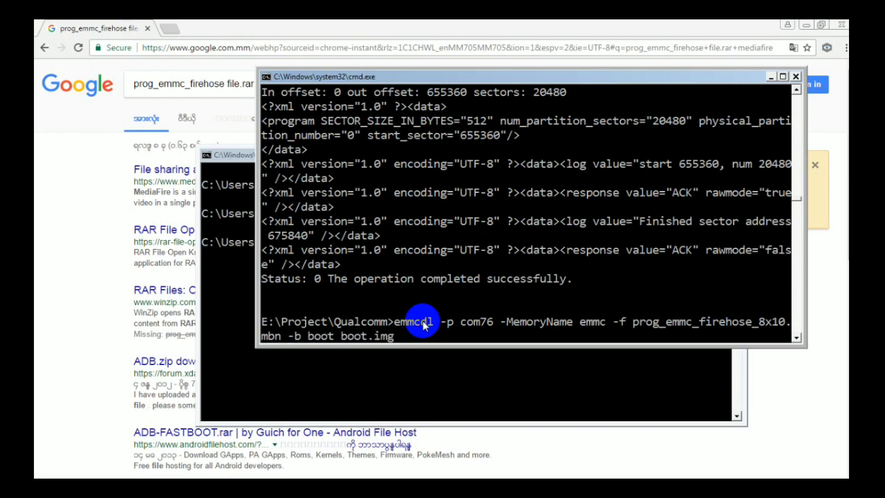
pyautogui.press('Right')
pyautogui.press('Right')
pyautogui.press('Right')
pyautogui.press('Right')
pyautogui.press('Left')
pyautogui.press('Left')
pyautogui.press('Left')
pyautogui.press('Left')
pyautogui.press('Up')
pyautogui.press('Up')
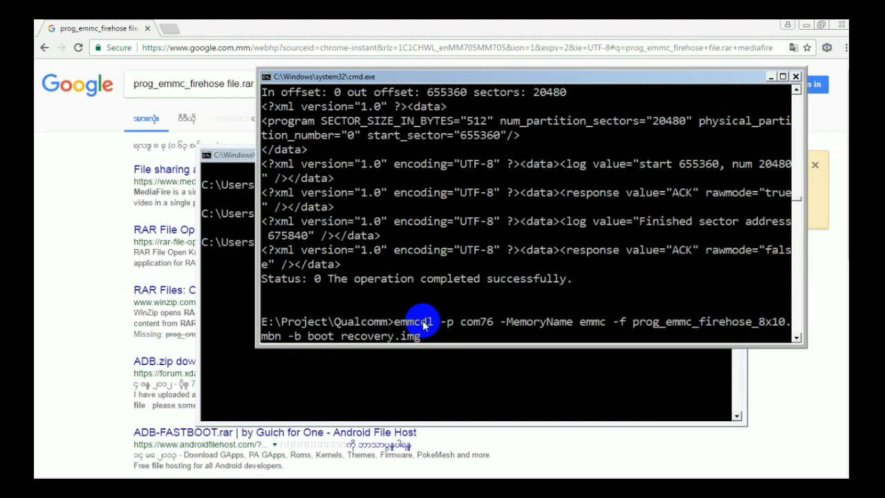
pyautogui.press('Right')
pyautogui.press('Right')
pyautogui.press('Left')
pyautogui.press('Left')
pyautogui.press('Left')
# - Search 'mediafire:prog_emmc_firehose files.rar' and open a Facebook result in a new tab
pyautogui.click(162, 81)
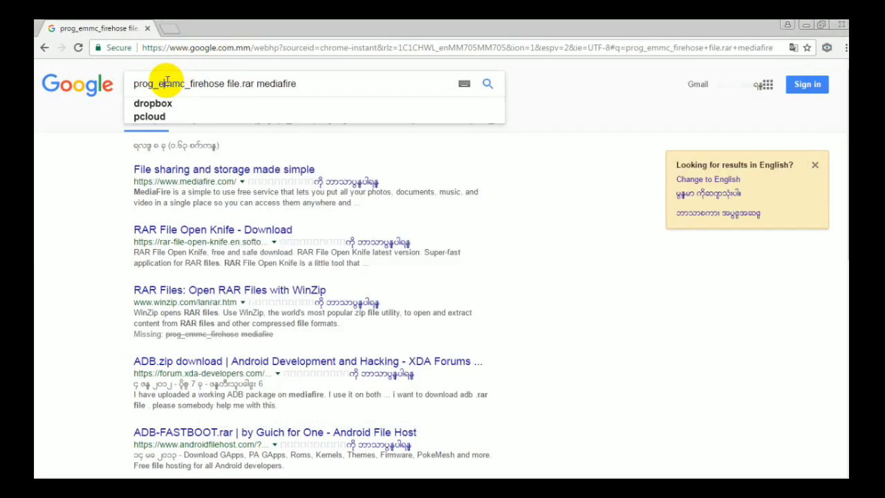
pyautogui.press('BackSpace')
pyautogui.press('BackSpace')
pyautogui.press('BackSpace')
pyautogui.press('BackSpace')
pyautogui.press('BackSpace')
pyautogui.press('BackSpace')
pyautogui.press('BackSpace')
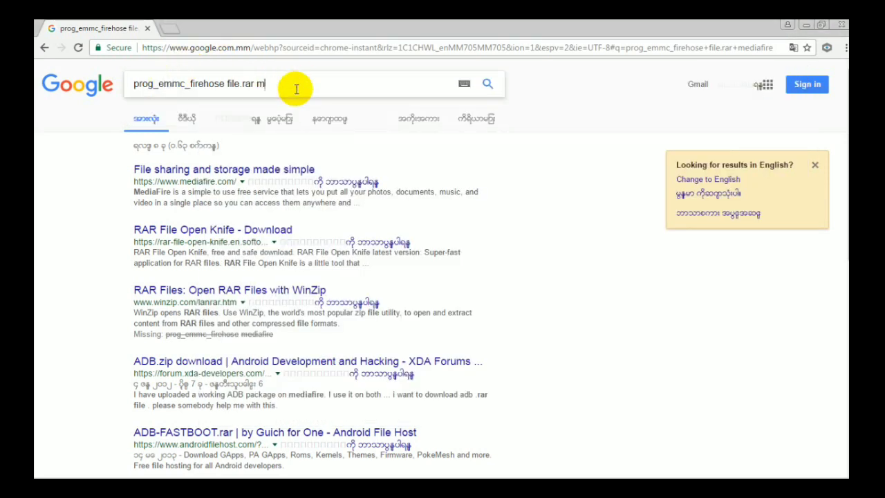
pyautogui.press('Home')
pyautogui.write('mediafire')
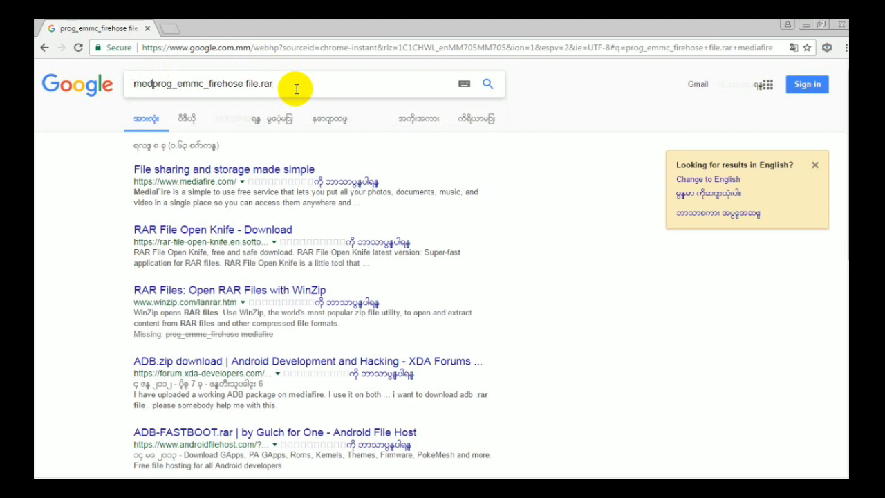
pyautogui.press('Return')
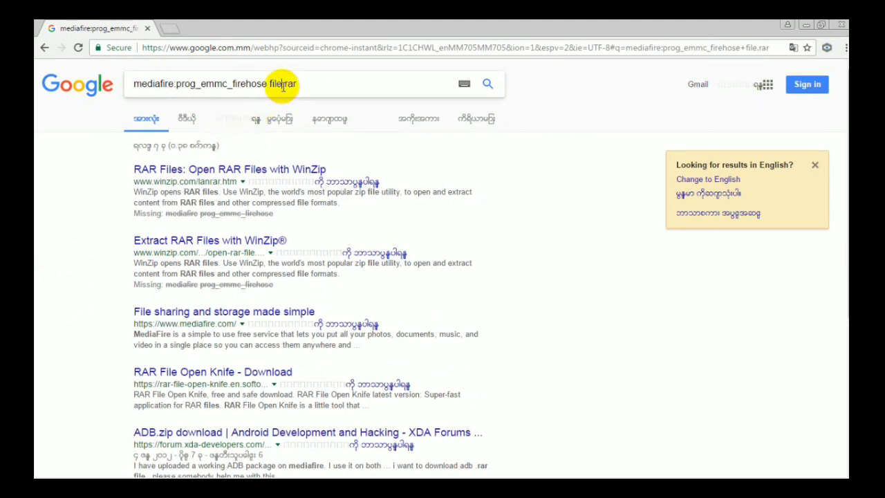
pyautogui.press('Return')
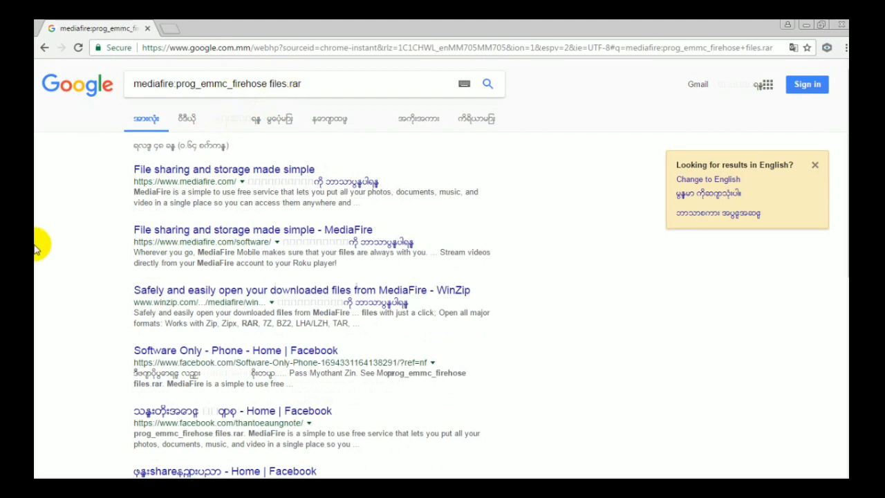
pyautogui.middleClick(243, 414)
pyautogui.scroll(-2, 69, 326)
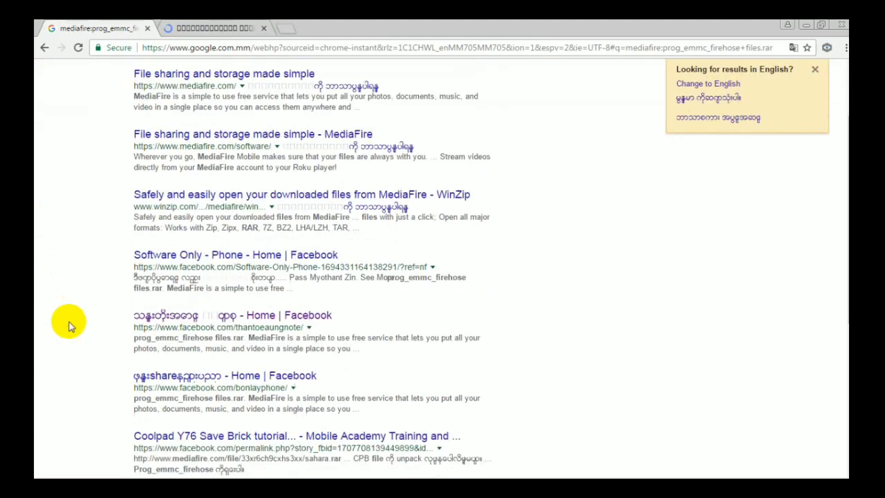
# - On the Facebook tab, search Facebook for 'prog_emmc_firehose files'
pyautogui.click(240, 27)
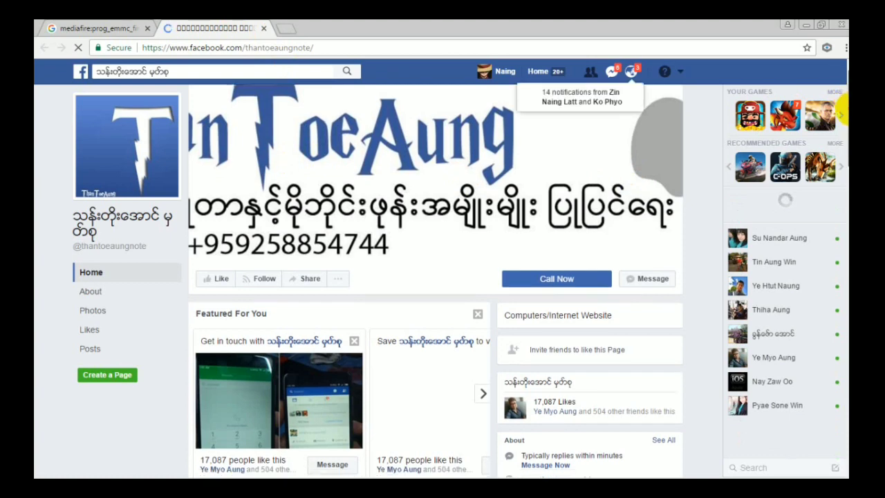
pyautogui.scroll(-4, 842, 102)
pyautogui.scroll(-4, 841, 164)
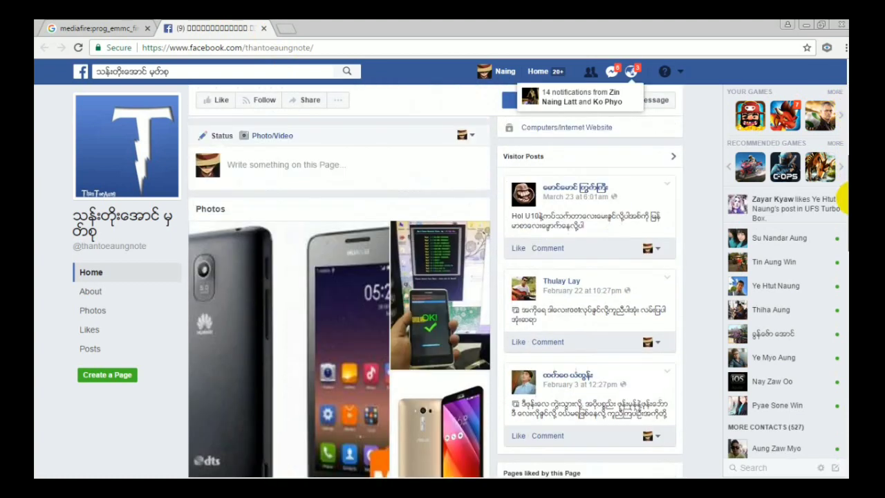
pyautogui.moveTo(844, 238); pyautogui.dragTo(840, 118)
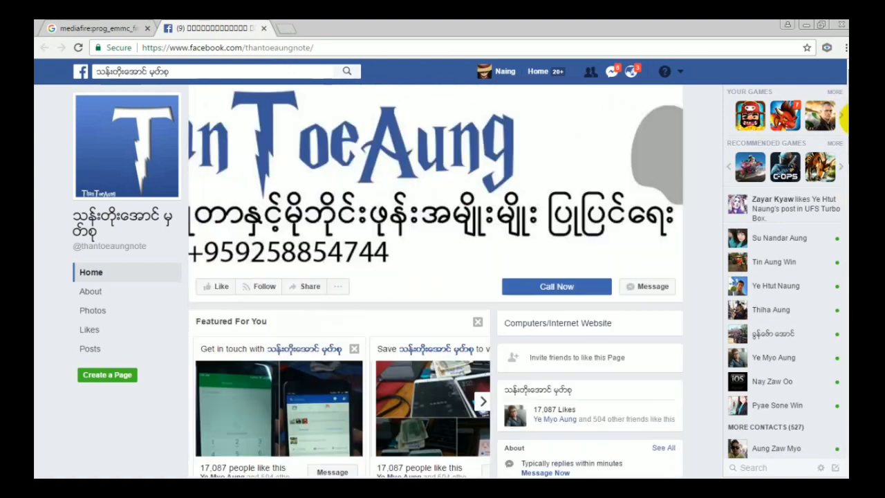
pyautogui.click(302, 71)
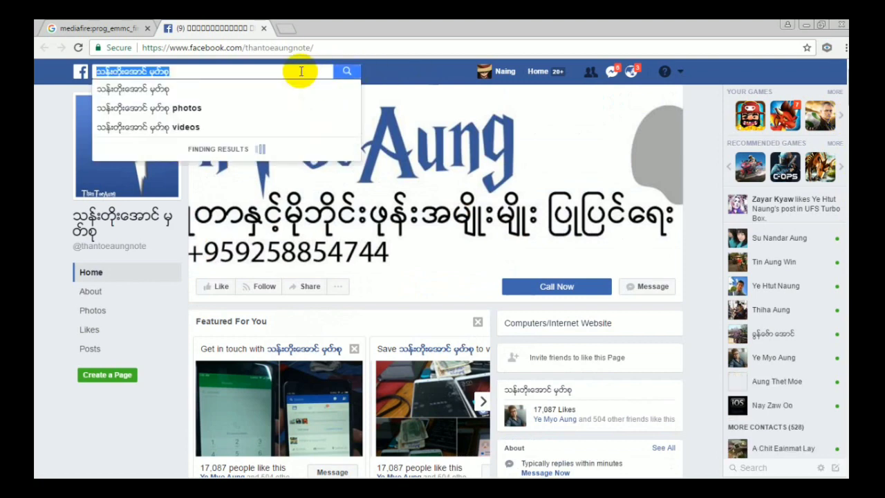
pyautogui.write('prog')
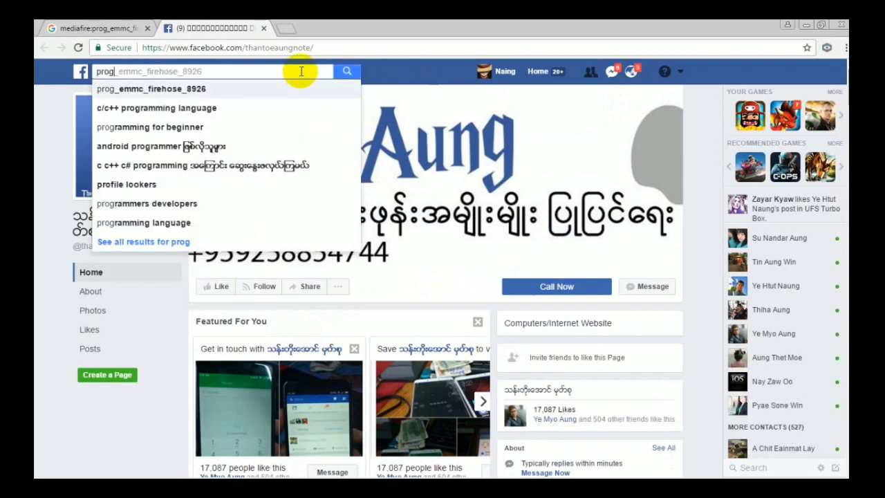
pyautogui.press('Right')
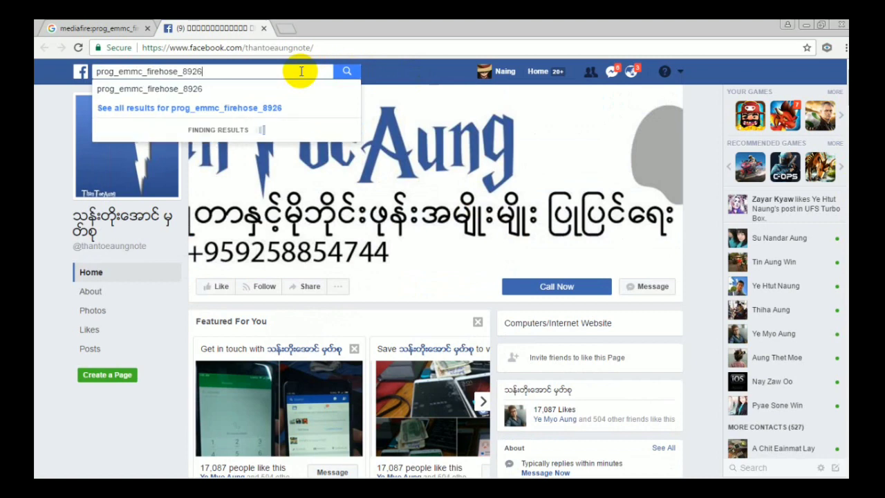
pyautogui.press('BackSpace')
pyautogui.press('BackSpace')
pyautogui.press('BackSpace')
pyautogui.press('BackSpace')
pyautogui.press('BackSpace')
pyautogui.write('files')
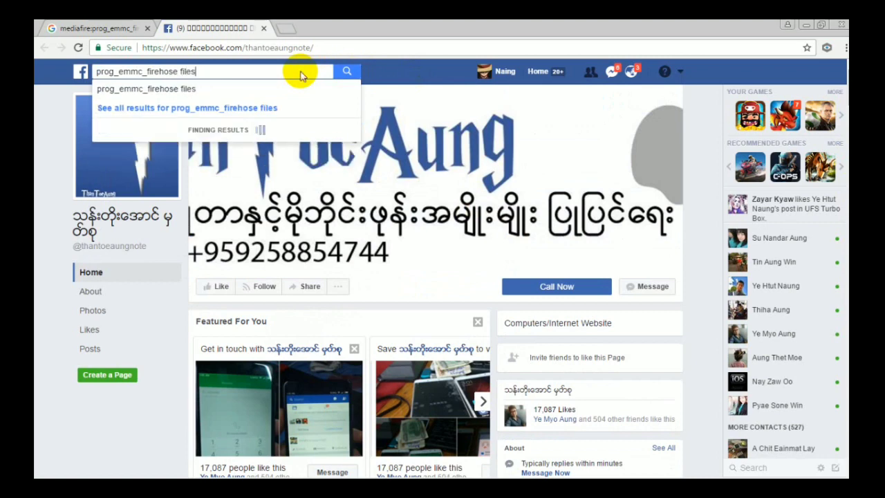
pyautogui.press('Return')
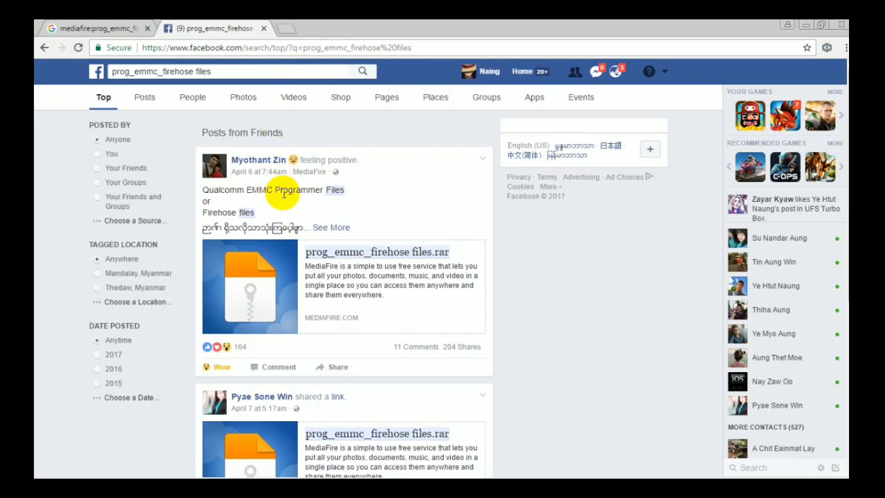
# - Expand the first post and open its MediaFire link to prog_emmc_firehose files.rar
pyautogui.click(329, 226)
pyautogui.click(266, 311)
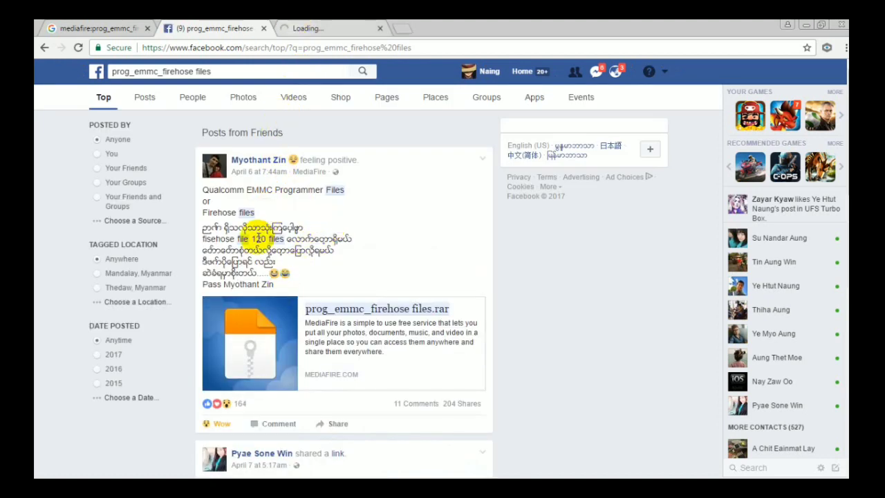
pyautogui.click(332, 27)
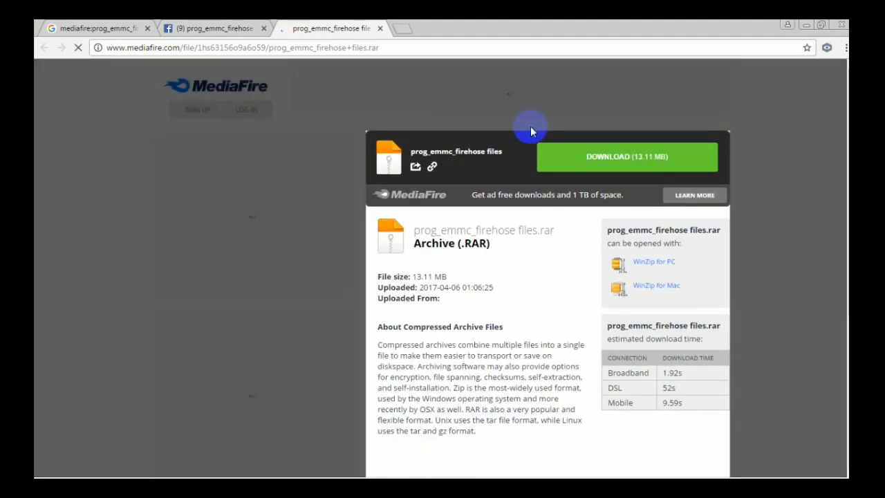
# - Download the 13.10 MB prog_emmc_firehose files.rar, close the MediaFire and Facebook tabs, and watch progress
pyautogui.click(554, 153)
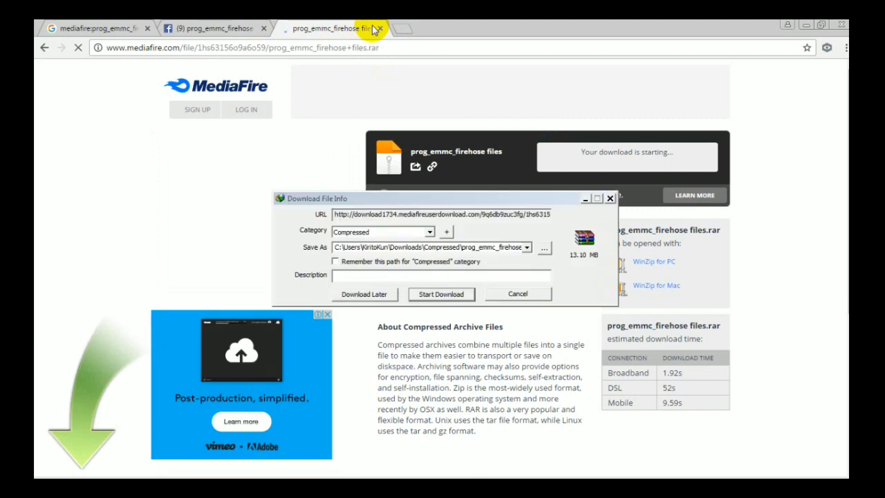
pyautogui.click(451, 293)
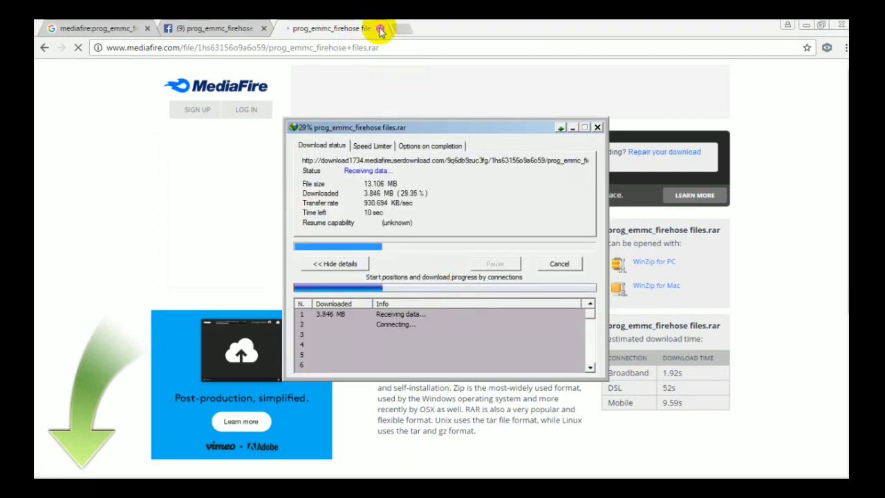
pyautogui.click(381, 28)
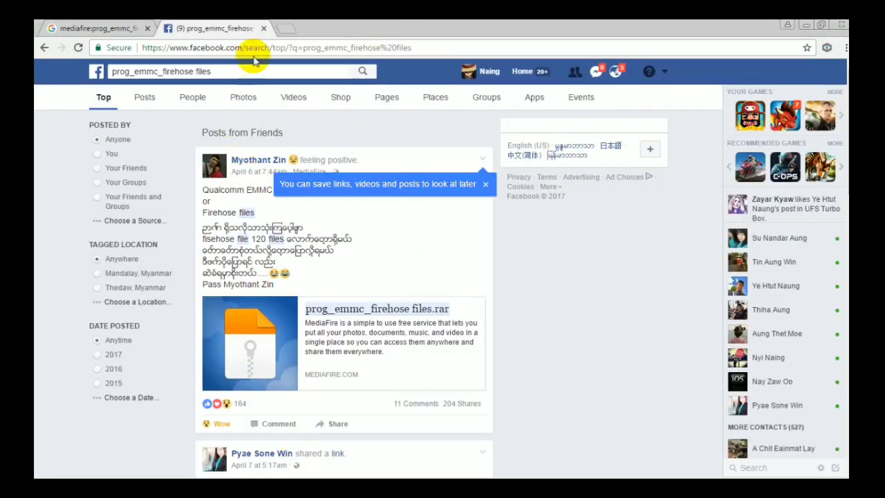
pyautogui.click(264, 28)
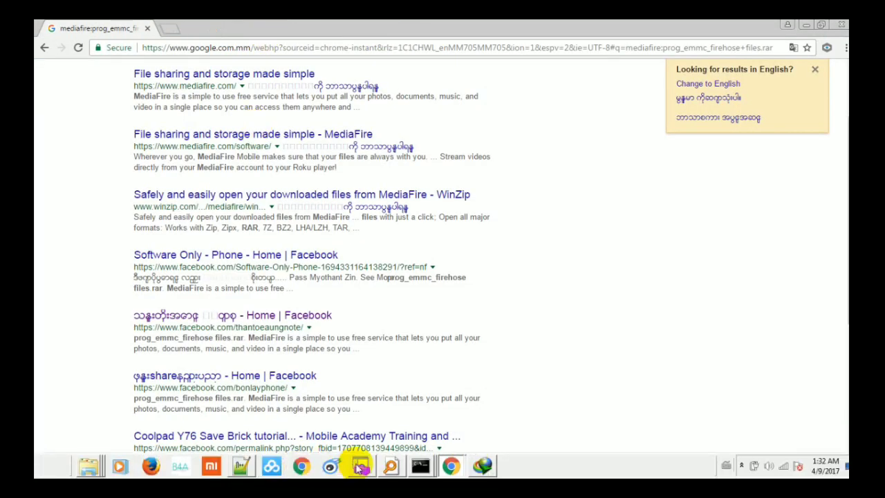
pyautogui.click(482, 468)
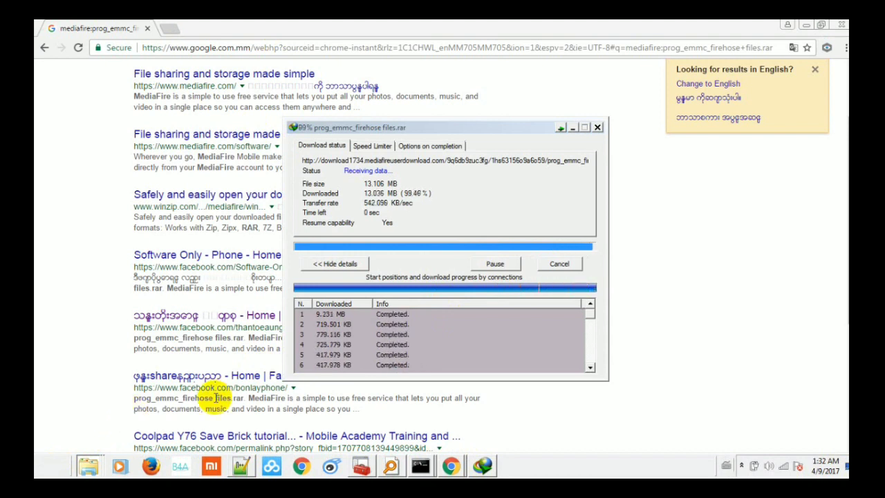
# - Dismiss the finished-download notice and launch 7-Zip File Manager
pyautogui.click(468, 291)
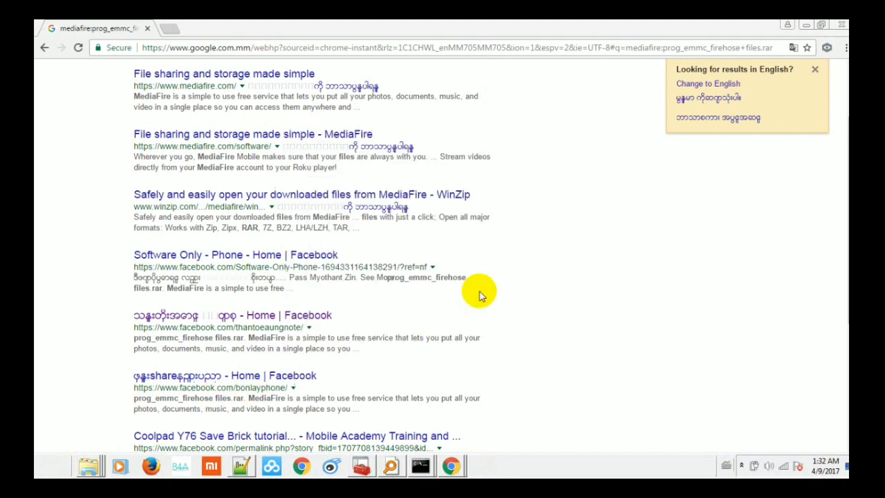
pyautogui.press('super')
pyautogui.write('7')
pyautogui.press('Return')
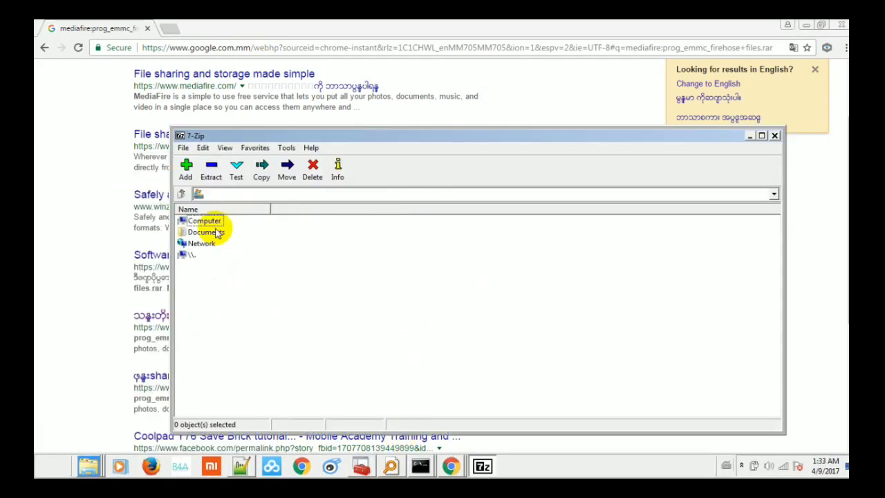
# - Point 7-Zip at the Compressed downloads folder and select prog_emmc_firehose files.rar
pyautogui.click(78, 463)
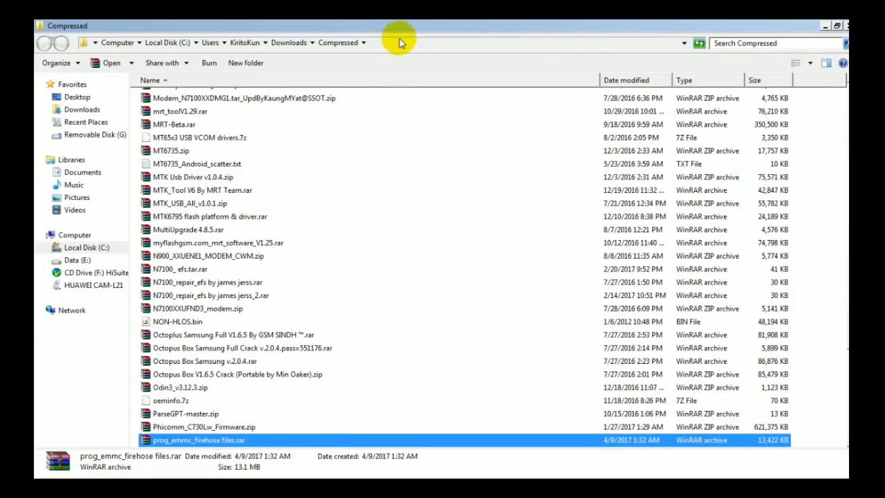
pyautogui.click(398, 42)
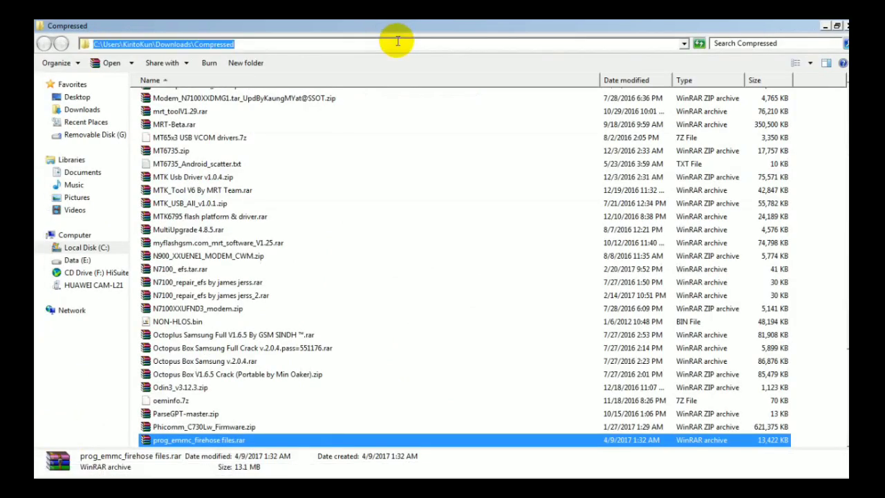
pyautogui.hotkey('alt', 'Tab')
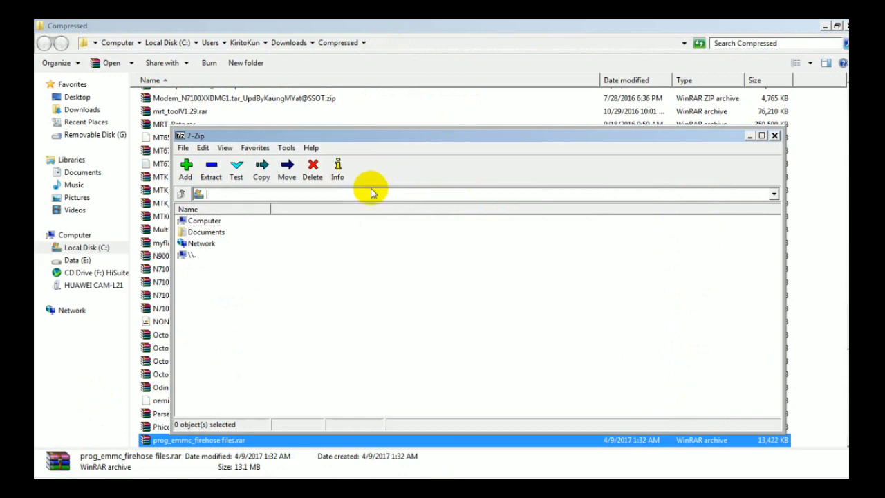
pyautogui.write('C:\\Users\\KiritoKun\\Downloads\\Compressed\\')
pyautogui.press('Return')
pyautogui.click(196, 380)
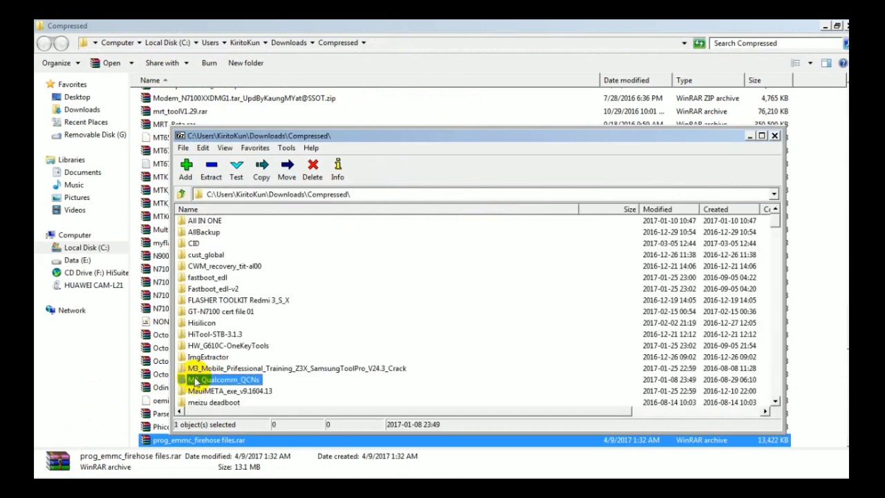
pyautogui.write('prog')
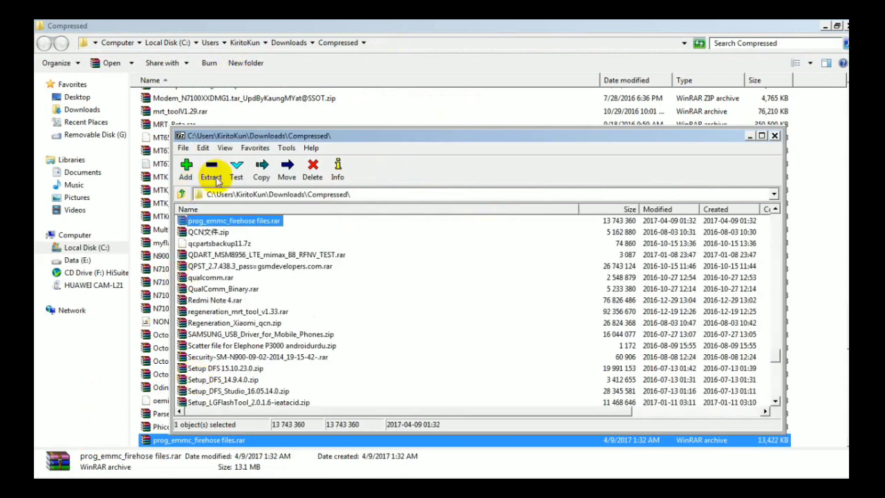
# - Extract the archive with a password, then close the failed extraction results
pyautogui.click(211, 172)
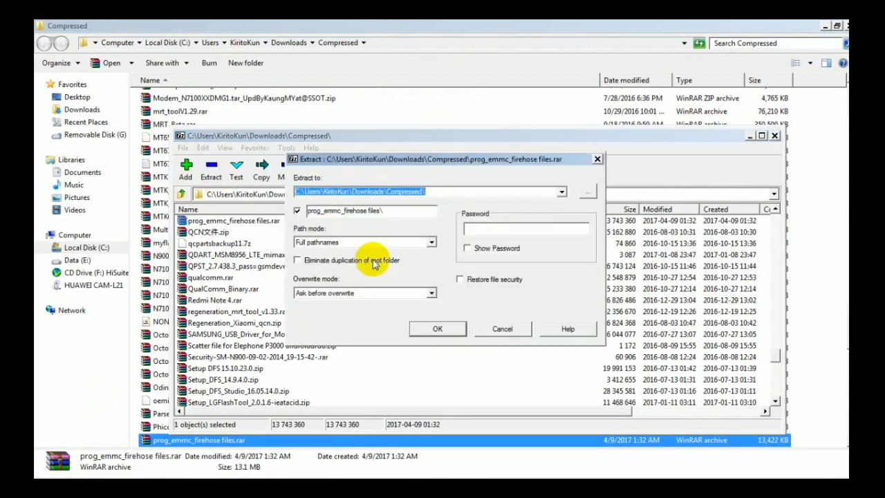
pyautogui.click(440, 329)
pyautogui.write('******')
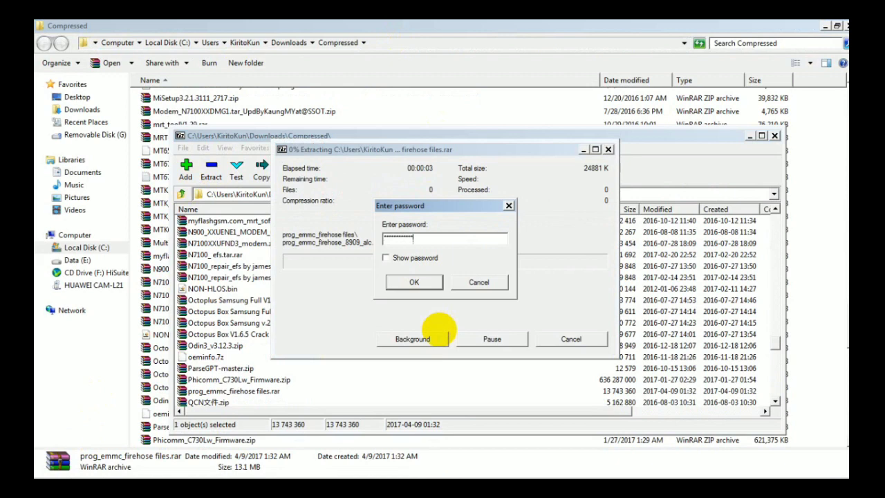
pyautogui.press('Return')
pyautogui.click(562, 339)
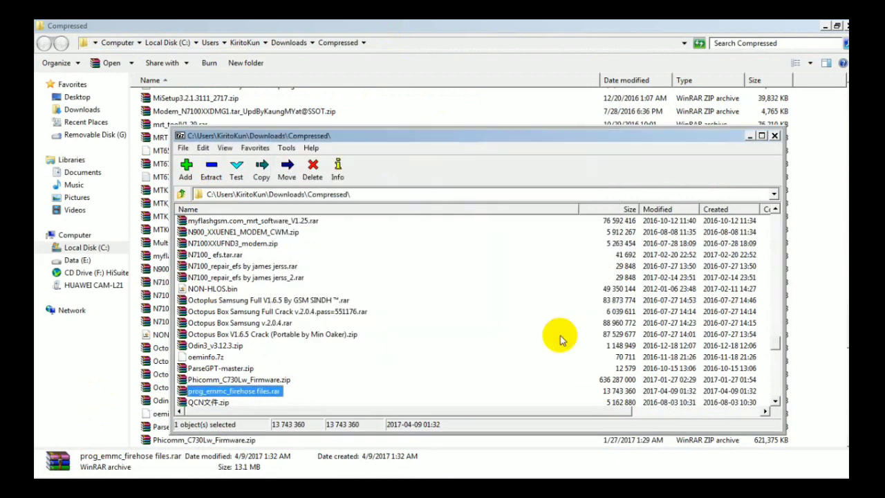
# - Retry extraction with Yes to All overwrite and another password, then close the errors
pyautogui.click(212, 166)
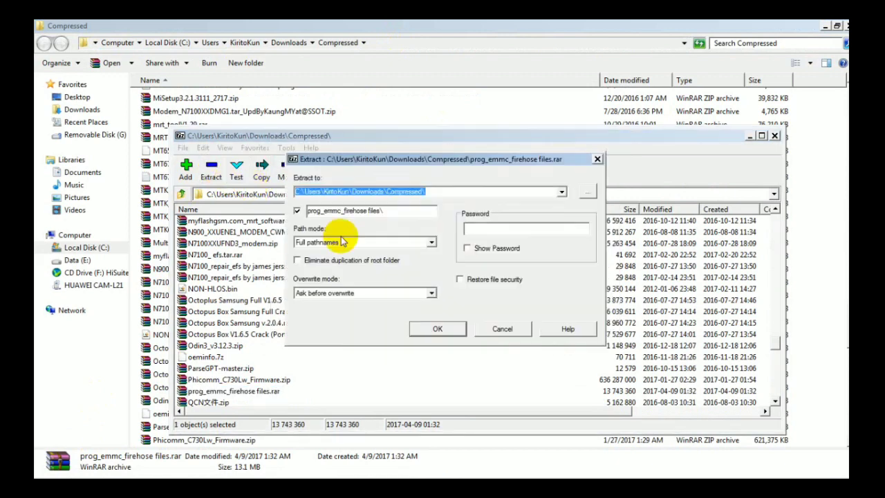
pyautogui.click(438, 330)
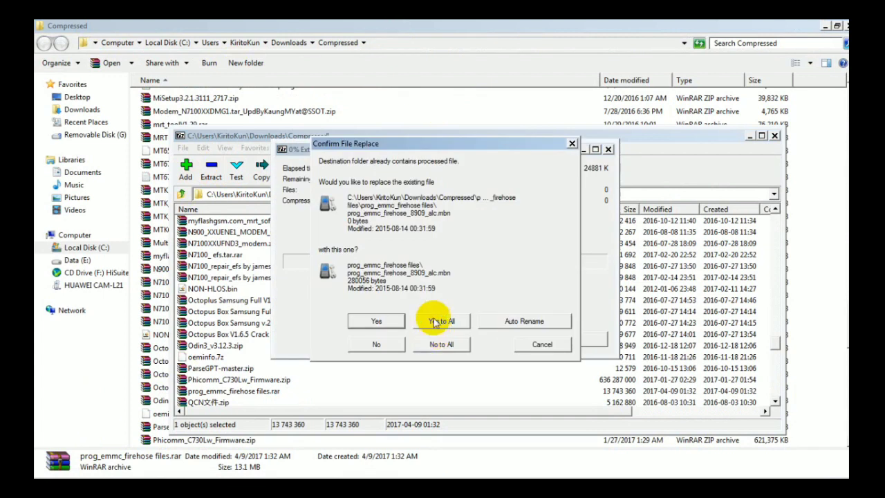
pyautogui.click(434, 321)
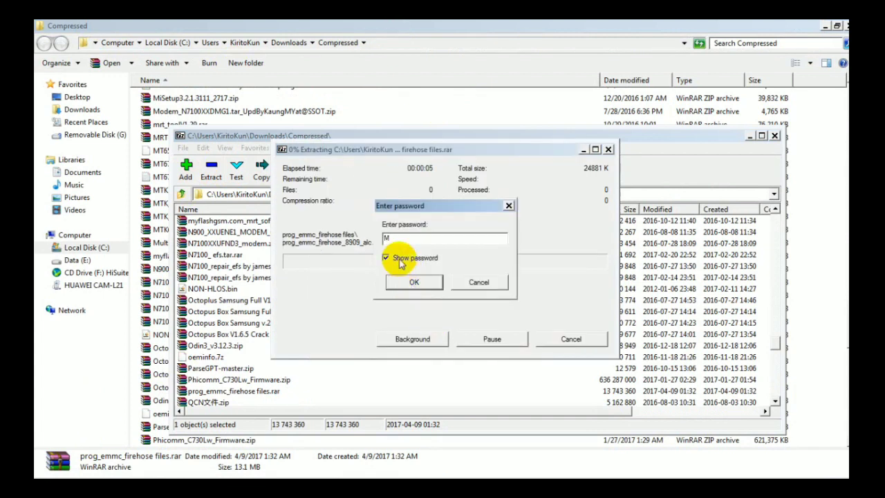
pyautogui.click(399, 238)
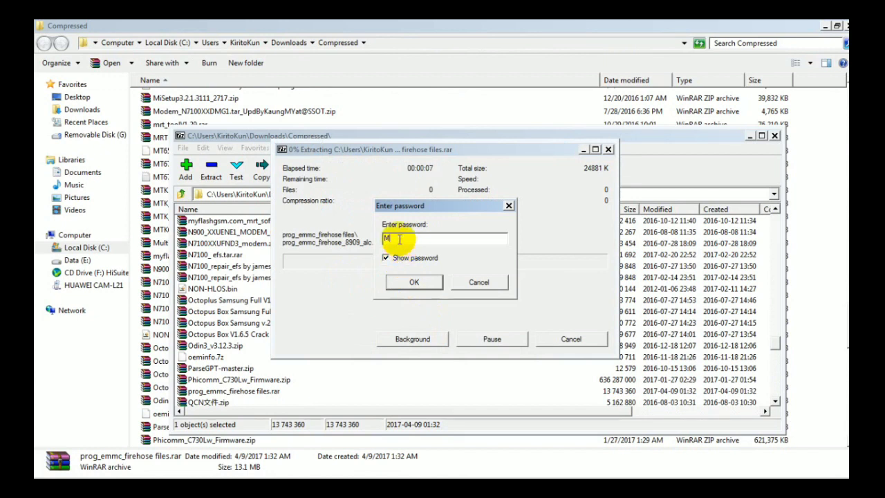
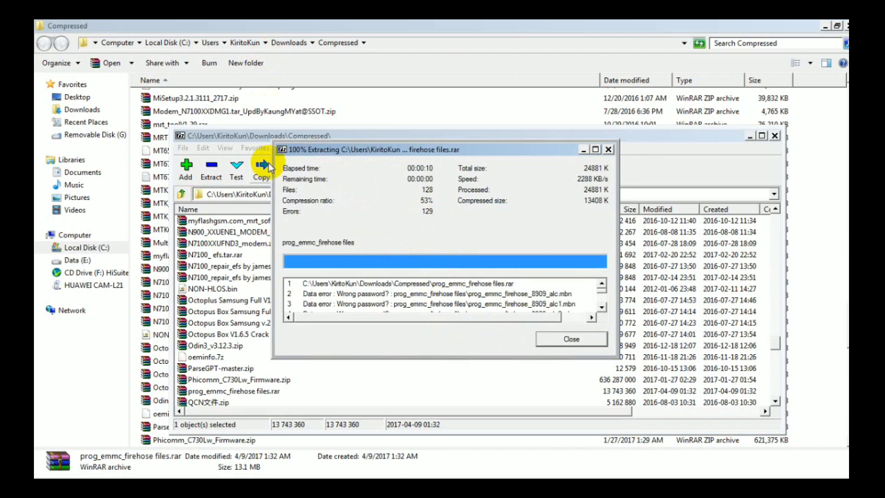
pyautogui.click(555, 339)
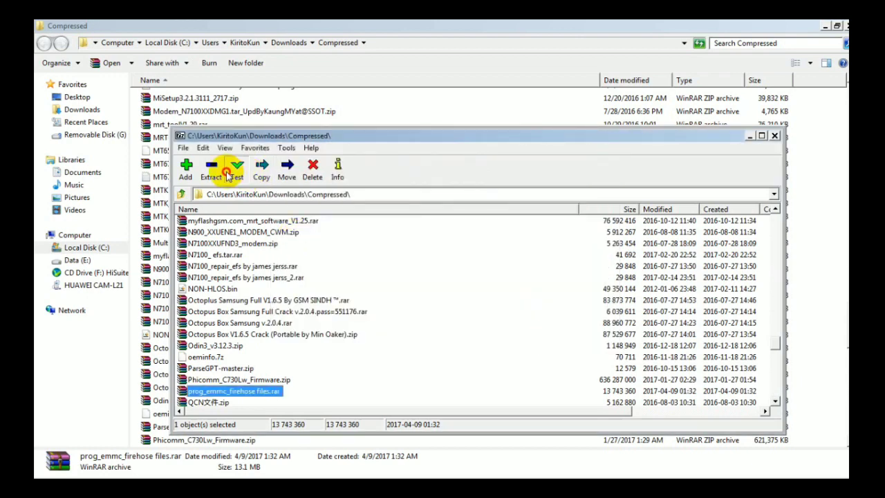
# - Retry extracting with overwrite-all and a different password
pyautogui.click(205, 168)
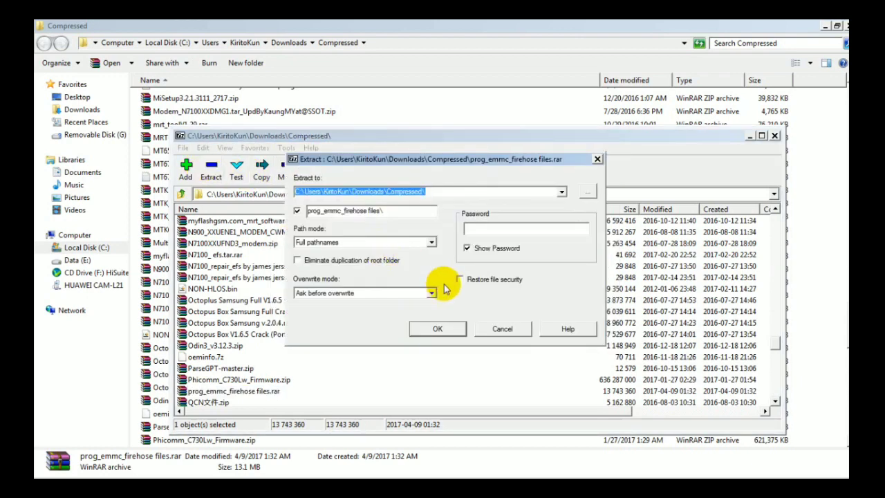
pyautogui.click(436, 330)
pyautogui.click(440, 323)
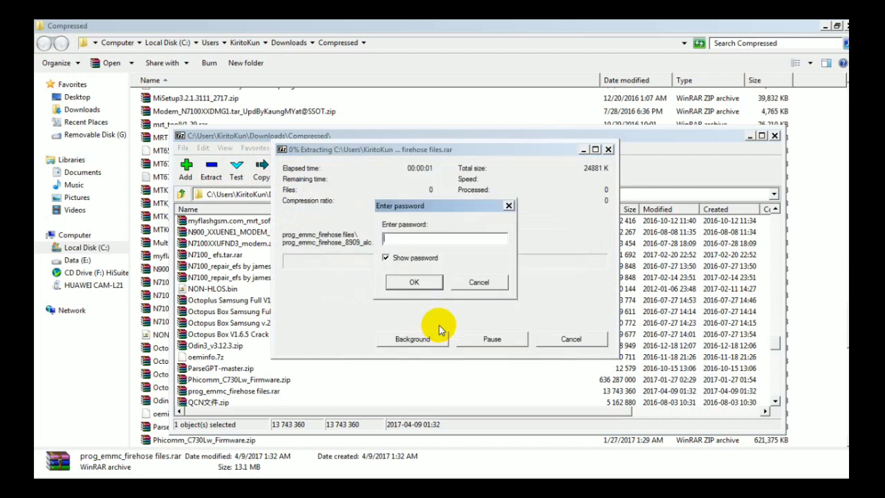
pyautogui.press('Return')
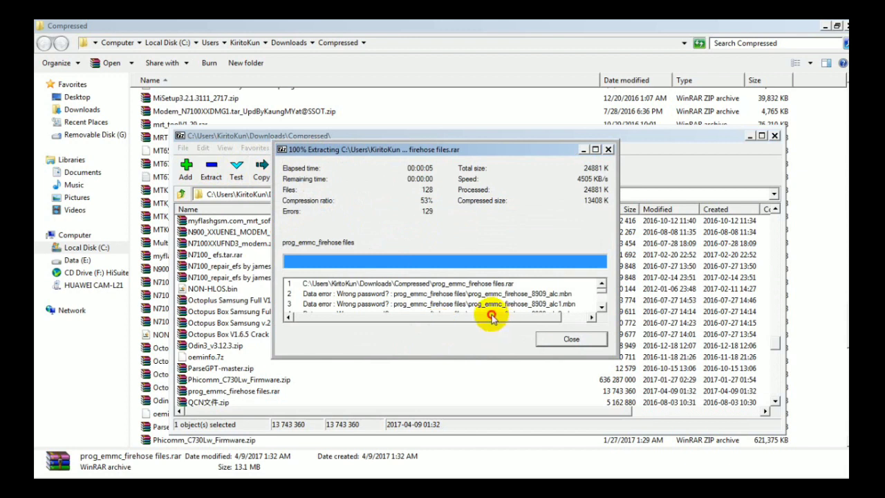
# - Scroll through the wrong-password error log and close the results
pyautogui.moveTo(494, 316); pyautogui.dragTo(543, 316)
pyautogui.click(601, 307)
pyautogui.click(601, 306)
pyautogui.click(601, 307)
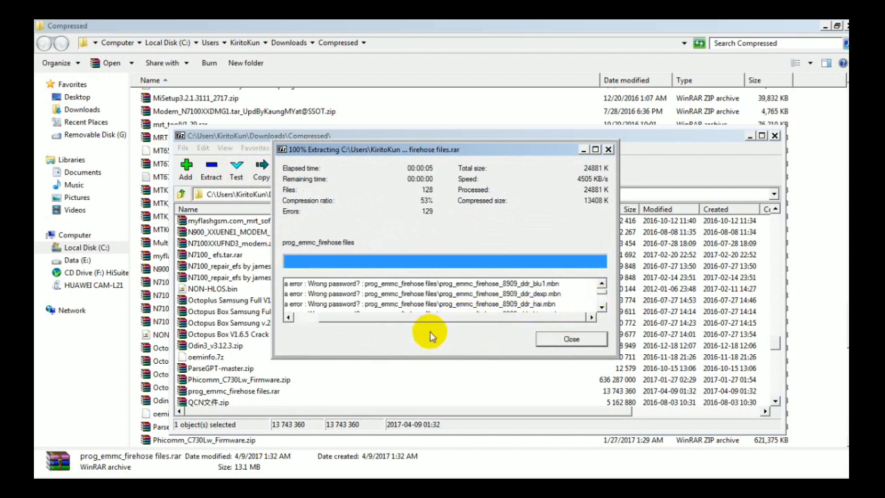
pyautogui.click(538, 339)
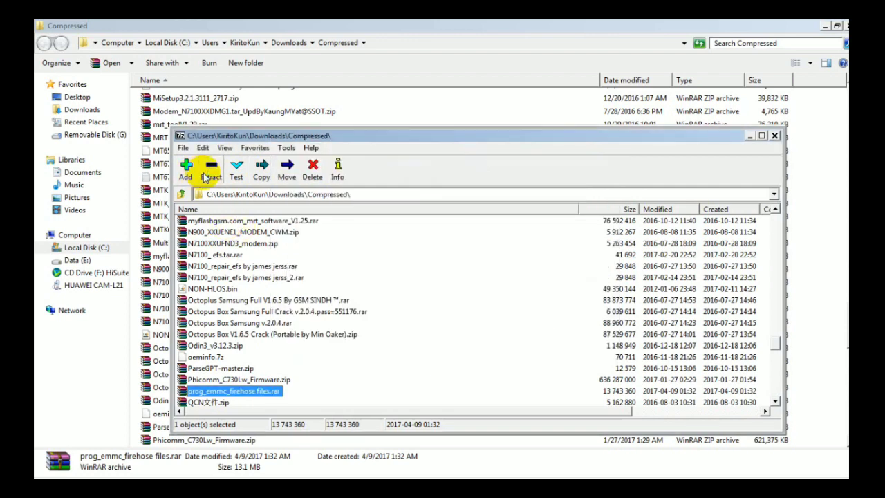
pyautogui.click(210, 172)
# - Extract to Compressed with Yes to All and another password, then close the failed results
pyautogui.click(437, 328)
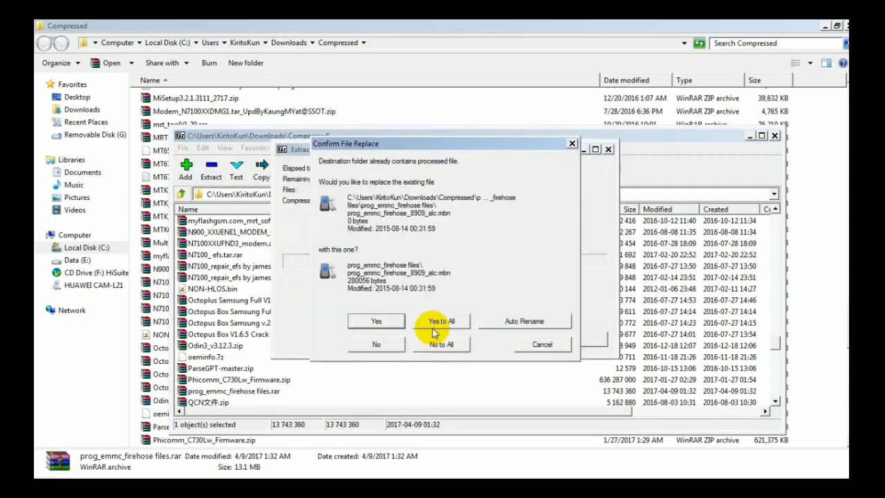
pyautogui.click(443, 320)
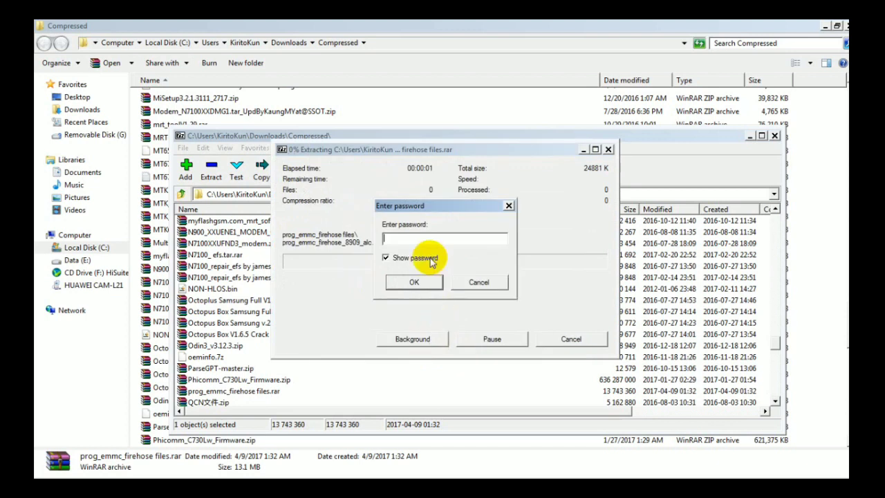
pyautogui.press('Return')
pyautogui.click(568, 341)
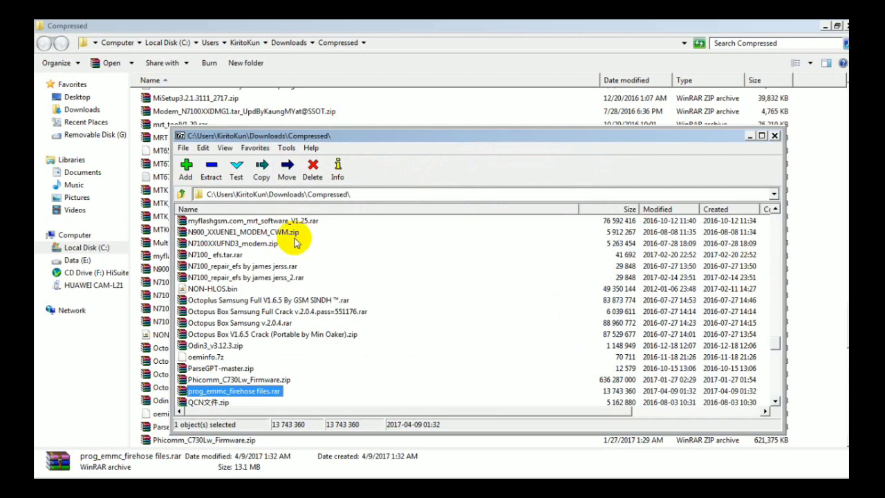
# - Extract again to Compressed, overwriting all files, with a new archive password
pyautogui.click(218, 179)
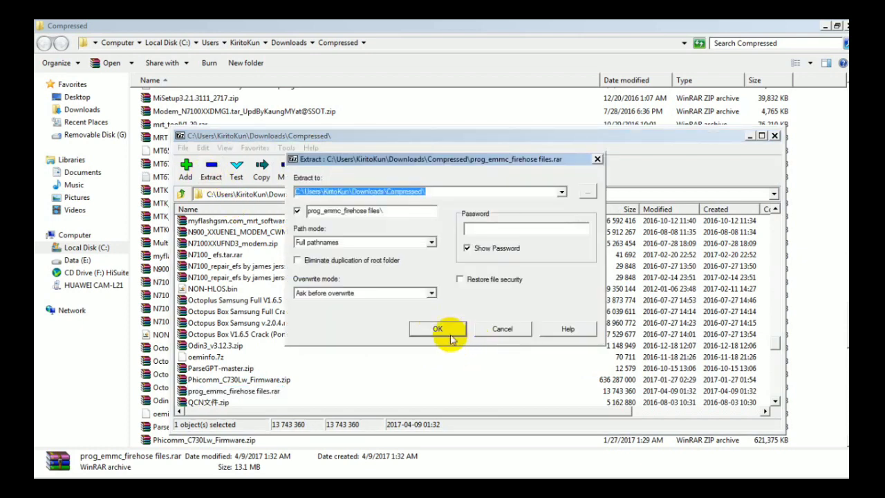
pyautogui.click(443, 330)
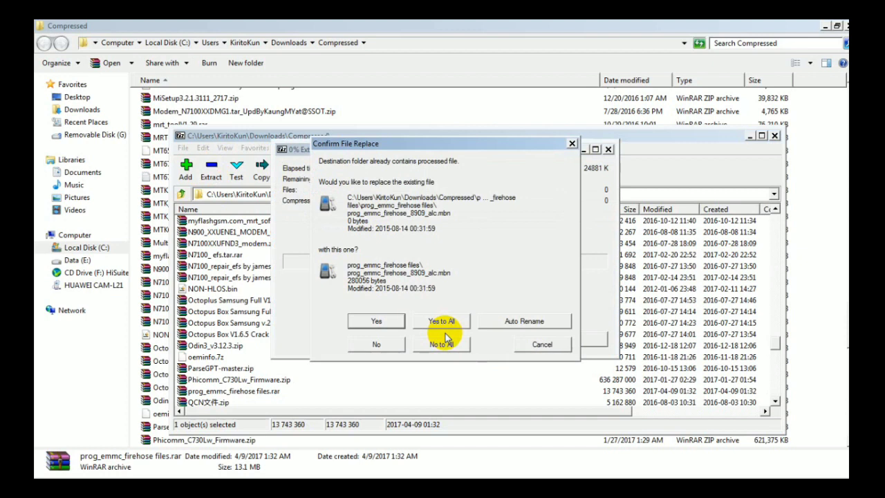
pyautogui.click(443, 321)
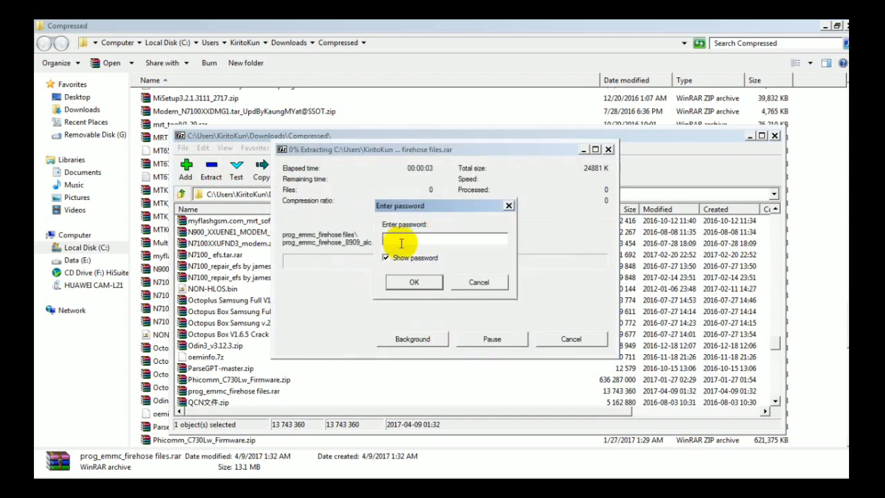
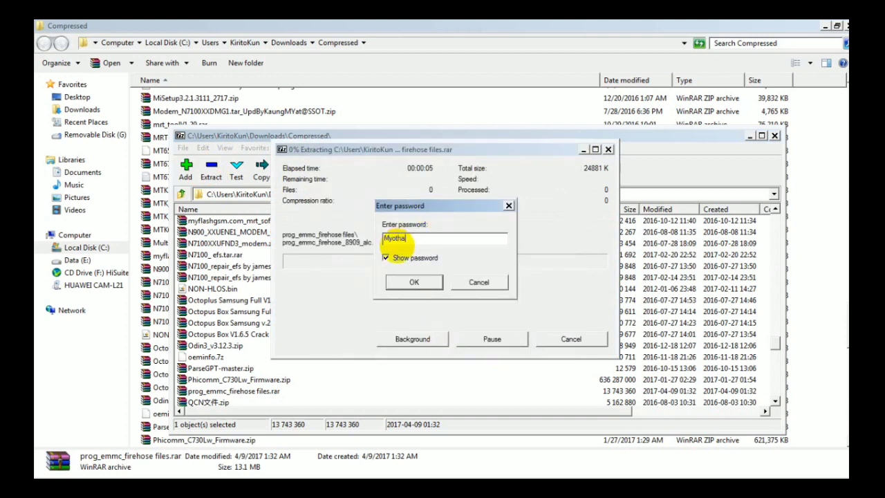
pyautogui.press('Return')
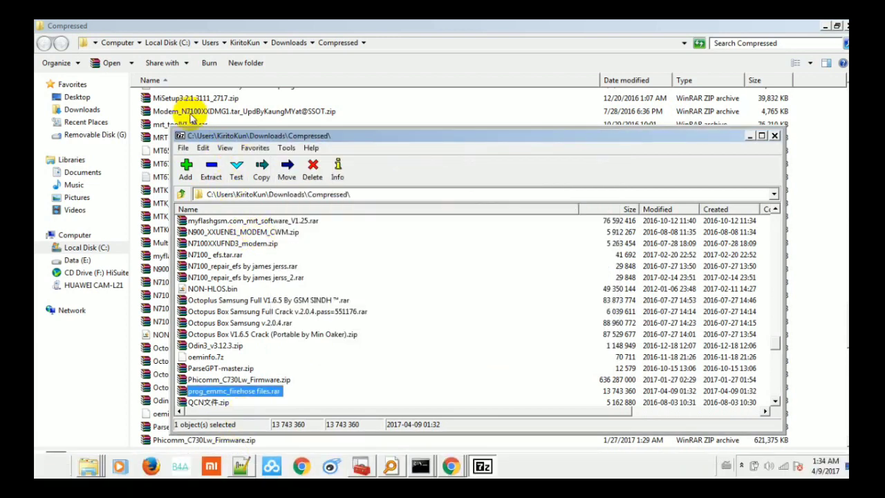
pyautogui.click(195, 112)
# - Open the extracted prog_emmc_firehose files folder and its inner firehose folder
pyautogui.press('p')
pyautogui.press('r')
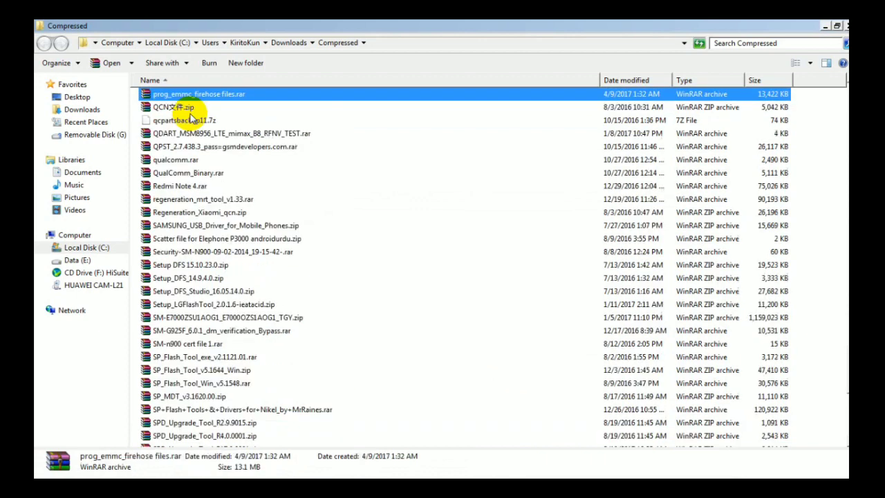
pyautogui.doubleClick(192, 118)
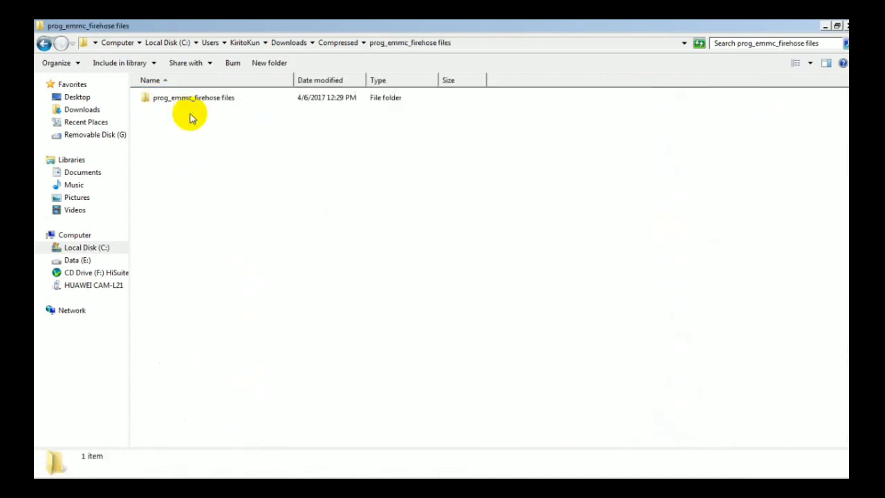
pyautogui.press('Return')
pyautogui.write('prog_emmc_firehose_8909_ddr_12')
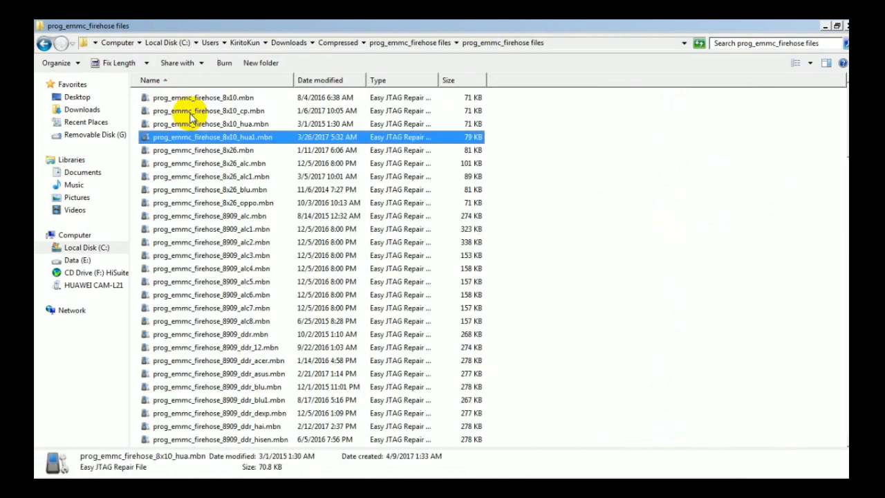
# - Browse the firehose .mbn files, settling on prog_emmc_firehose_8x10_hua.mbn
pyautogui.press('Down')
pyautogui.press('Down')
pyautogui.press('Down')
pyautogui.press('Down')
pyautogui.press('Down')
pyautogui.press('Down')
pyautogui.press('Down')
pyautogui.press('Down')
pyautogui.press('Down')
pyautogui.press('Down')
pyautogui.press('Down')
pyautogui.press('Down')
pyautogui.press('Down')
pyautogui.press('Down')
pyautogui.press('Down')
pyautogui.press('Down')
pyautogui.press('Down')
pyautogui.press('Down')
pyautogui.press('Down')
pyautogui.press('Down')
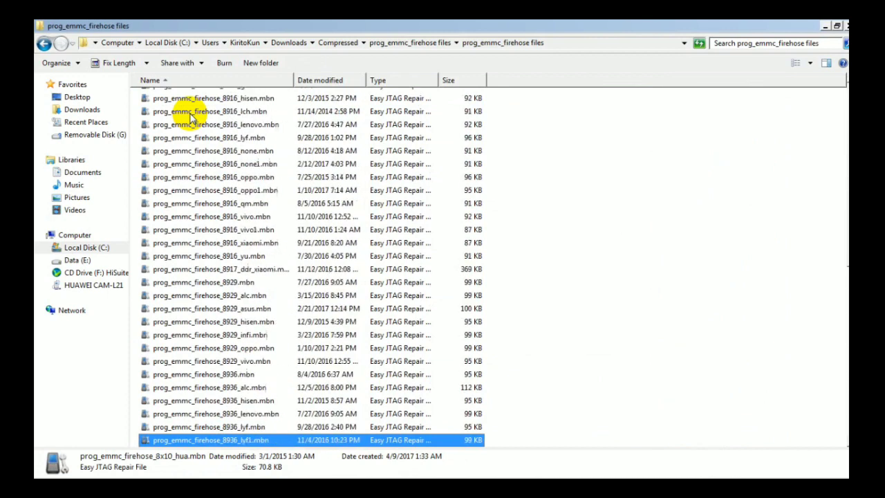
pyautogui.press('Down')
pyautogui.press('Down')
pyautogui.press('Down')
pyautogui.press('Down')
pyautogui.press('Down')
pyautogui.press('Down')
pyautogui.press('Down')
pyautogui.press('Down')
pyautogui.press('Down')
pyautogui.press('Down')
pyautogui.press('Down')
pyautogui.press('Down')
pyautogui.press('Down')
pyautogui.press('Down')
pyautogui.press('Down')
pyautogui.press('Down')
pyautogui.press('Down')
pyautogui.press('Down')
pyautogui.press('Down')
pyautogui.press('Down')
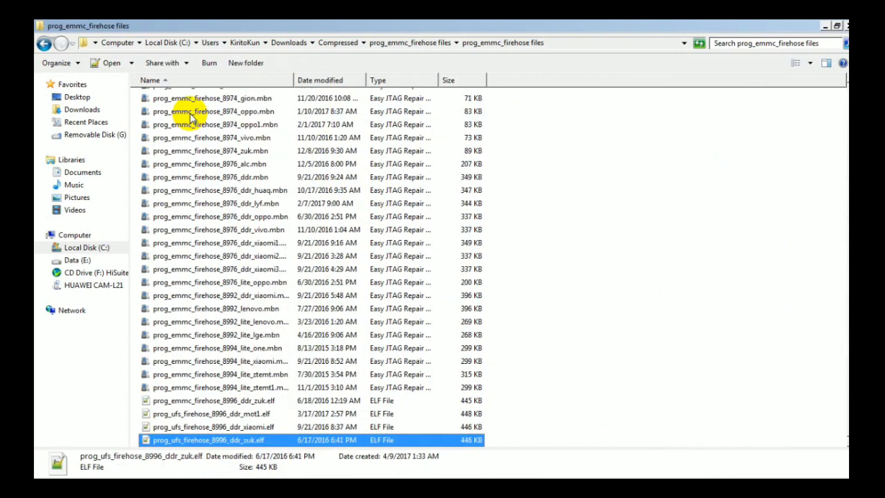
pyautogui.hotkey('ctrl', 'a')
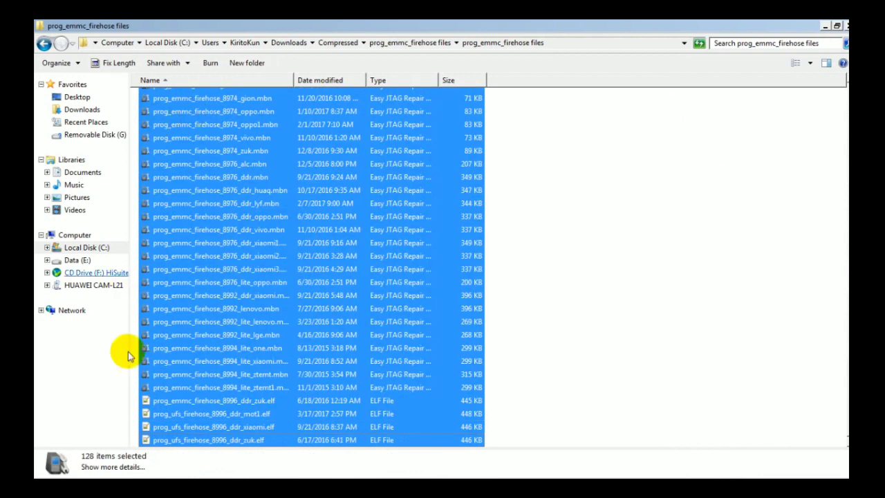
pyautogui.click(560, 263)
pyautogui.press('Up')
pyautogui.press('Up')
pyautogui.press('Up')
pyautogui.press('Up')
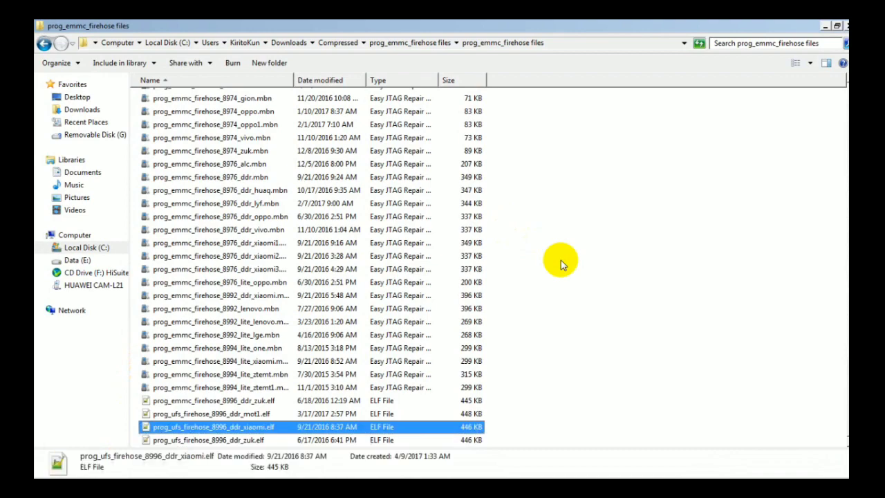
pyautogui.press('Up')
pyautogui.press('Up')
pyautogui.press('Up')
pyautogui.press('Up')
pyautogui.press('Up')
pyautogui.press('Up')
pyautogui.press('Up')
pyautogui.press('Up')
pyautogui.press('Up')
pyautogui.press('Up')
pyautogui.press('Up')
pyautogui.press('Up')
pyautogui.press('Up')
pyautogui.press('Up')
pyautogui.press('Up')
pyautogui.press('Up')
pyautogui.press('Up')
pyautogui.press('Up')
pyautogui.press('Up')
pyautogui.press('Up')
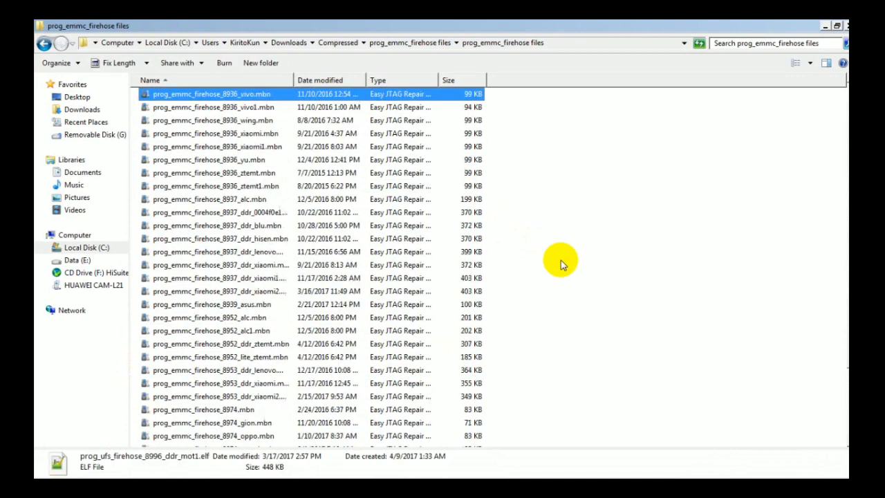
pyautogui.press('Up')
pyautogui.press('Up')
pyautogui.press('Up')
pyautogui.press('Up')
pyautogui.press('Up')
pyautogui.press('Up')
pyautogui.press('Up')
pyautogui.press('Up')
pyautogui.press('Up')
pyautogui.press('Up')
pyautogui.press('Up')
pyautogui.press('Up')
pyautogui.press('Up')
pyautogui.press('Up')
pyautogui.press('Up')
pyautogui.press('Up')
pyautogui.press('Up')
pyautogui.press('Up')
pyautogui.press('Up')
pyautogui.press('Up')
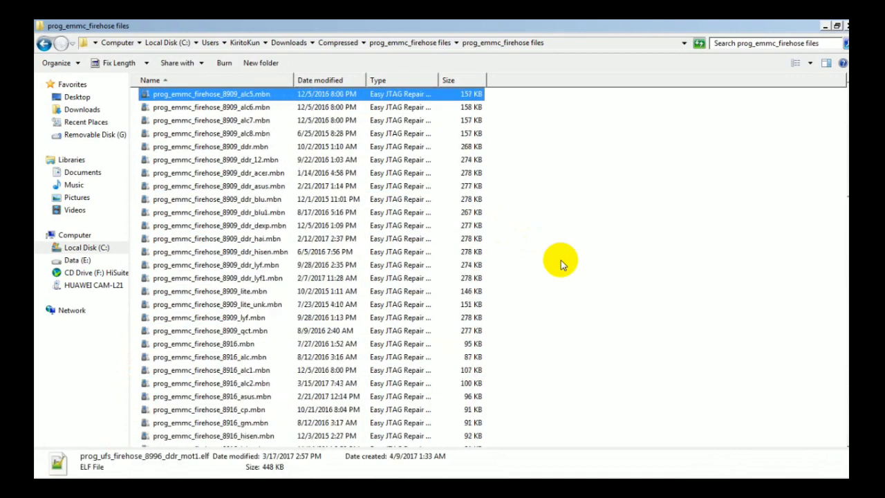
pyautogui.press('Down')
pyautogui.press('Down')
pyautogui.press('Down')
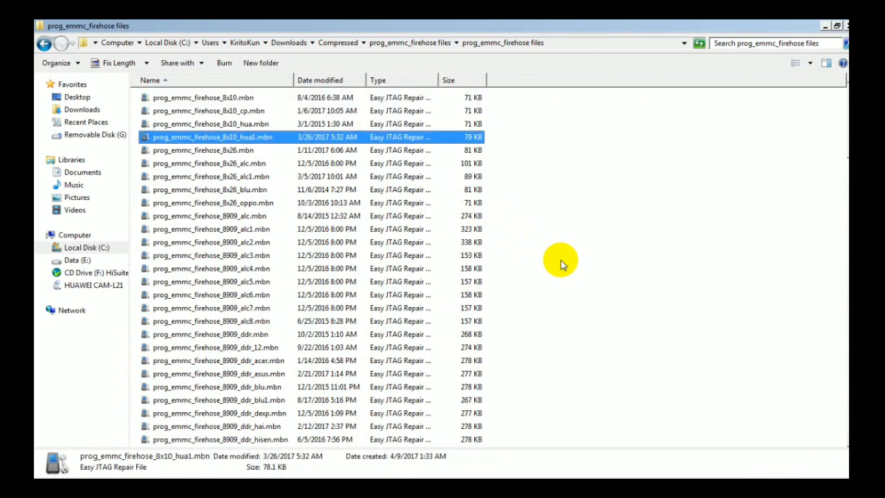
pyautogui.press('Up')
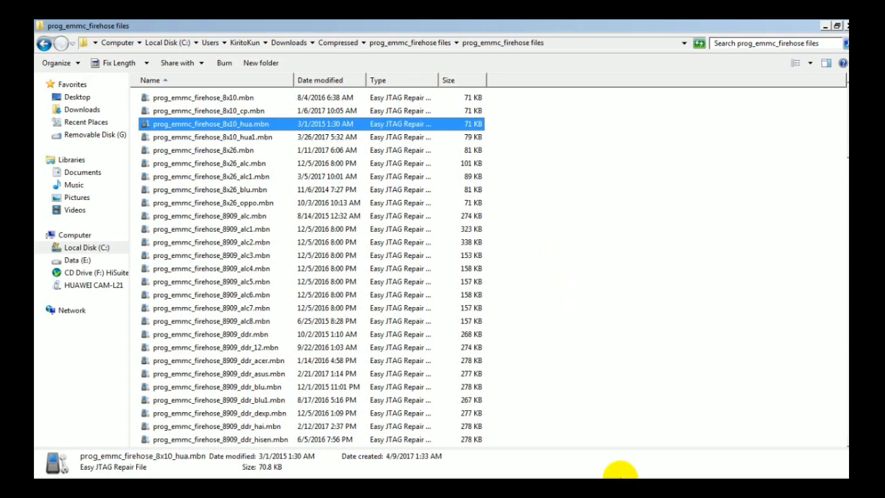
# - Open the Everything search window from the hidden tray icons
pyautogui.moveTo(625, 477)
pyautogui.click(743, 466)
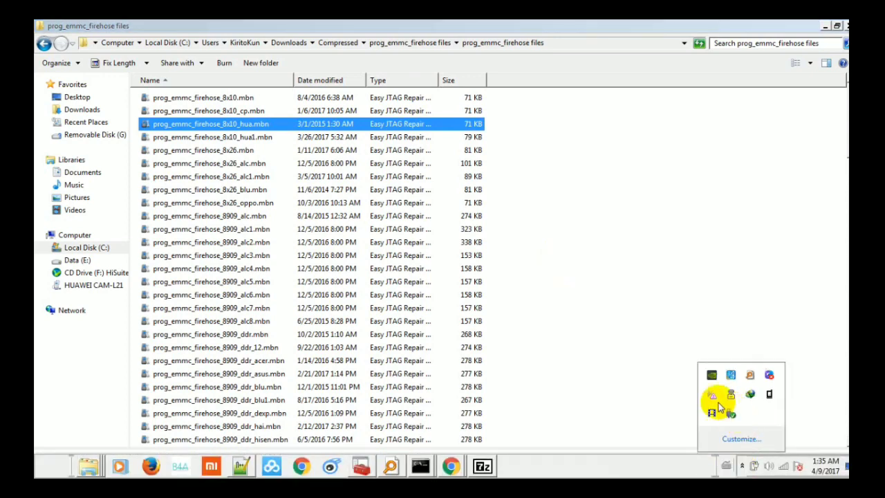
pyautogui.click(747, 372)
# - Search Everything for Y625 and open the Y625-U32 folder in Explorer
pyautogui.click(581, 120)
pyautogui.write('E')
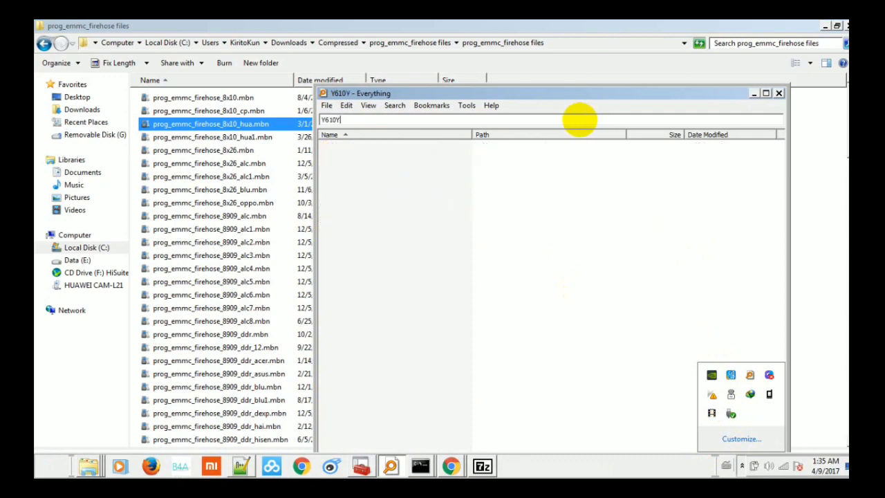
pyautogui.press('BackSpace')
pyautogui.press('BackSpace')
pyautogui.press('BackSpace')
pyautogui.press('BackSpace')
pyautogui.write('6')
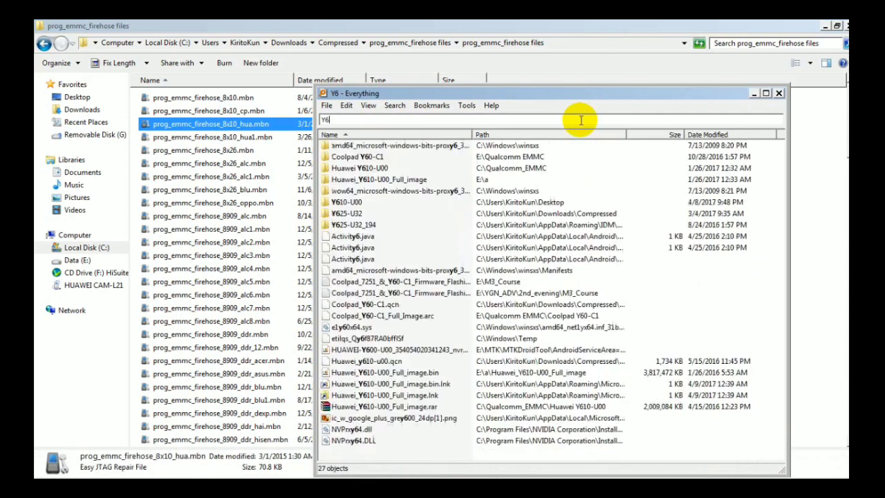
pyautogui.write('5-')
pyautogui.press('BackSpace')
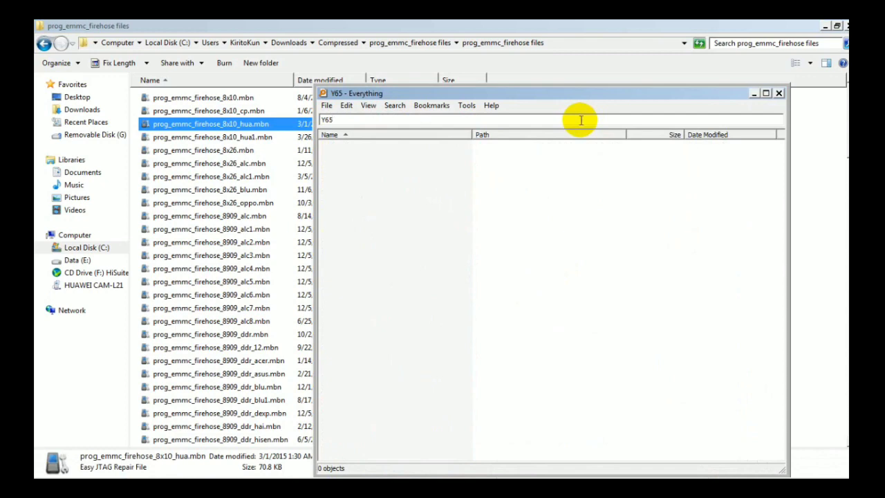
pyautogui.press('BackSpace')
pyautogui.write('25')
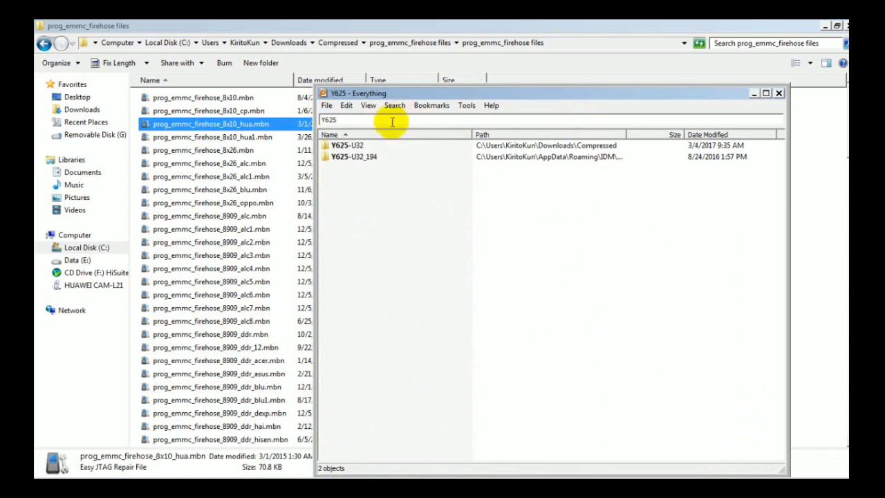
pyautogui.doubleClick(346, 147)
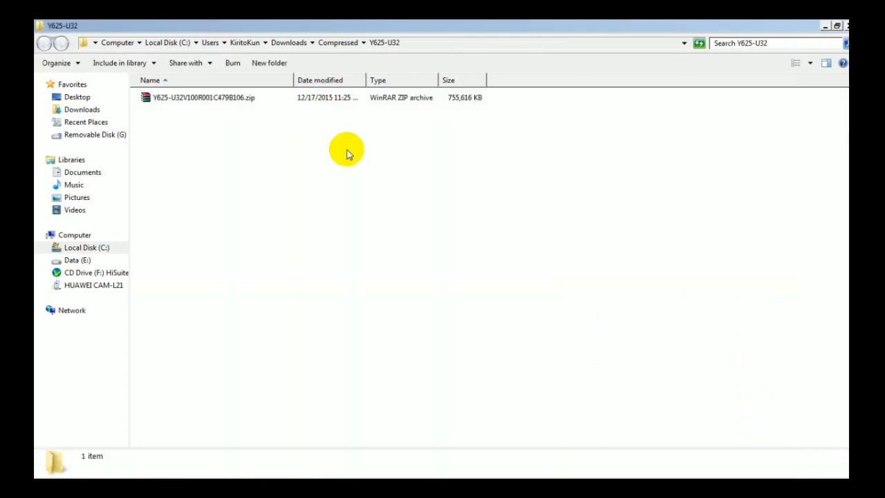
# - Open Y625-U32V100R001C479B106.zip in WinRAR, enter its inner folder, and maximize the window
pyautogui.doubleClick(243, 99)
pyautogui.doubleClick(211, 144)
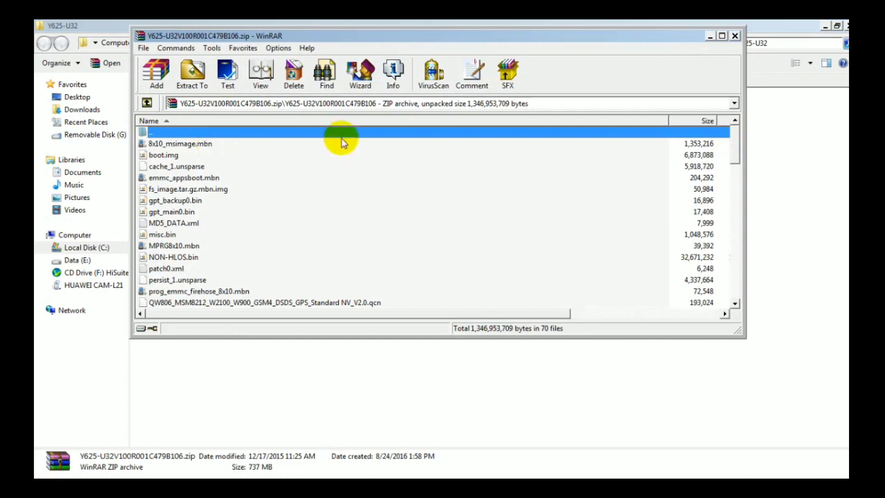
pyautogui.click(721, 36)
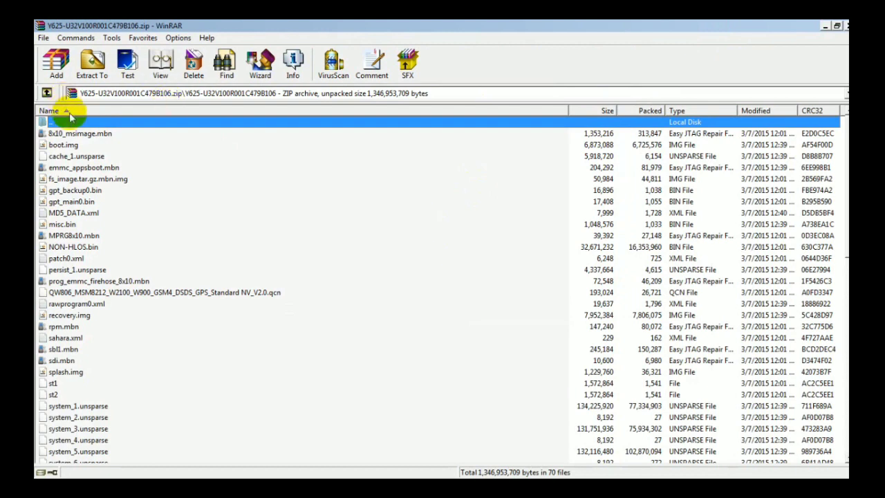
pyautogui.click(60, 136)
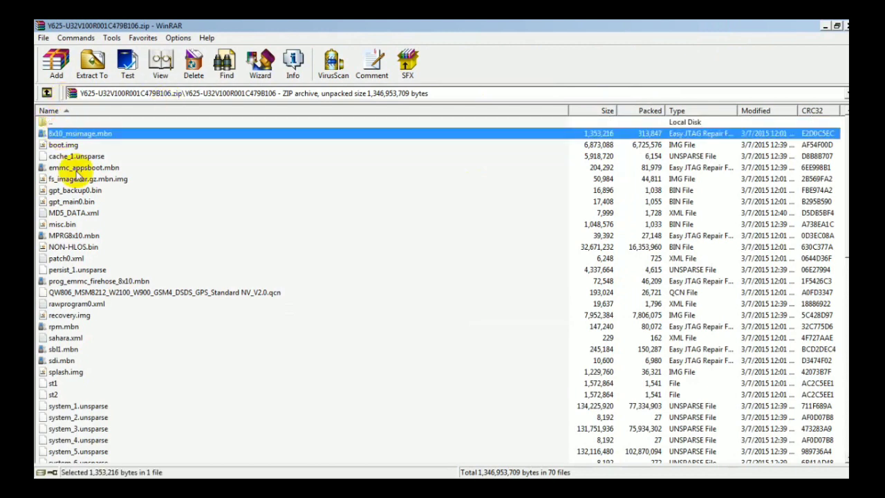
pyautogui.click(81, 280)
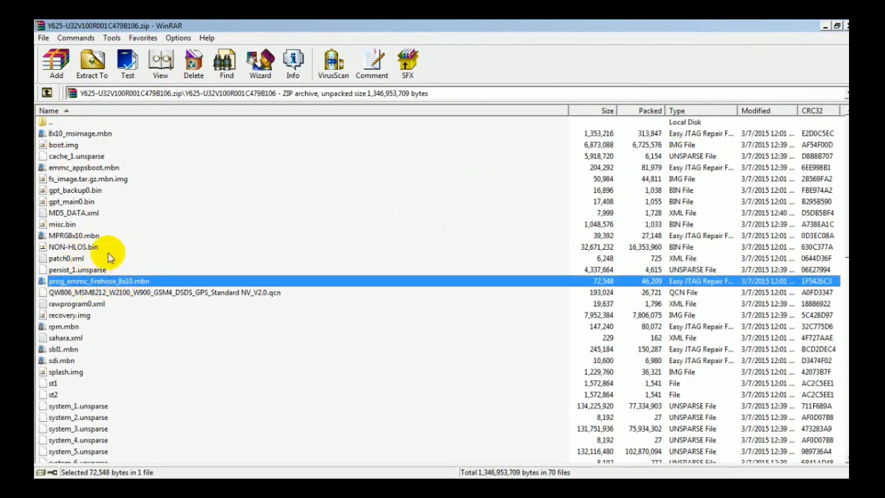
pyautogui.click(74, 237)
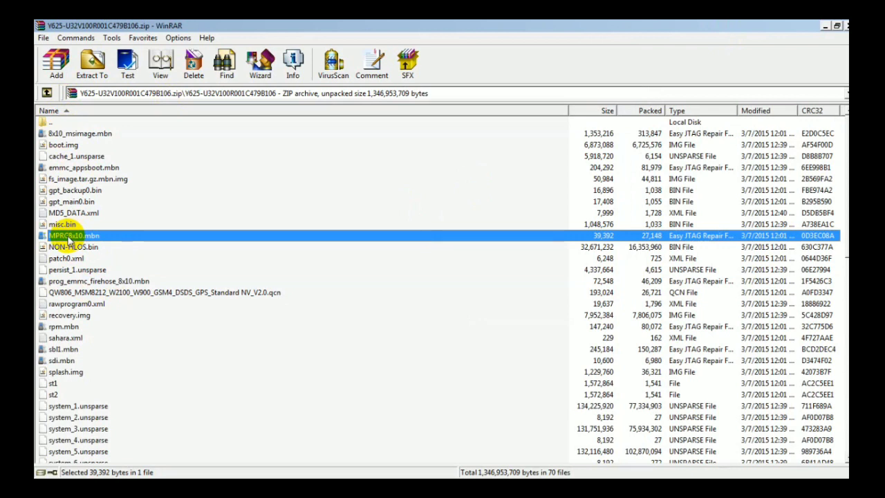
pyautogui.click(97, 282)
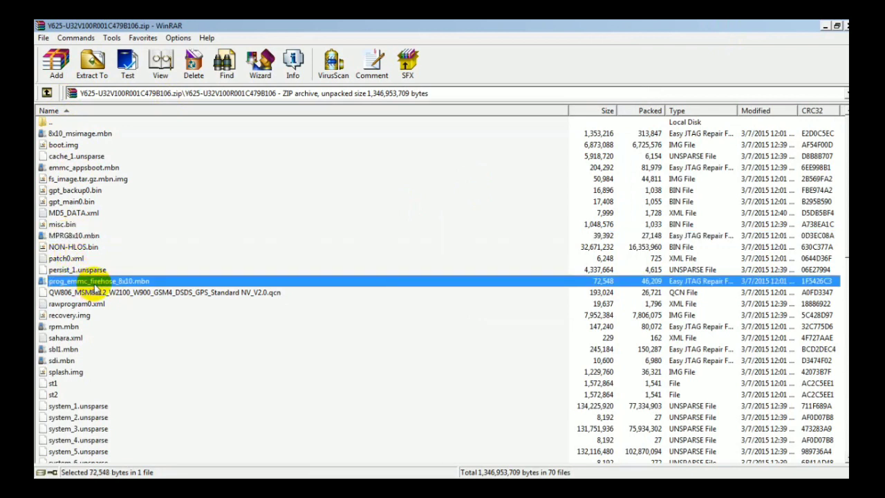
pyautogui.click(98, 136)
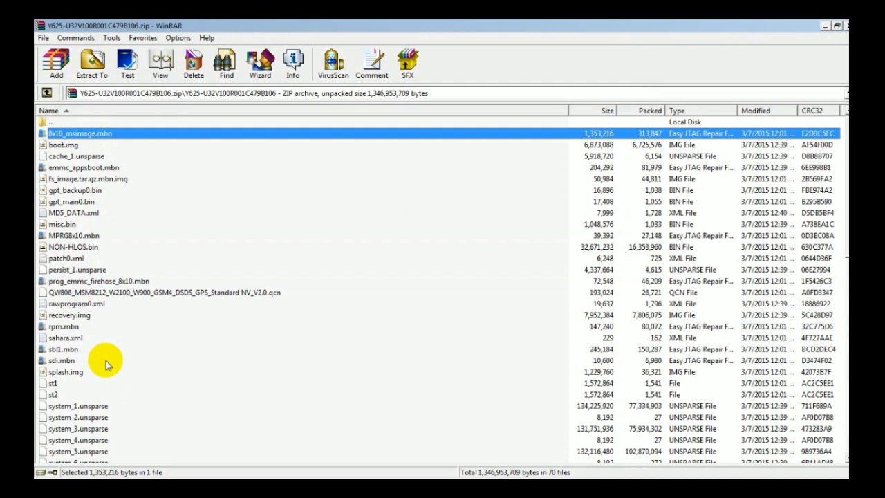
pyautogui.click(62, 144)
pyautogui.click(66, 179)
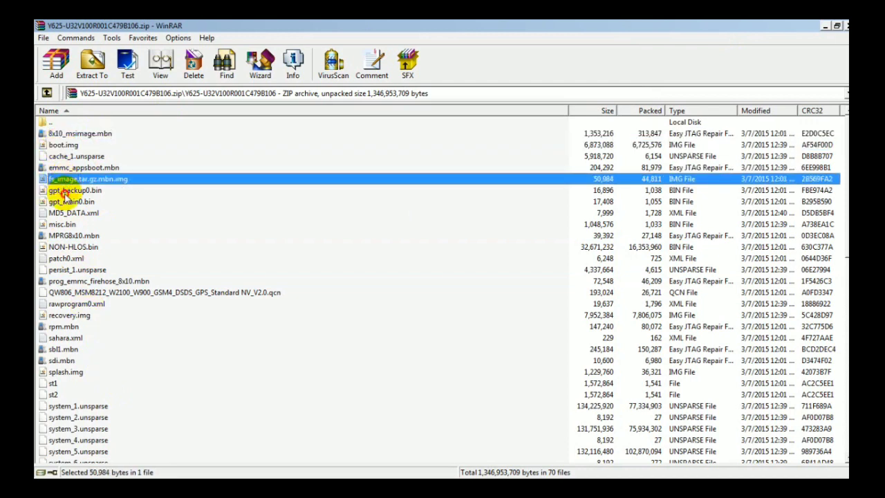
pyautogui.click(64, 190)
pyautogui.click(62, 201)
pyautogui.click(59, 226)
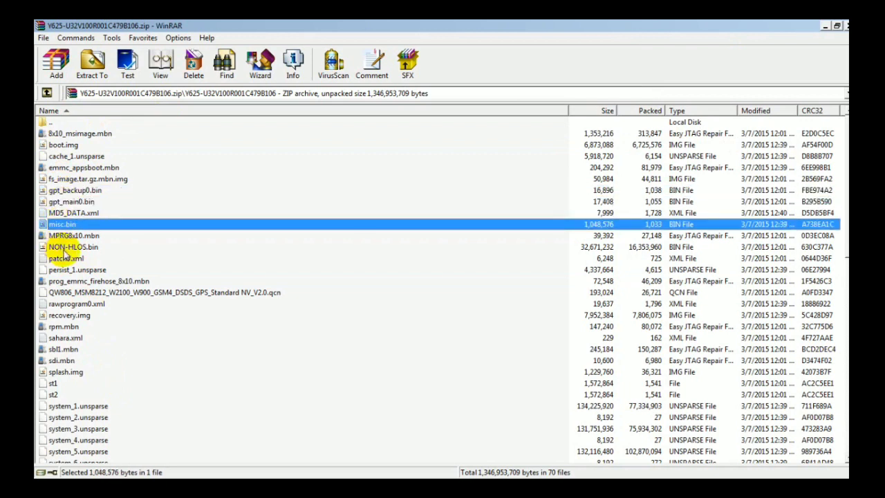
pyautogui.click(74, 249)
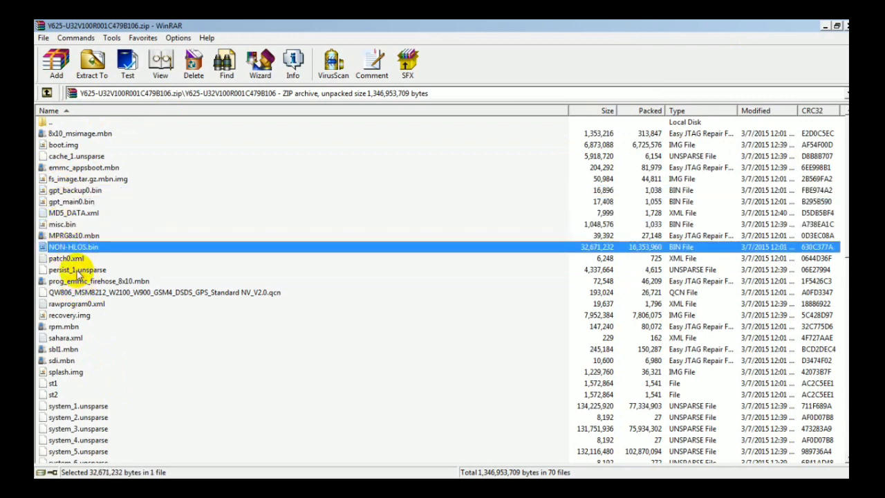
pyautogui.click(69, 271)
pyautogui.click(69, 315)
pyautogui.click(64, 328)
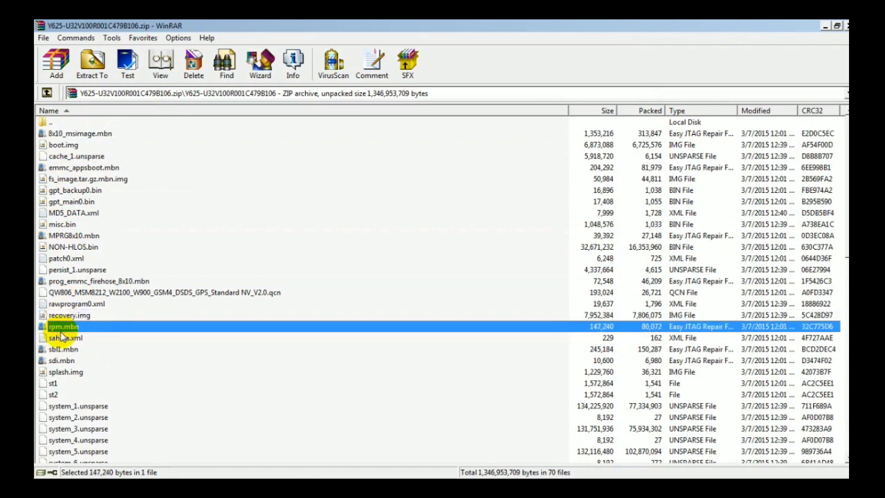
pyautogui.click(62, 350)
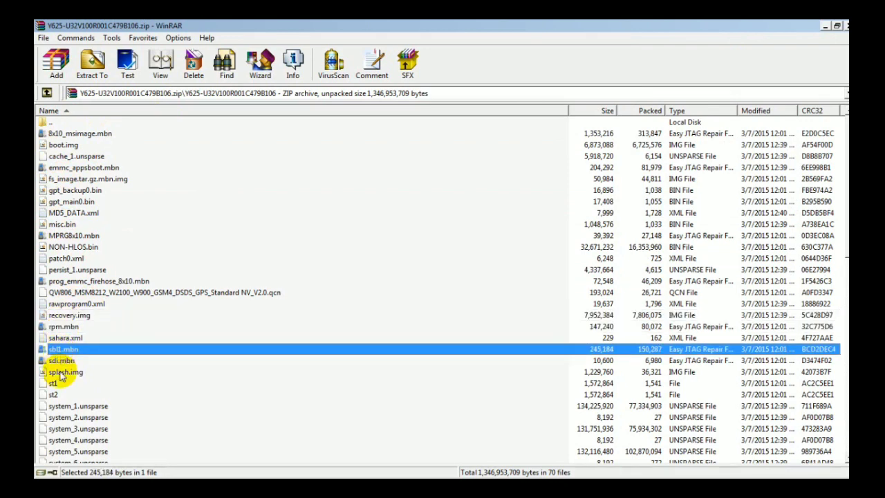
pyautogui.press('Down')
pyautogui.press('Down')
pyautogui.press('Down')
pyautogui.press('Down')
pyautogui.press('Down')
pyautogui.press('Down')
pyautogui.press('Down')
pyautogui.press('Down')
pyautogui.press('Down')
pyautogui.press('Down')
pyautogui.press('Down')
pyautogui.press('Down')
pyautogui.press('Down')
pyautogui.press('Down')
pyautogui.press('Down')
pyautogui.press('Down')
pyautogui.press('Down')
pyautogui.press('Down')
pyautogui.press('Down')
pyautogui.press('Down')
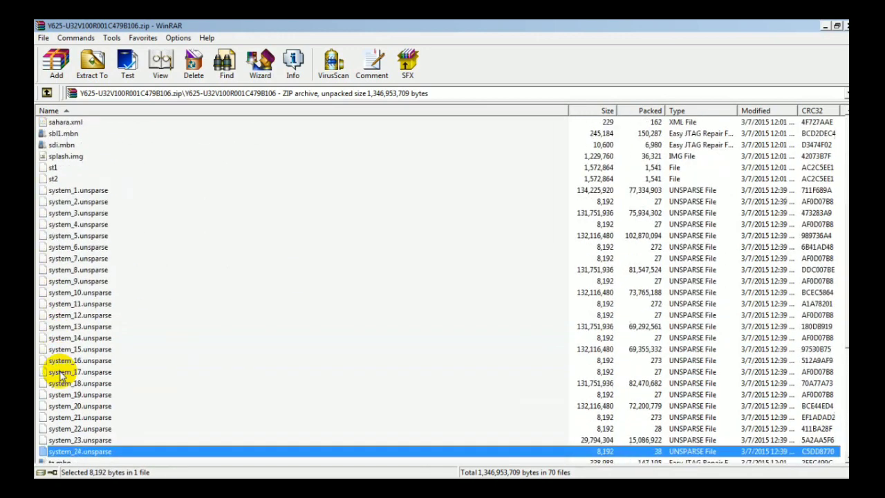
pyautogui.press('Up')
pyautogui.press('Up')
pyautogui.press('Up')
pyautogui.press('Up')
pyautogui.press('Up')
pyautogui.press('Up')
pyautogui.press('Up')
pyautogui.press('Up')
pyautogui.press('Up')
pyautogui.press('Up')
pyautogui.press('Up')
pyautogui.press('Up')
pyautogui.press('Up')
pyautogui.press('Up')
pyautogui.press('Up')
pyautogui.press('Up')
pyautogui.press('Up')
pyautogui.press('Up')
pyautogui.press('Up')
pyautogui.press('Up')
pyautogui.press('Down')
pyautogui.press('Down')
pyautogui.press('Down')
pyautogui.press('Down')
pyautogui.press('Down')
pyautogui.press('Down')
pyautogui.press('Down')
pyautogui.press('Down')
pyautogui.press('Down')
pyautogui.press('Down')
pyautogui.press('Down')
pyautogui.press('Down')
pyautogui.press('Down')
pyautogui.press('Down')
pyautogui.press('Down')
pyautogui.press('Down')
pyautogui.press('Down')
pyautogui.press('Down')
pyautogui.press('Down')
pyautogui.press('Down')
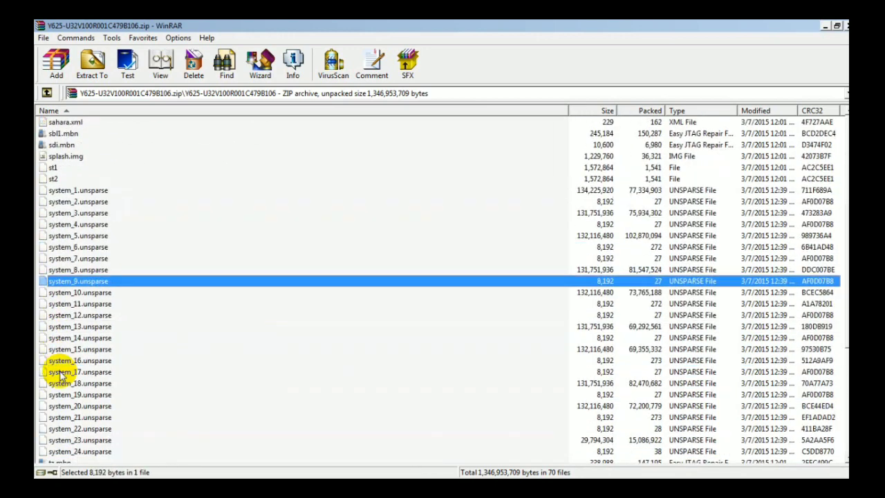
pyautogui.press('Down')
pyautogui.press('Down')
pyautogui.press('Down')
pyautogui.press('Down')
pyautogui.press('Down')
pyautogui.press('Down')
pyautogui.press('Down')
pyautogui.press('Down')
pyautogui.press('Down')
pyautogui.press('Down')
pyautogui.press('Down')
pyautogui.press('Down')
pyautogui.press('Down')
pyautogui.press('Down')
pyautogui.press('Down')
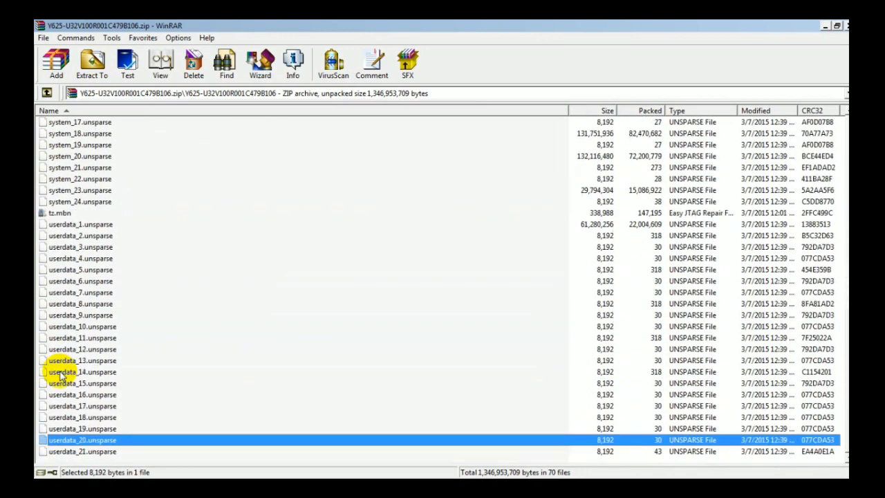
pyautogui.press('Up')
pyautogui.press('Up')
pyautogui.press('Up')
pyautogui.press('Up')
pyautogui.press('Up')
pyautogui.press('Up')
pyautogui.press('Up')
pyautogui.press('Up')
pyautogui.press('Up')
pyautogui.press('Up')
pyautogui.press('Up')
pyautogui.press('Up')
pyautogui.press('Up')
pyautogui.press('Up')
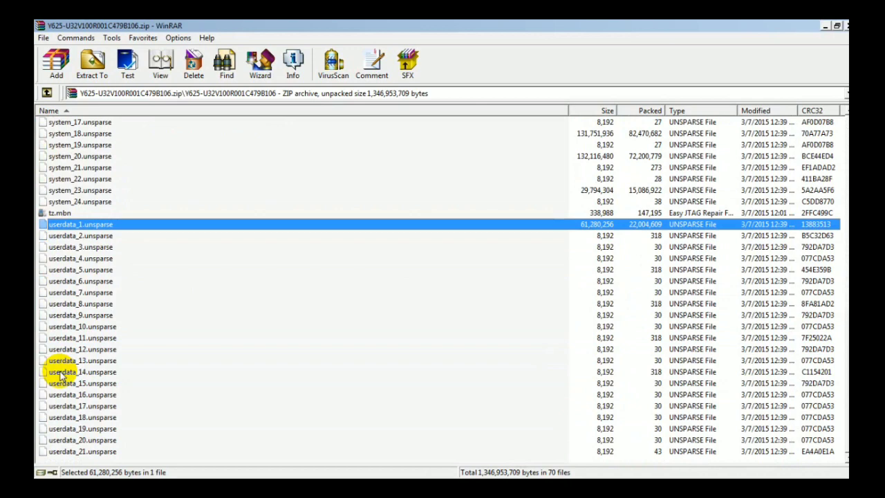
pyautogui.press('Up')
pyautogui.press('Up')
pyautogui.press('Up')
pyautogui.press('Up')
pyautogui.press('Up')
pyautogui.press('Up')
pyautogui.press('Up')
pyautogui.press('Up')
pyautogui.press('Up')
pyautogui.press('Up')
pyautogui.press('Up')
pyautogui.press('Up')
pyautogui.press('Up')
pyautogui.press('Up')
pyautogui.press('Up')
pyautogui.press('Up')
pyautogui.press('Up')
pyautogui.press('Up')
pyautogui.press('Up')
pyautogui.press('Up')
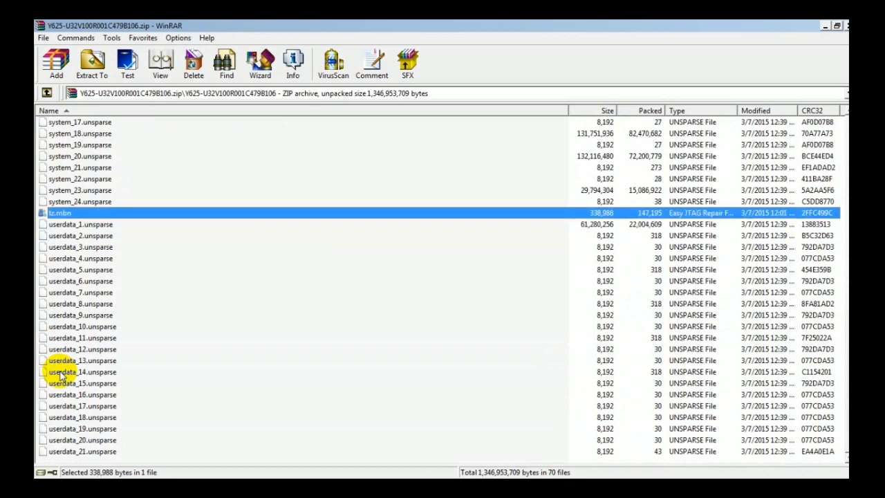
pyautogui.press('Up')
pyautogui.press('Up')
pyautogui.press('Up')
pyautogui.press('Up')
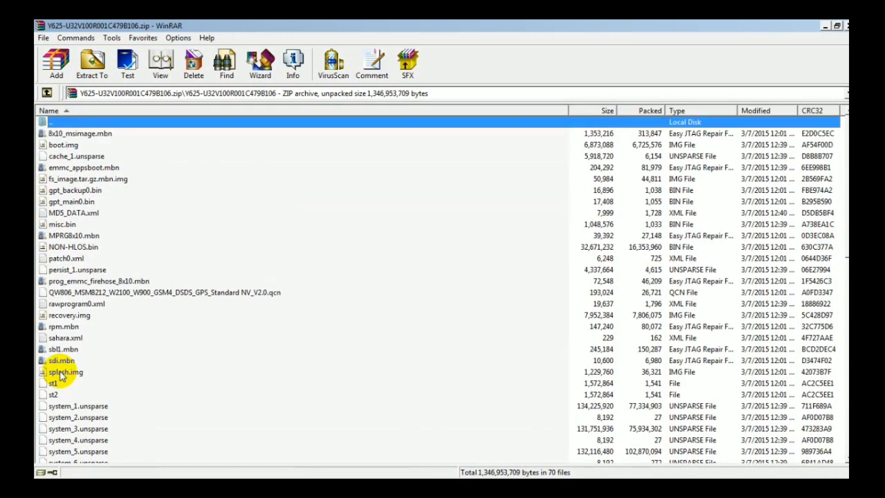
pyautogui.press('Down')
pyautogui.press('Down')
pyautogui.press('Down')
pyautogui.press('Down')
pyautogui.press('Down')
pyautogui.press('Down')
pyautogui.press('Down')
pyautogui.press('Down')
pyautogui.press('Down')
pyautogui.press('Down')
pyautogui.press('Down')
pyautogui.press('Down')
pyautogui.press('Up')
pyautogui.press('Up')
pyautogui.press('Up')
pyautogui.press('Up')
pyautogui.press('Up')
pyautogui.press('Up')
pyautogui.press('Up')
pyautogui.press('Up')
pyautogui.press('Up')
pyautogui.press('Up')
pyautogui.press('Up')
pyautogui.press('Up')
pyautogui.press('Up')
pyautogui.moveTo(254, 462)
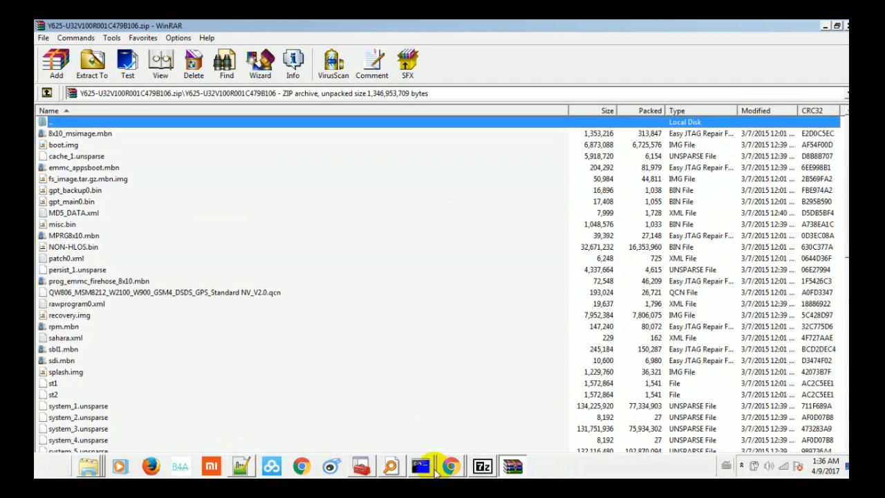
# - Replace '-b boot recovery.img' with '-x rawprogram0.xml' in the emmcdl command
pyautogui.click(421, 465)
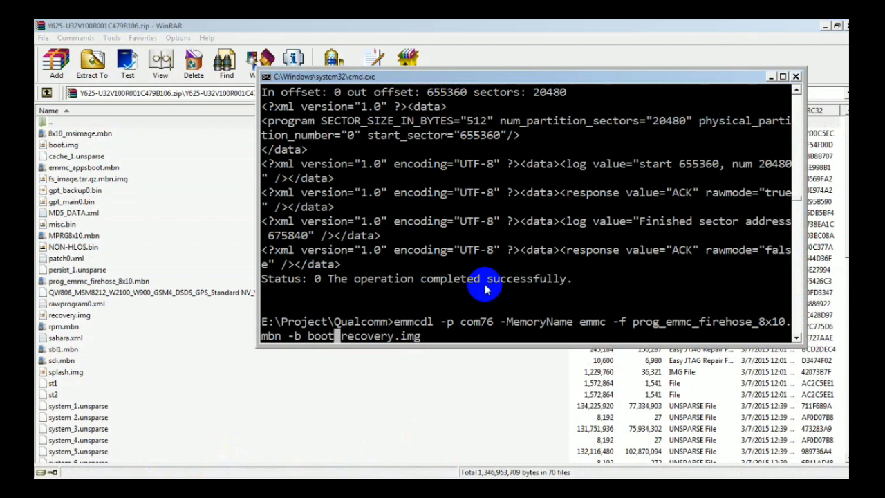
pyautogui.press('Delete')
pyautogui.press('Delete')
pyautogui.press('Delete')
pyautogui.press('Delete')
pyautogui.press('Delete')
pyautogui.press('Delete')
pyautogui.press('Delete')
pyautogui.press('Delete')
pyautogui.press('Delete')
pyautogui.press('Delete')
pyautogui.press('Delete')
pyautogui.press('Delete')
pyautogui.press('Delete')
pyautogui.press('BackSpace')
pyautogui.press('BackSpace')
pyautogui.press('BackSpace')
pyautogui.press('BackSpace')
pyautogui.press('BackSpace')
pyautogui.press('BackSpace')
pyautogui.press('BackSpace')
pyautogui.press('BackSpace')
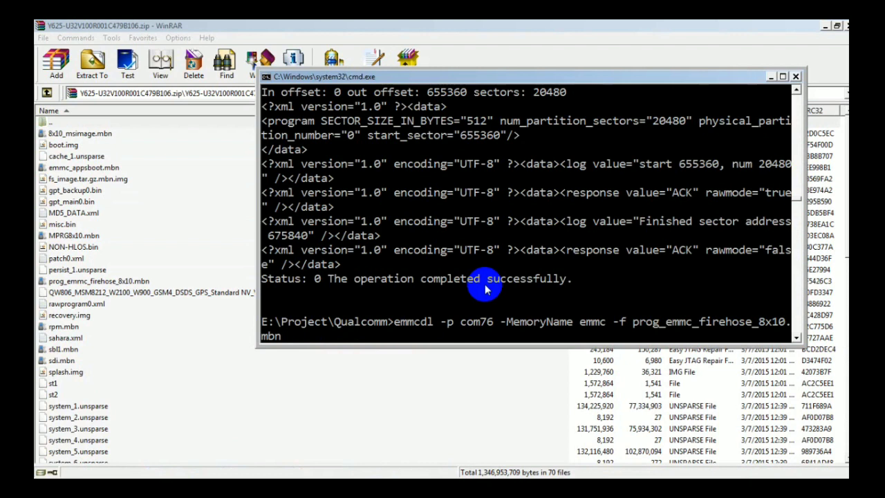
pyautogui.write('x')
pyautogui.write('rawprogram0.xml')
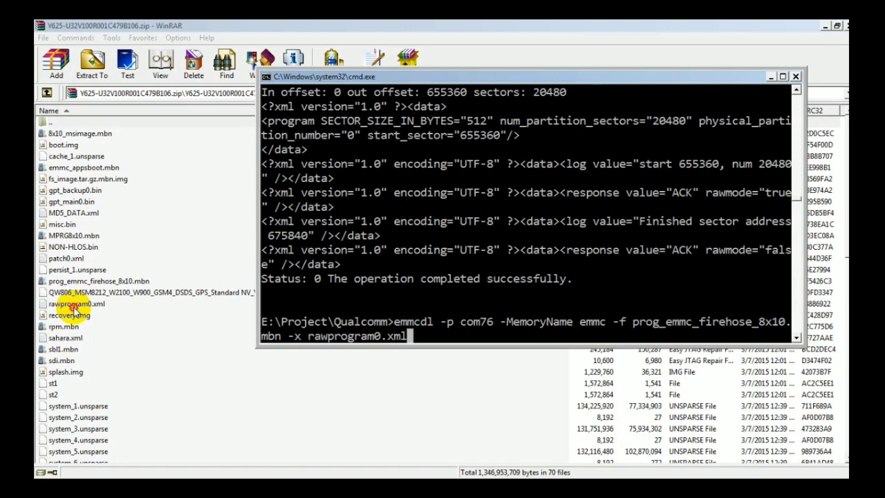
pyautogui.click(74, 307)
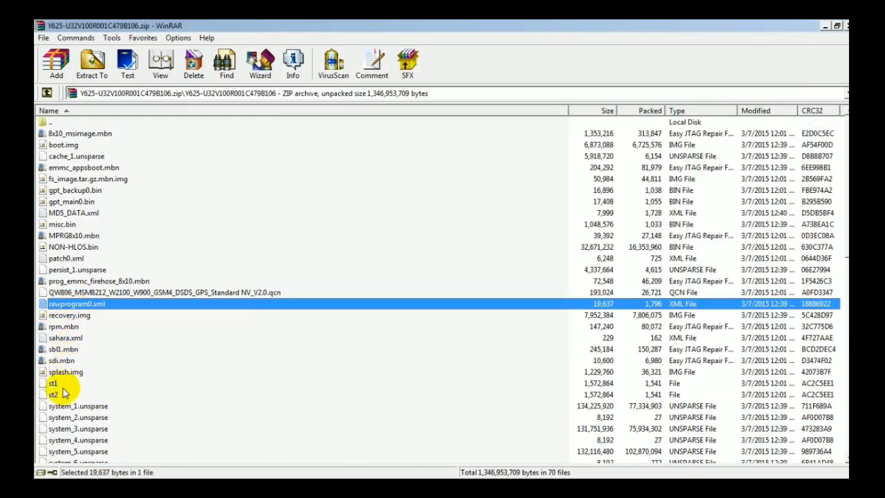
# - Select rawprogram0.xml, patch0.xml and prog_emmc_firehose_8x10.mbn together in the WinRAR listing
pyautogui.press('Down')
pyautogui.press('Up')
pyautogui.keyDown('ctrl'); pyautogui.click(78, 260); pyautogui.keyUp('ctrl')
pyautogui.keyDown('ctrl'); pyautogui.click(64, 281); pyautogui.keyUp('ctrl')
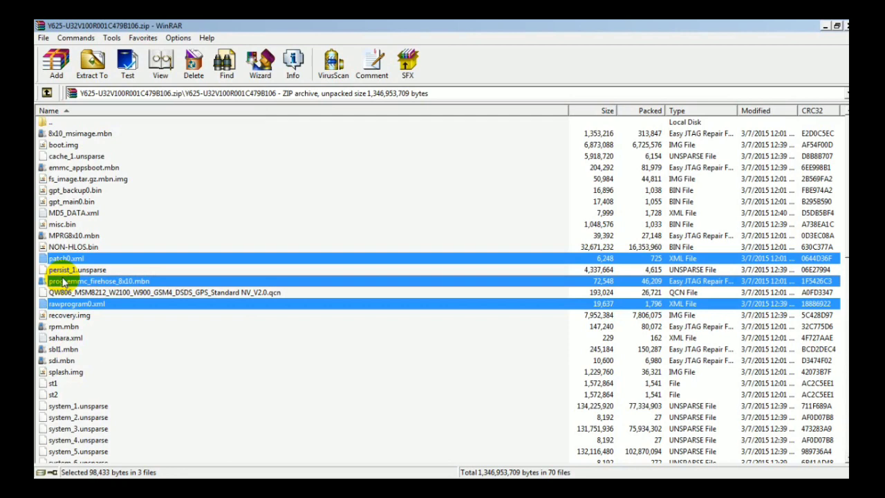
# - Trim the command to bare 'emmcdl' and run it to print its usage examples
pyautogui.moveTo(375, 470)
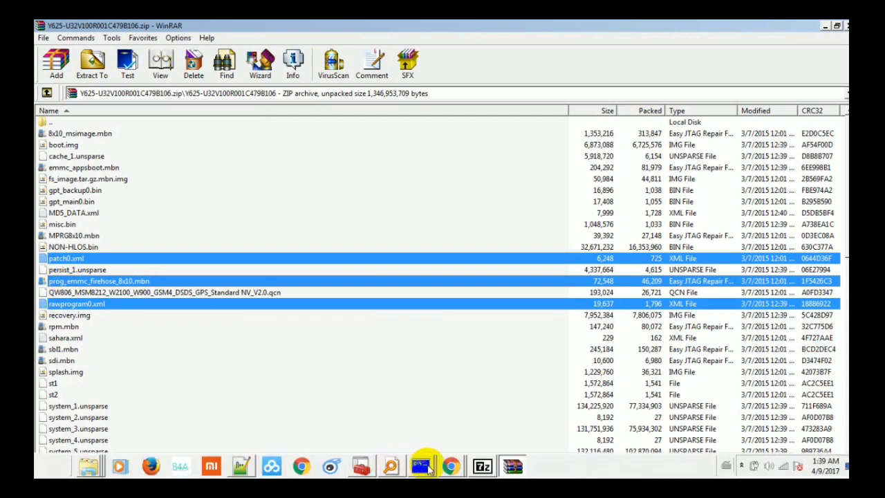
pyautogui.click(423, 467)
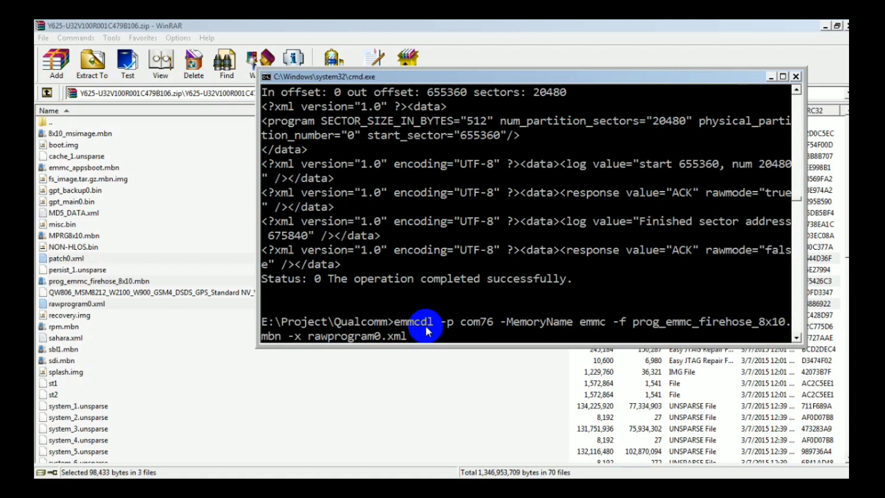
pyautogui.press('BackSpace')
pyautogui.press('BackSpace')
pyautogui.press('BackSpace')
pyautogui.press('BackSpace')
pyautogui.press('BackSpace')
pyautogui.press('BackSpace')
pyautogui.press('BackSpace')
pyautogui.press('BackSpace')
pyautogui.press('BackSpace')
pyautogui.press('BackSpace')
pyautogui.press('BackSpace')
pyautogui.press('BackSpace')
pyautogui.press('BackSpace')
pyautogui.press('BackSpace')
pyautogui.press('BackSpace')
pyautogui.press('BackSpace')
pyautogui.press('BackSpace')
pyautogui.press('BackSpace')
pyautogui.press('BackSpace')
pyautogui.press('BackSpace')
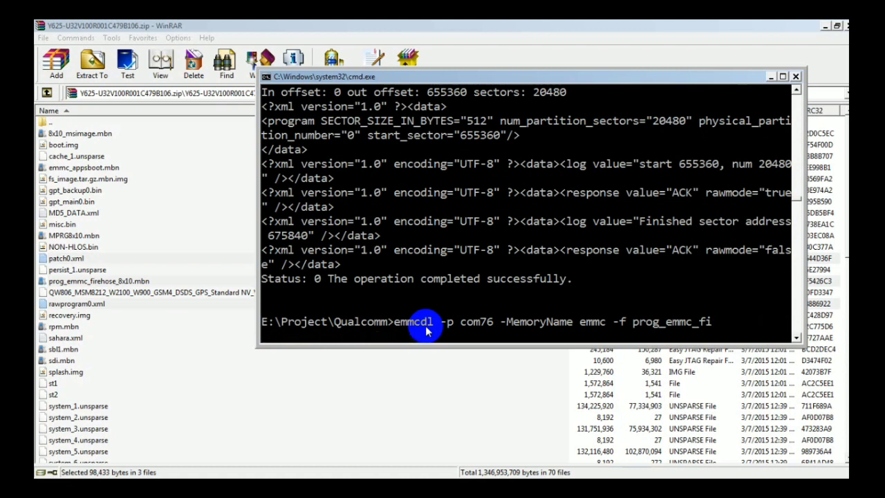
pyautogui.press('BackSpace')
pyautogui.press('BackSpace')
pyautogui.press('BackSpace')
pyautogui.press('BackSpace')
pyautogui.press('BackSpace')
pyautogui.press('BackSpace')
pyautogui.press('BackSpace')
pyautogui.press('BackSpace')
pyautogui.press('BackSpace')
pyautogui.press('BackSpace')
pyautogui.press('BackSpace')
pyautogui.press('BackSpace')
pyautogui.press('BackSpace')
pyautogui.press('BackSpace')
pyautogui.press('BackSpace')
pyautogui.press('BackSpace')
pyautogui.press('BackSpace')
pyautogui.press('BackSpace')
pyautogui.press('BackSpace')
pyautogui.press('BackSpace')
pyautogui.press('Return')
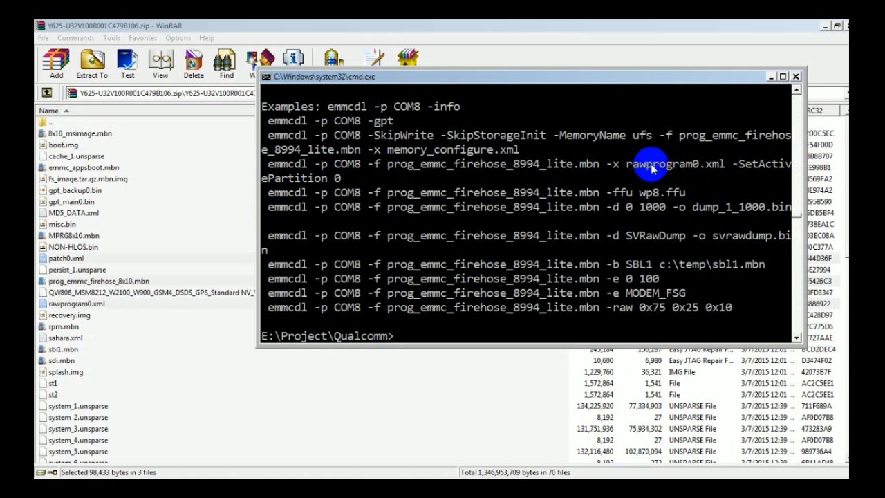
# - Paste the earlier emmcdl command and change its XML argument to '-x patch0.xml'
pyautogui.rightClick(652, 168)
pyautogui.press('BackSpace')
pyautogui.press('BackSpace')
pyautogui.press('BackSpace')
pyautogui.press('BackSpace')
pyautogui.press('BackSpace')
pyautogui.press('BackSpace')
pyautogui.press('BackSpace')
pyautogui.press('BackSpace')
pyautogui.press('BackSpace')
pyautogui.press('BackSpace')
pyautogui.press('BackSpace')
pyautogui.press('BackSpace')
pyautogui.press('BackSpace')
pyautogui.press('BackSpace')
pyautogui.press('BackSpace')
pyautogui.press('BackSpace')
pyautogui.press('BackSpace')
pyautogui.press('BackSpace')
pyautogui.press('BackSpace')
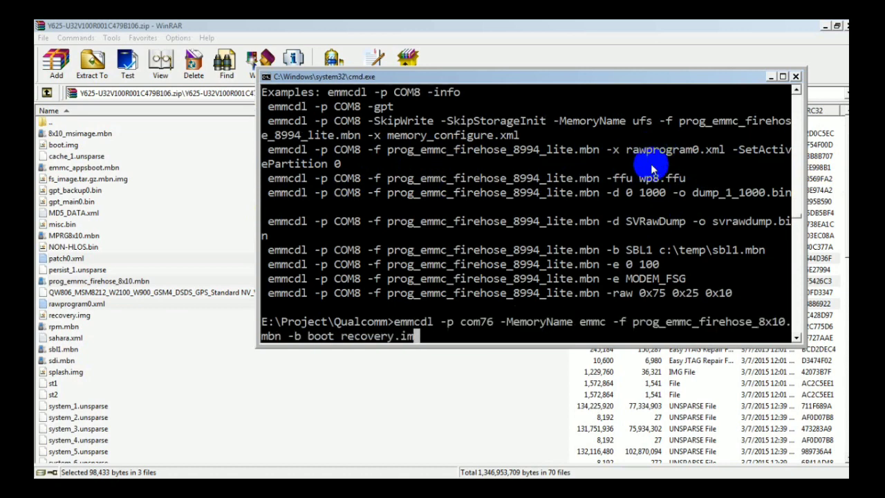
pyautogui.write('x ')
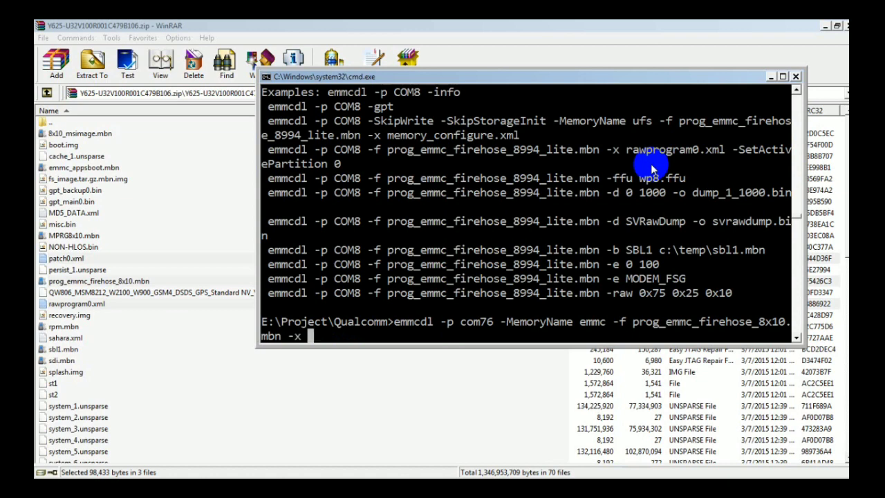
pyautogui.write('rawprogram0.xml')
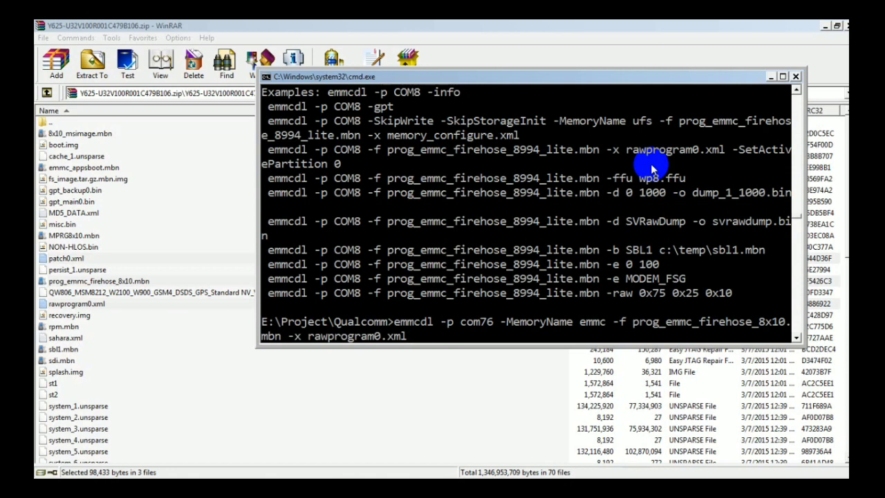
pyautogui.press('BackSpace')
pyautogui.press('BackSpace')
pyautogui.press('BackSpace')
pyautogui.press('BackSpace')
pyautogui.press('BackSpace')
pyautogui.press('BackSpace')
pyautogui.press('BackSpace')
pyautogui.press('BackSpace')
pyautogui.press('BackSpace')
pyautogui.press('BackSpace')
pyautogui.press('BackSpace')
pyautogui.press('BackSpace')
pyautogui.press('BackSpace')
pyautogui.press('BackSpace')
pyautogui.write('patch')
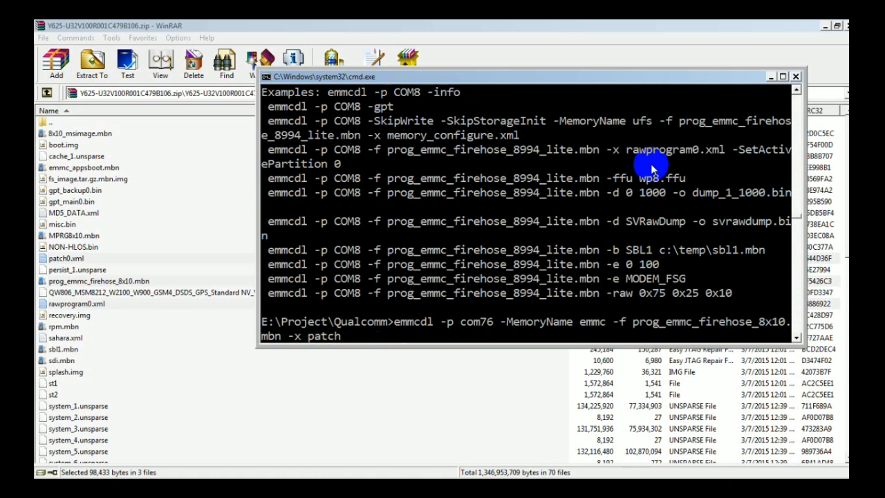
pyautogui.write('0.cml')
pyautogui.press('BackSpace')
pyautogui.press('BackSpace')
pyautogui.press('BackSpace')
pyautogui.write('xml')
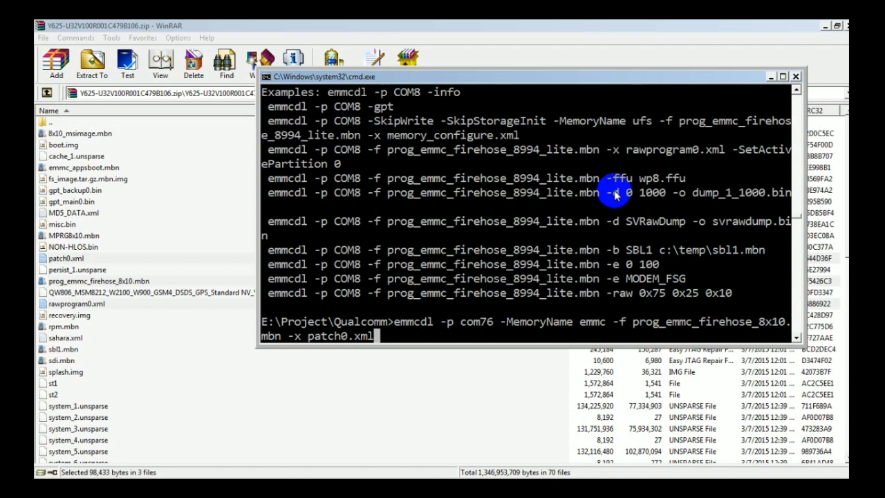
# - Swap patch0.xml for '-d boot -o boot.img', then erase those dump arguments again
pyautogui.press('BackSpace')
pyautogui.press('BackSpace')
pyautogui.press('BackSpace')
pyautogui.press('BackSpace')
pyautogui.press('BackSpace')
pyautogui.press('BackSpace')
pyautogui.press('BackSpace')
pyautogui.press('BackSpace')
pyautogui.press('BackSpace')
pyautogui.press('BackSpace')
pyautogui.press('BackSpace')
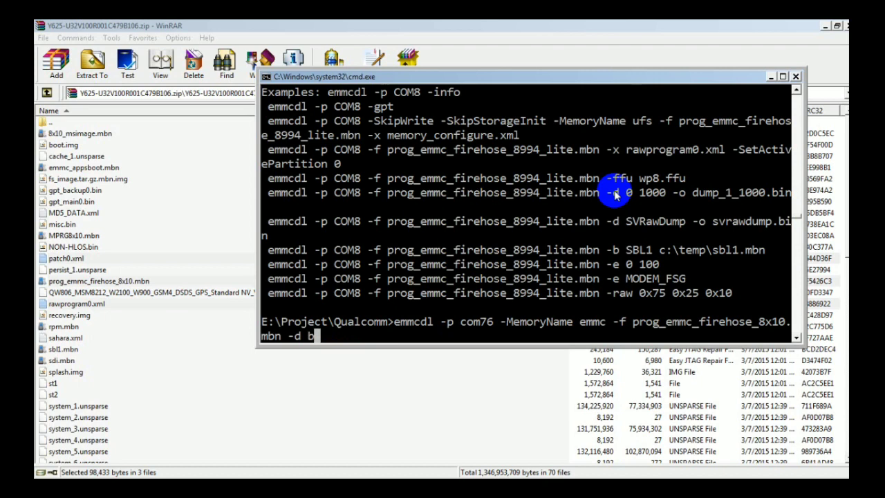
pyautogui.write('d boot -o boot.img')
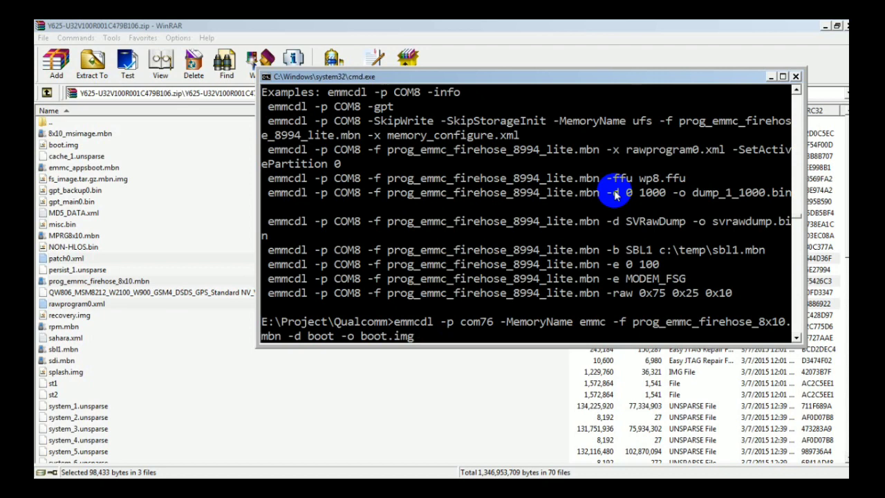
pyautogui.press('BackSpace')
pyautogui.press('BackSpace')
pyautogui.press('BackSpace')
pyautogui.press('BackSpace')
pyautogui.press('BackSpace')
pyautogui.press('BackSpace')
pyautogui.press('BackSpace')
pyautogui.press('BackSpace')
pyautogui.press('BackSpace')
pyautogui.press('BackSpace')
pyautogui.press('BackSpace')
pyautogui.press('BackSpace')
pyautogui.press('BackSpace')
pyautogui.press('BackSpace')
pyautogui.press('BackSpace')
pyautogui.press('BackSpace')
pyautogui.press('BackSpace')
pyautogui.press('BackSpace')
pyautogui.press('BackSpace')
pyautogui.press('BackSpace')
pyautogui.press('BackSpace')
pyautogui.press('BackSpace')
pyautogui.press('BackSpace')
pyautogui.press('BackSpace')
pyautogui.press('BackSpace')
pyautogui.press('BackSpace')
pyautogui.press('BackSpace')
pyautogui.press('BackSpace')
pyautogui.press('BackSpace')
pyautogui.press('BackSpace')
pyautogui.press('BackSpace')
pyautogui.press('BackSpace')
pyautogui.press('BackSpace')
pyautogui.press('BackSpace')
pyautogui.press('BackSpace')
pyautogui.press('BackSpace')
pyautogui.press('BackSpace')
pyautogui.press('BackSpace')
pyautogui.press('BackSpace')
pyautogui.press('BackSpace')
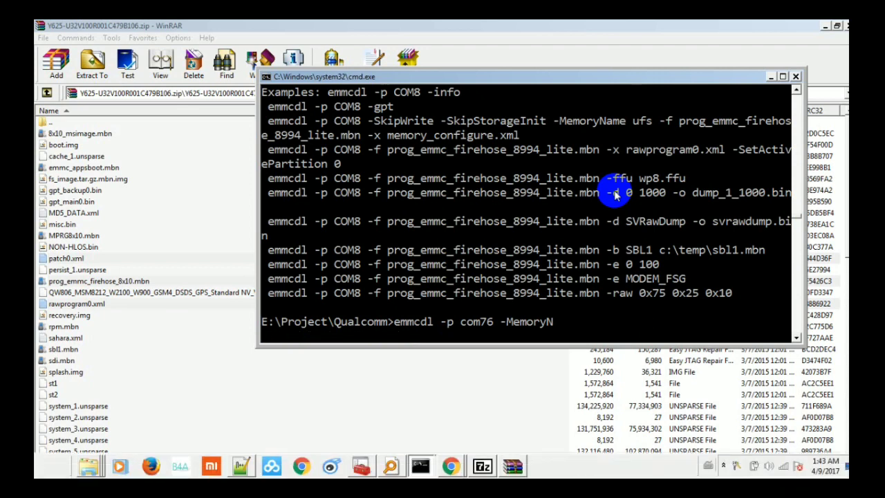
# - Clear the console with cls and start a fresh emmcdl command
pyautogui.write('cs')
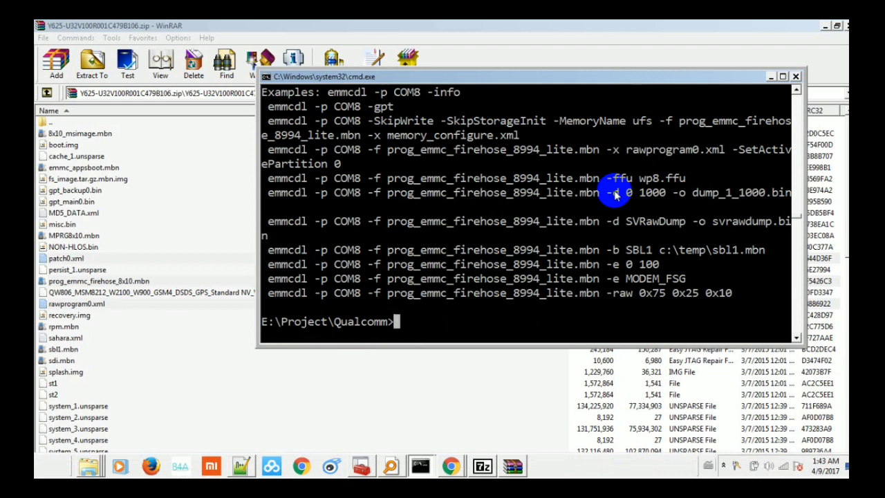
pyautogui.press('BackSpace')
pyautogui.write('ls')
pyautogui.press('Return')
pyautogui.write('emmcdl')
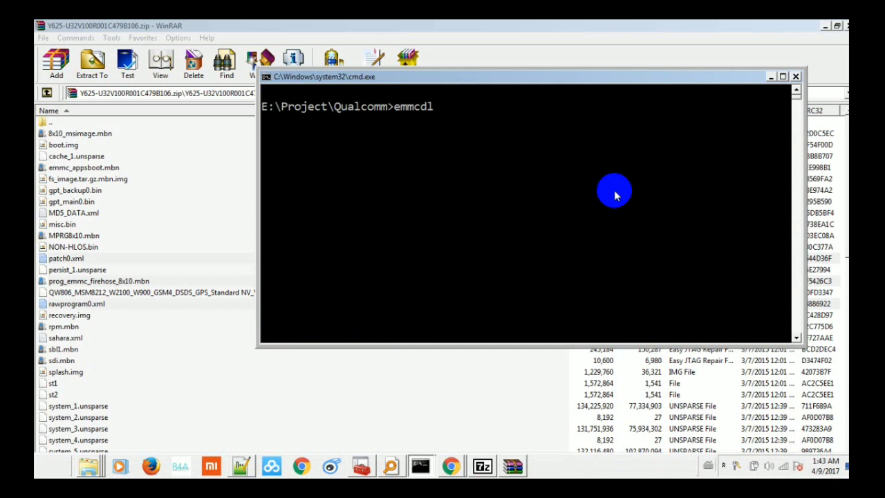
# - Recall the previous emmcdl command and trim it to end at '-f prog_emmc_firehose_8x10.mbn'
pyautogui.press('F8')
pyautogui.press('BackSpace')
pyautogui.press('BackSpace')
pyautogui.press('BackSpace')
pyautogui.press('BackSpace')
pyautogui.press('BackSpace')
pyautogui.press('BackSpace')
pyautogui.press('BackSpace')
pyautogui.press('BackSpace')
pyautogui.press('BackSpace')
pyautogui.press('BackSpace')
pyautogui.press('BackSpace')
pyautogui.press('BackSpace')
pyautogui.press('BackSpace')
pyautogui.press('BackSpace')
pyautogui.press('BackSpace')
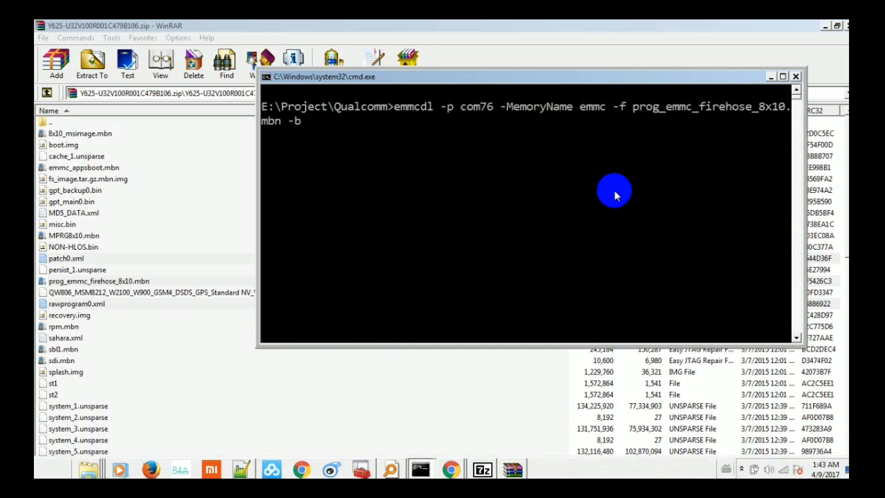
pyautogui.press('BackSpace')
pyautogui.press('BackSpace')
pyautogui.press('BackSpace')
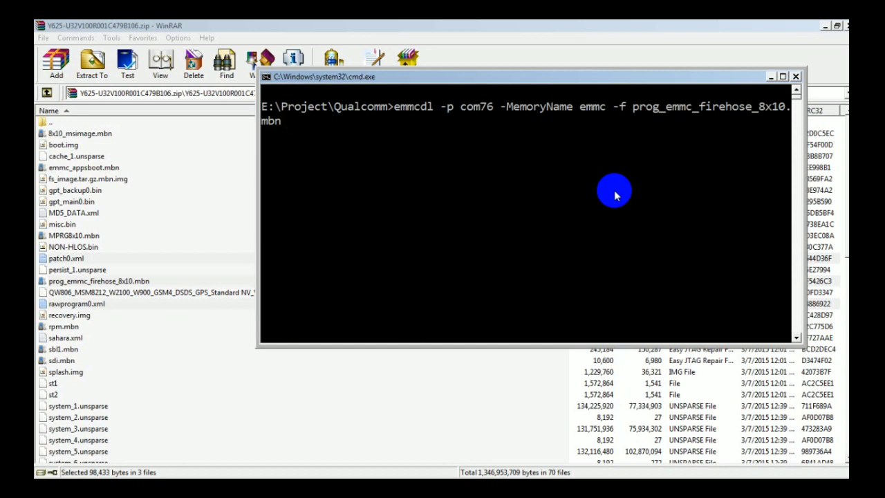
# - Confirm Device Manager lists Qualcomm HS-USB QDLoader 9008 on COM76 under Ports
pyautogui.moveTo(526, 476)
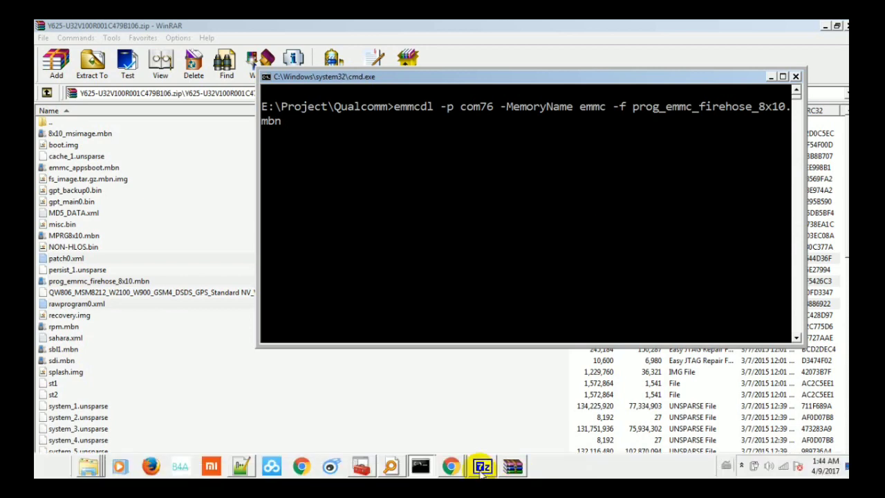
pyautogui.click(360, 467)
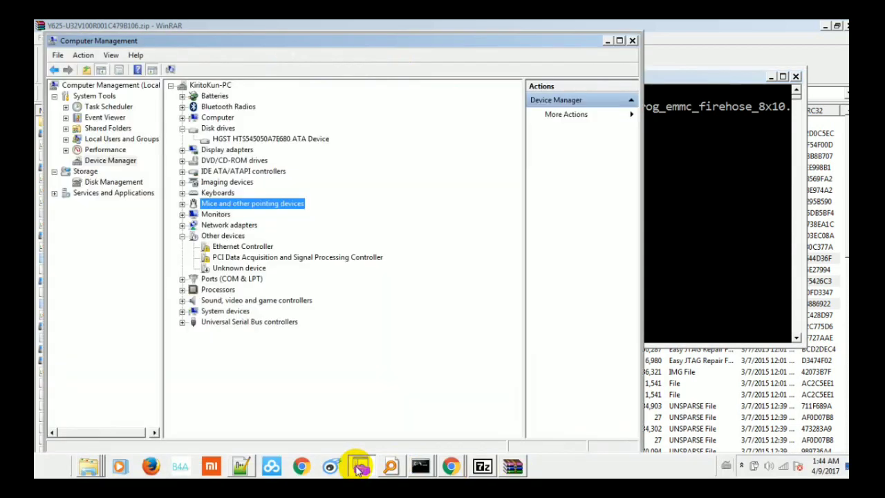
pyautogui.click(182, 279)
pyautogui.click(353, 290)
pyautogui.click(695, 200)
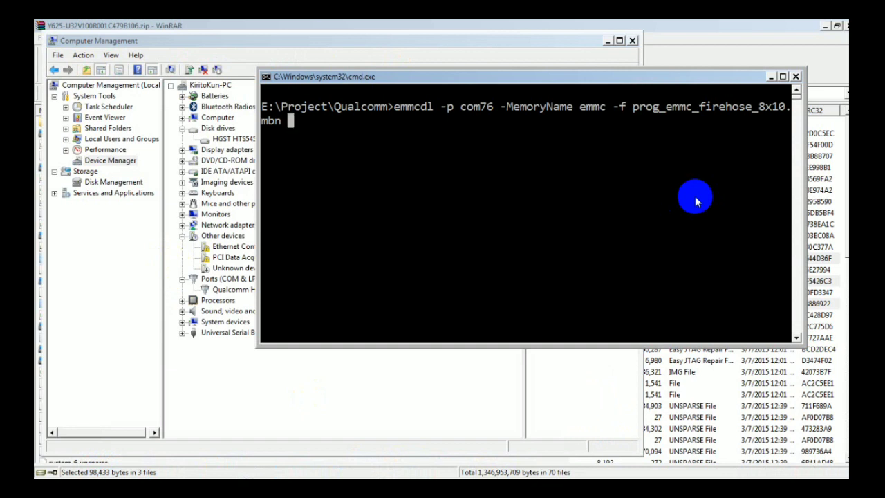
# - Run emmcdl to load the firehose programmer, then rerun it with -gpt to list 21 partitions
pyautogui.press('Return')
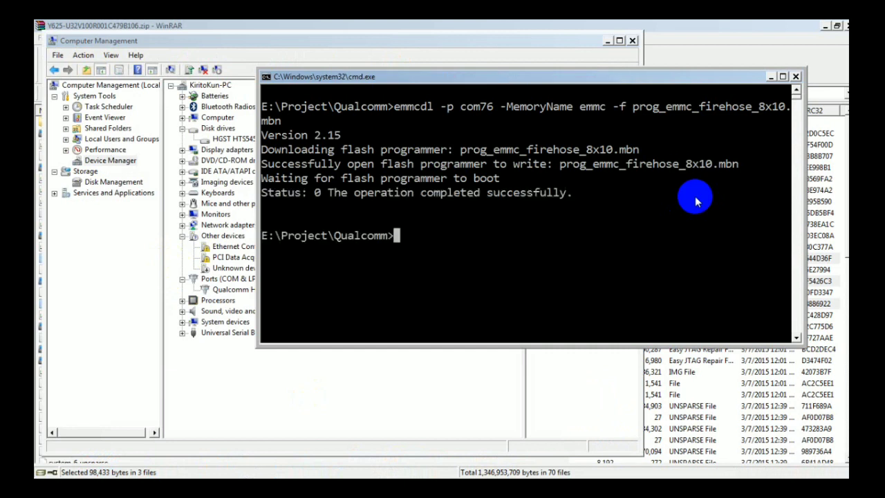
pyautogui.press('Up')
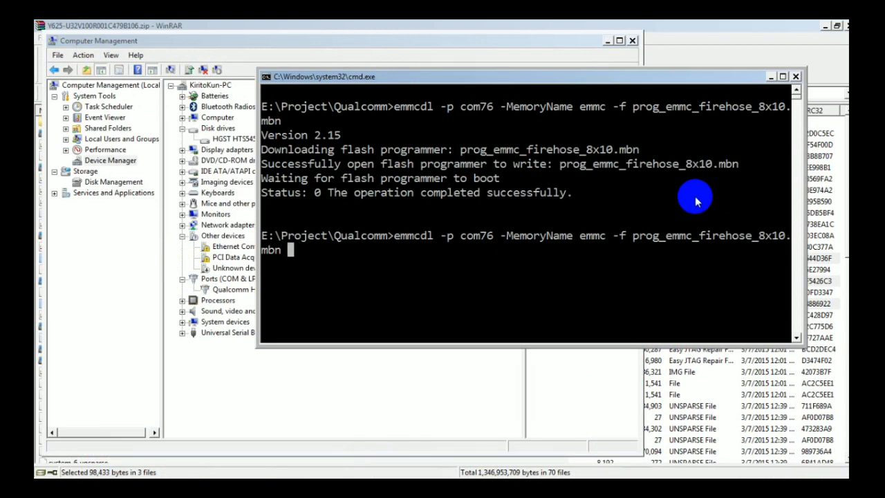
pyautogui.write('-gpt')
pyautogui.press('Return')
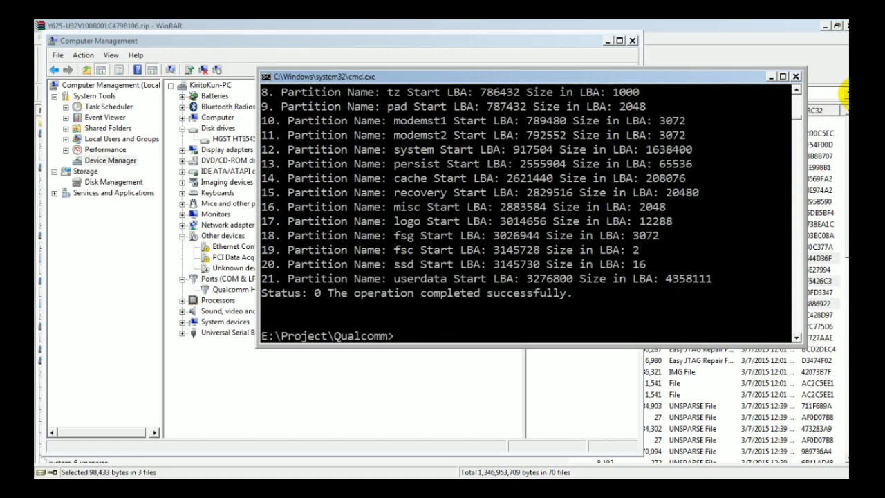
# - Scroll through the 21 partitions' start LBAs and sizes, down to userdata and the Status 0 line
pyautogui.click(797, 90)
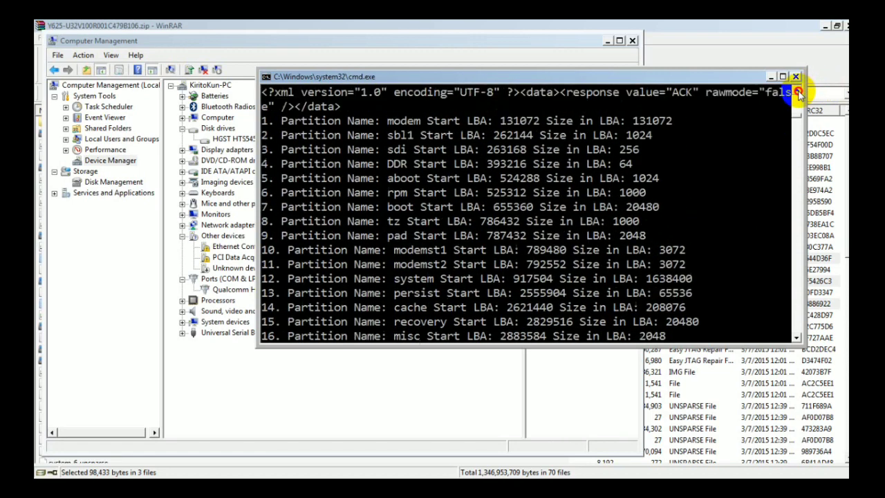
pyautogui.click(797, 90)
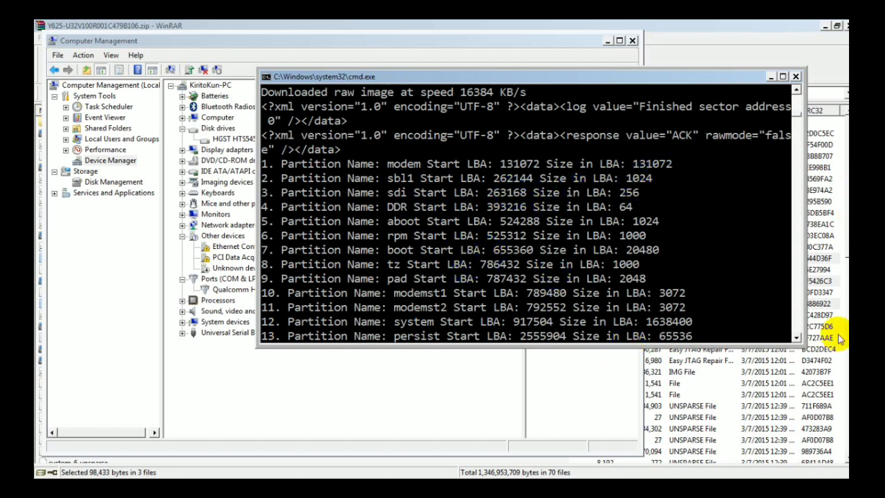
pyautogui.click(798, 339)
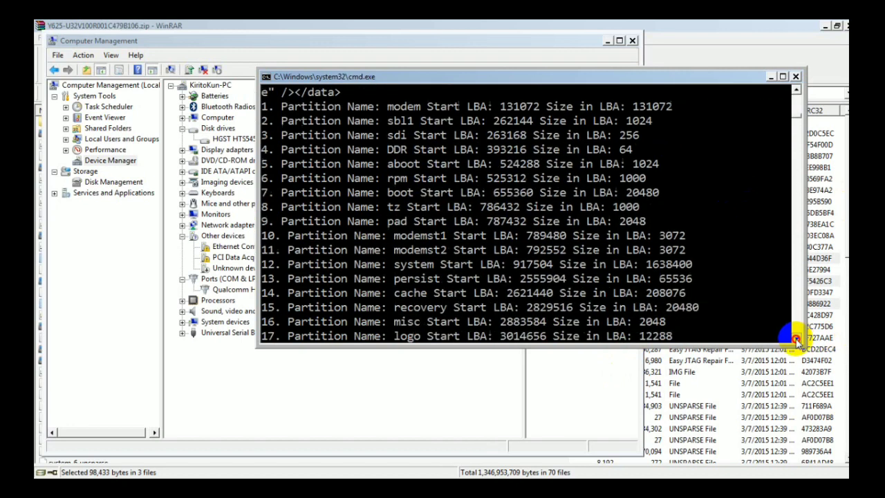
pyautogui.click(797, 339)
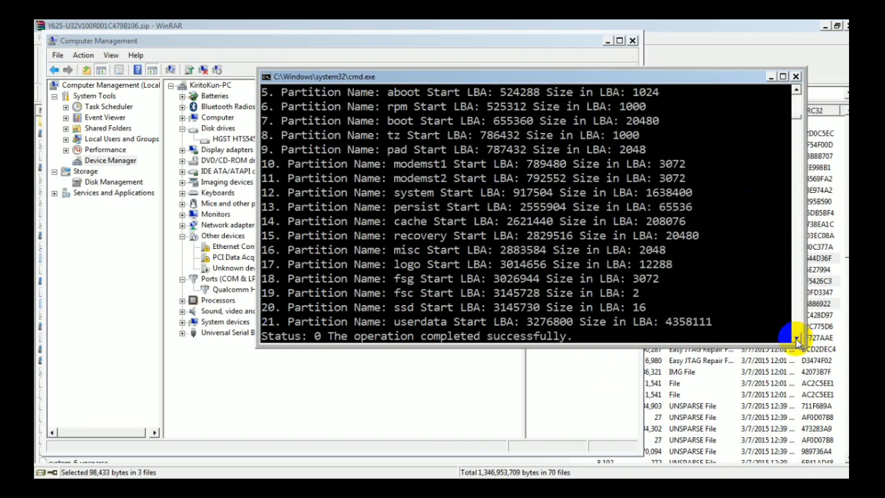
pyautogui.click(797, 339)
# - Recall the earlier '-d recovery -o recovery.img' emmcdl command and erase its recovery output arguments
pyautogui.click(798, 339)
pyautogui.press('Up')
pyautogui.press('BackSpace')
pyautogui.press('BackSpace')
pyautogui.press('BackSpace')
pyautogui.press('BackSpace')
pyautogui.press('BackSpace')
pyautogui.press('Up')
pyautogui.press('Up')
pyautogui.write('-gpt')
pyautogui.press('Down')
pyautogui.press('Up')
pyautogui.press('Up')
pyautogui.press('Up')
pyautogui.press('Up')
pyautogui.press('Up')
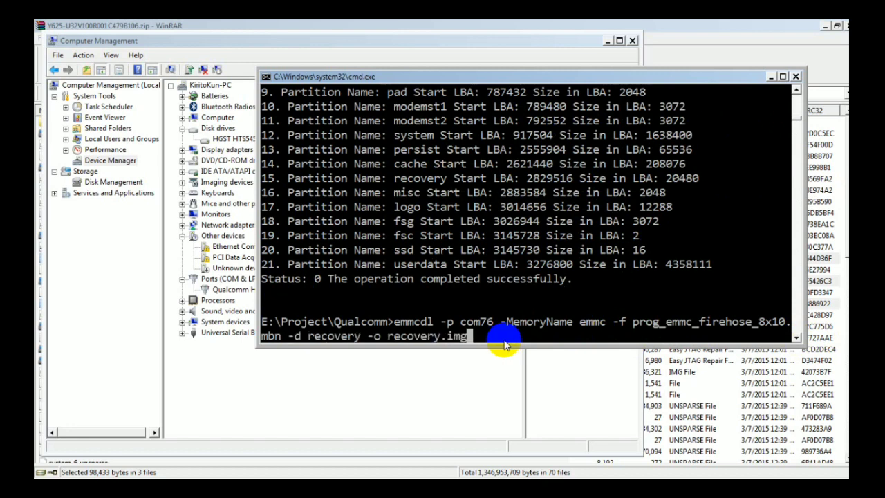
pyautogui.doubleClick(344, 336)
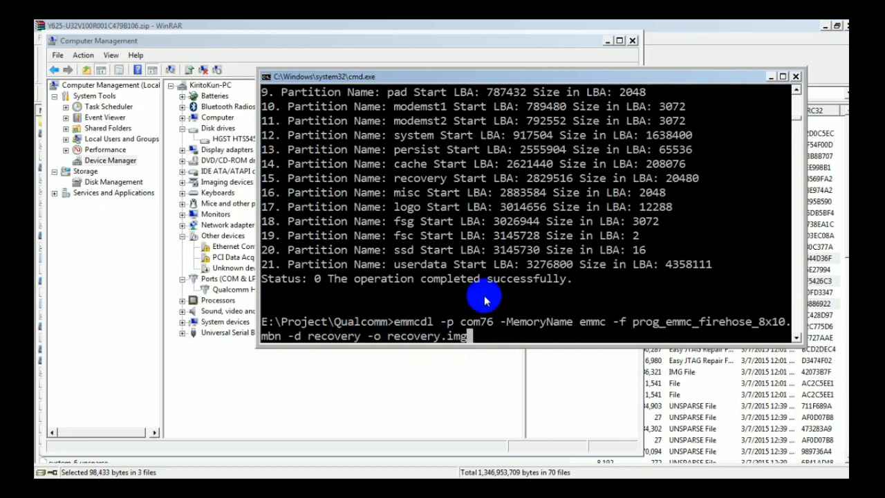
pyautogui.press('BackSpace')
pyautogui.press('BackSpace')
pyautogui.press('BackSpace')
pyautogui.press('BackSpace')
pyautogui.press('BackSpace')
pyautogui.press('BackSpace')
pyautogui.press('BackSpace')
pyautogui.press('BackSpace')
pyautogui.press('BackSpace')
pyautogui.press('BackSpace')
pyautogui.press('BackSpace')
pyautogui.press('BackSpace')
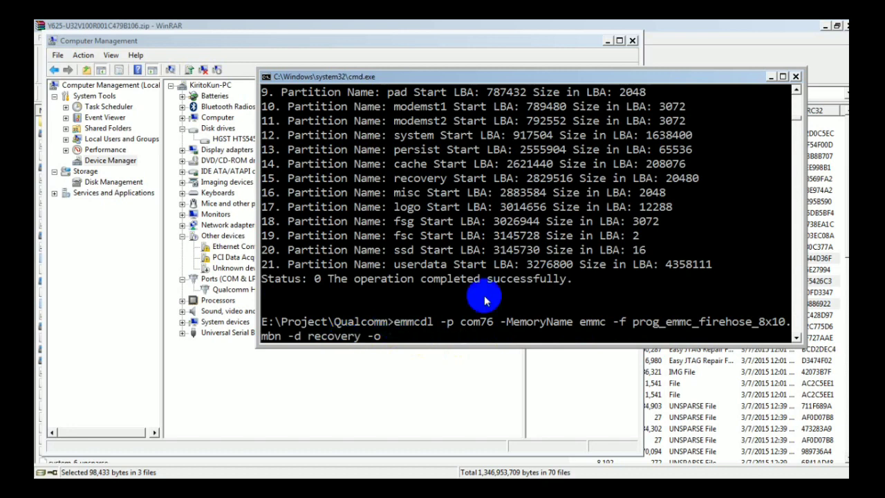
pyautogui.press('BackSpace')
pyautogui.press('BackSpace')
pyautogui.press('BackSpace')
pyautogui.press('BackSpace')
pyautogui.press('BackSpace')
pyautogui.press('BackSpace')
pyautogui.press('BackSpace')
pyautogui.press('BackSpace')
pyautogui.press('BackSpace')
pyautogui.press('BackSpace')
pyautogui.press('BackSpace')
pyautogui.press('BackSpace')
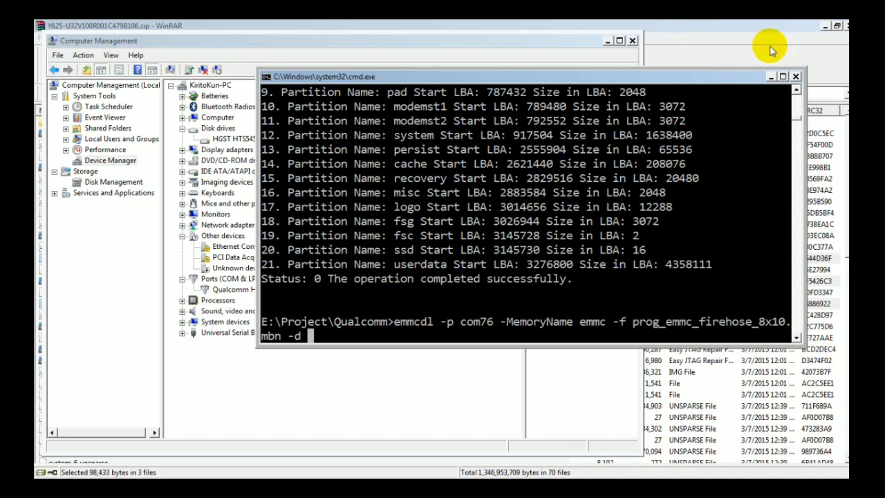
pyautogui.click(796, 88)
pyautogui.click(796, 88)
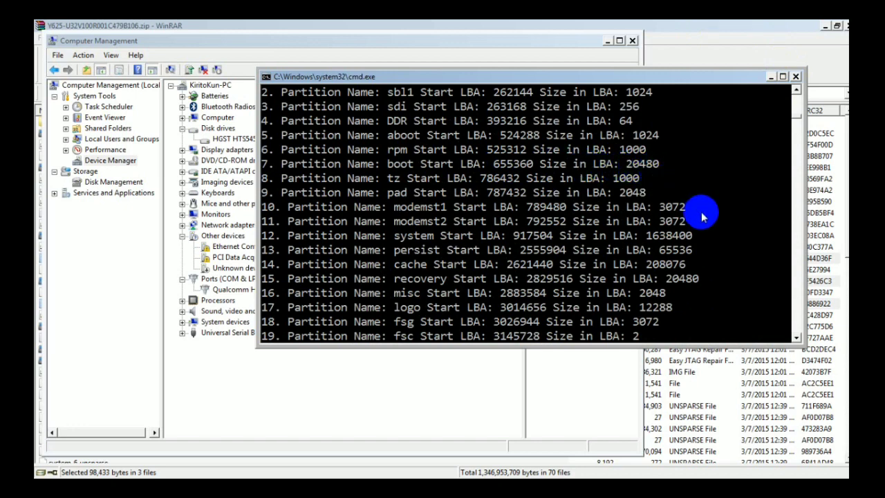
pyautogui.click(796, 338)
pyautogui.click(797, 339)
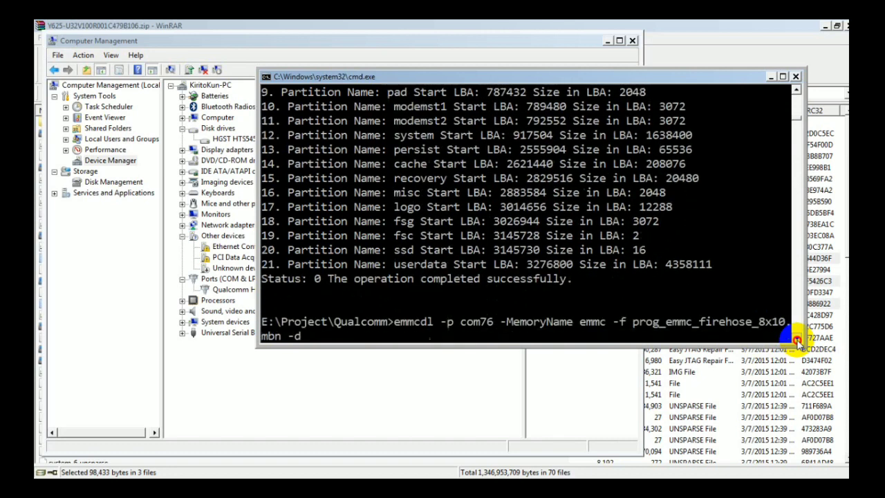
pyautogui.write('655360 20')
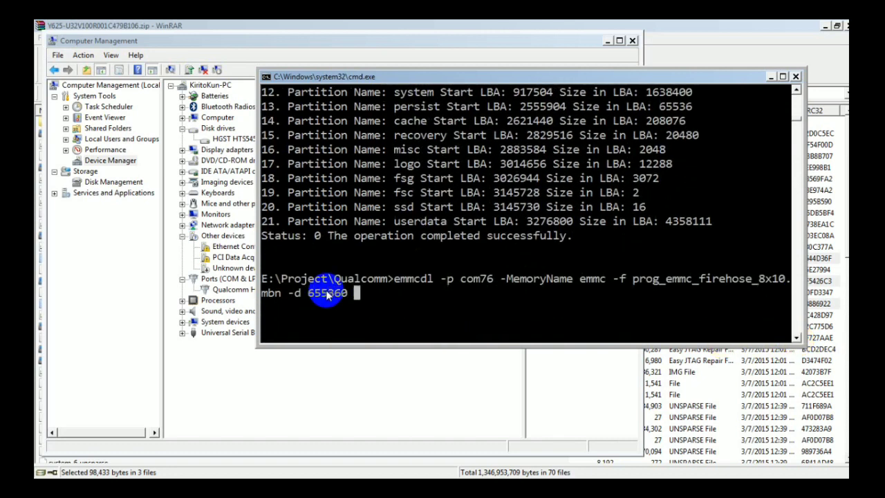
pyautogui.write('480')
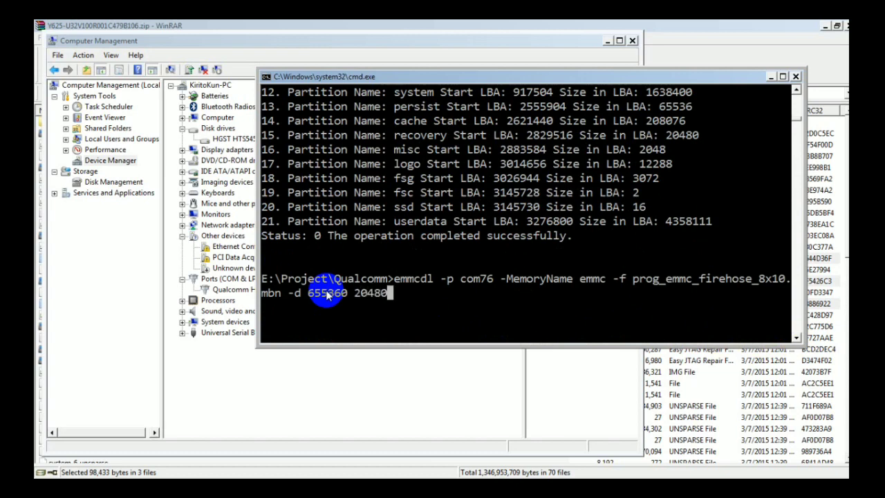
pyautogui.write(' -o boot1.img')
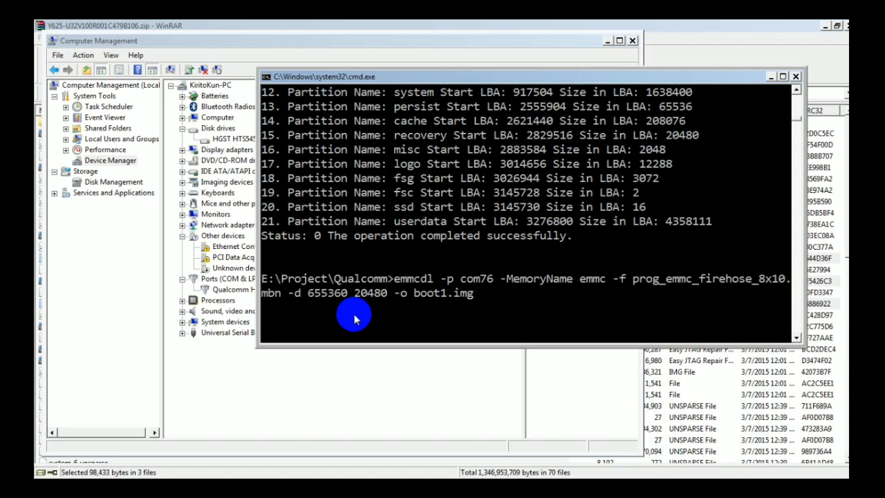
pyautogui.press('Return')
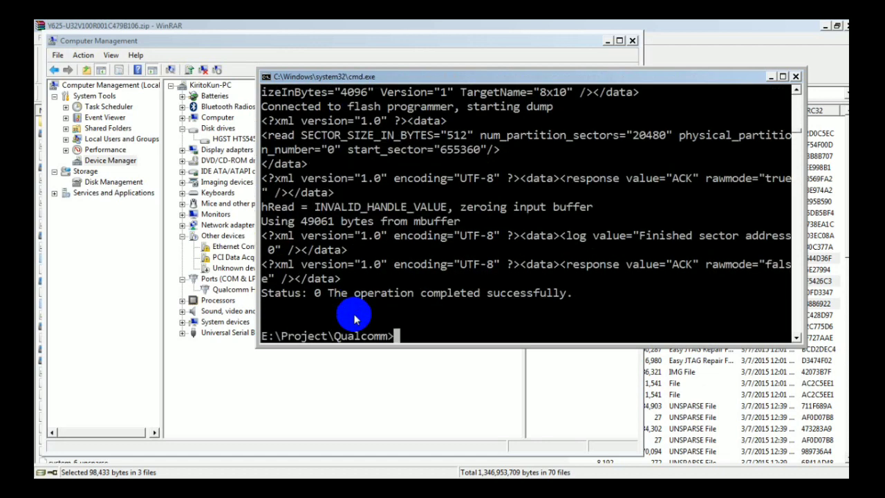
# - Go to the Qualcomm folder on Data (E:) in Explorer and open boot1.img in HxD
pyautogui.click(664, 383)
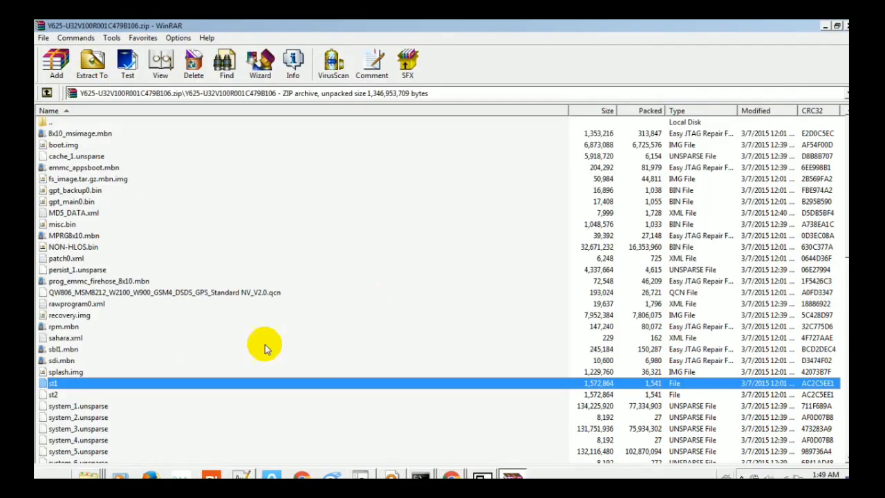
pyautogui.click(825, 26)
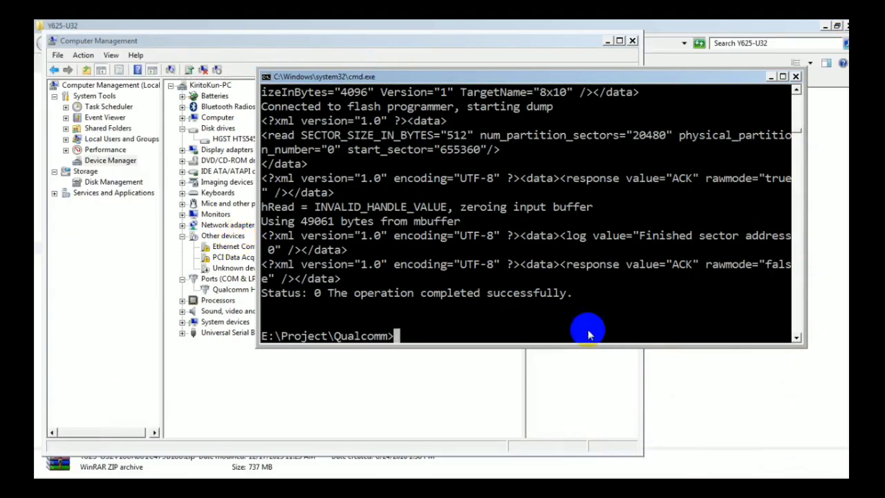
pyautogui.click(690, 366)
pyautogui.click(91, 261)
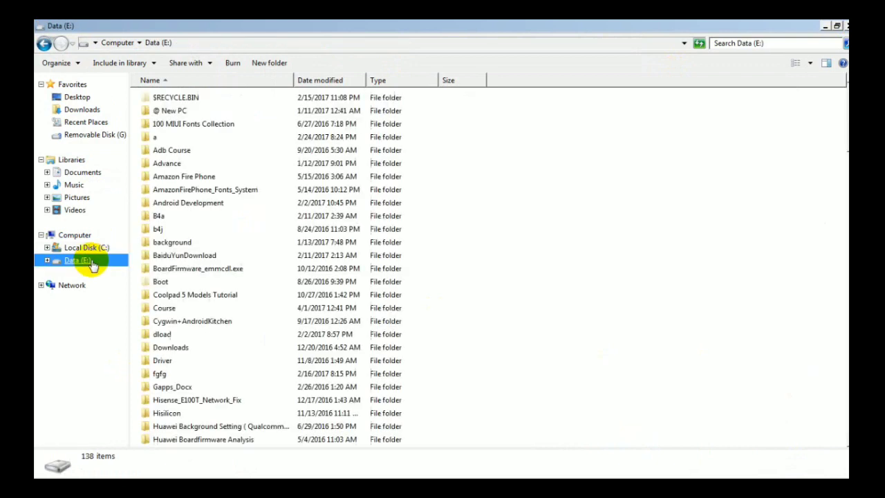
pyautogui.click(212, 272)
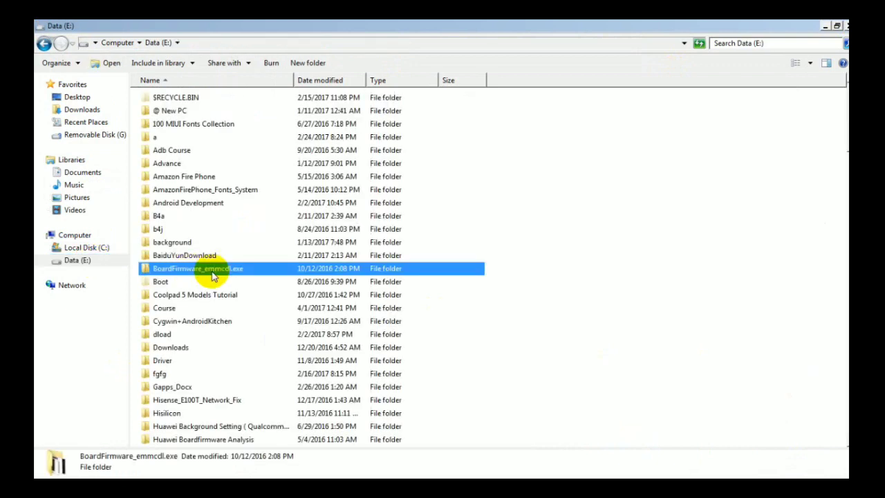
pyautogui.write('pro')
pyautogui.moveTo(132, 470)
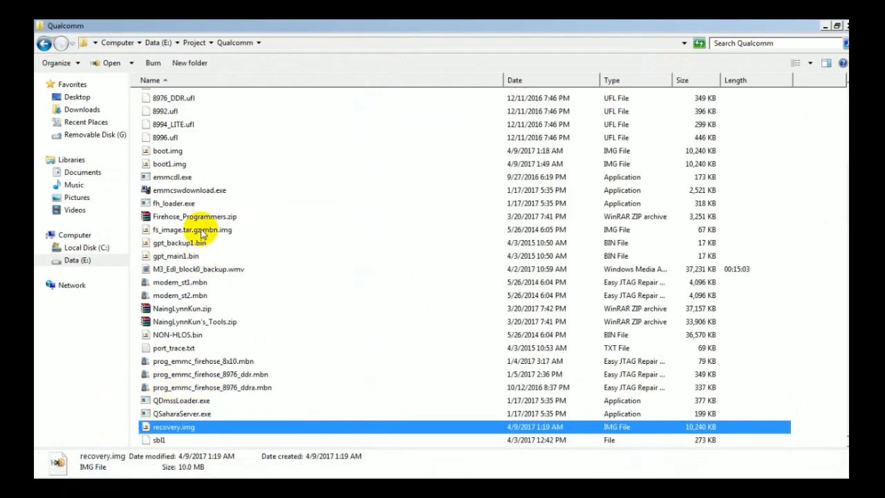
pyautogui.click(184, 165)
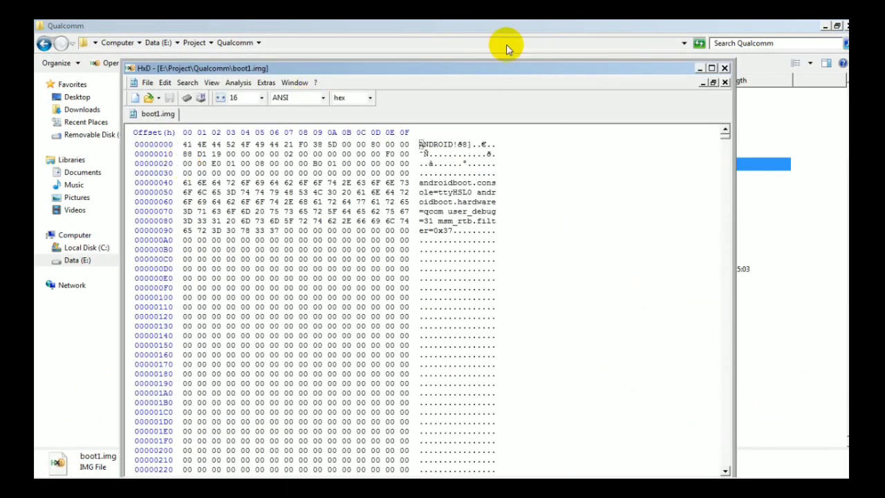
# - Drag boot.img into HxD and run Analysis > File-compare of boot.img against boot1.img
pyautogui.moveTo(477, 67); pyautogui.dragTo(670, 67)
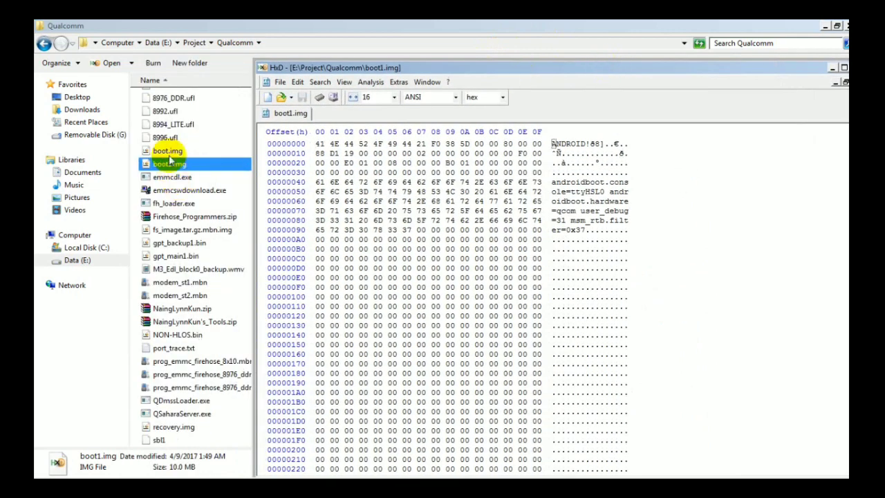
pyautogui.moveTo(166, 151); pyautogui.dragTo(462, 197)
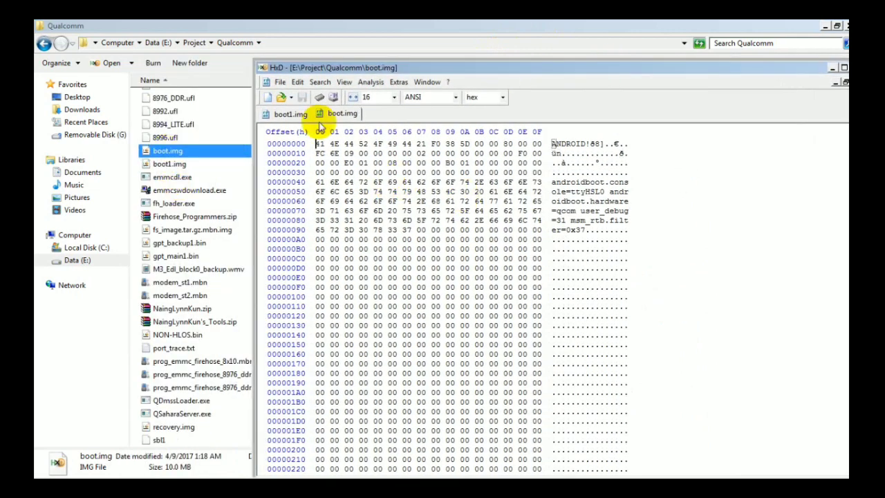
pyautogui.click(374, 85)
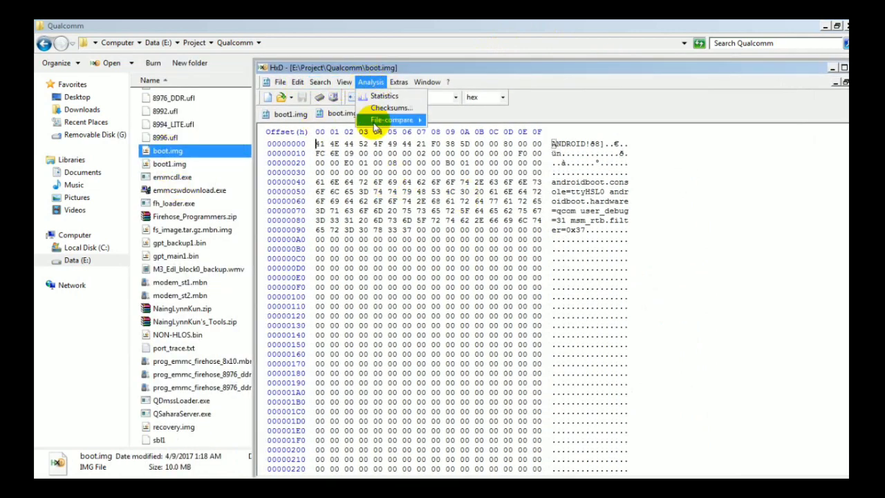
pyautogui.moveTo(390, 122)
pyautogui.click(456, 120)
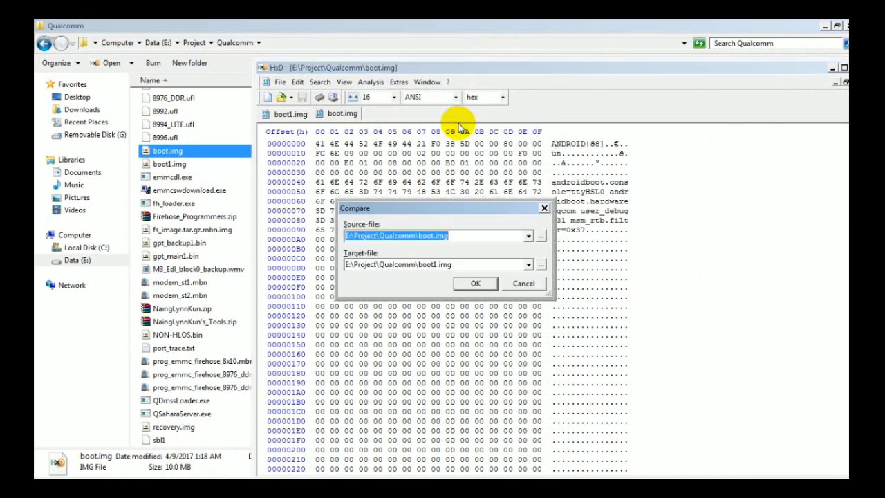
pyautogui.click(477, 286)
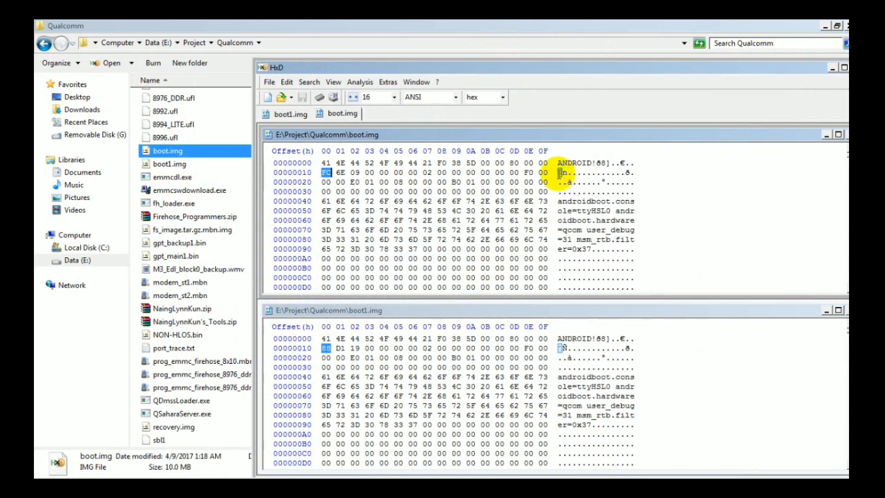
pyautogui.doubleClick(596, 66)
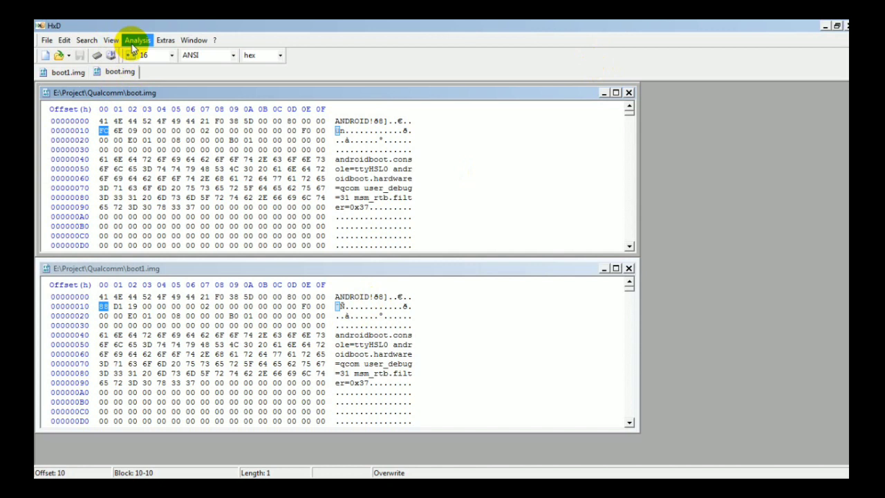
# - Walk through the boot.img vs boot1.img differences with Next difference, F6 and arrow keys, then close HxD
pyautogui.click(135, 42)
pyautogui.moveTo(145, 81)
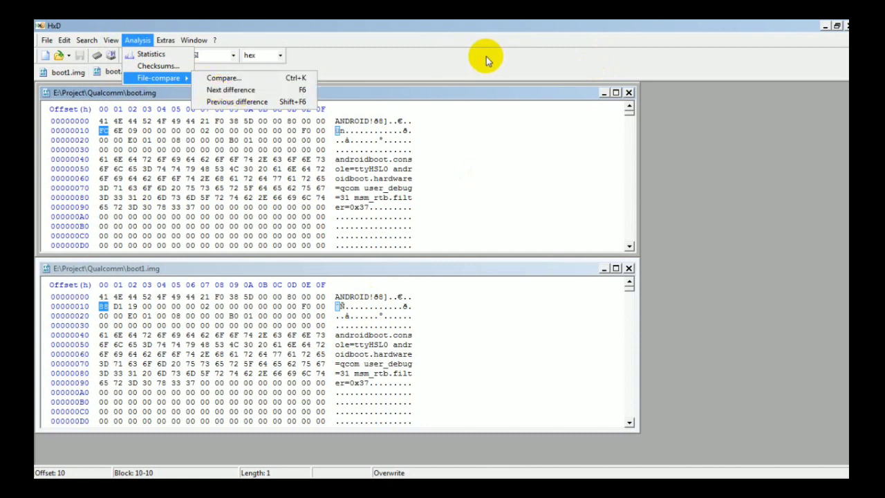
pyautogui.click(302, 91)
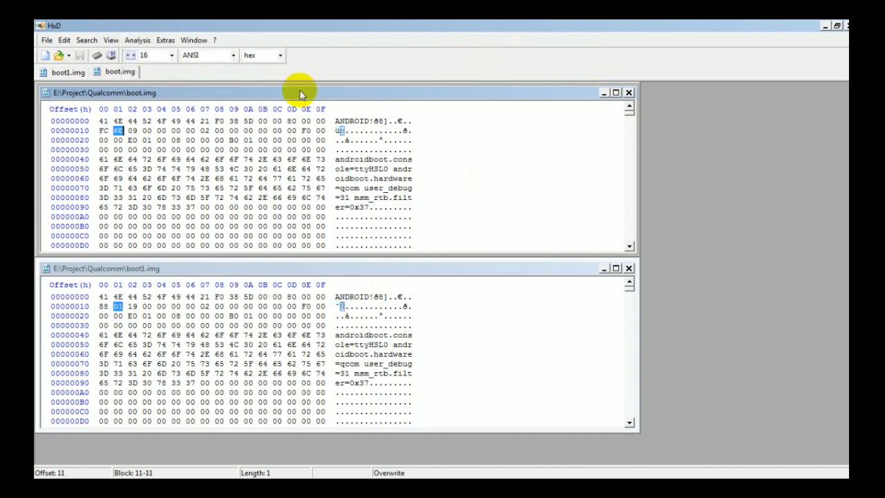
pyautogui.press('Right')
pyautogui.press('F6')
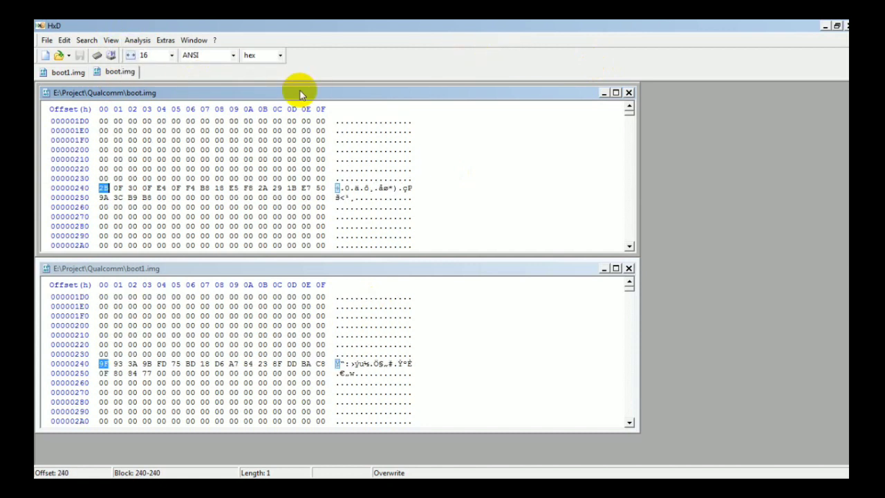
pyautogui.press('Right')
pyautogui.press('Right')
pyautogui.press('Right')
pyautogui.press('Right')
pyautogui.press('Right')
pyautogui.press('Right')
pyautogui.press('Right')
pyautogui.press('Right')
pyautogui.press('Right')
pyautogui.press('Right')
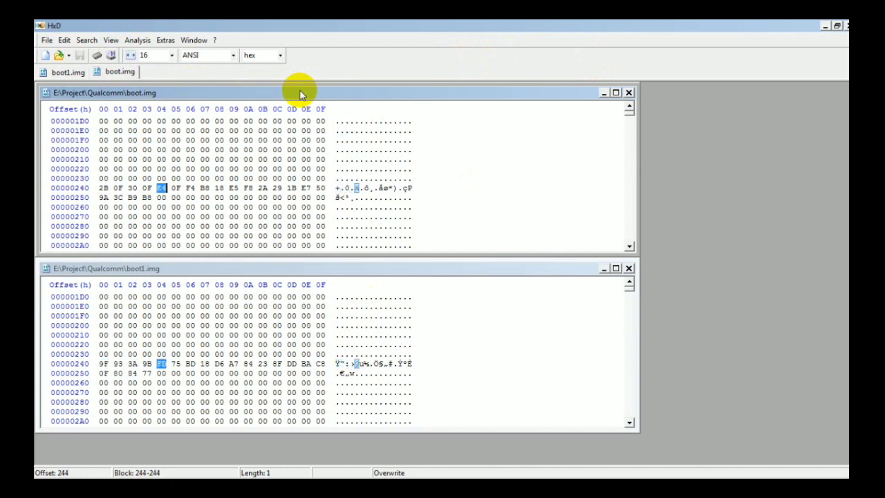
pyautogui.press('Right')
pyautogui.press('Right')
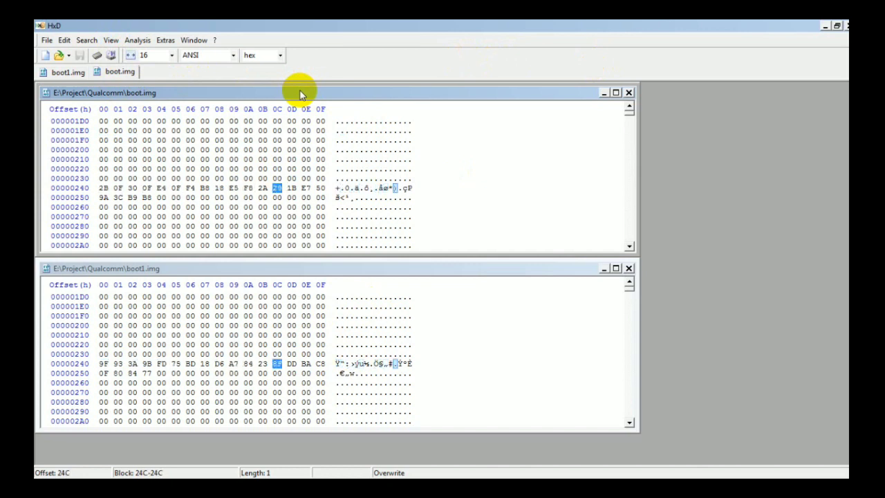
pyautogui.press('Right')
pyautogui.press('Right')
pyautogui.press('Right')
pyautogui.press('Right')
pyautogui.press('Right')
pyautogui.press('Right')
pyautogui.press('Right')
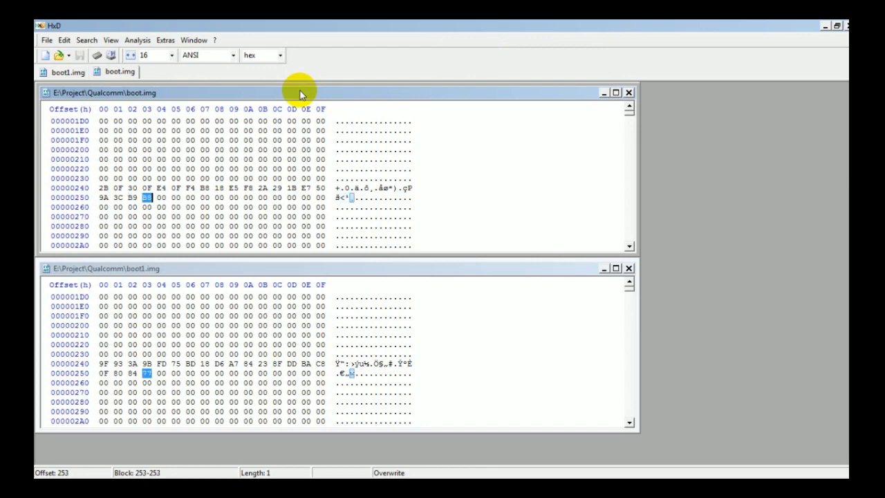
pyautogui.press('F6')
pyautogui.press('F6')
pyautogui.press('F6')
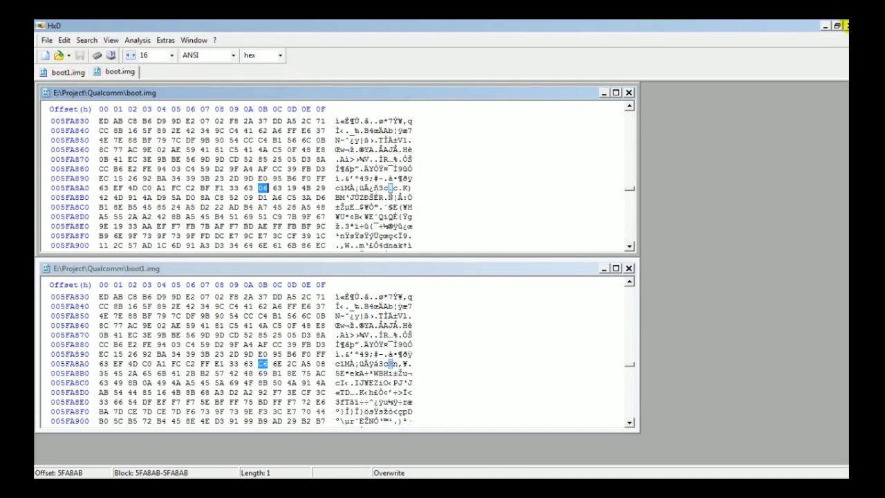
pyautogui.click(846, 26)
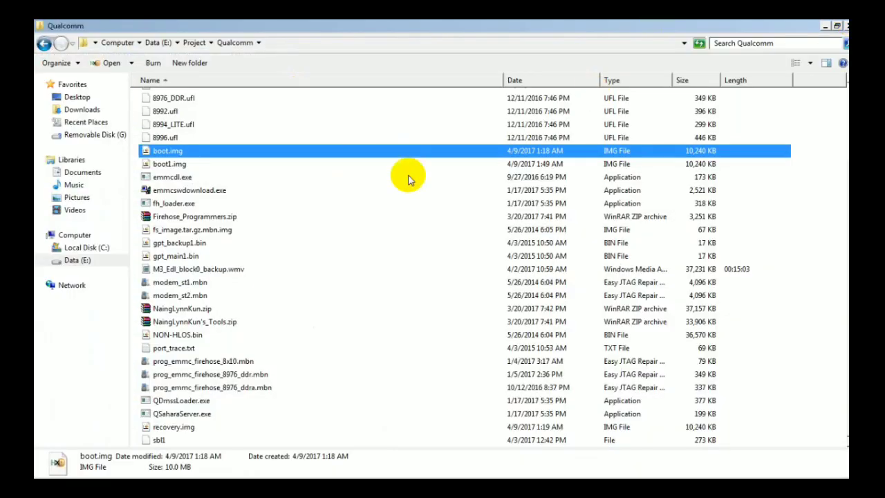
# - Open boot1.img and recovery.img in HxD, compare them, and dismiss the files-are-identical message
pyautogui.doubleClick(169, 166)
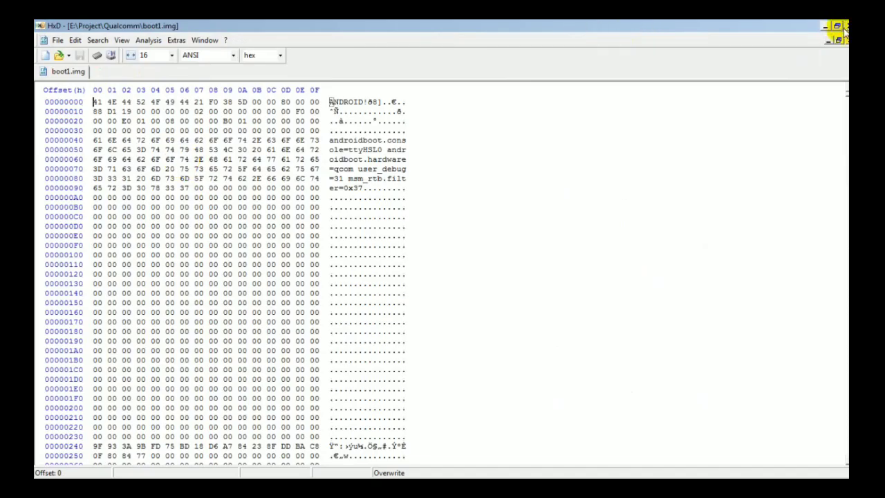
pyautogui.click(838, 26)
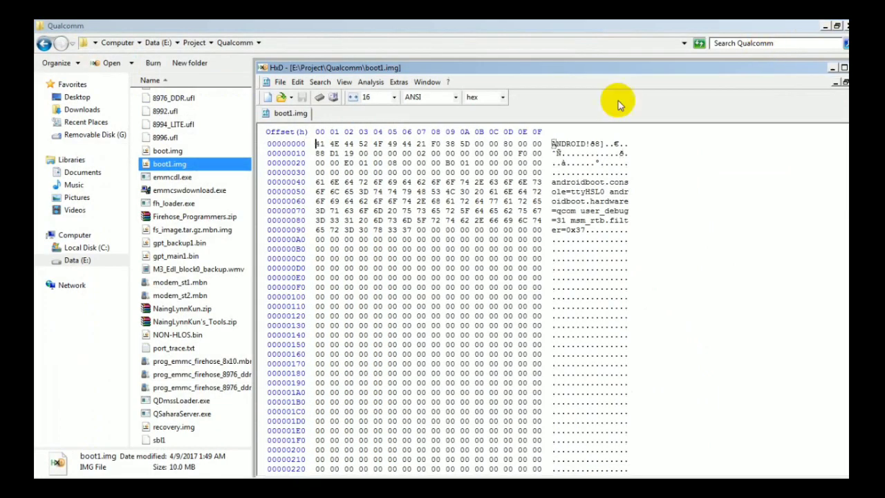
pyautogui.moveTo(149, 427); pyautogui.dragTo(451, 259)
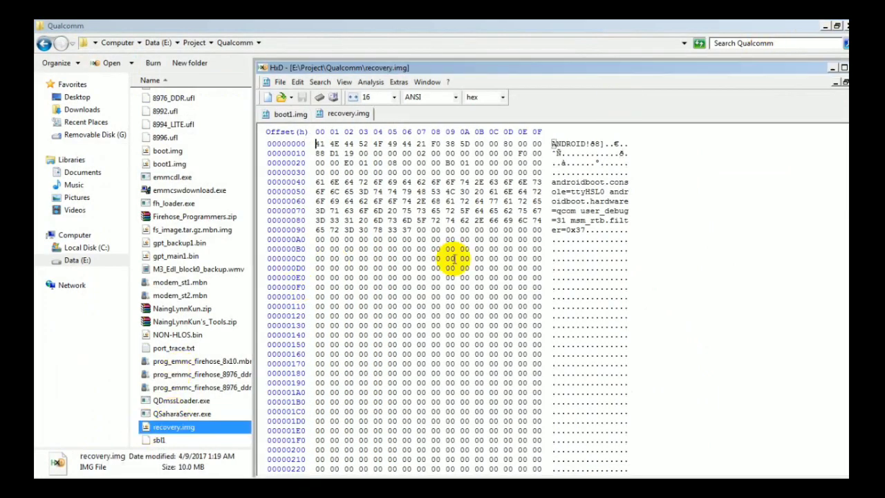
pyautogui.click(287, 114)
pyautogui.click(342, 114)
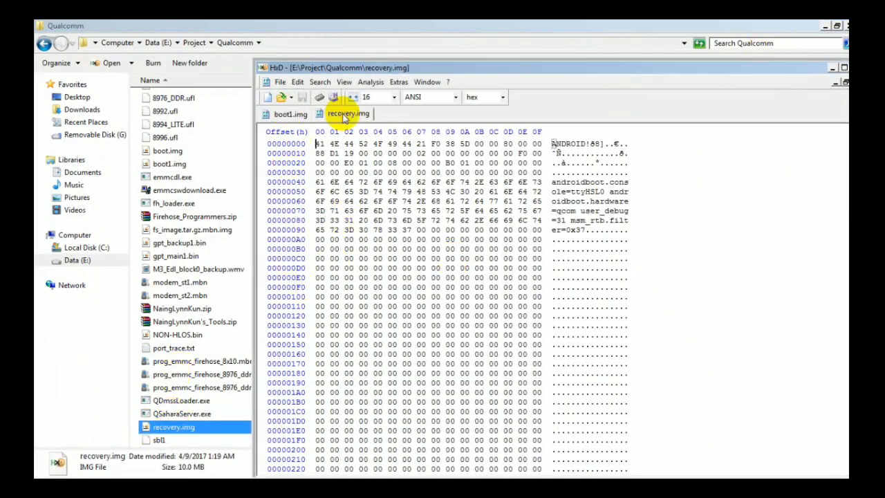
pyautogui.click(371, 82)
pyautogui.moveTo(387, 120)
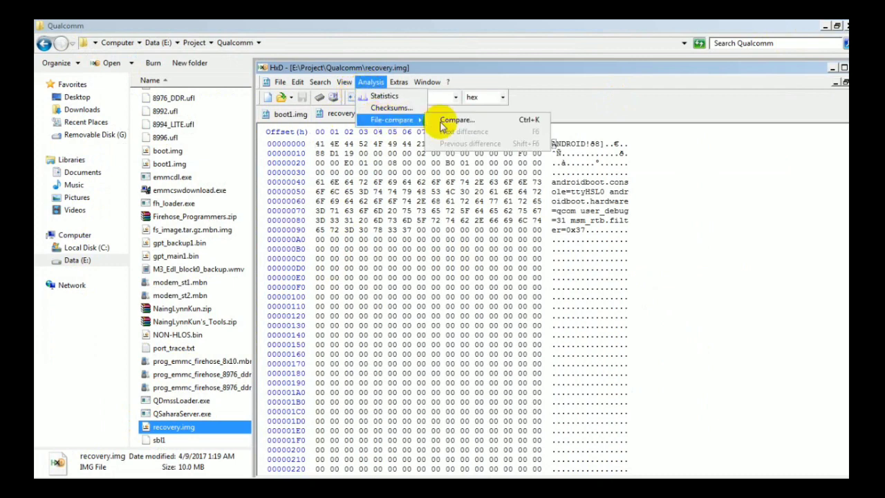
pyautogui.click(447, 119)
pyautogui.click(475, 284)
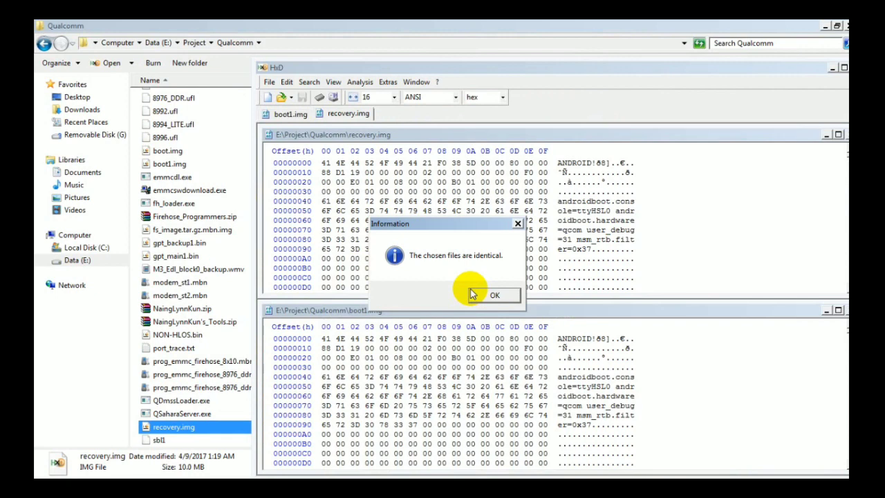
pyautogui.click(472, 295)
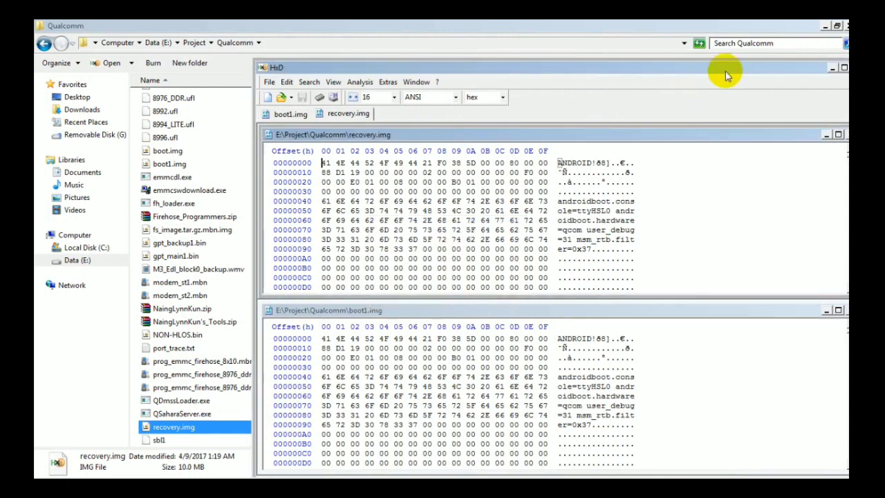
# - Minimize HxD and recall the previous emmcdl dump command in the Command Prompt
pyautogui.moveTo(724, 72); pyautogui.dragTo(623, 68)
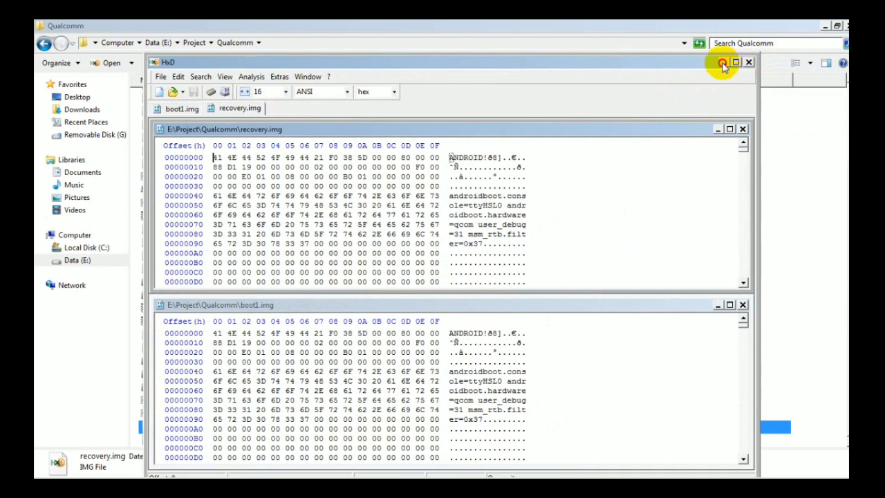
pyautogui.click(724, 62)
pyautogui.click(421, 467)
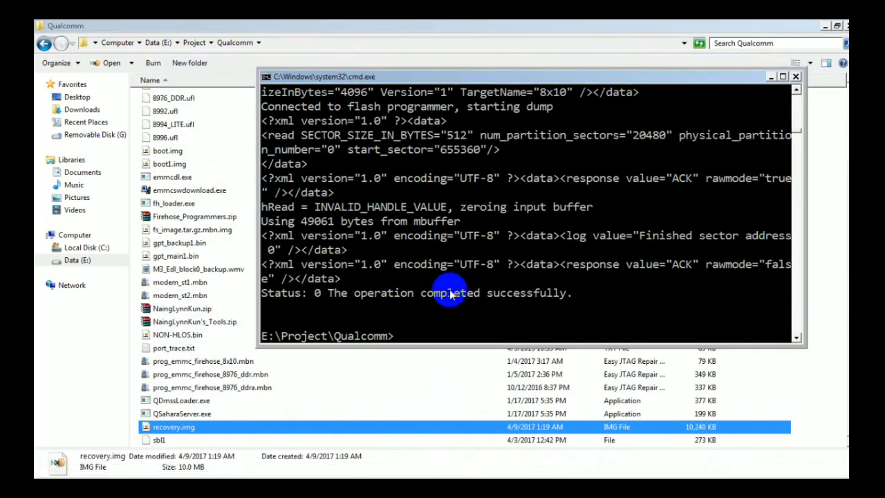
pyautogui.press('Up')
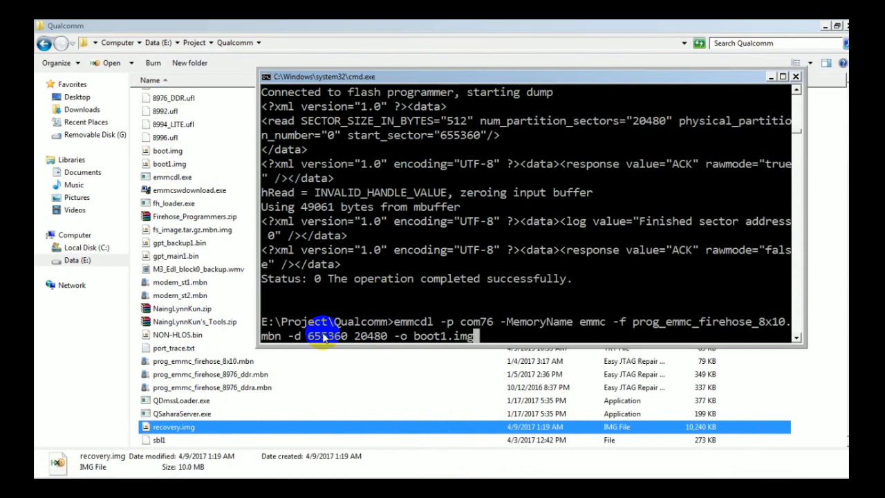
# - Rerun the emmcdl -gpt partition listing, then edit the dump command to end '-d 0' and run it
pyautogui.press('Up')
pyautogui.press('Return')
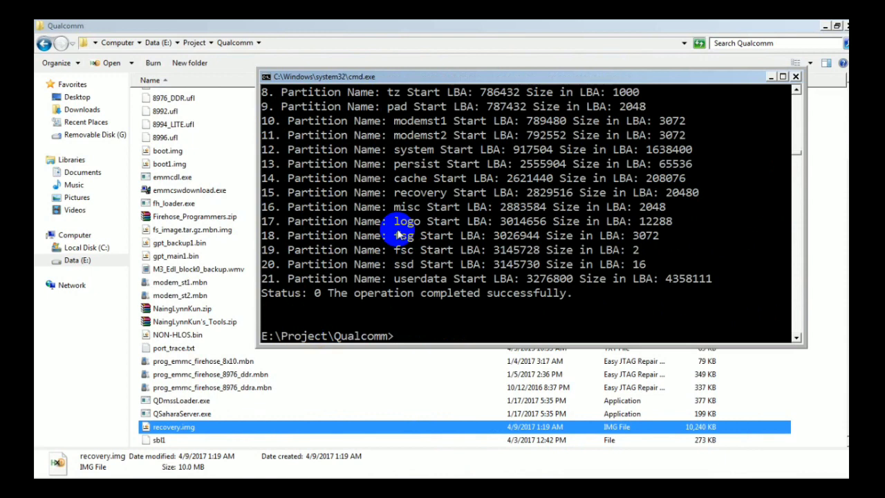
pyautogui.press('Up')
pyautogui.press('Up')
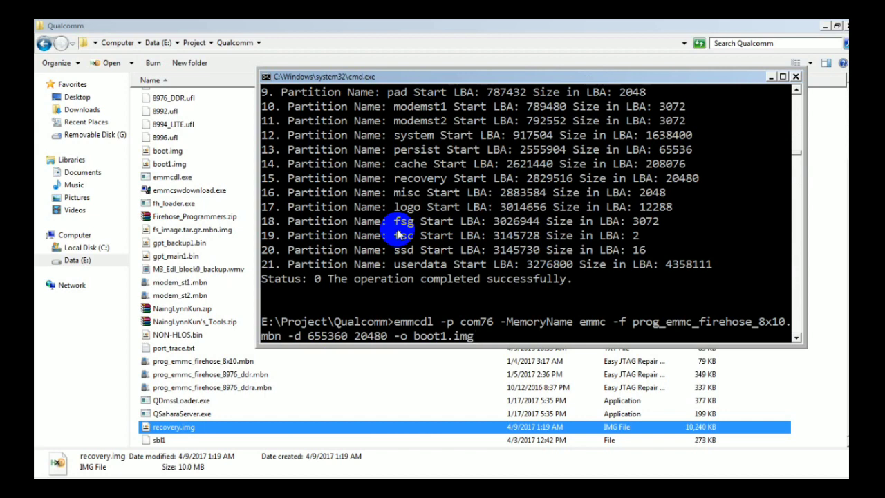
pyautogui.press('BackSpace')
pyautogui.press('BackSpace')
pyautogui.press('BackSpace')
pyautogui.press('BackSpace')
pyautogui.press('BackSpace')
pyautogui.press('BackSpace')
pyautogui.press('BackSpace')
pyautogui.press('BackSpace')
pyautogui.press('BackSpace')
pyautogui.press('BackSpace')
pyautogui.press('BackSpace')
pyautogui.press('BackSpace')
pyautogui.press('BackSpace')
pyautogui.press('BackSpace')
pyautogui.press('BackSpace')
pyautogui.press('BackSpace')
pyautogui.press('BackSpace')
pyautogui.press('BackSpace')
pyautogui.press('BackSpace')
pyautogui.press('BackSpace')
pyautogui.write('0')
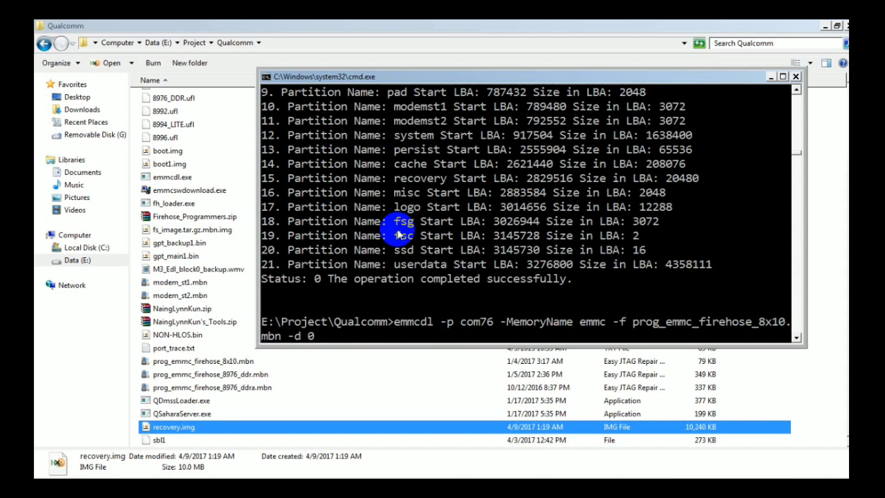
pyautogui.write('m')
pyautogui.press('BackSpace')
pyautogui.press('Return')
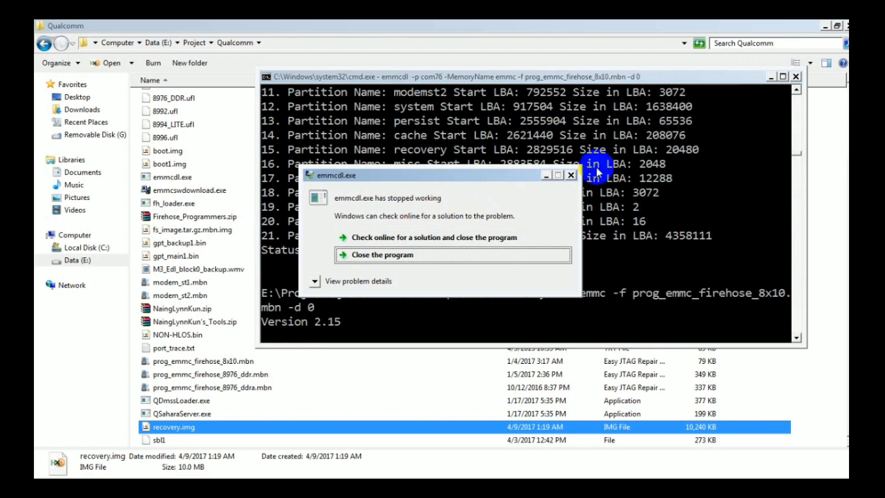
# - Close the crashed emmcdl, rerun the command with -gpt instead of -d 0, and scroll up the listing
pyautogui.click(571, 175)
pyautogui.press('Up')
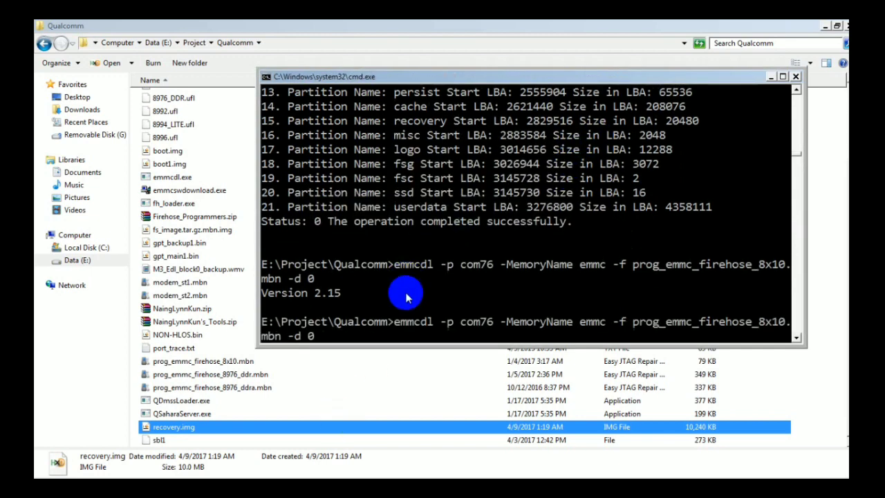
pyautogui.press('BackSpace')
pyautogui.press('BackSpace')
pyautogui.press('BackSpace')
pyautogui.write('gpt')
pyautogui.press('Return')
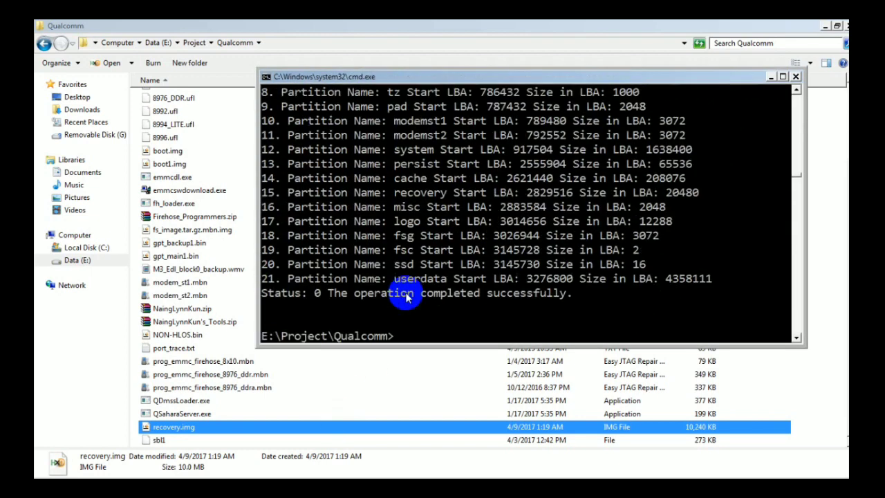
pyautogui.press('Up')
pyautogui.press('Up')
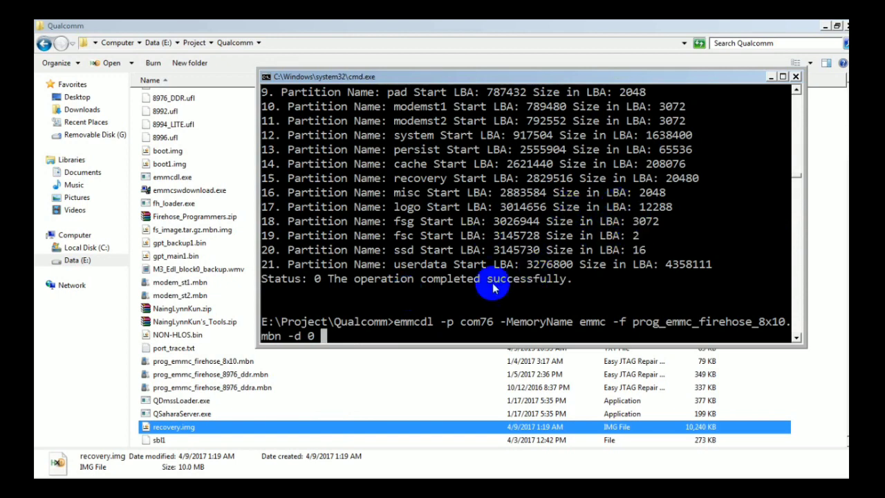
pyautogui.click(796, 91)
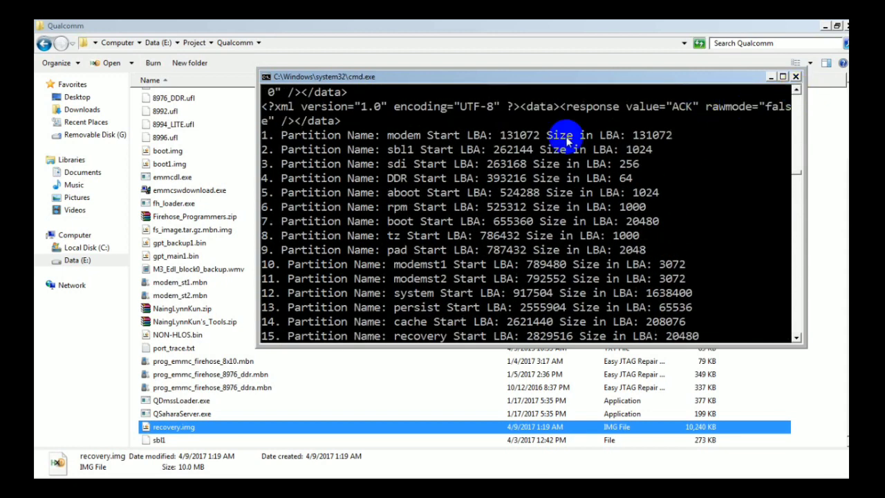
pyautogui.click(798, 339)
pyautogui.scroll(-4, 797, 339)
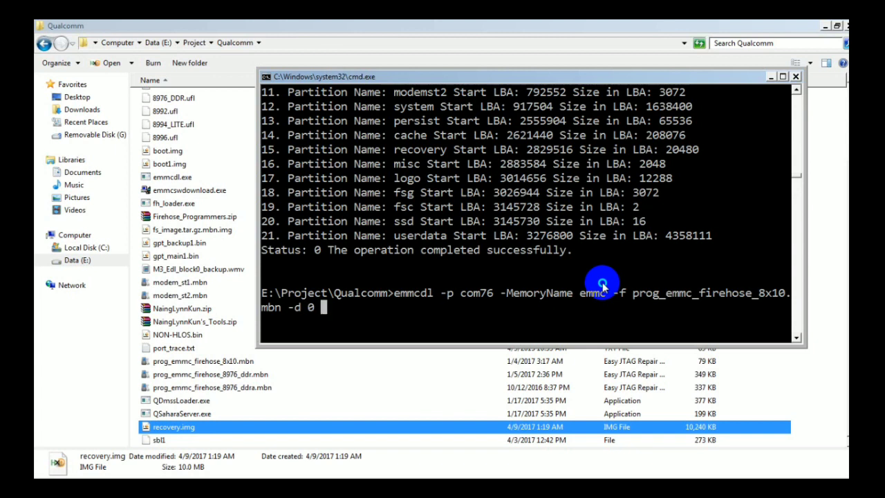
pyautogui.rightClick(601, 288)
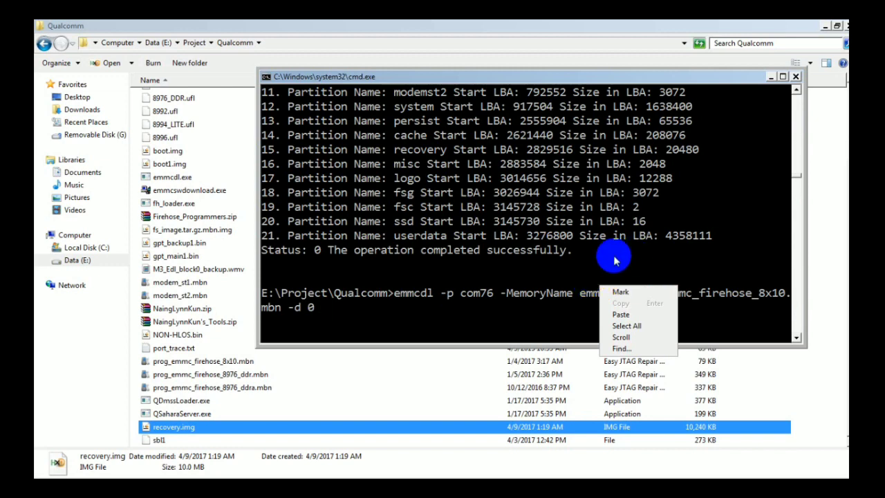
pyautogui.click(615, 258)
# - Open Calculator and add 3276800 + 4358111 to get 7634911
pyautogui.press('super')
pyautogui.write('ca')
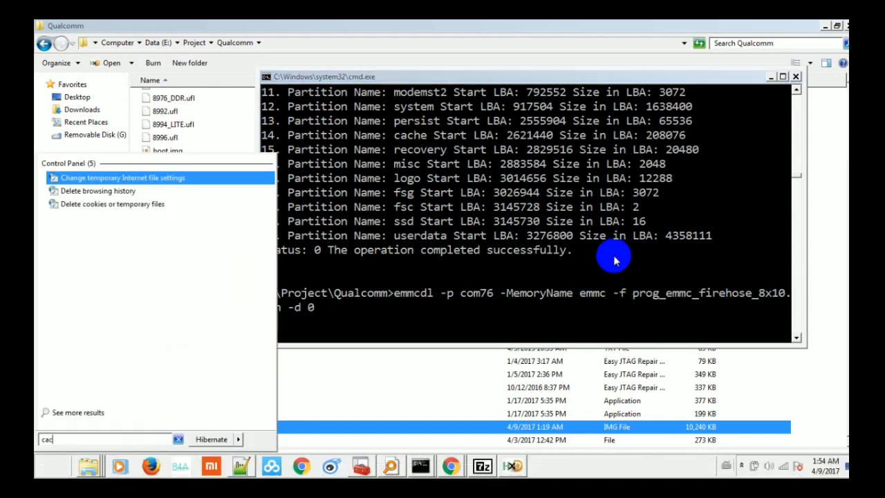
pyautogui.press('Escape')
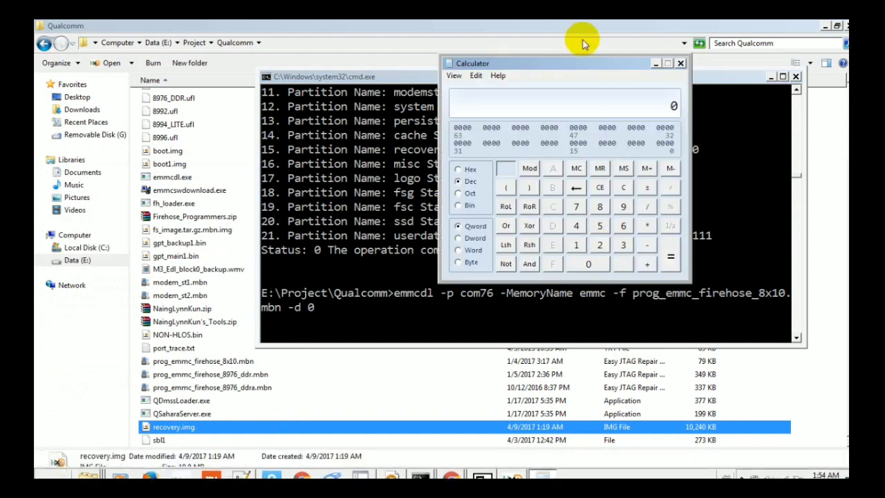
pyautogui.moveTo(557, 64); pyautogui.dragTo(292, 209)
pyautogui.write('276800')
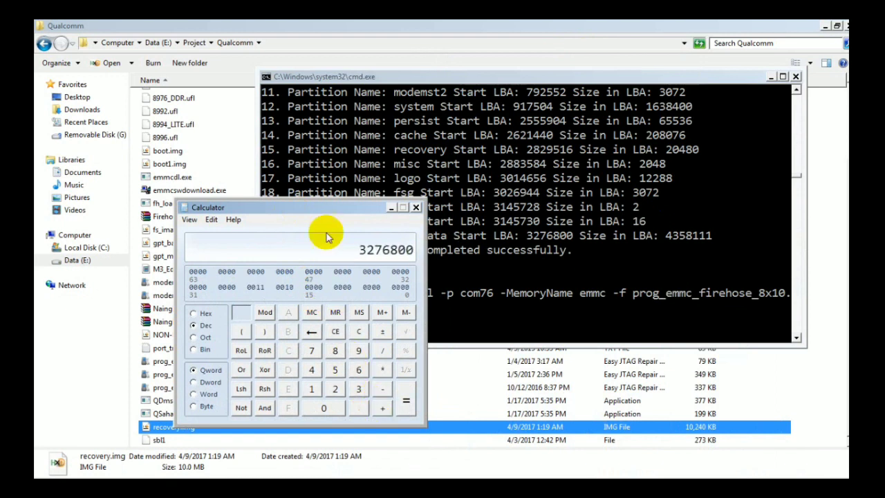
pyautogui.write('435')
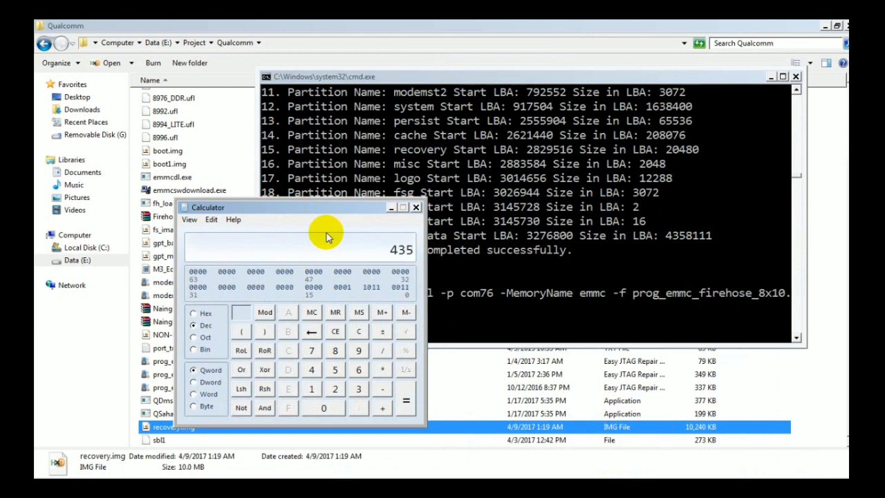
pyautogui.write('8111')
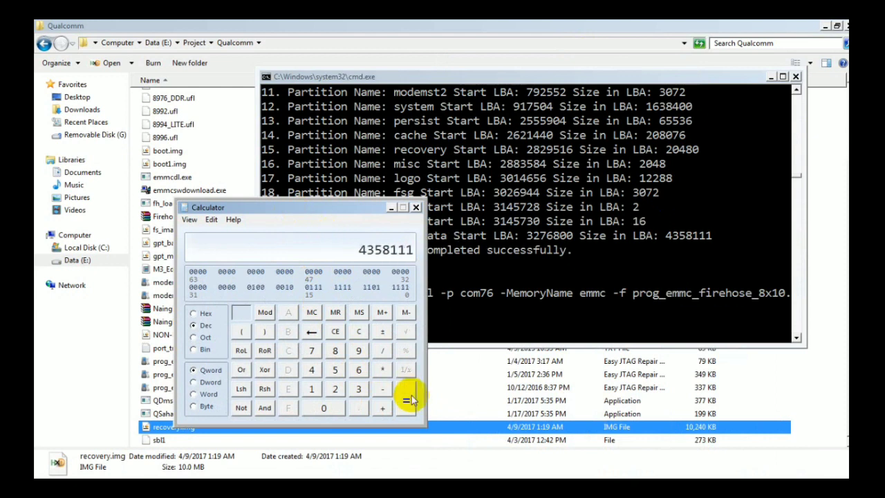
pyautogui.click(408, 399)
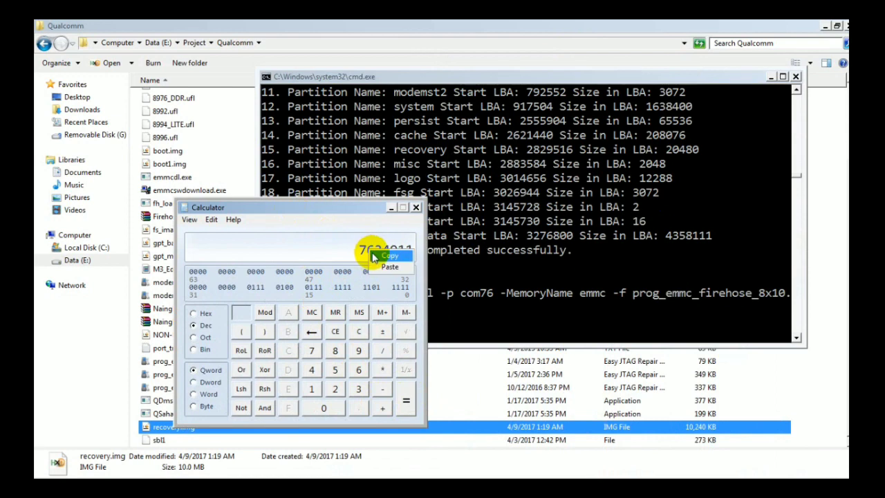
# - Paste 7634911 after '-d 0' in the emmcdl command and add '-o block0.bin'
pyautogui.click(484, 335)
pyautogui.rightClick(419, 312)
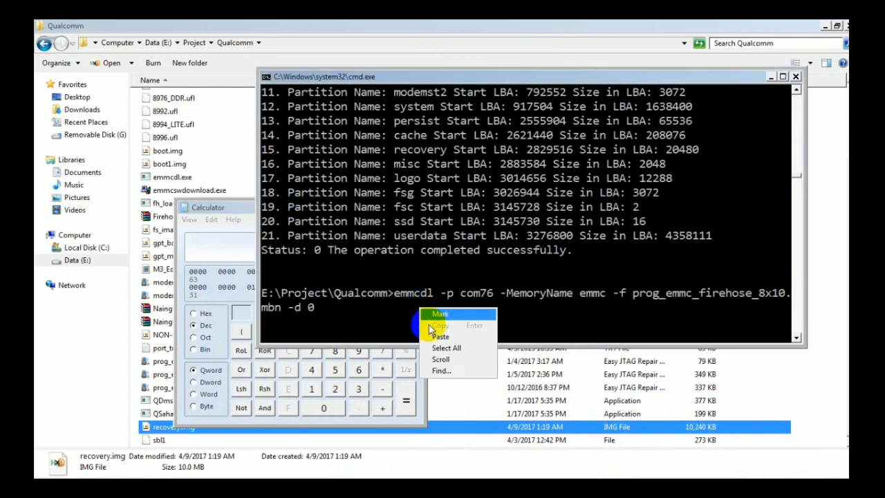
pyautogui.click(430, 336)
pyautogui.write('-o ')
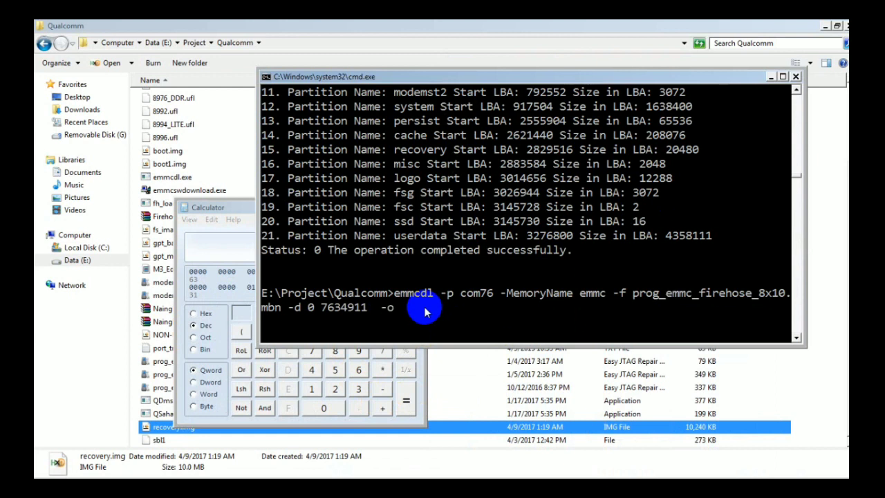
pyautogui.write('block0.bin')
# - Run the full eMMC dump and refresh Explorer until block0.bin reaches 267,456 KB, then return to the console
pyautogui.press('Return')
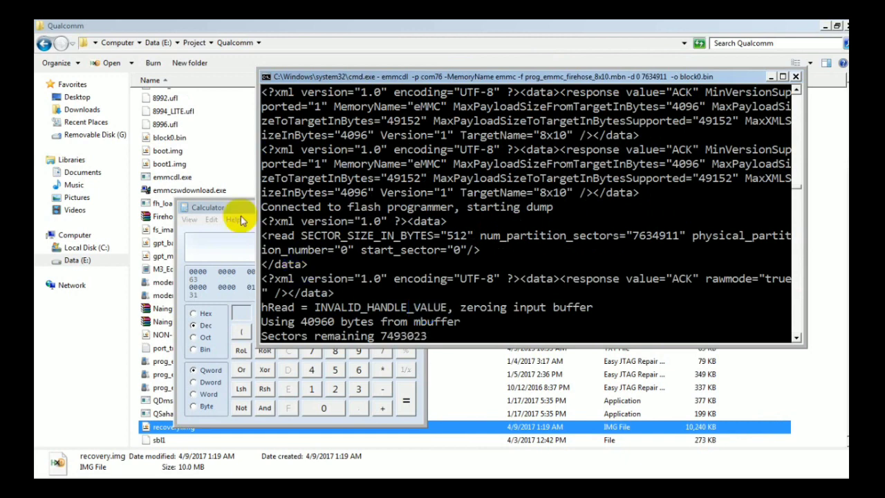
pyautogui.click(237, 138)
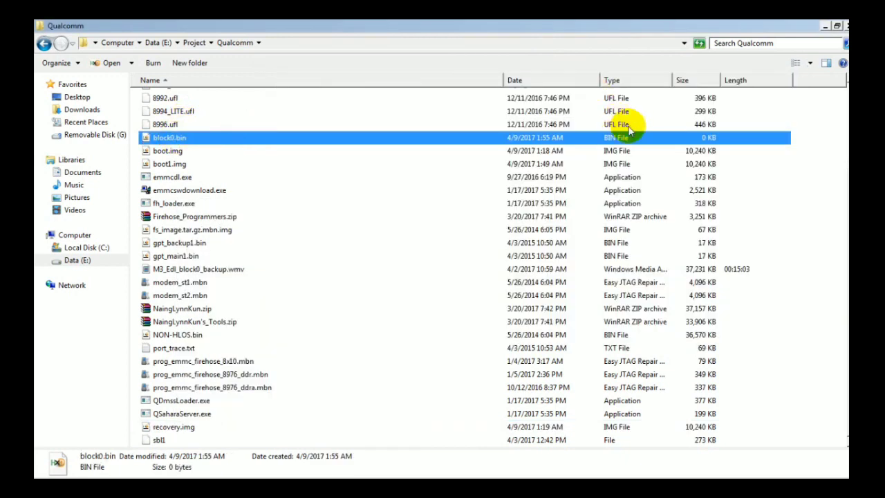
pyautogui.click(700, 44)
pyautogui.click(700, 44)
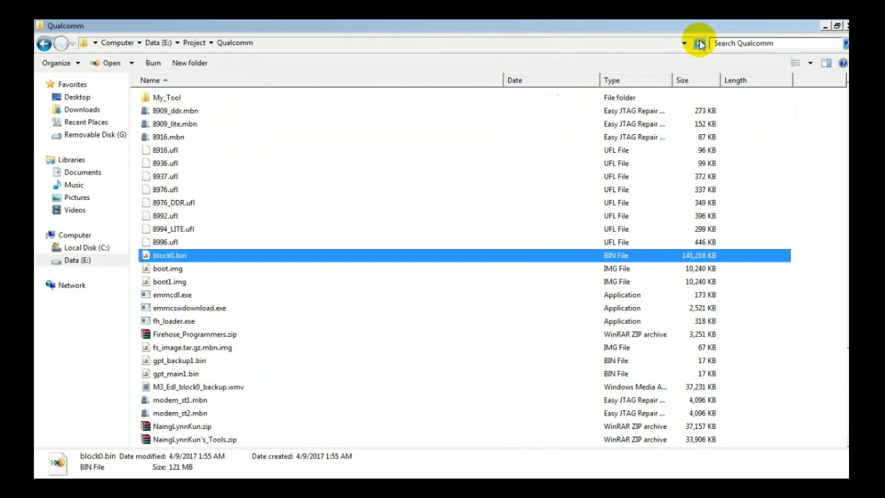
pyautogui.click(700, 43)
pyautogui.click(700, 44)
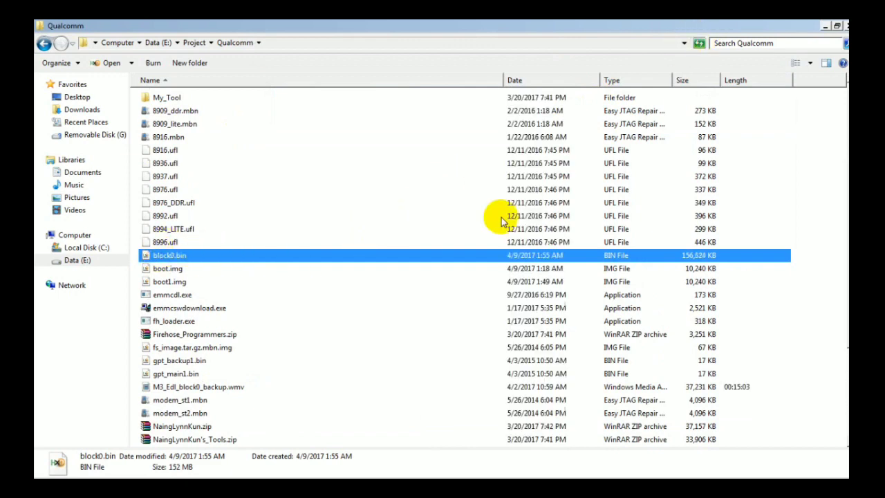
pyautogui.click(698, 43)
pyautogui.click(699, 43)
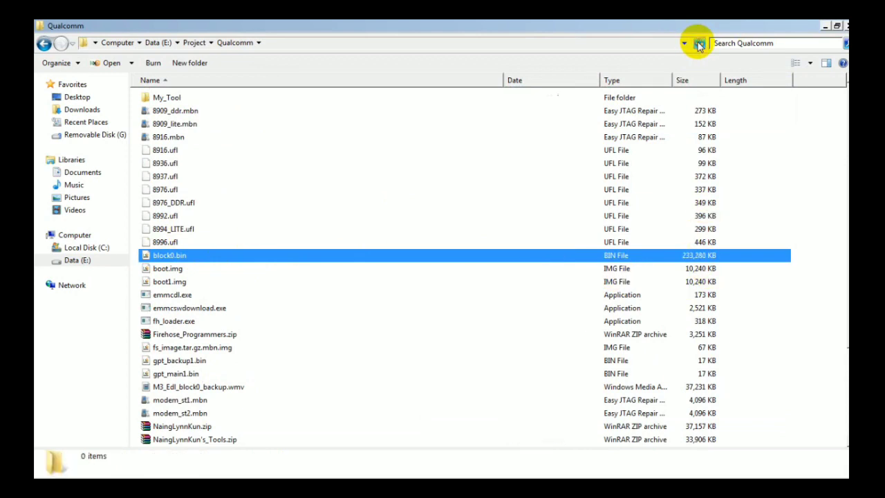
pyautogui.click(699, 44)
pyautogui.moveTo(485, 476)
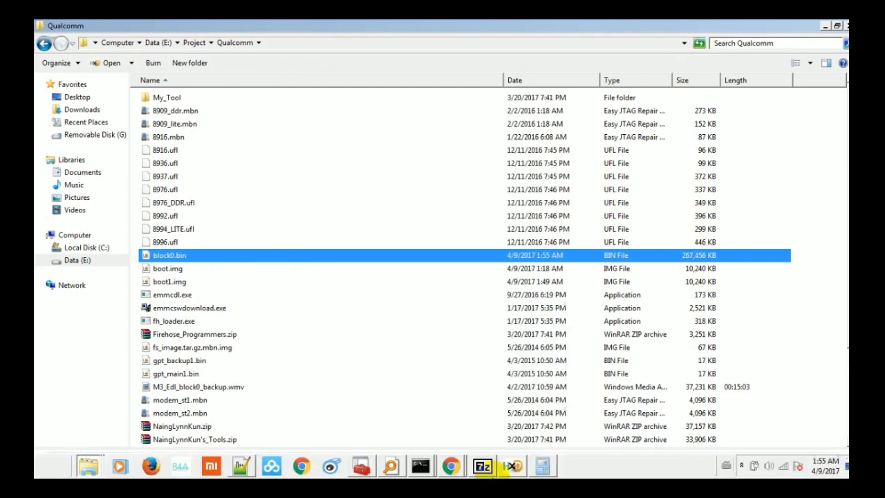
pyautogui.click(420, 467)
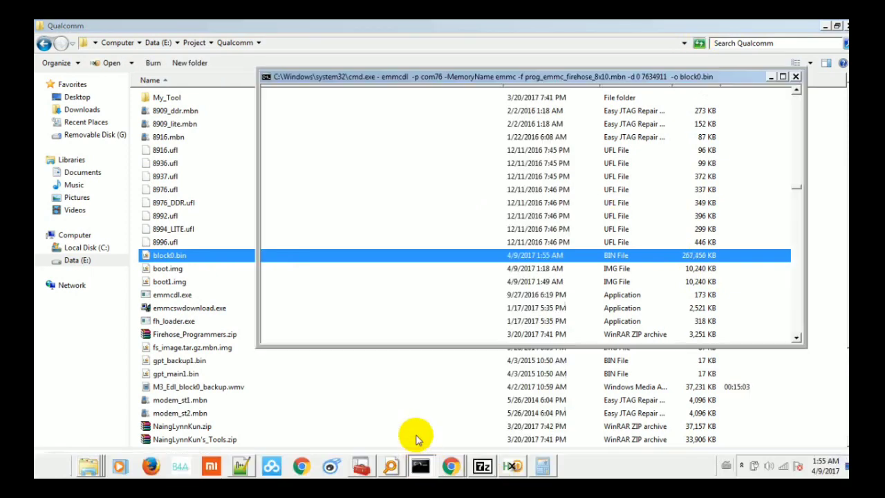
# - Abort emmcdl with Ctrl+C, clear the console with cls, recall the dump command, and show hidden tray icons
pyautogui.hotkey('ctrl', 'c')
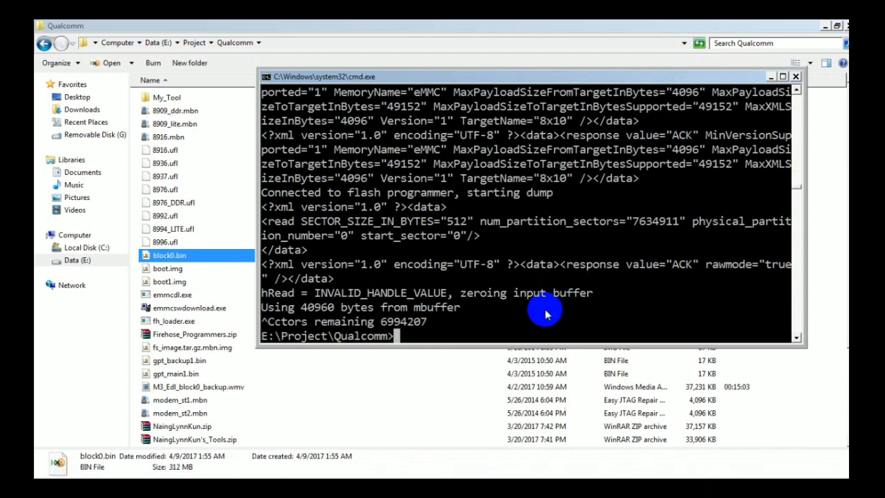
pyautogui.write('cls')
pyautogui.press('Return')
pyautogui.press('Up')
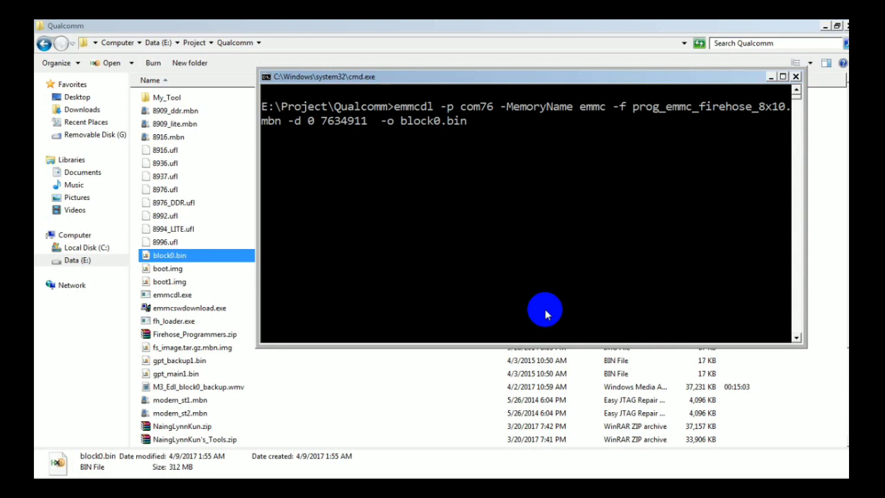
pyautogui.moveTo(622, 468)
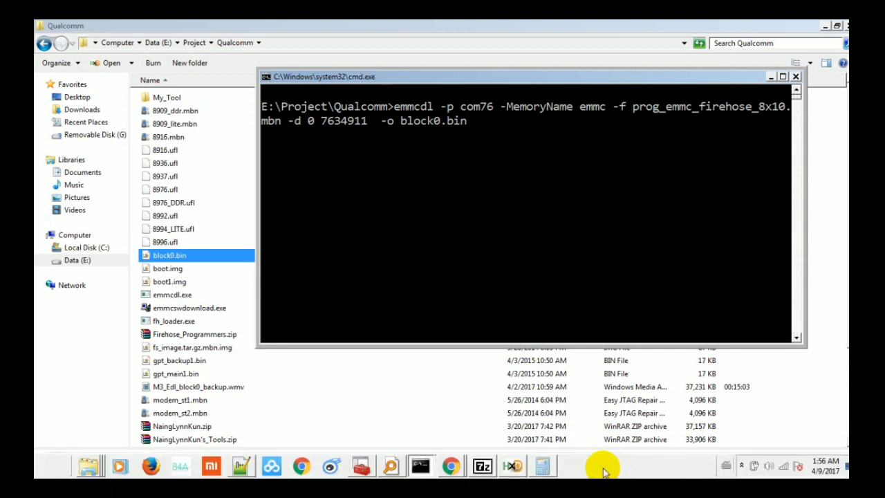
pyautogui.click(741, 466)
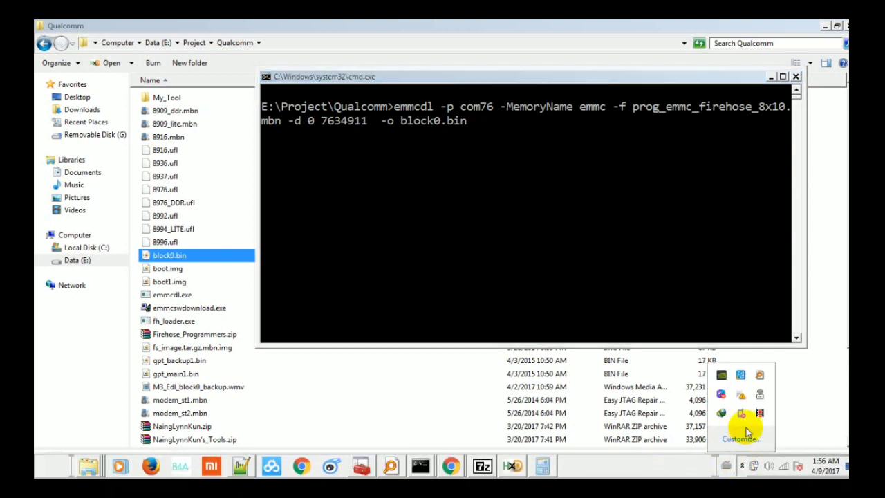